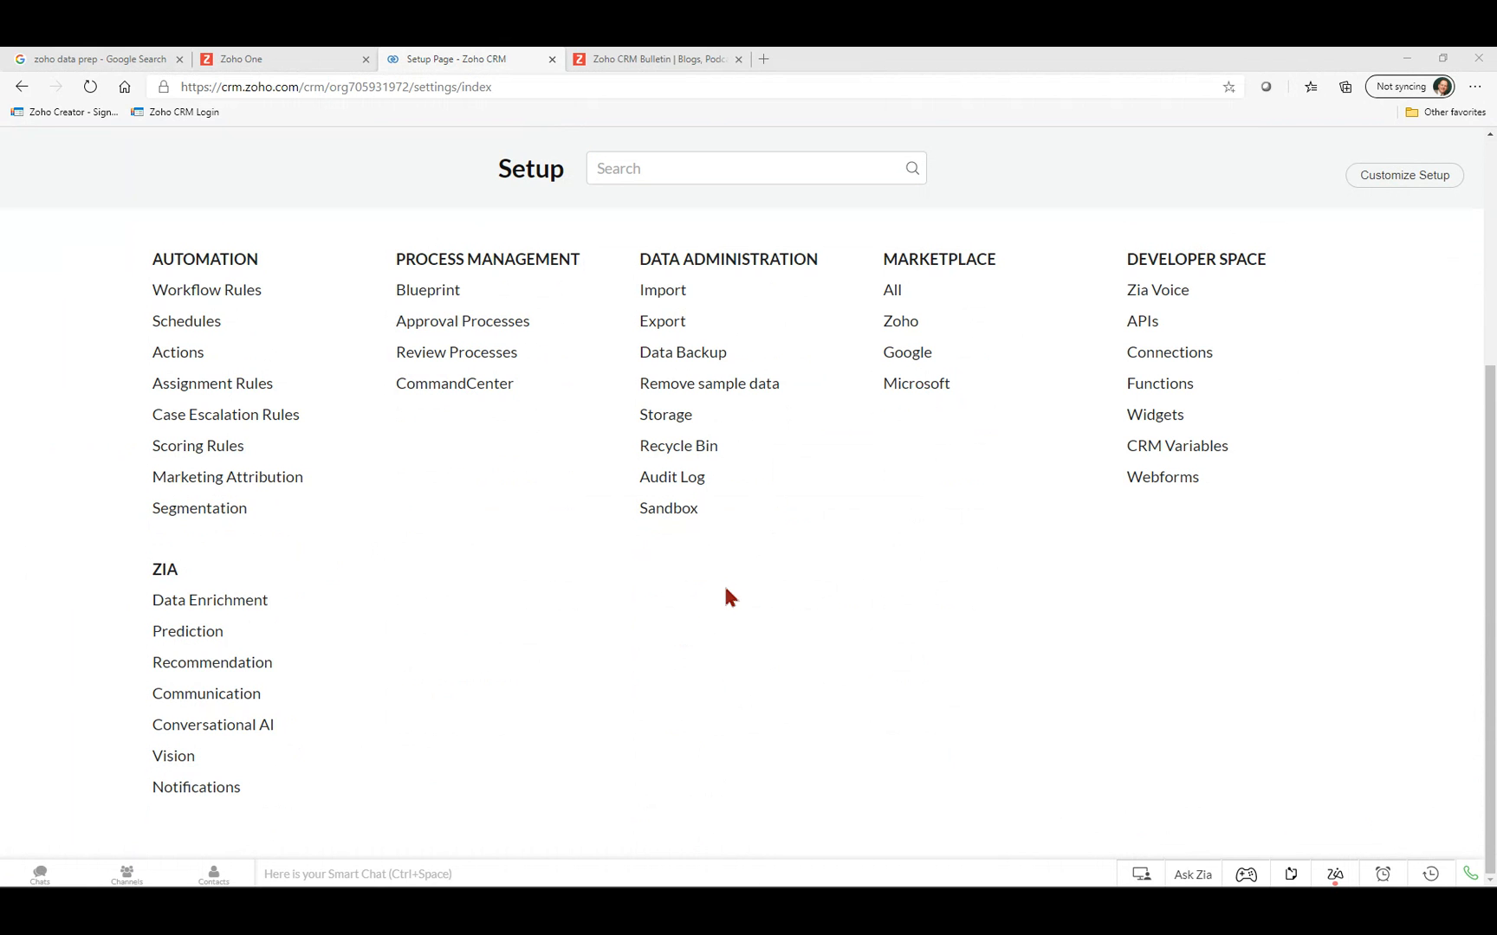
Switch to the Zoho One tab to show the My Apps grid with CRM, Analytics and Books.
click(328, 55)
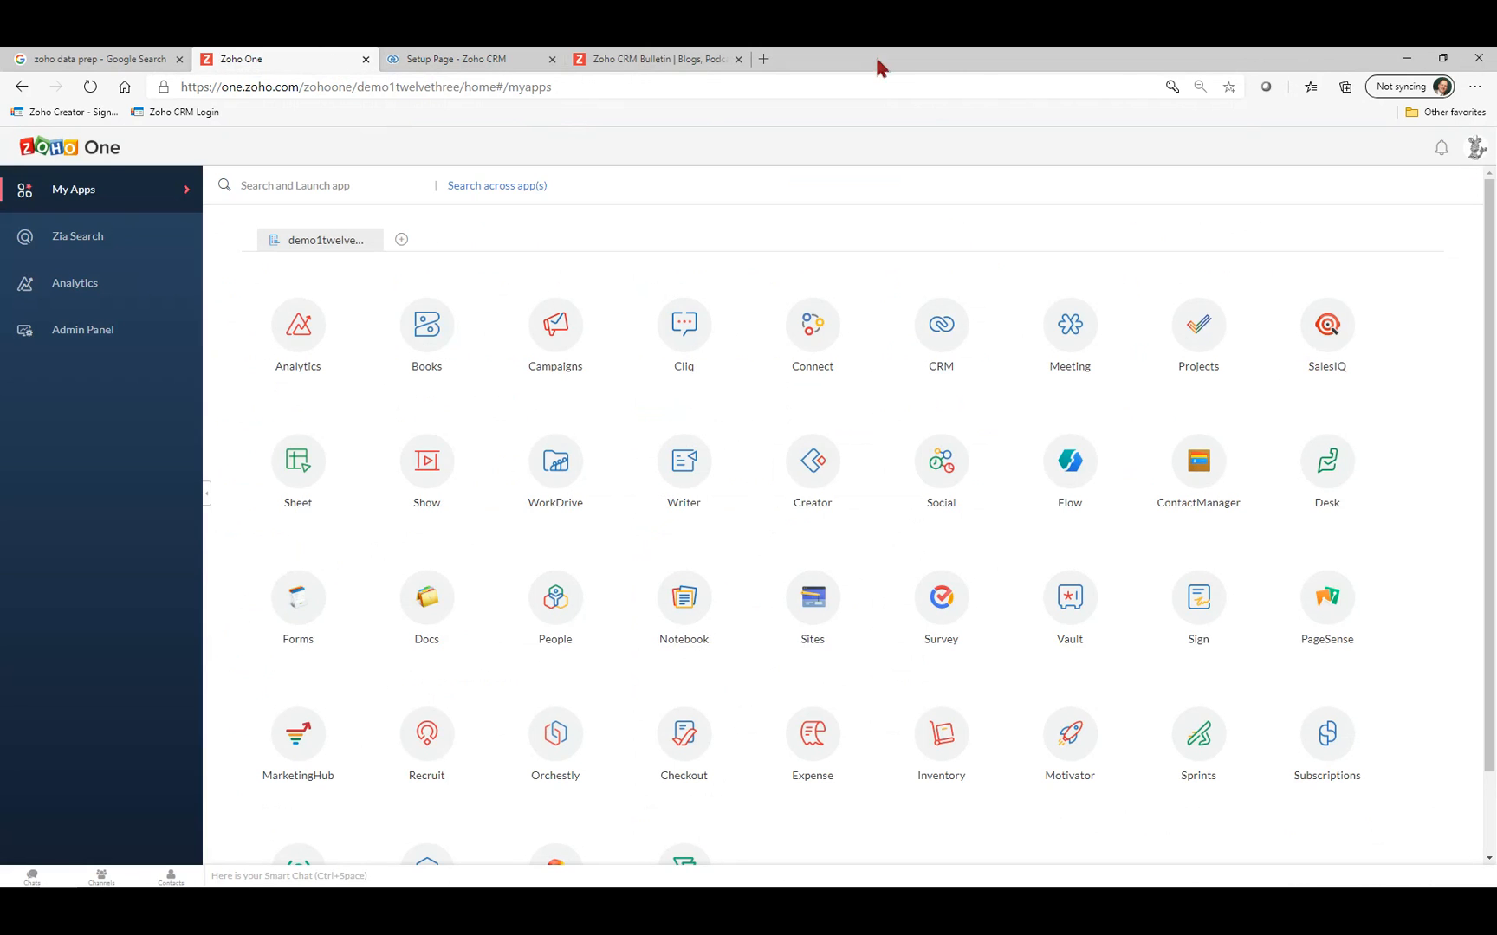
View the Organization Info in Zoho One's Admin Panel, then return to the CRM Setup tab.
click(93, 340)
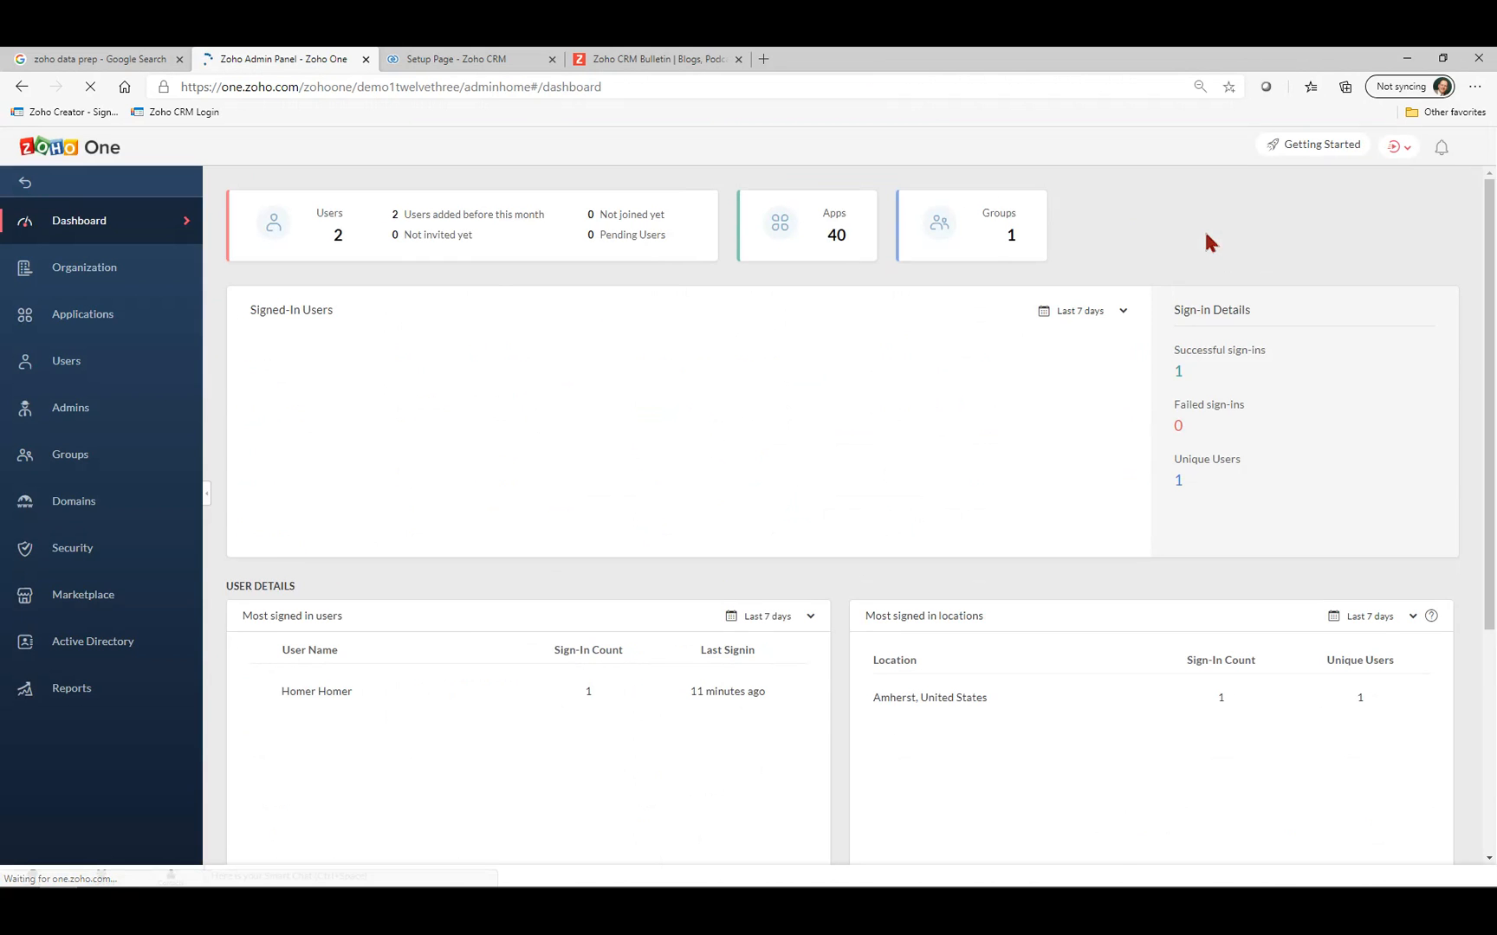
click(111, 271)
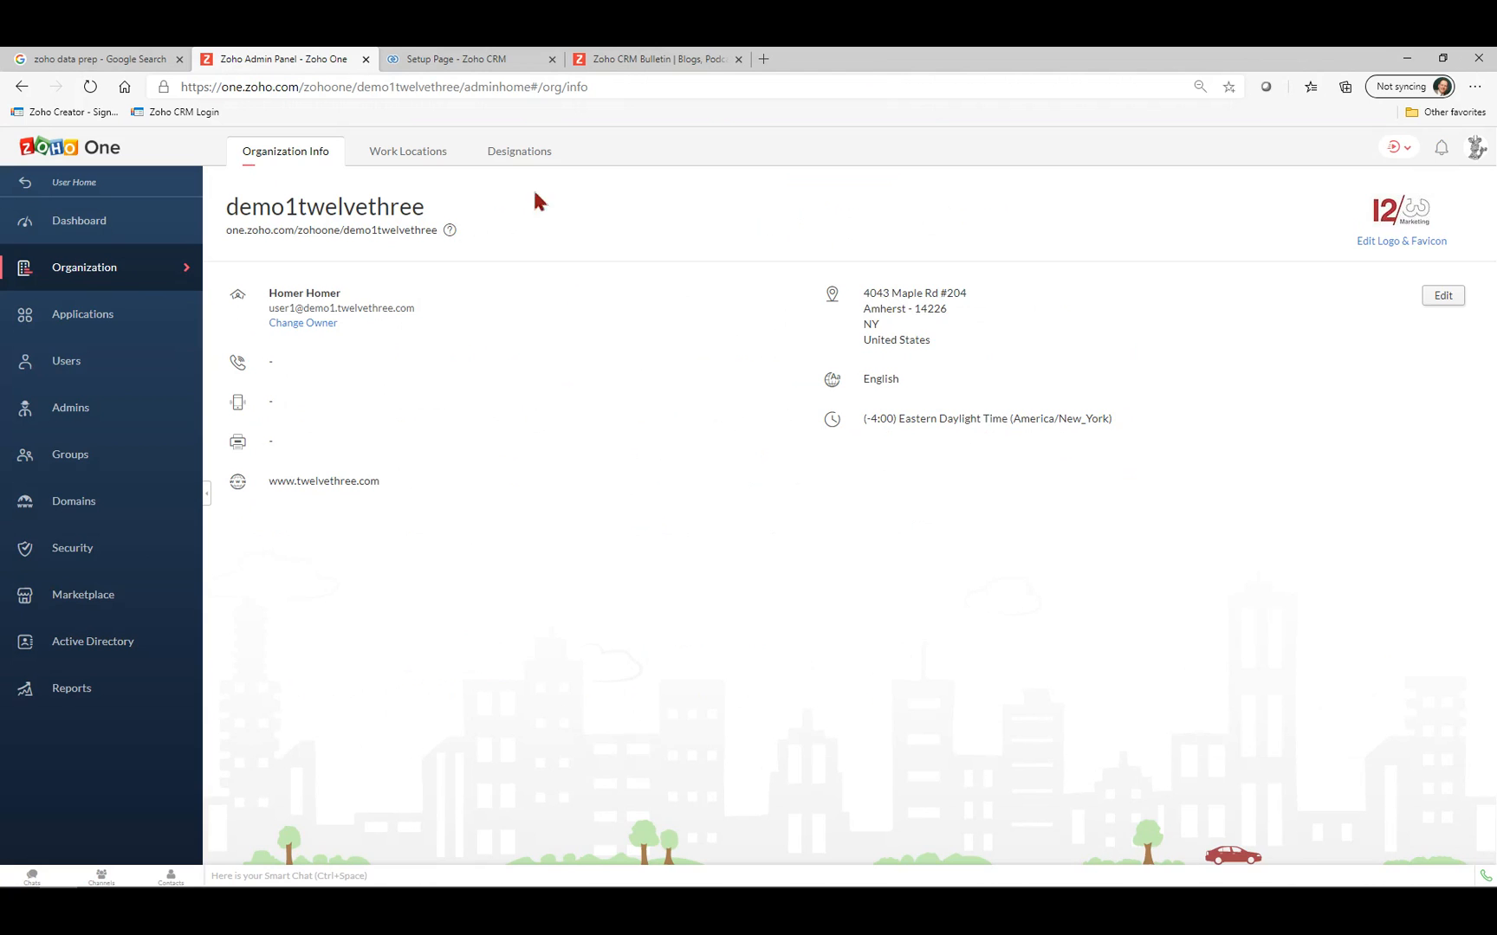
click(498, 60)
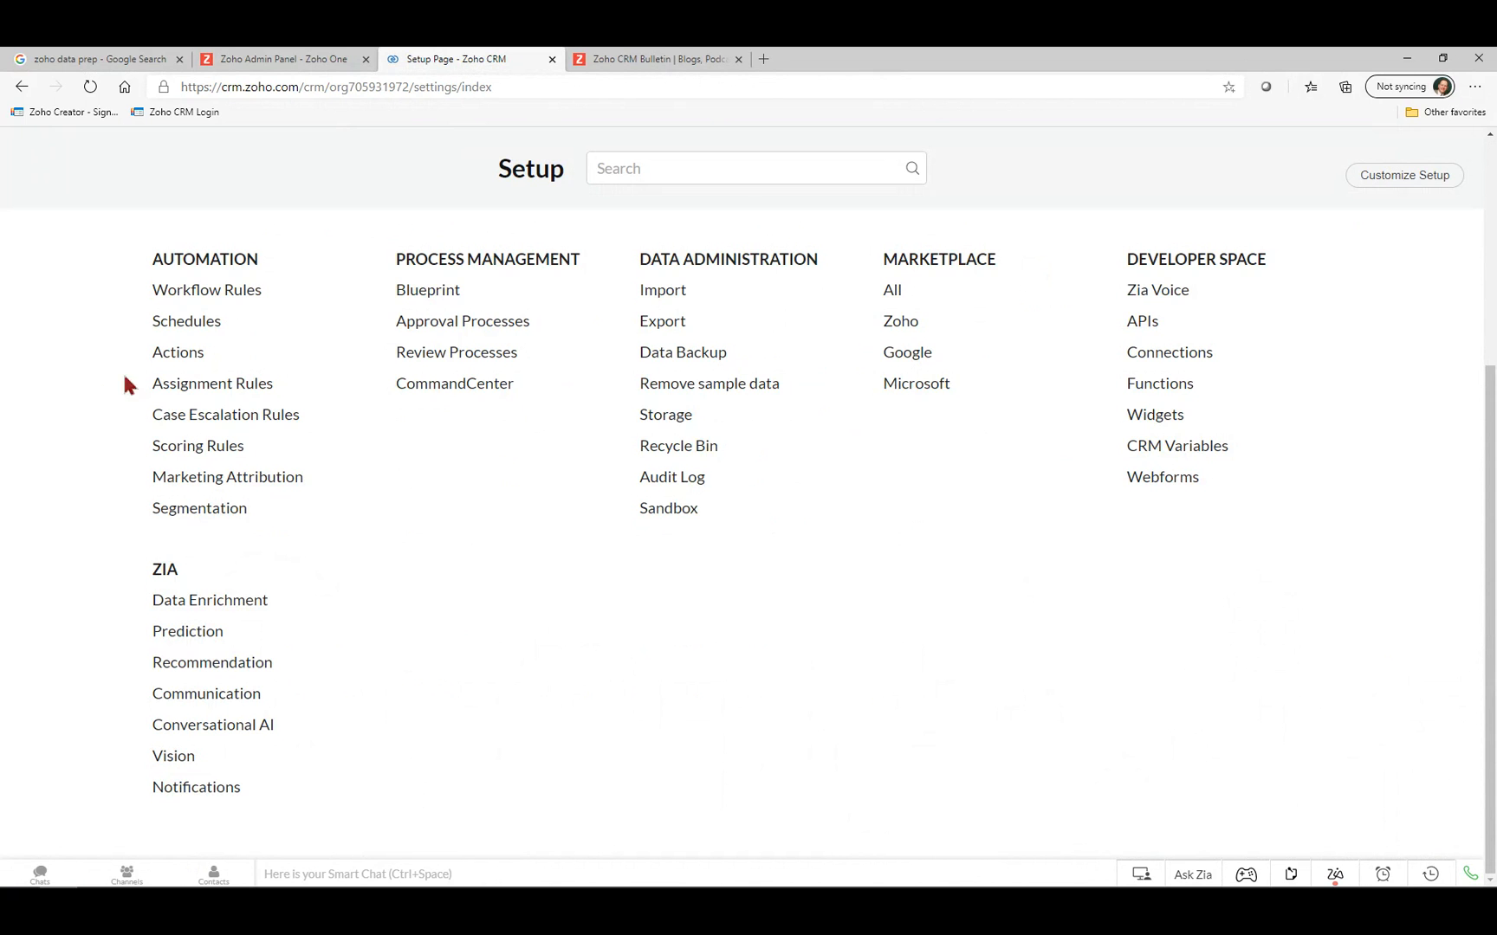
Open Company Details and edit the Time Zone, currently (GMT -7:0) Pacific Daylight Time.
scroll(122, 372, up, 4)
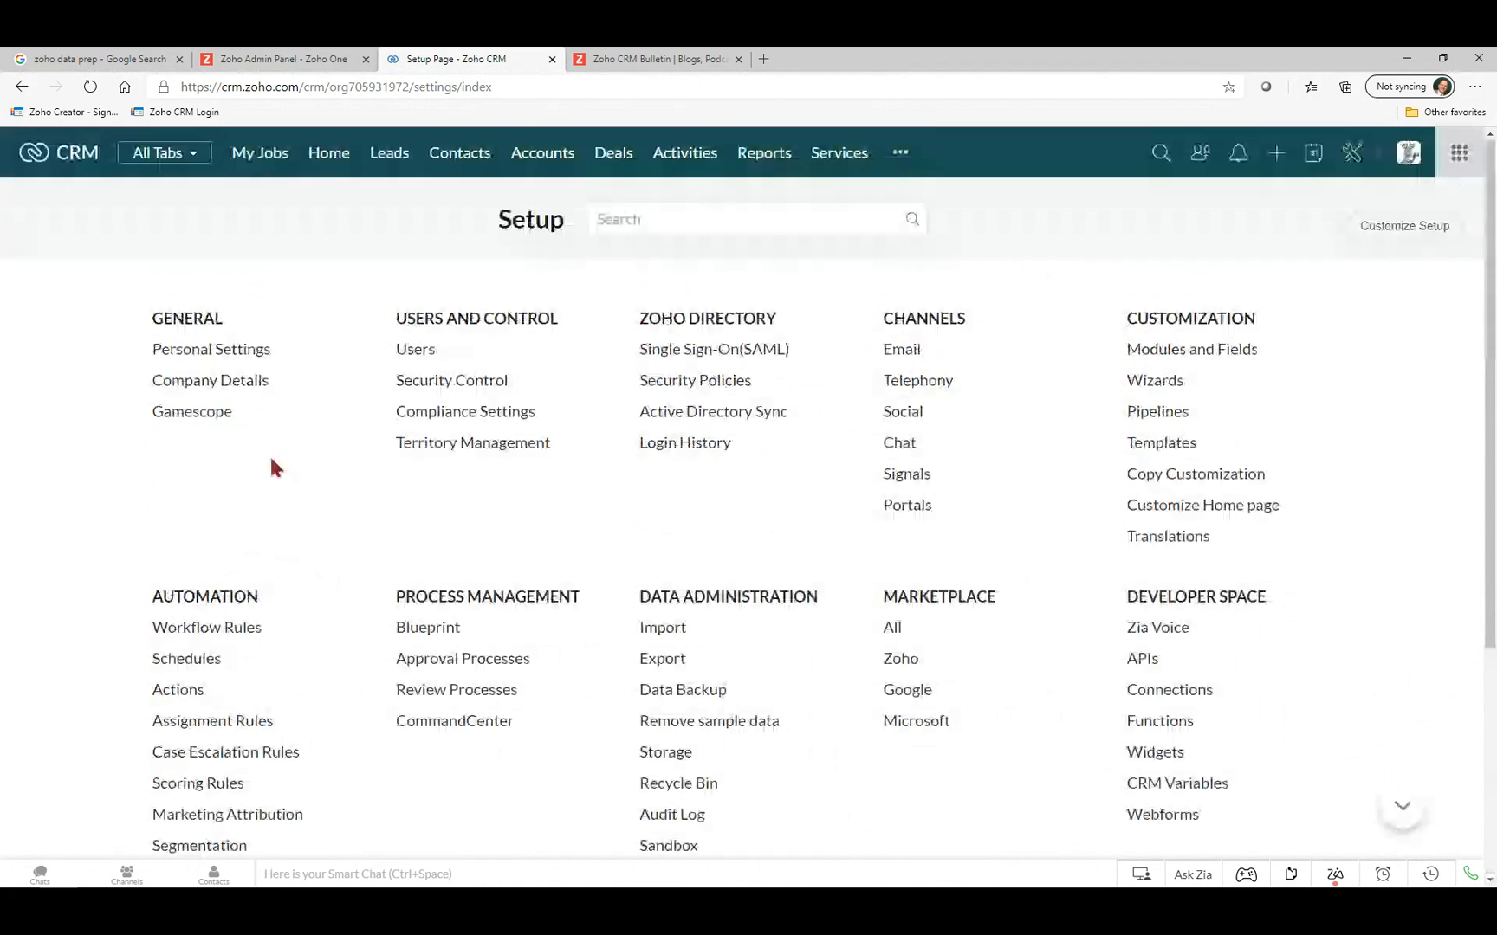
click(187, 389)
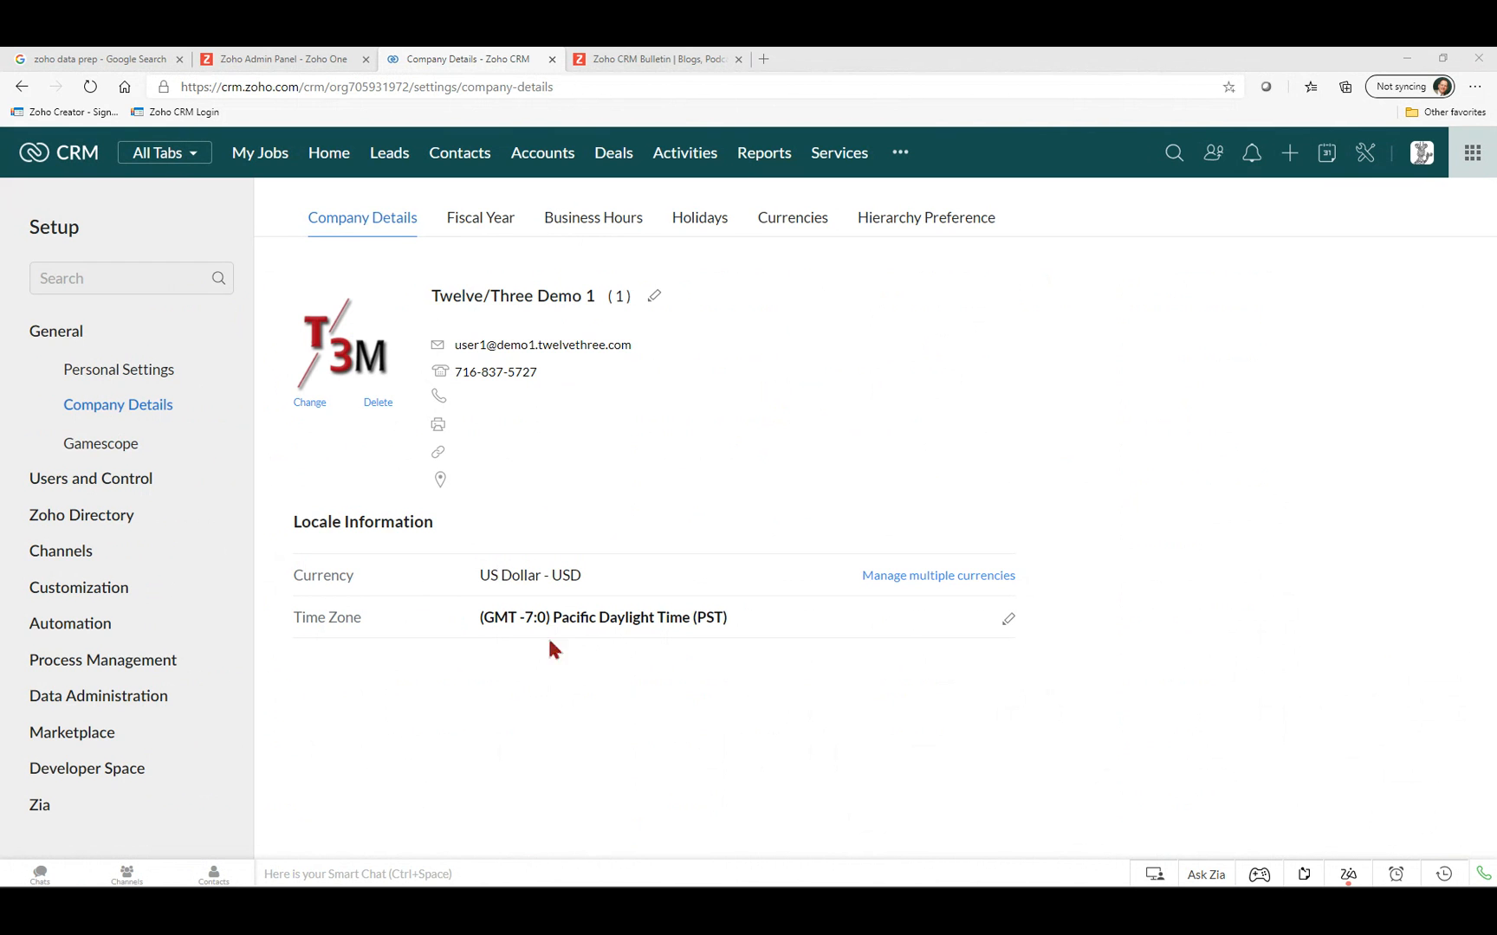
click(1009, 619)
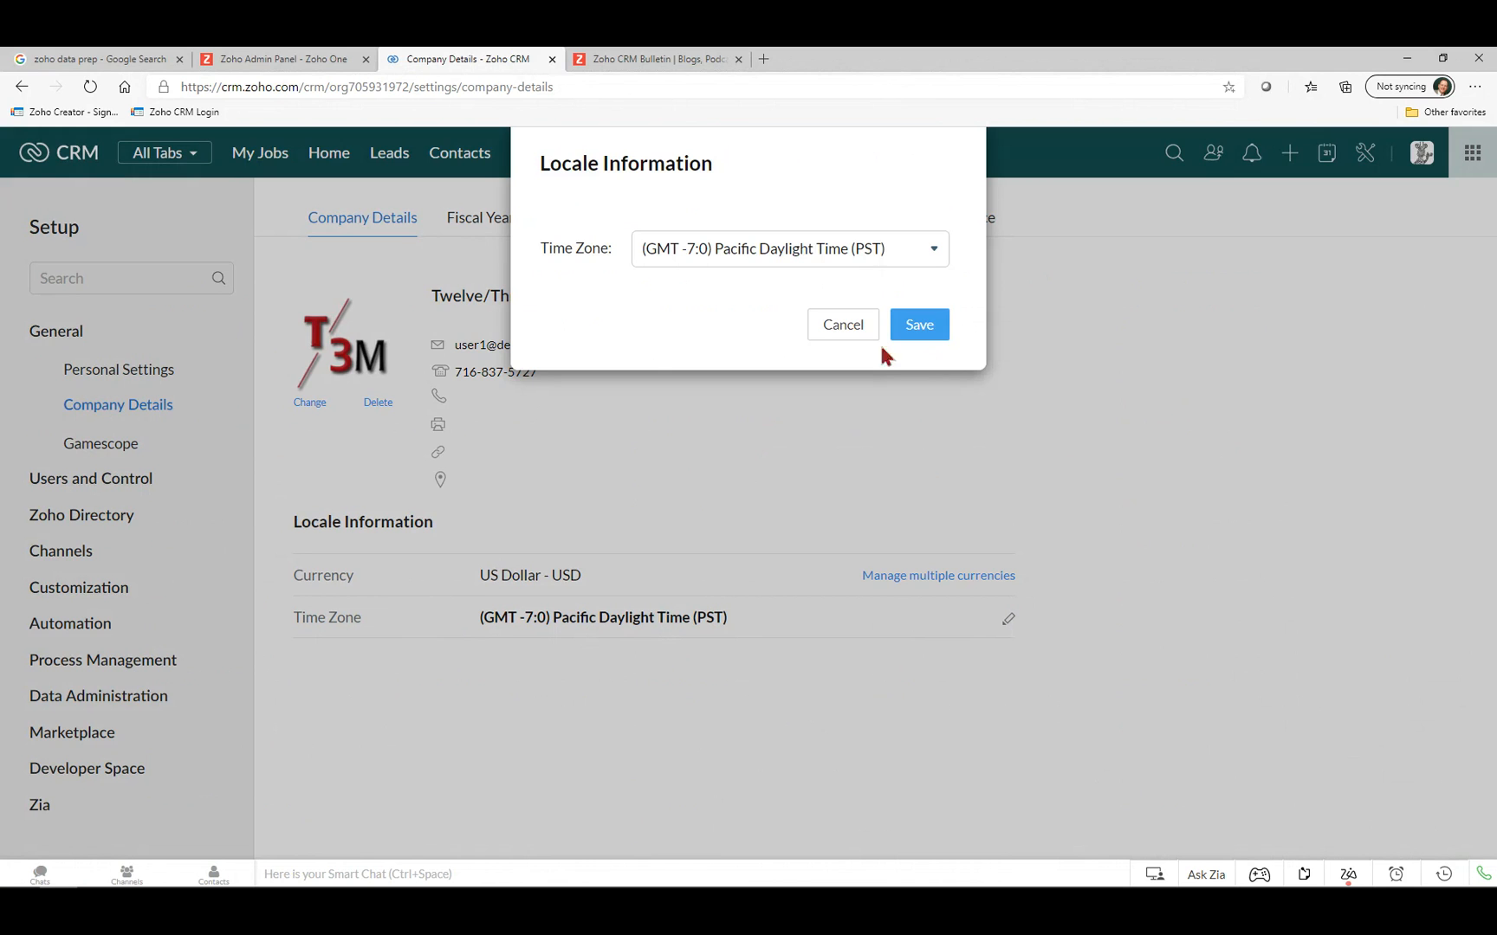
Change the company time zone to (GMT -4:0) Eastern Daylight Time (America/New_York) and save.
click(935, 253)
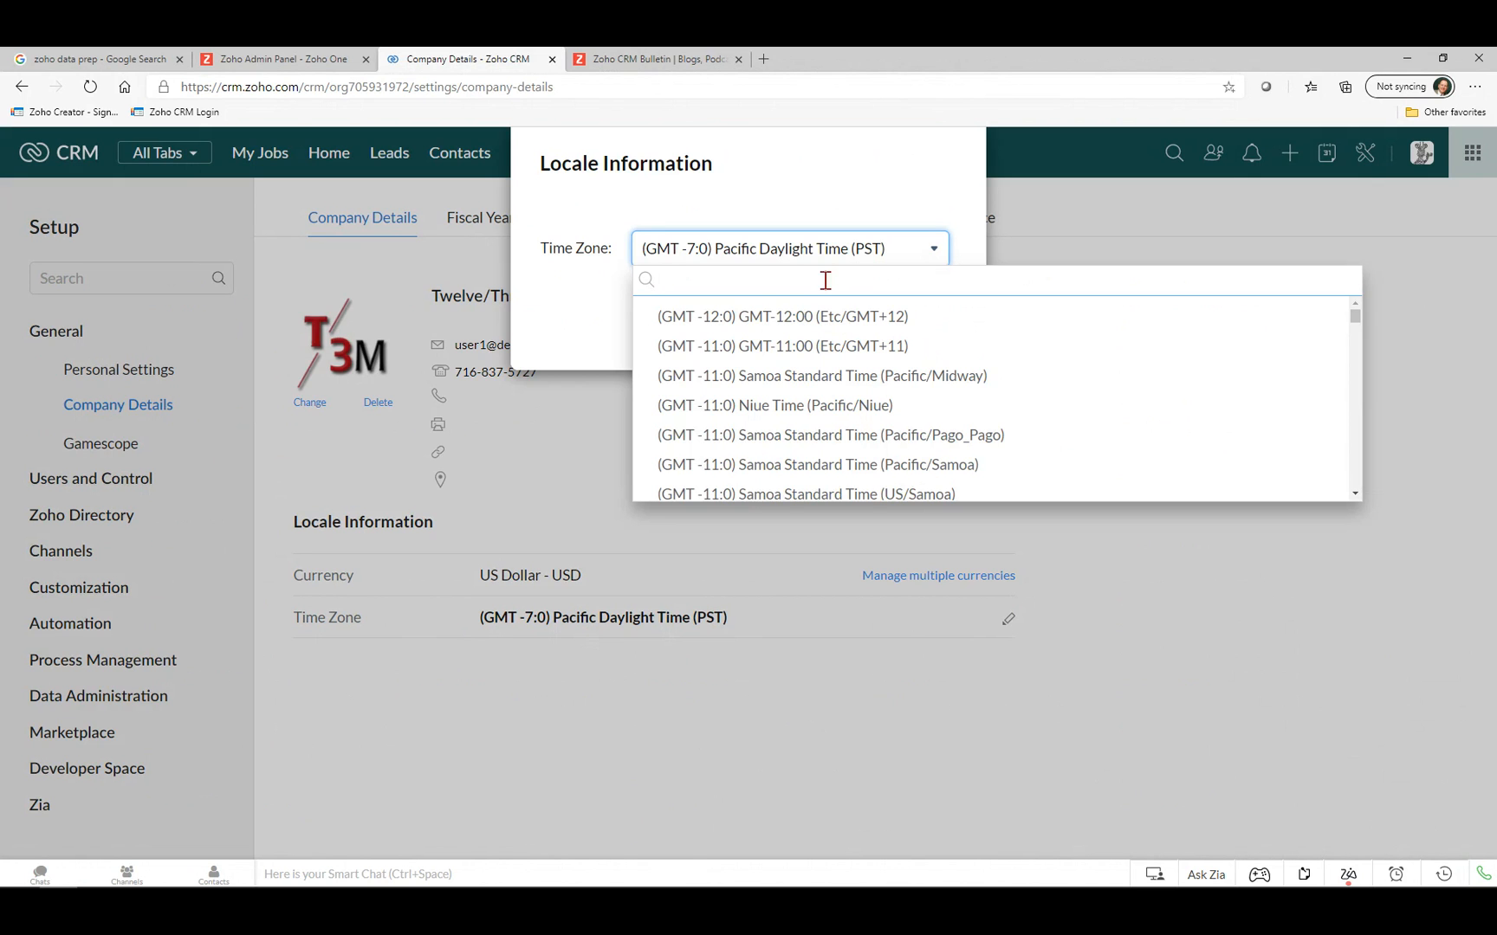
scroll(821, 368, down, 5)
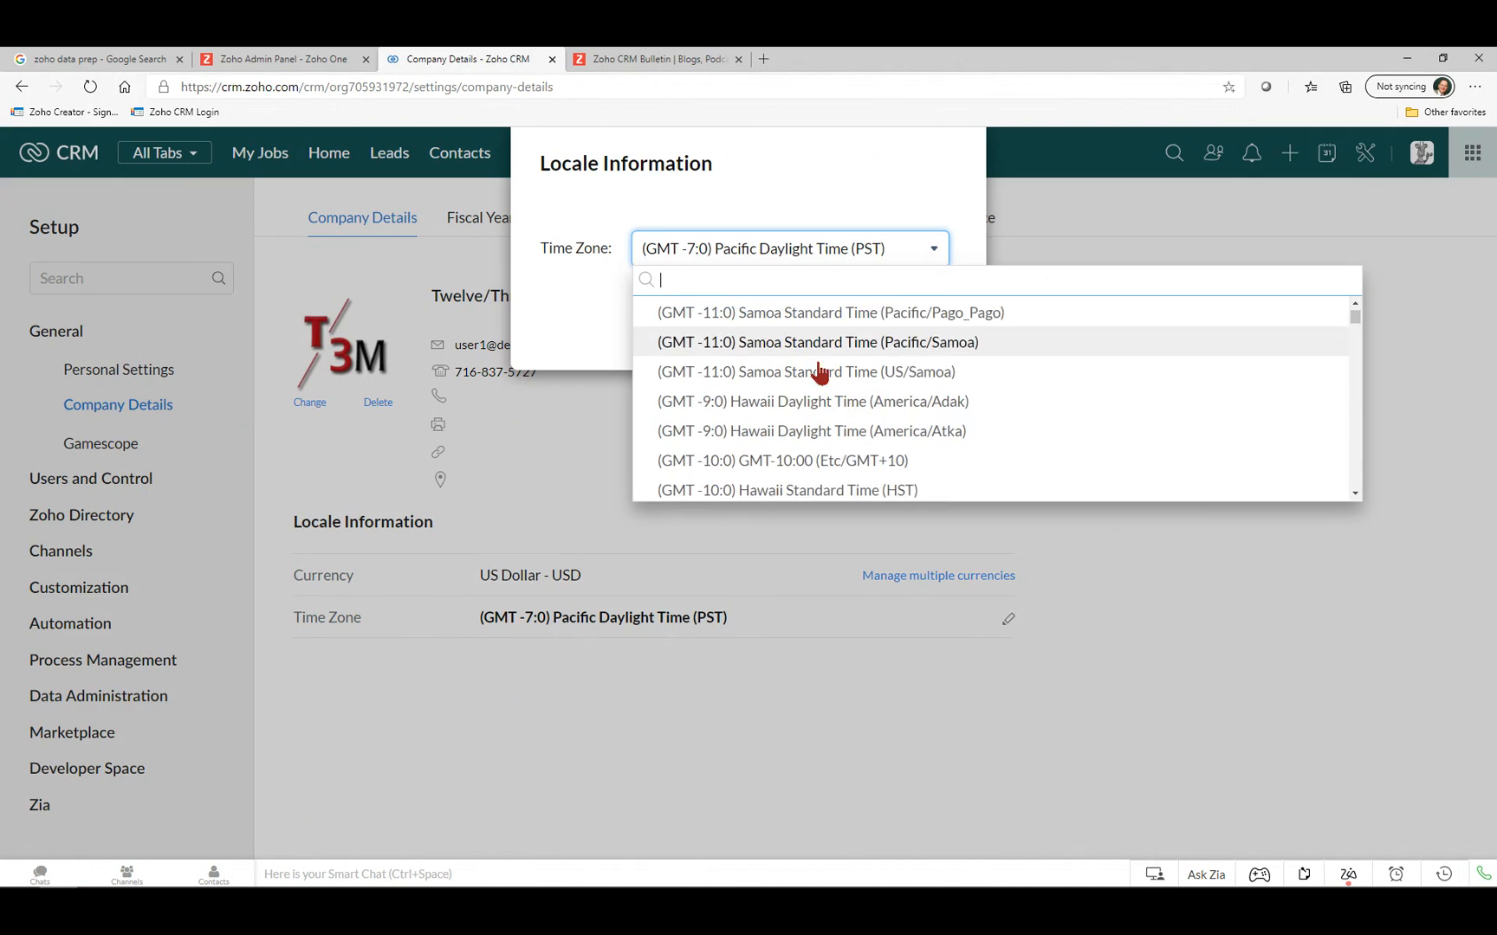
scroll(823, 370, down, 10)
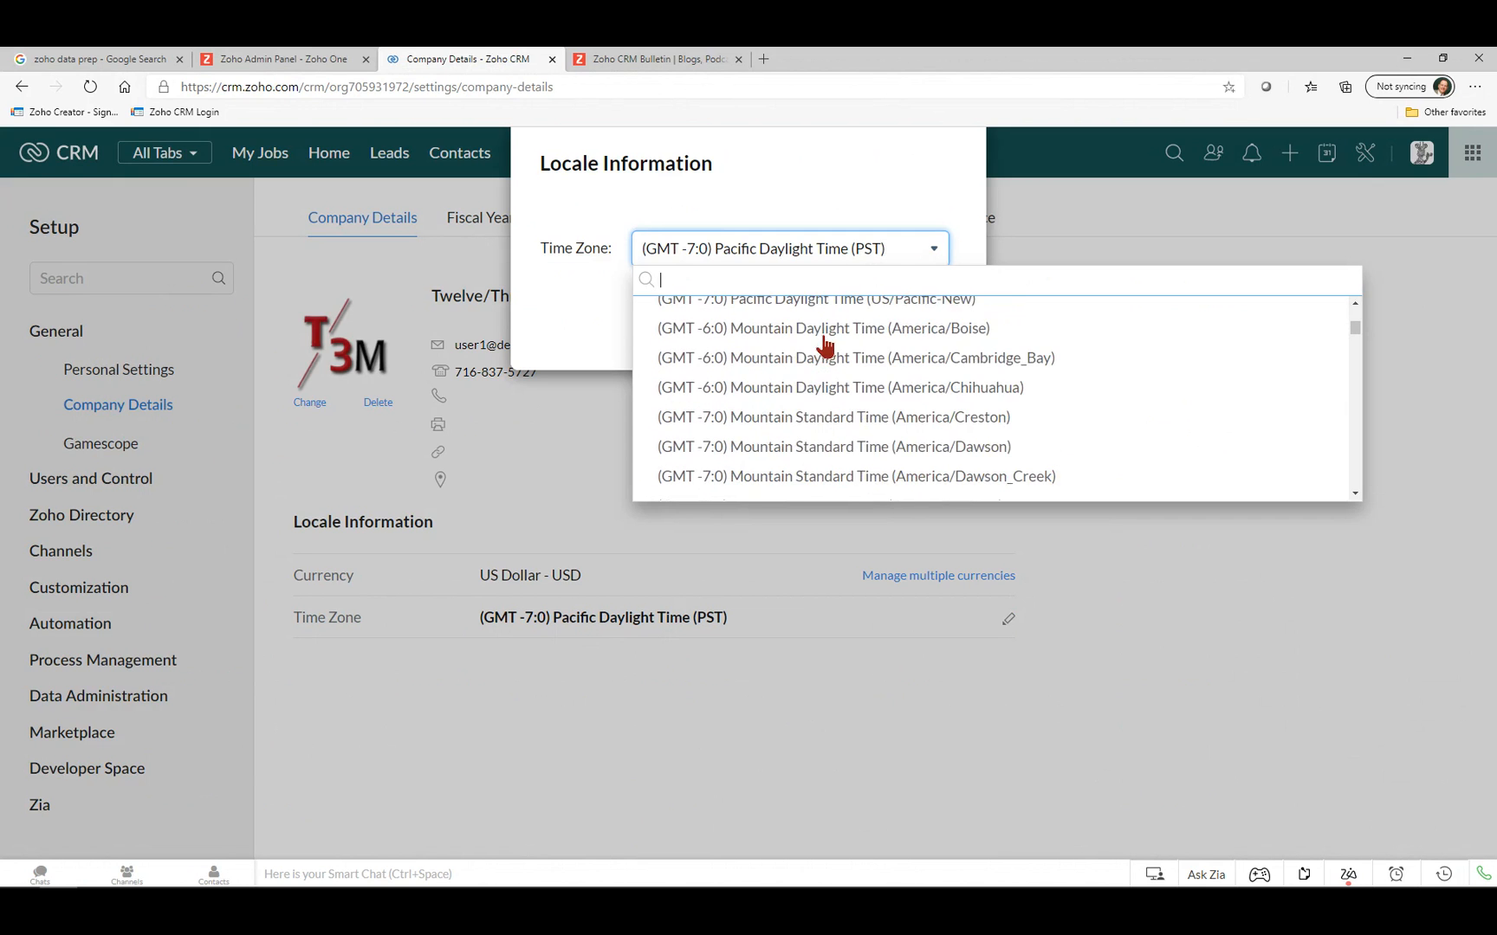
scroll(823, 346, down, 10)
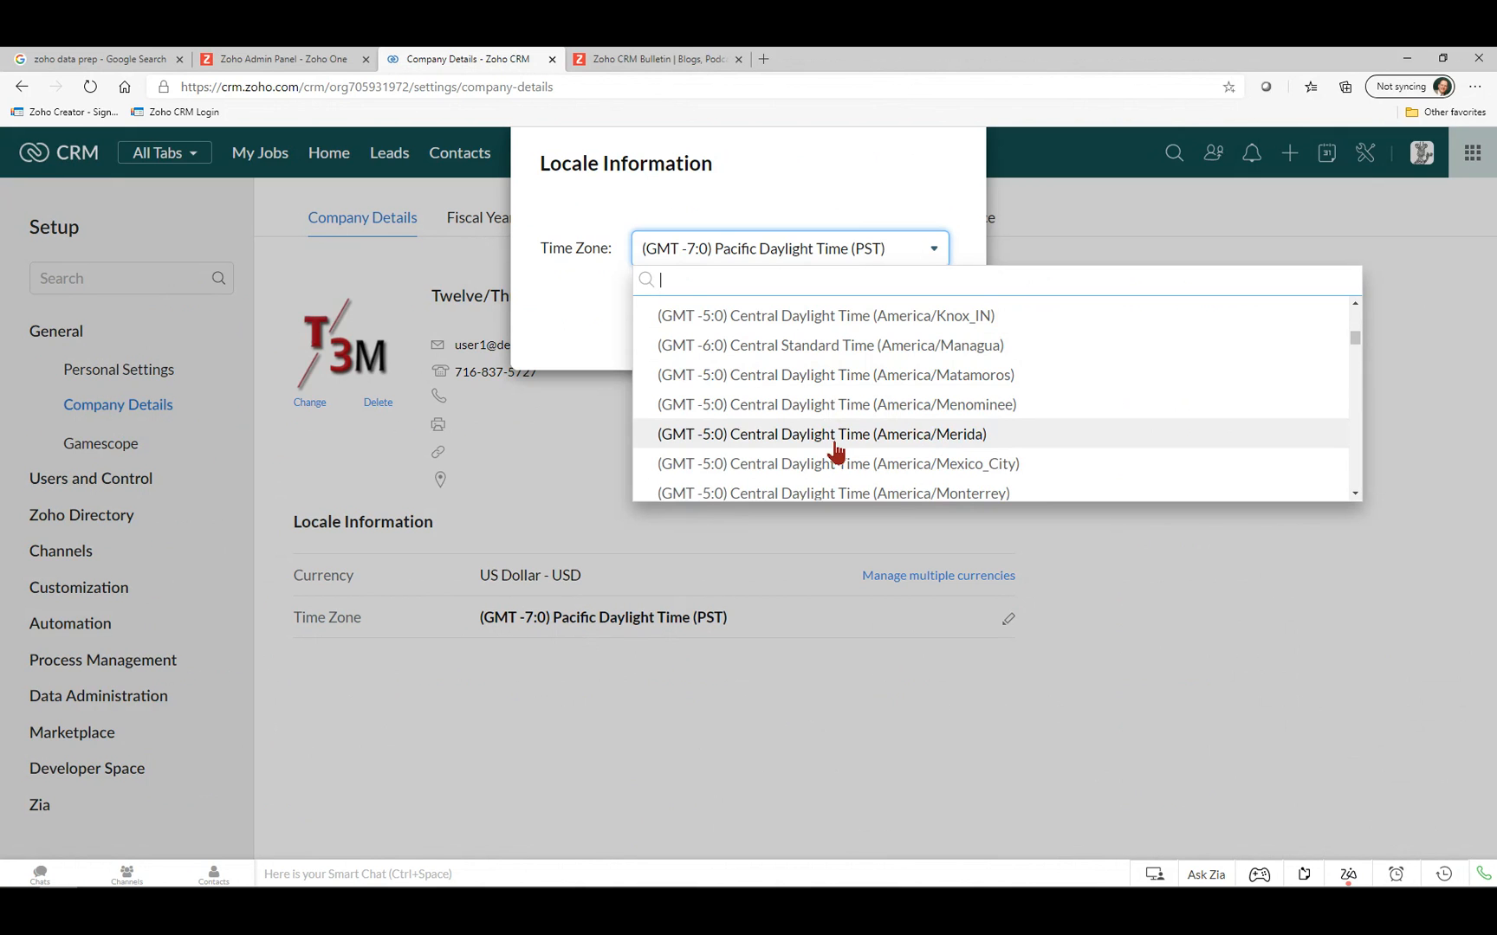
scroll(790, 443, down, 8)
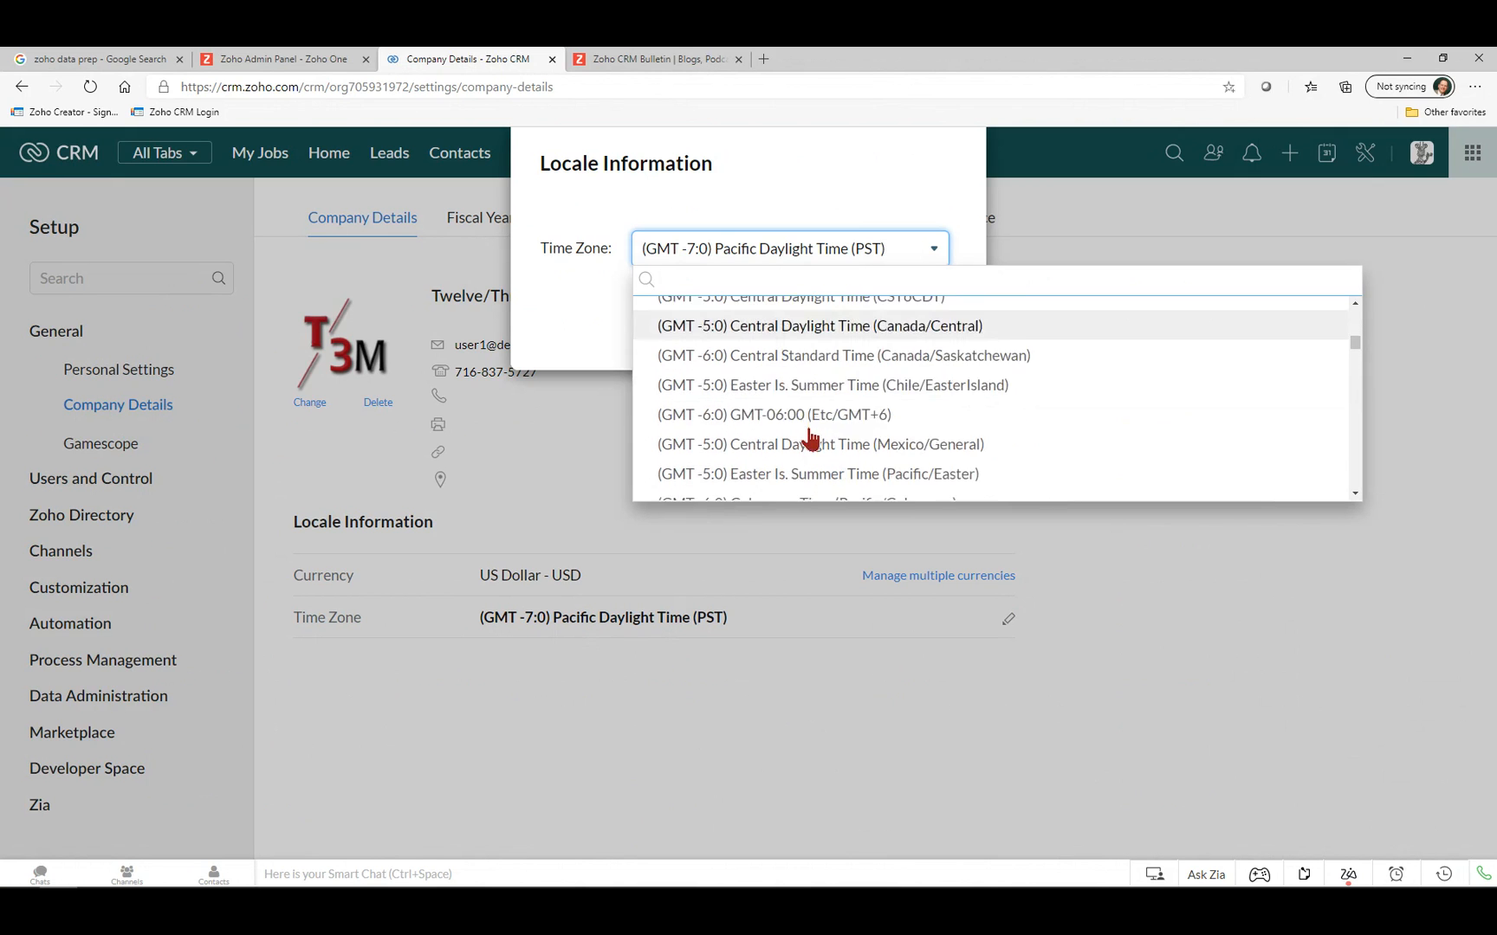
scroll(810, 439, down, 10)
scroll(808, 434, up, 3)
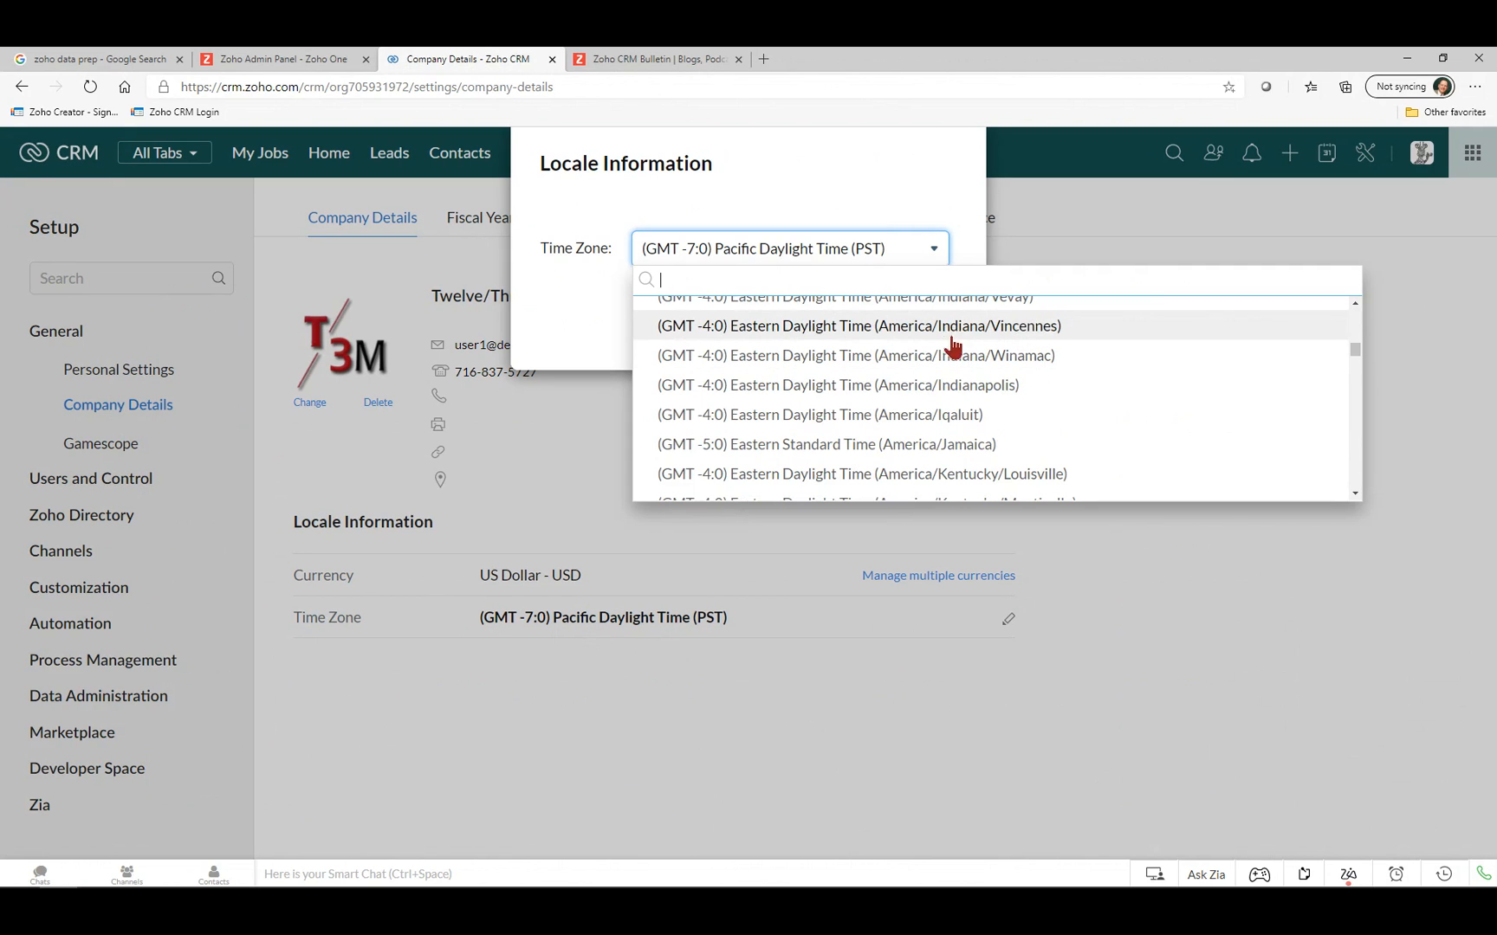
scroll(948, 355, down, 6)
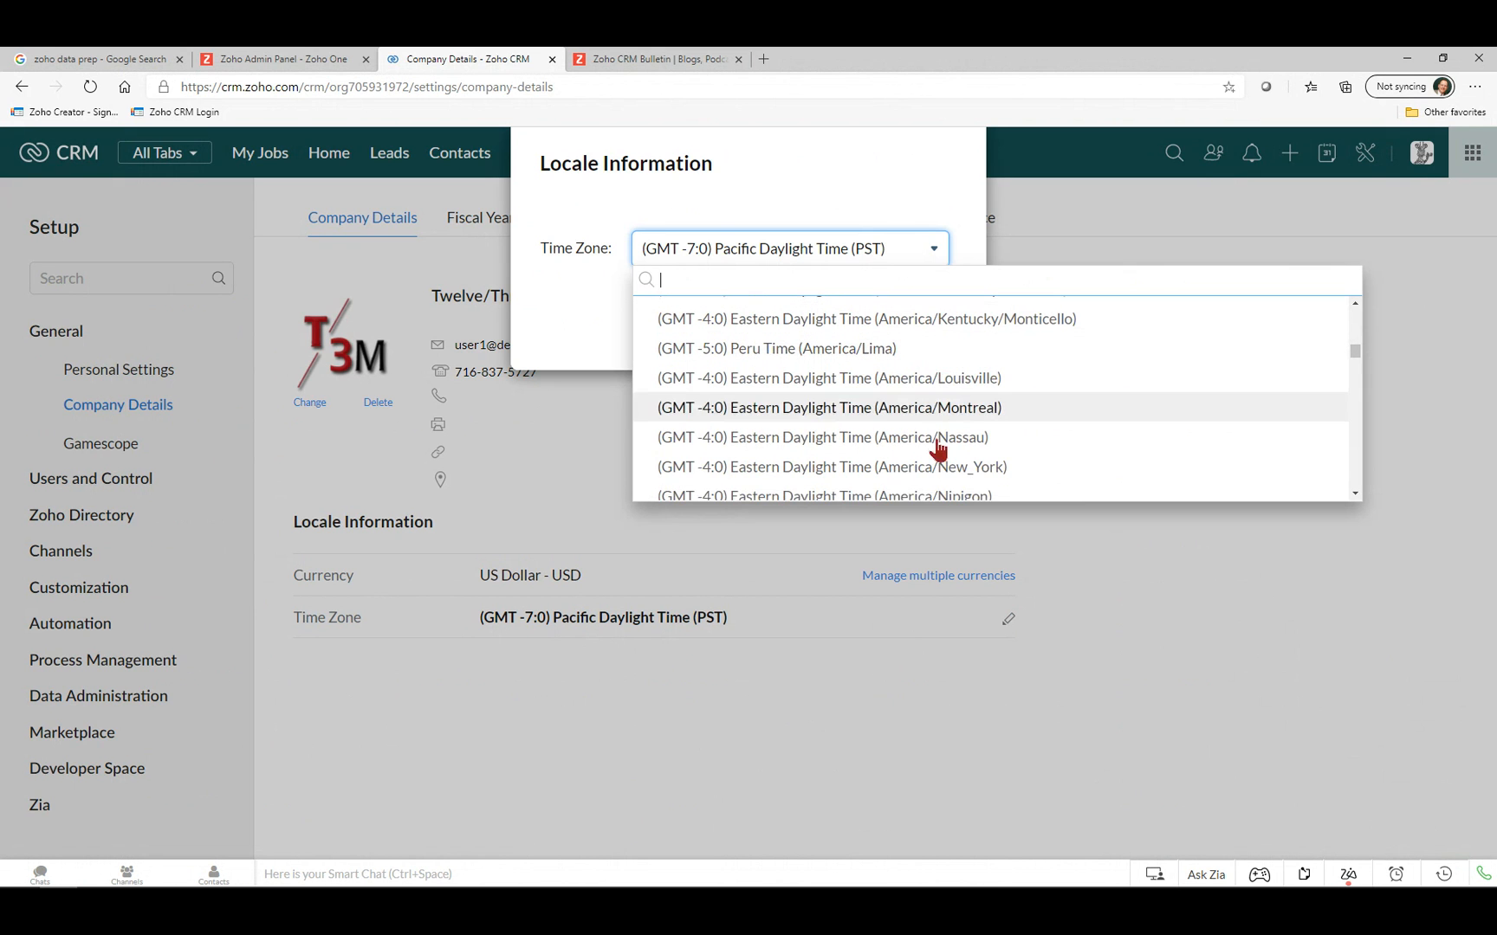
click(970, 468)
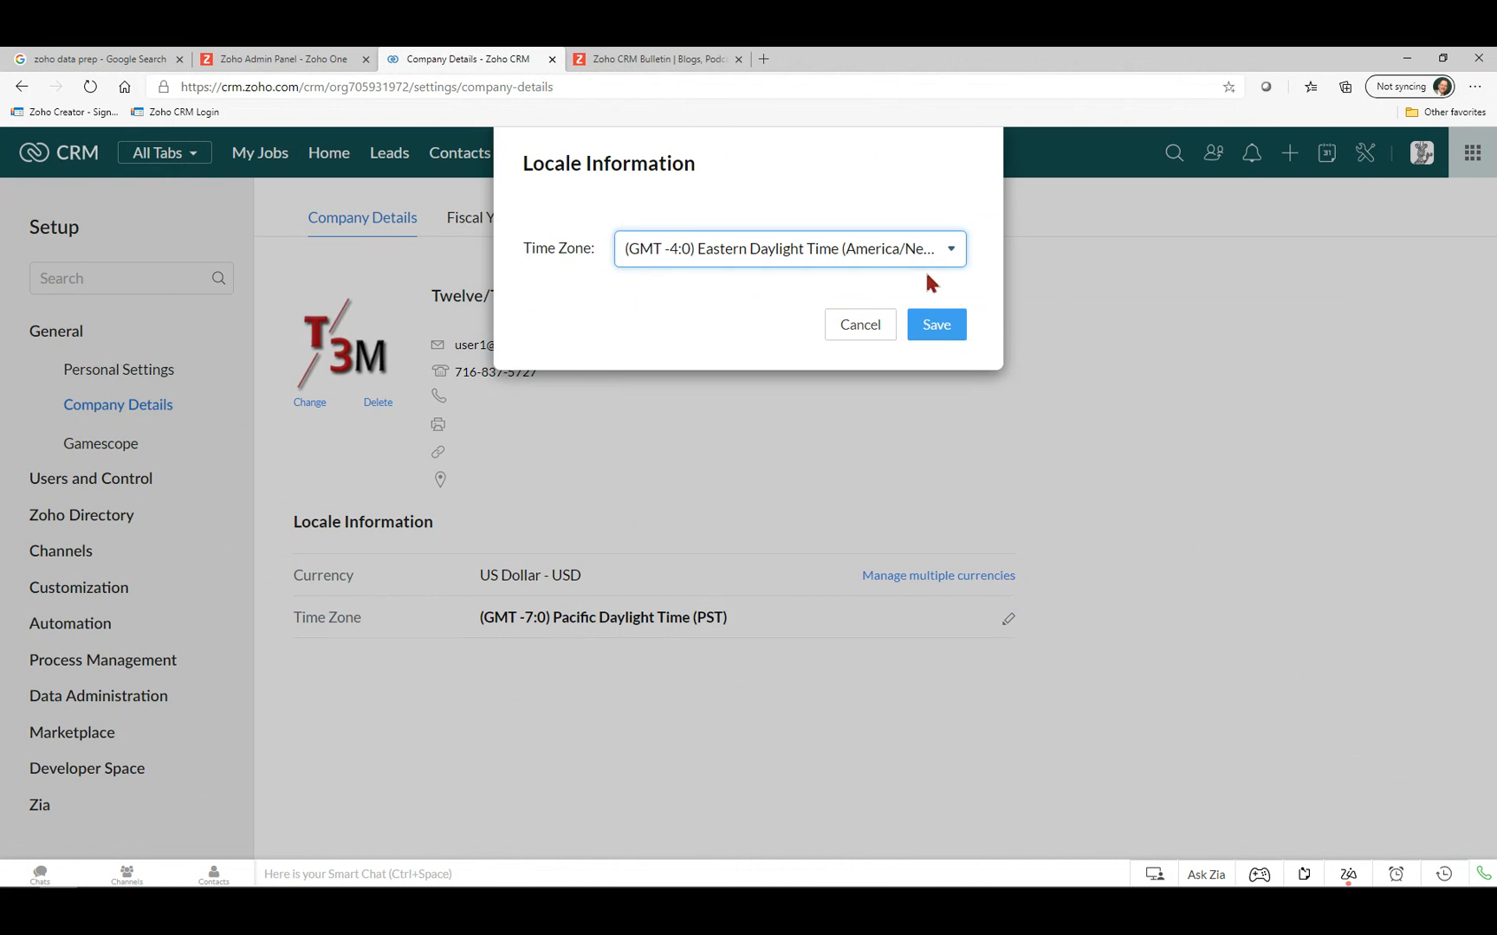
click(945, 329)
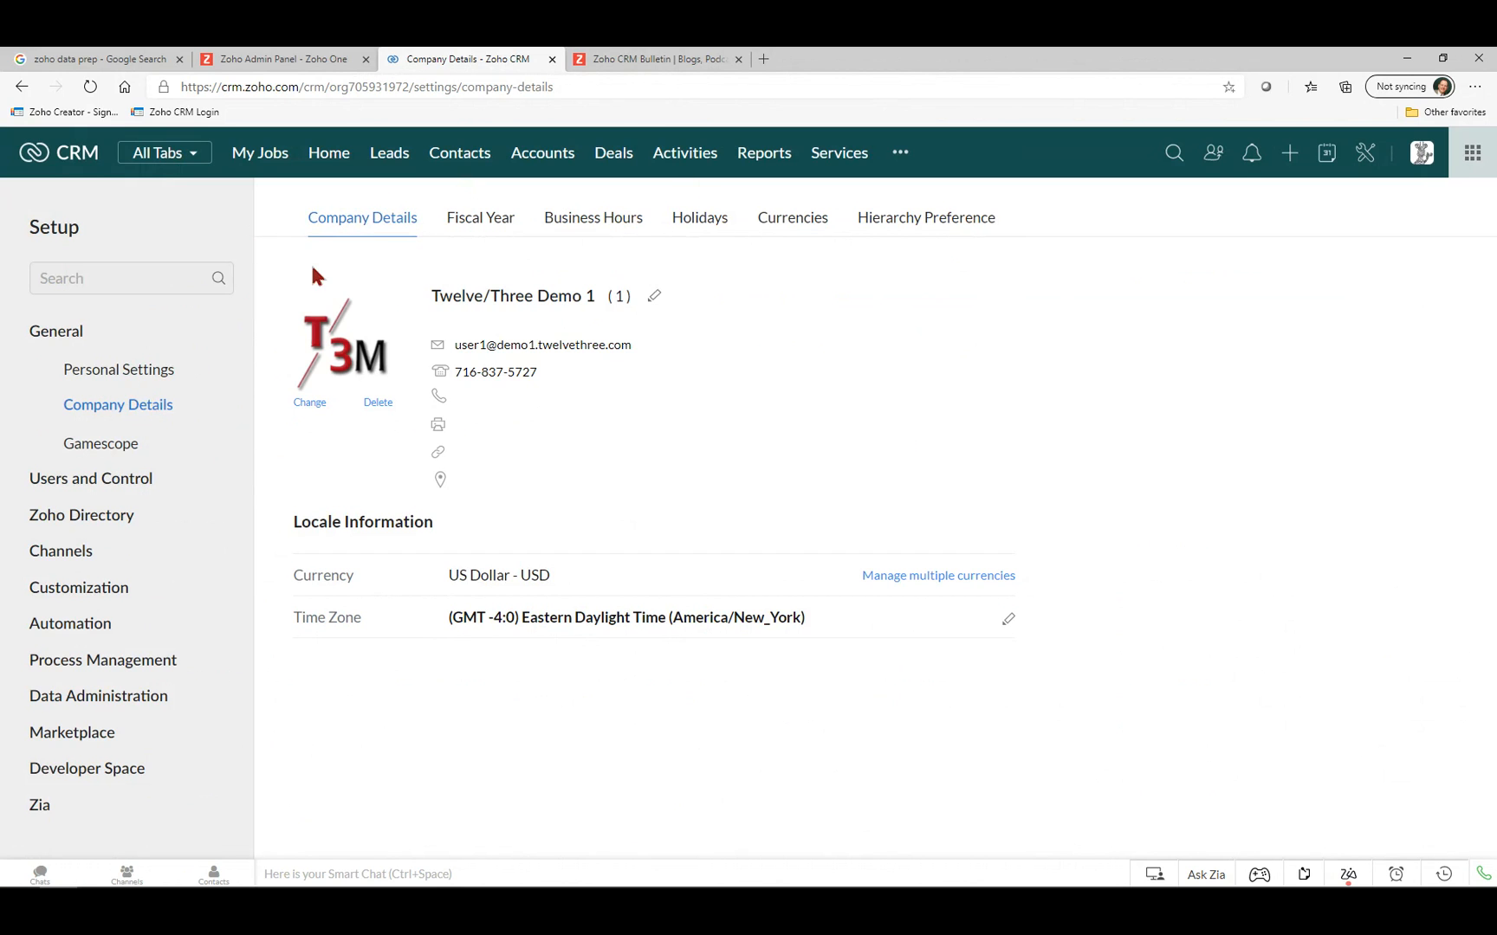
click(610, 227)
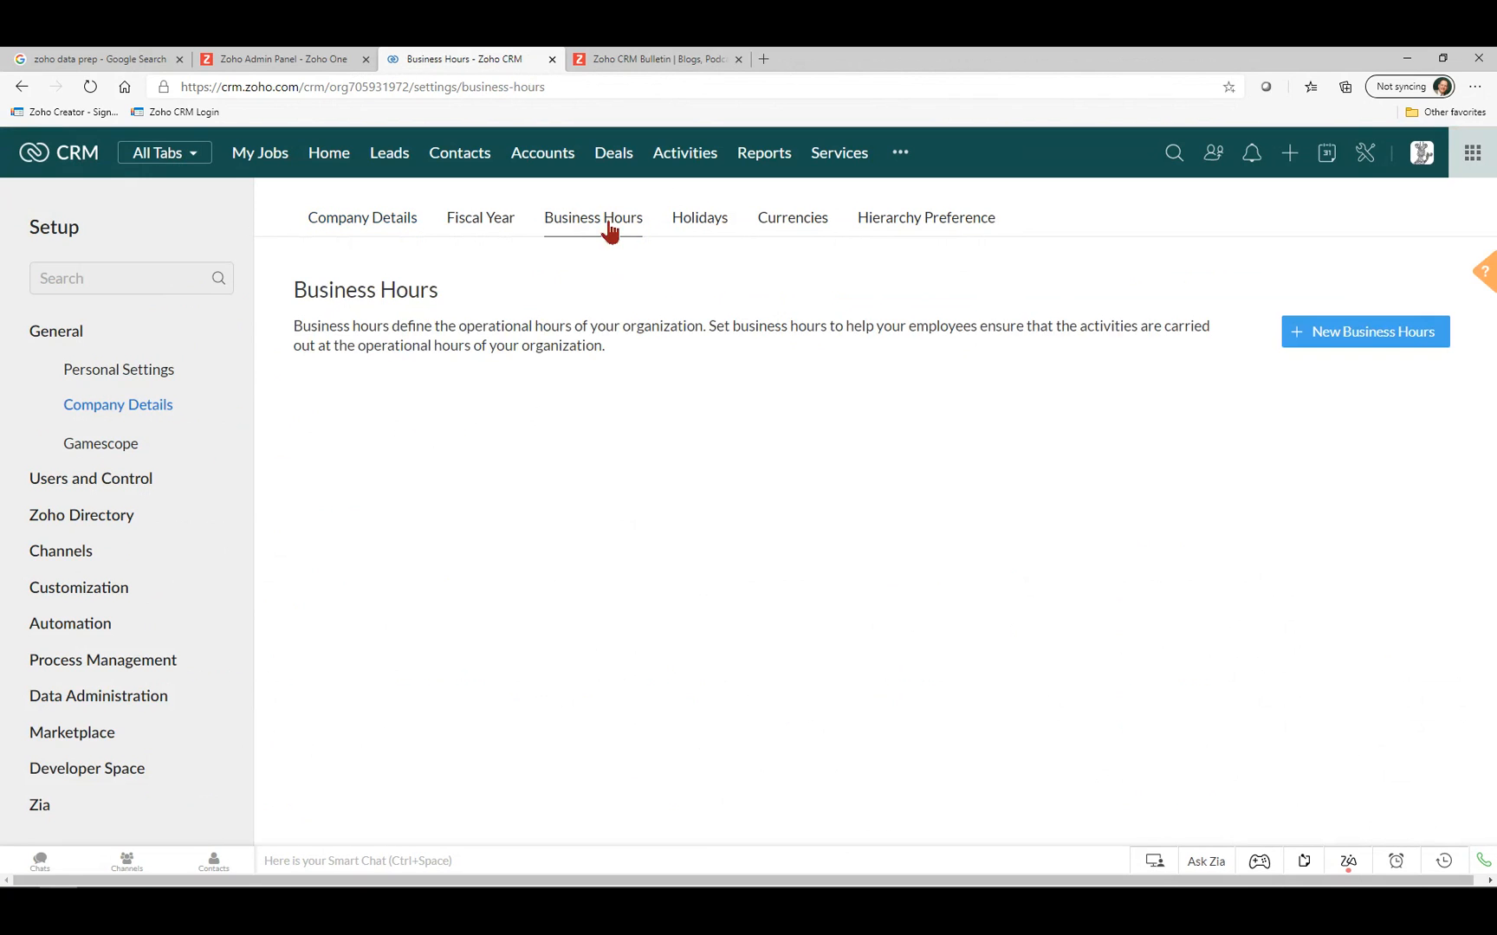
Create custom business hours 09:00 AM–05:00 PM, Monday–Friday, with the week starting Monday.
click(1361, 340)
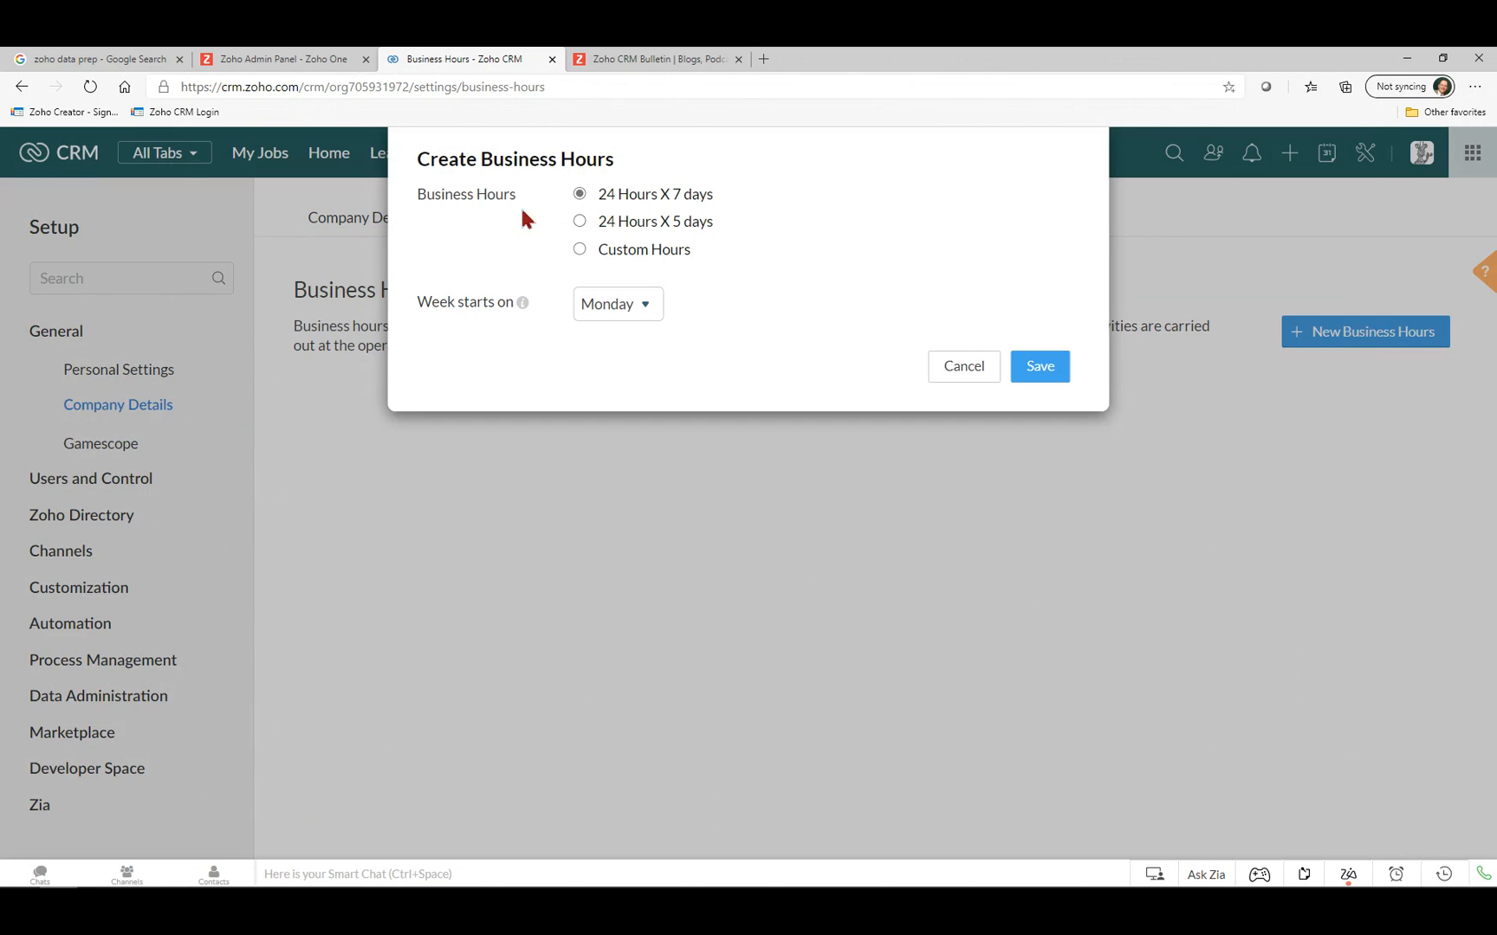
click(580, 250)
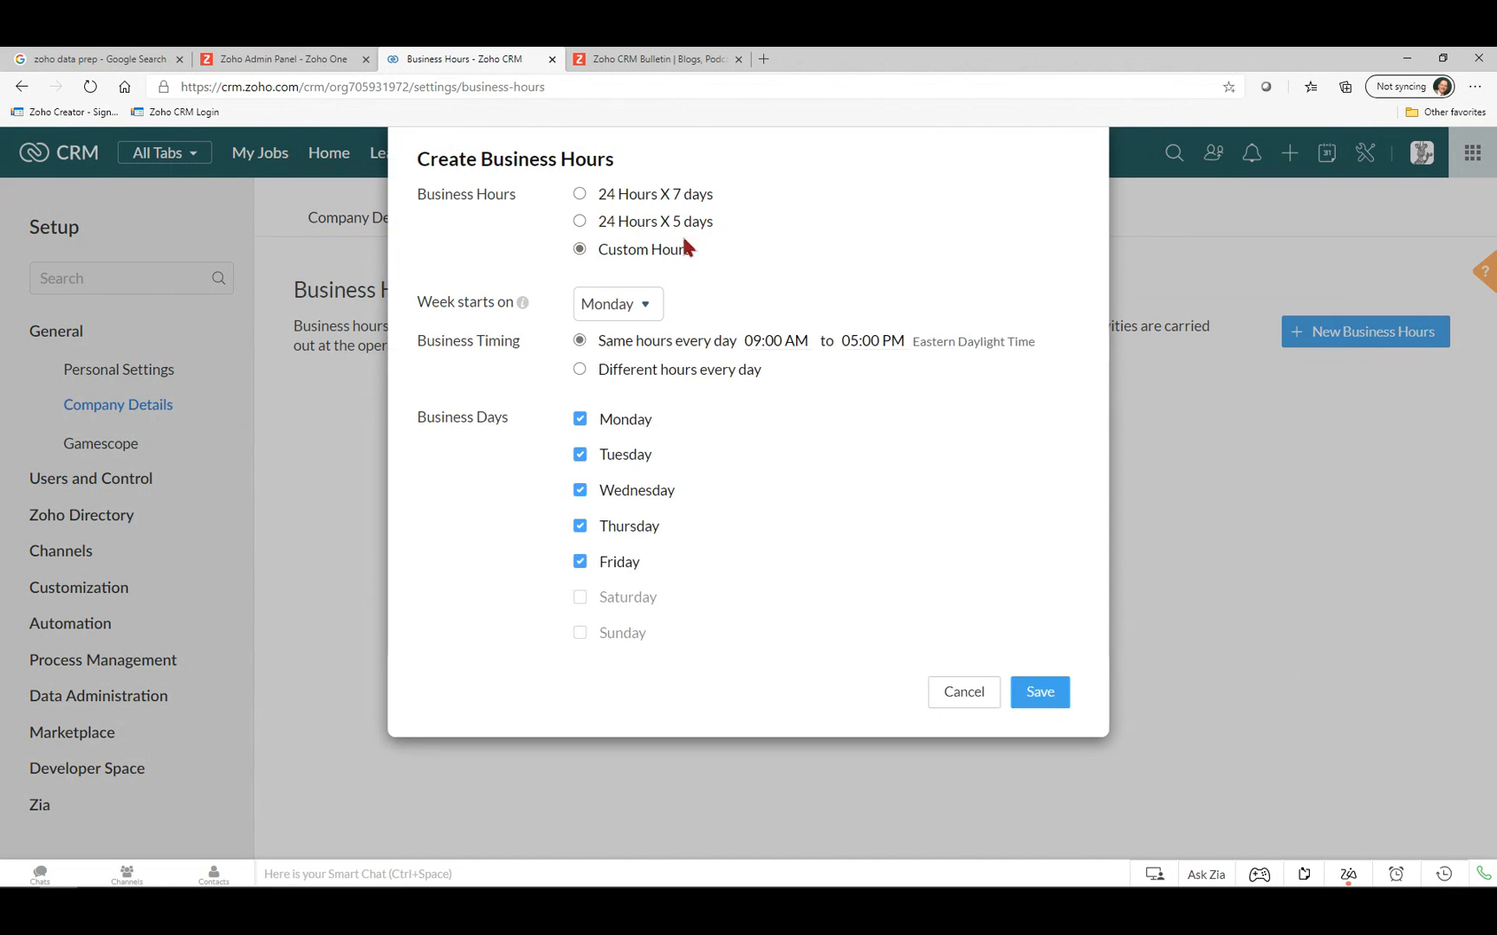
click(614, 306)
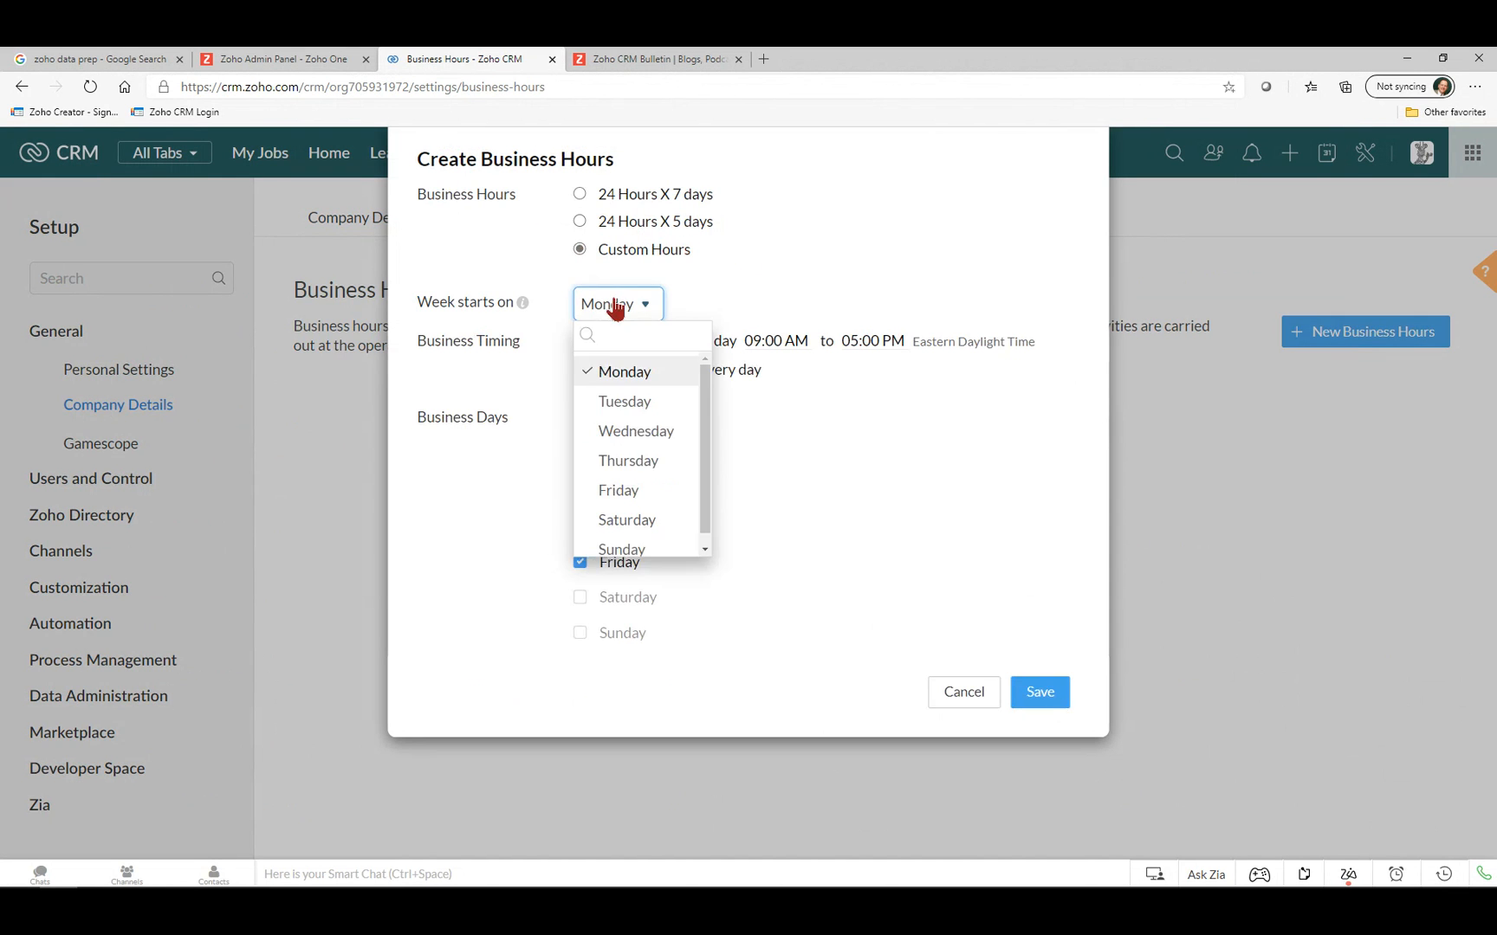
click(779, 285)
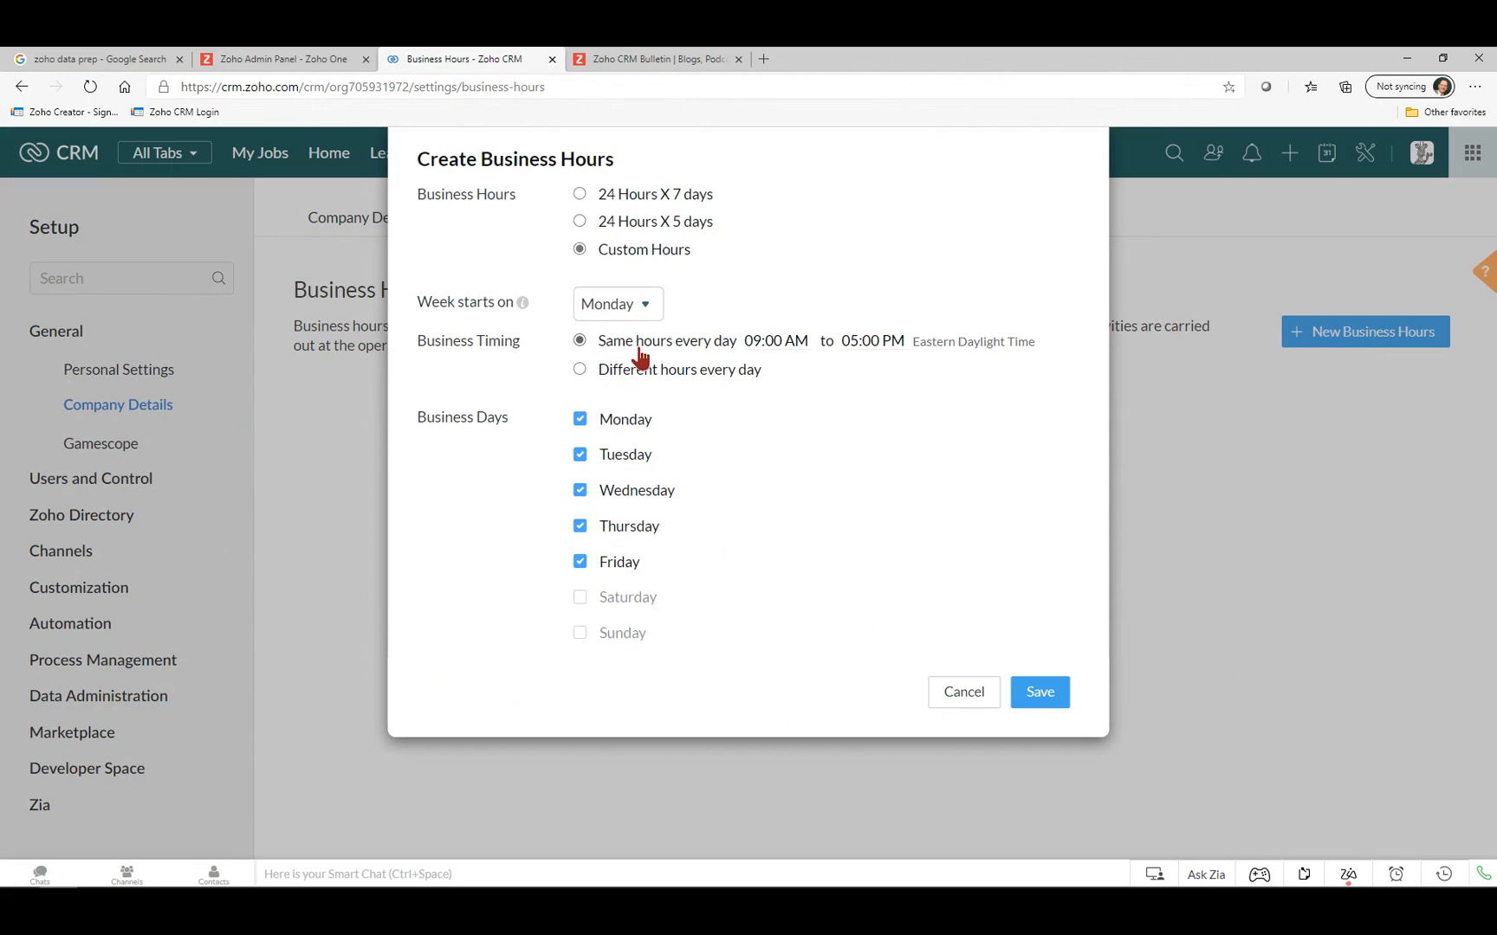
click(772, 341)
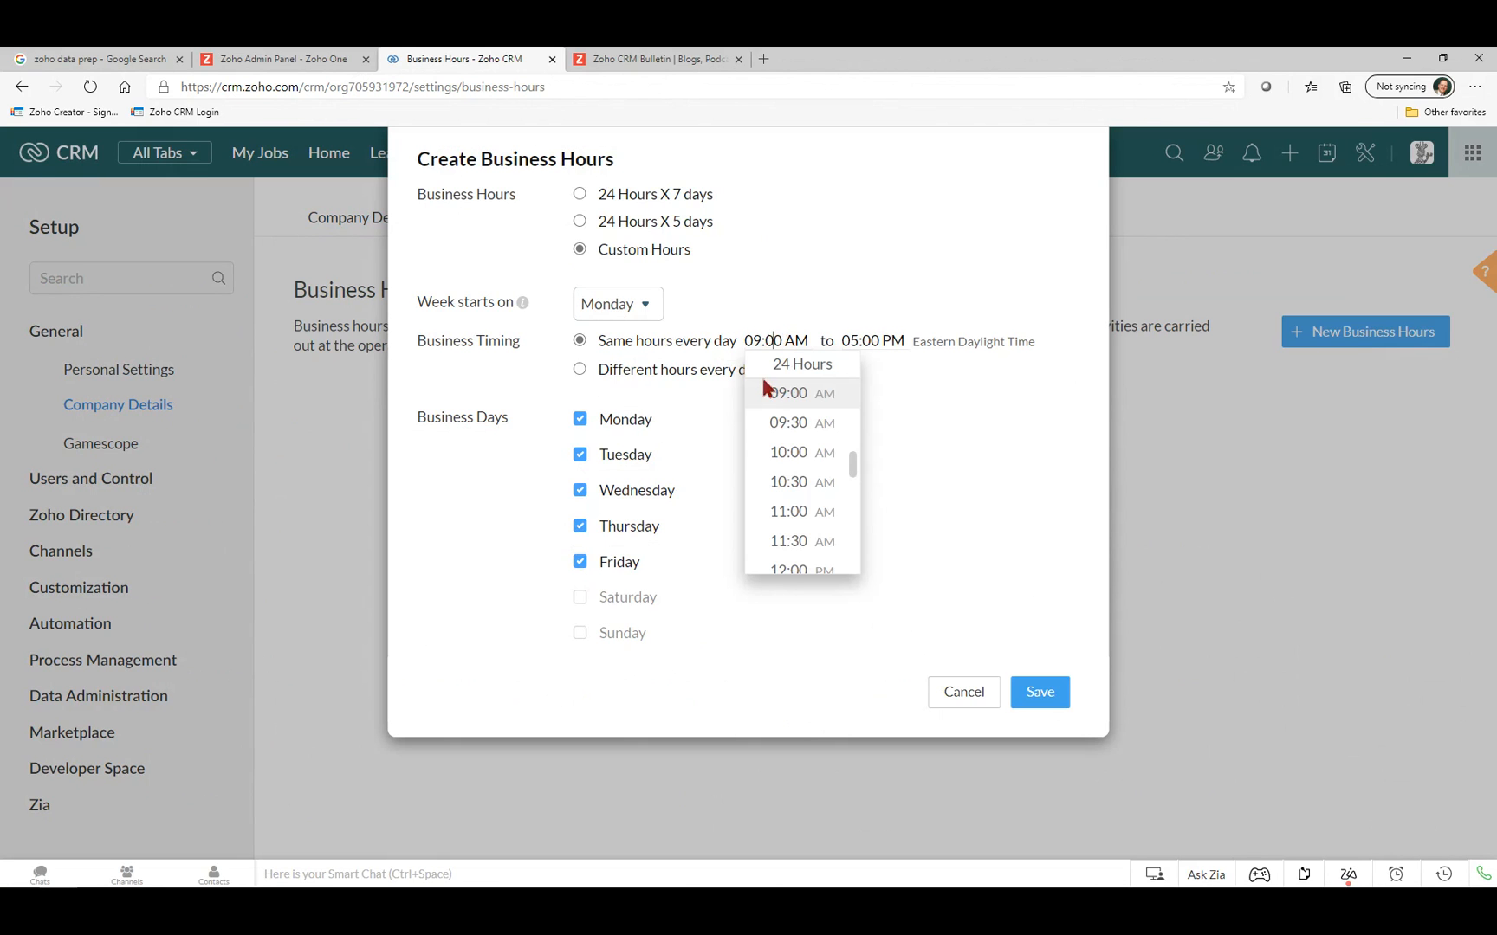
click(776, 422)
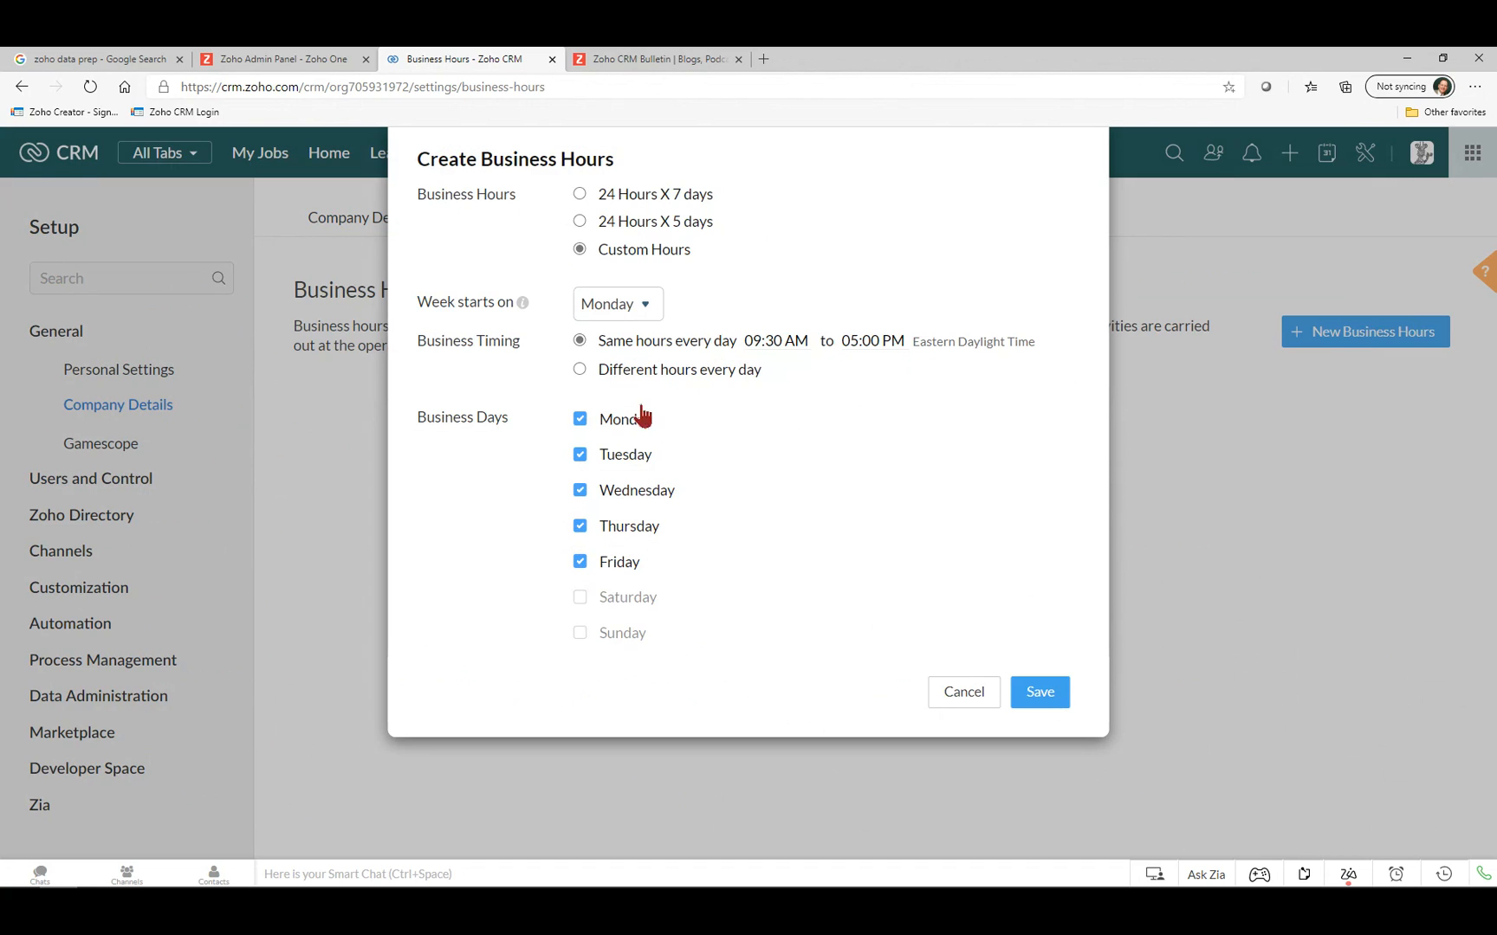
click(580, 371)
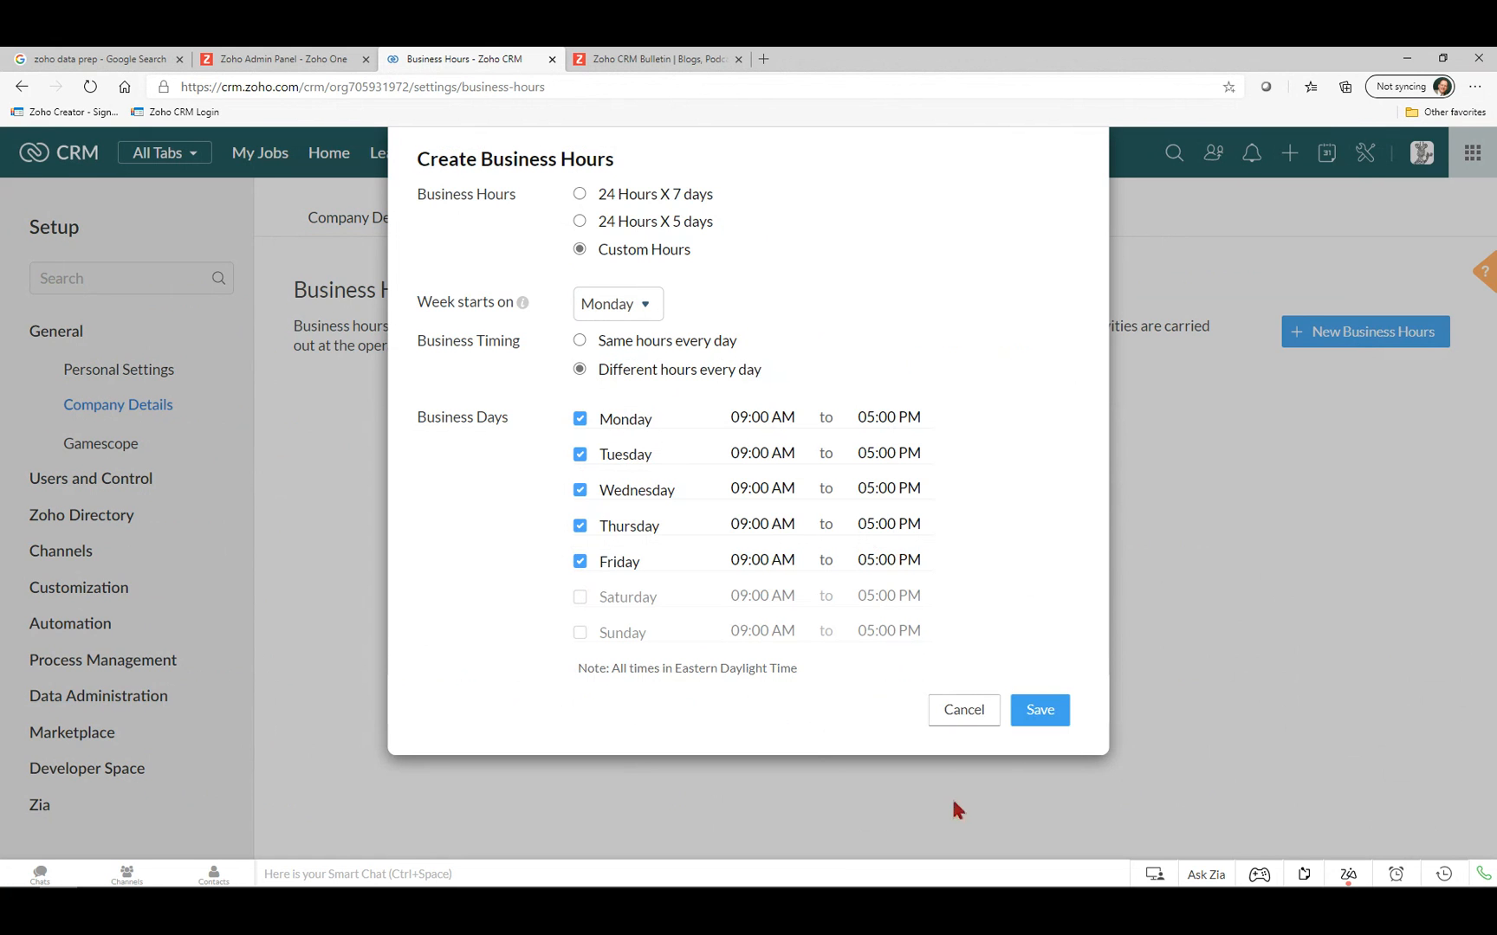
click(1040, 711)
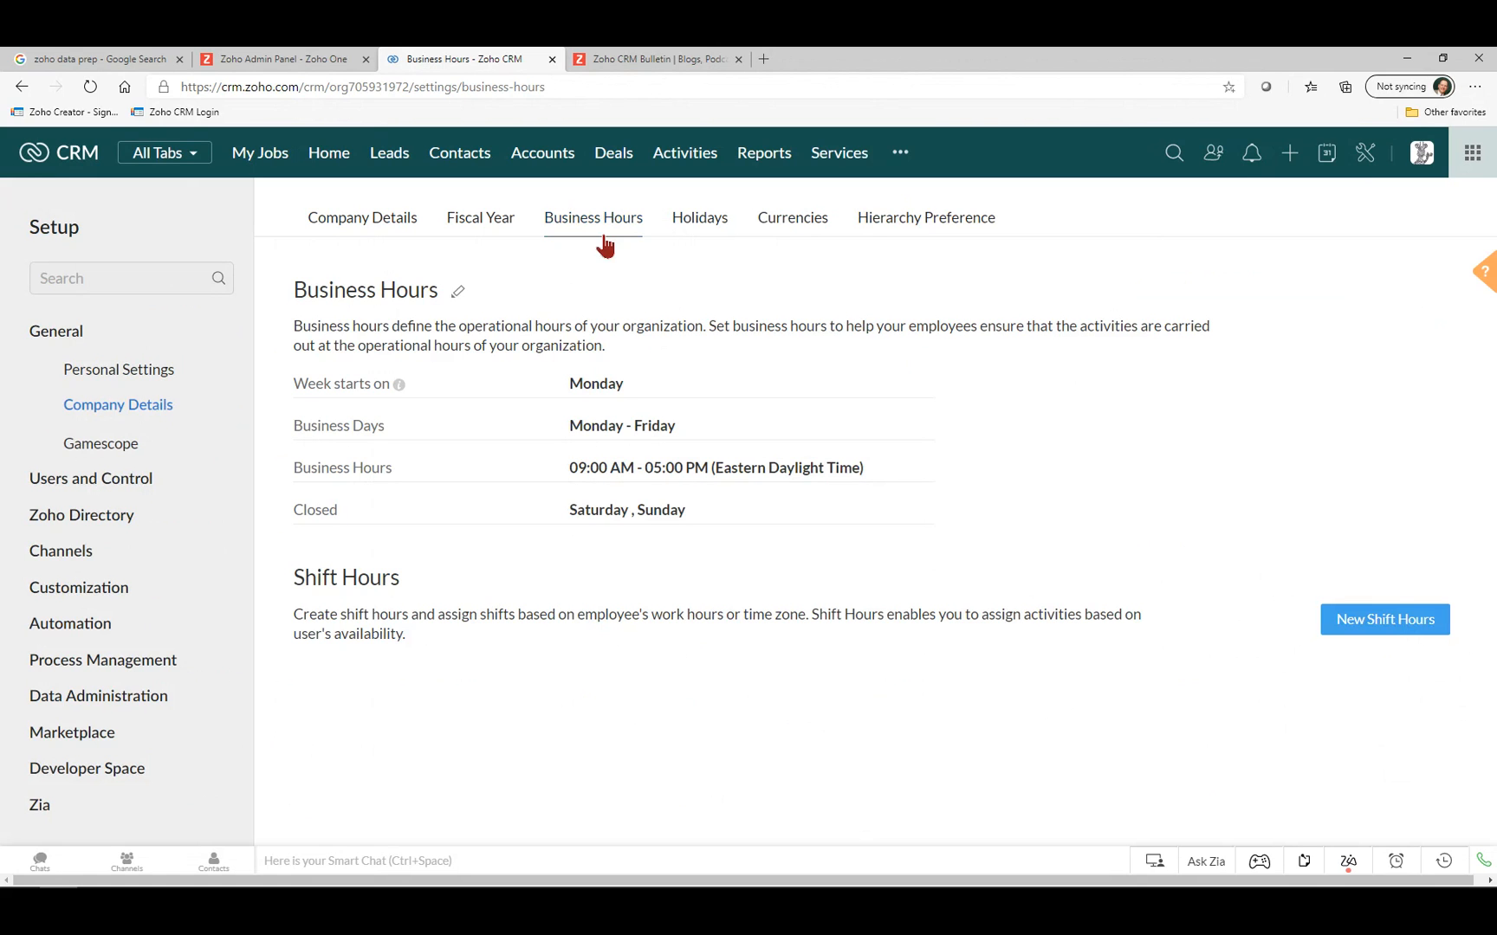
click(694, 227)
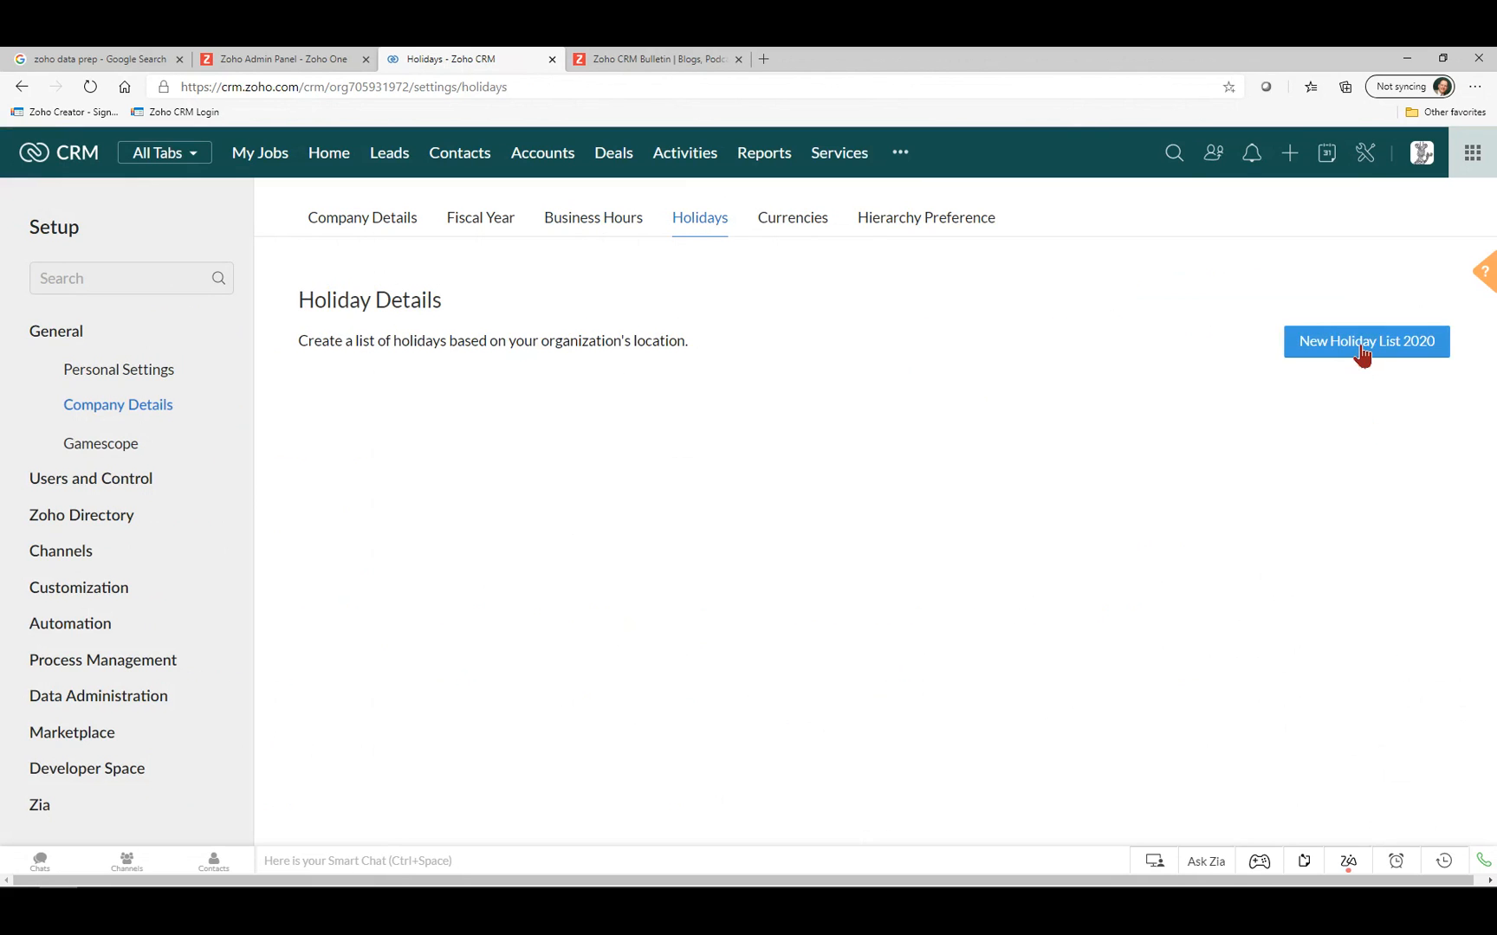
Start a 2020 holiday list with Christmas on December 25, 2020.
click(1362, 346)
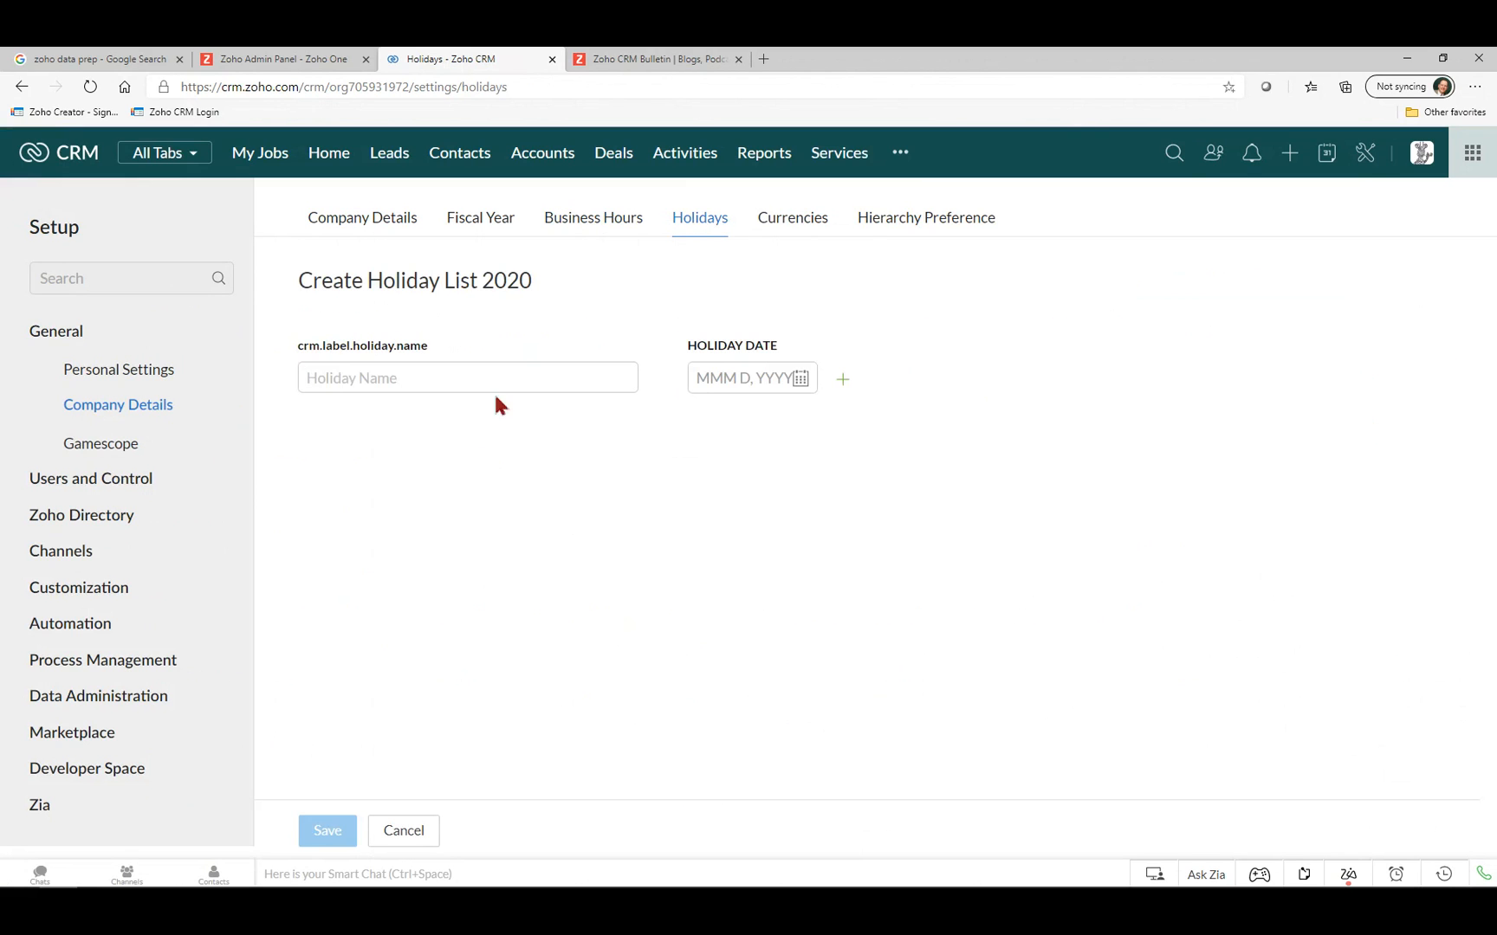
text(Christmas)
click(721, 381)
text(Dec 25,)
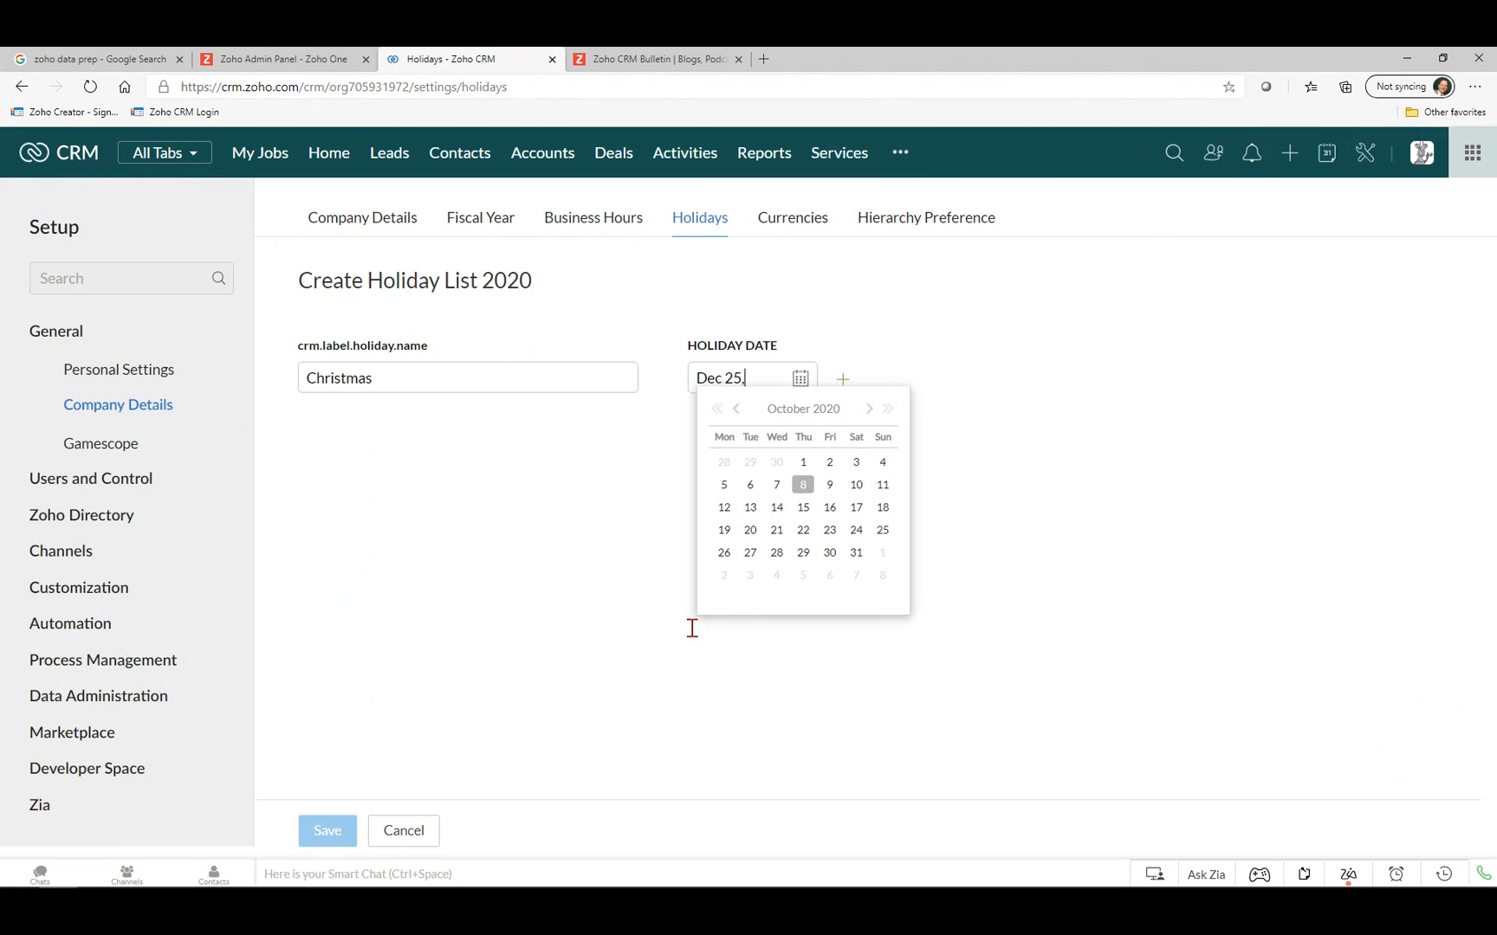
text( 2020)
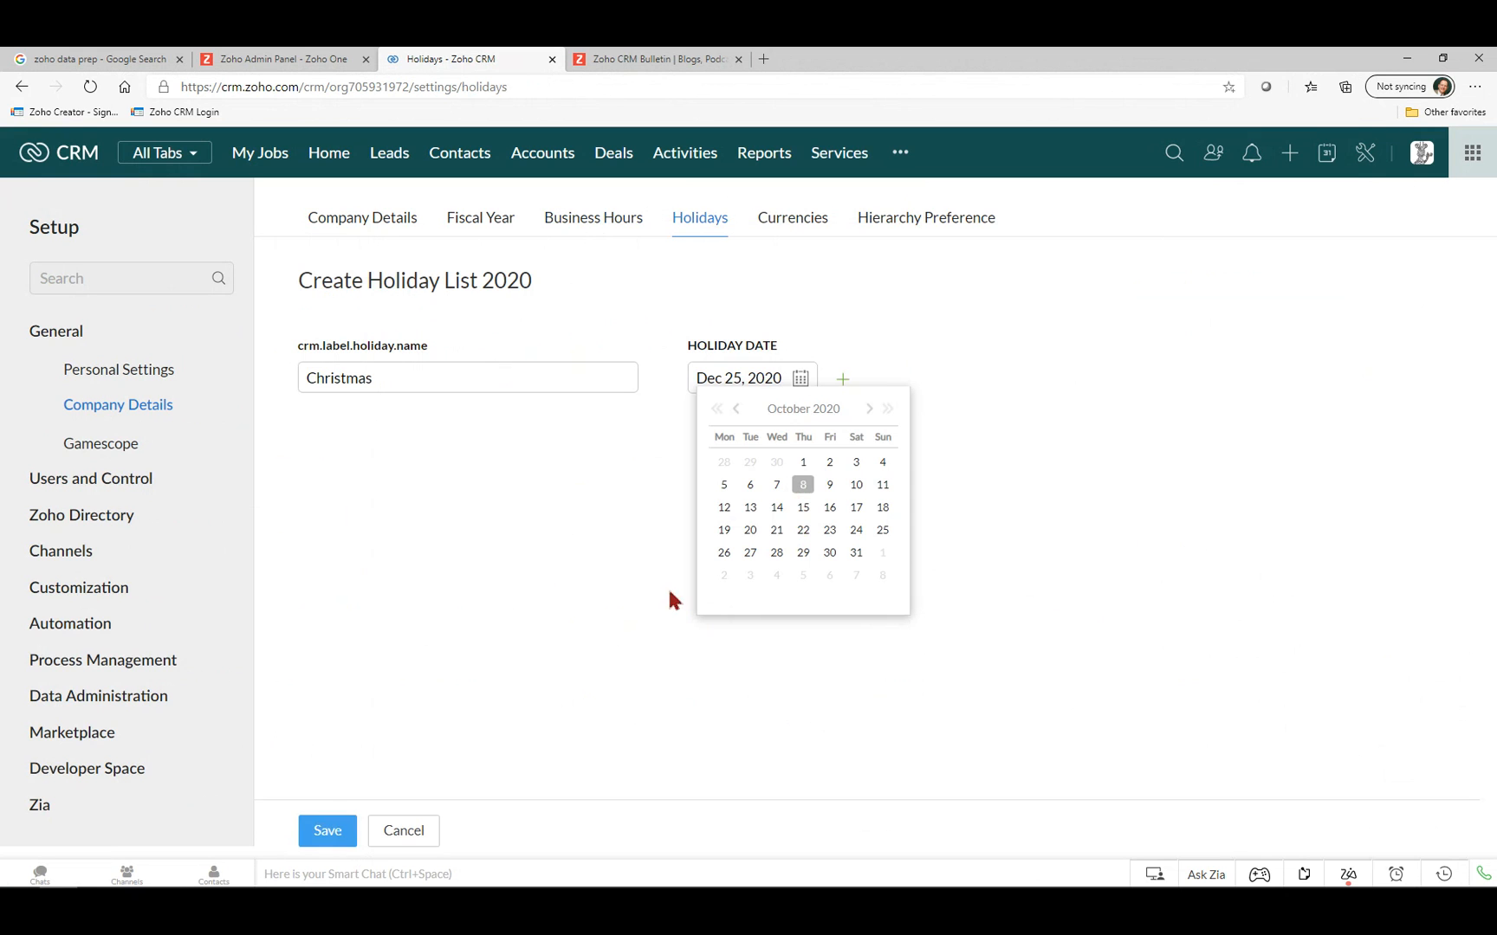
click(870, 410)
click(869, 410)
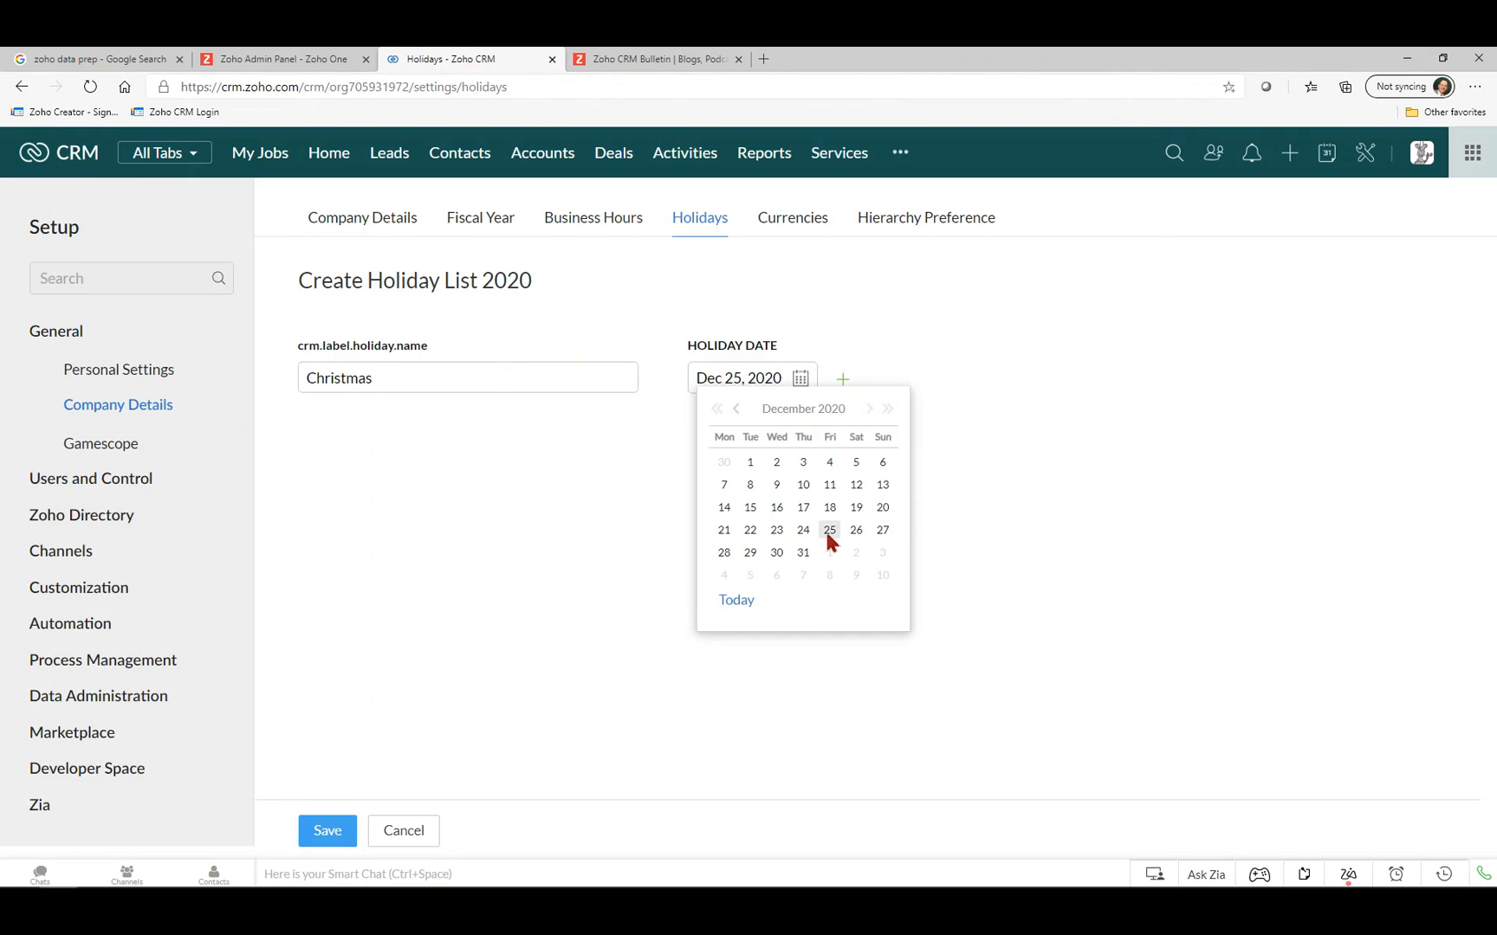
click(828, 535)
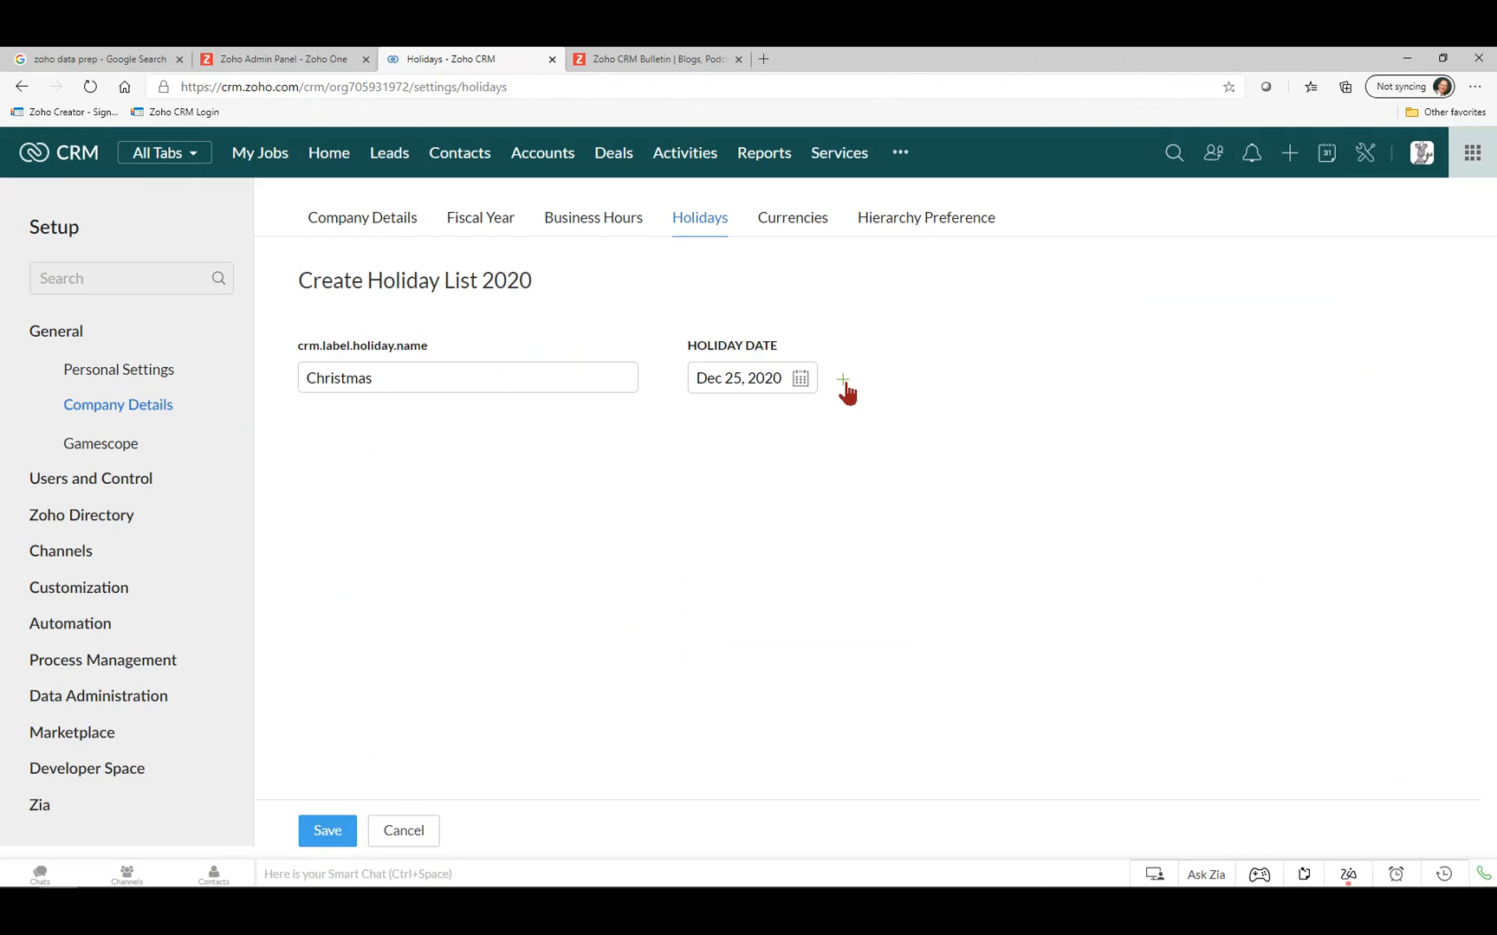
Add Thanksgiving on November 26, 2020 and save the holiday list.
click(842, 381)
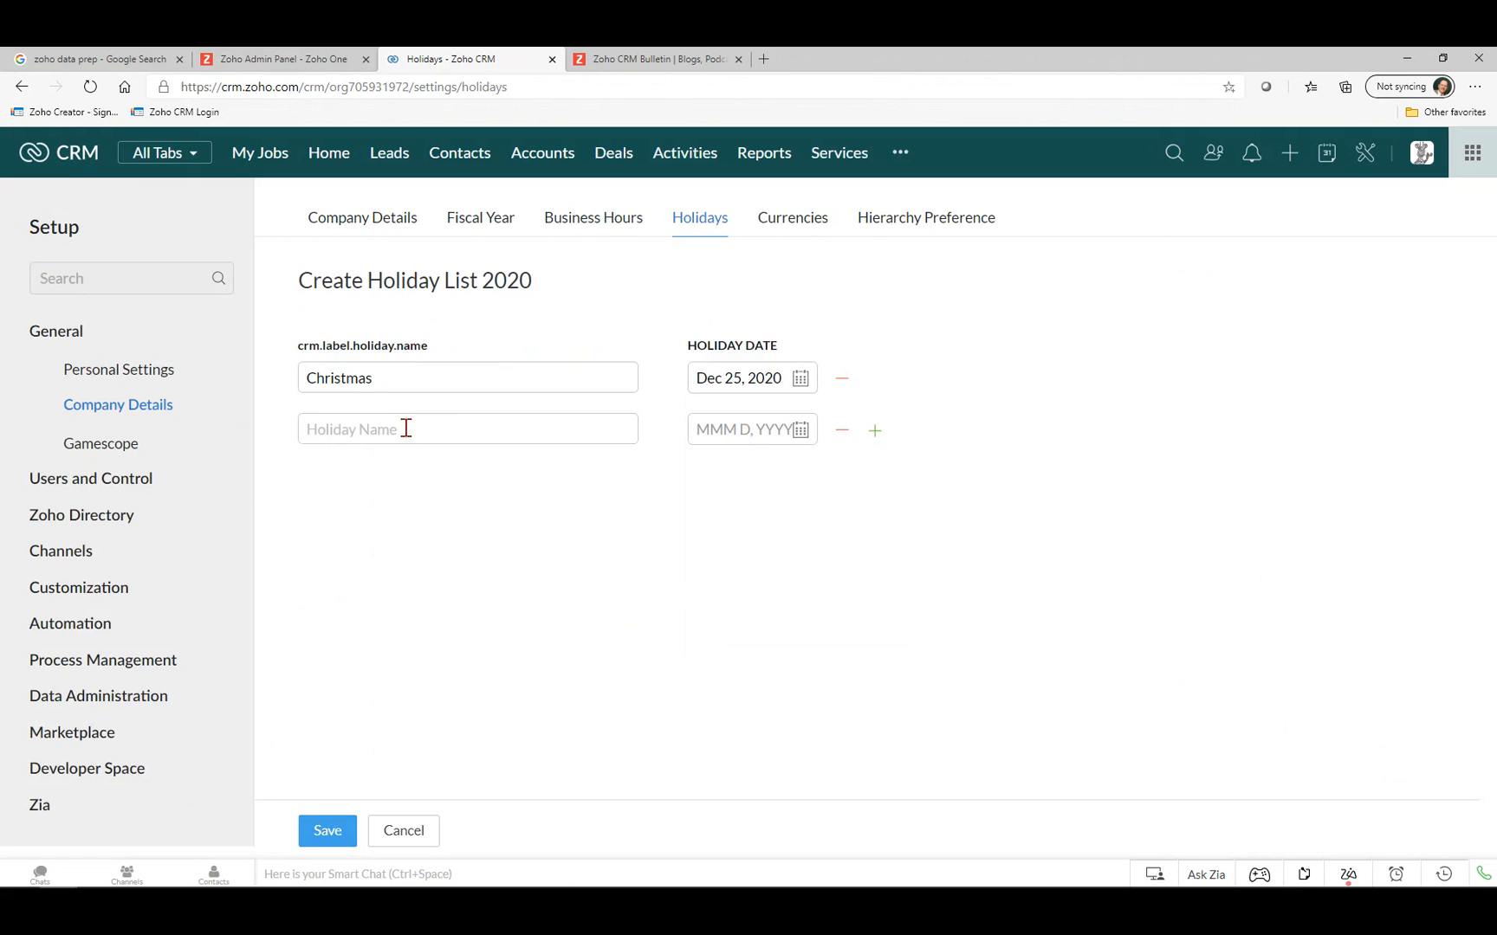
text(Thanksgiving)
click(798, 433)
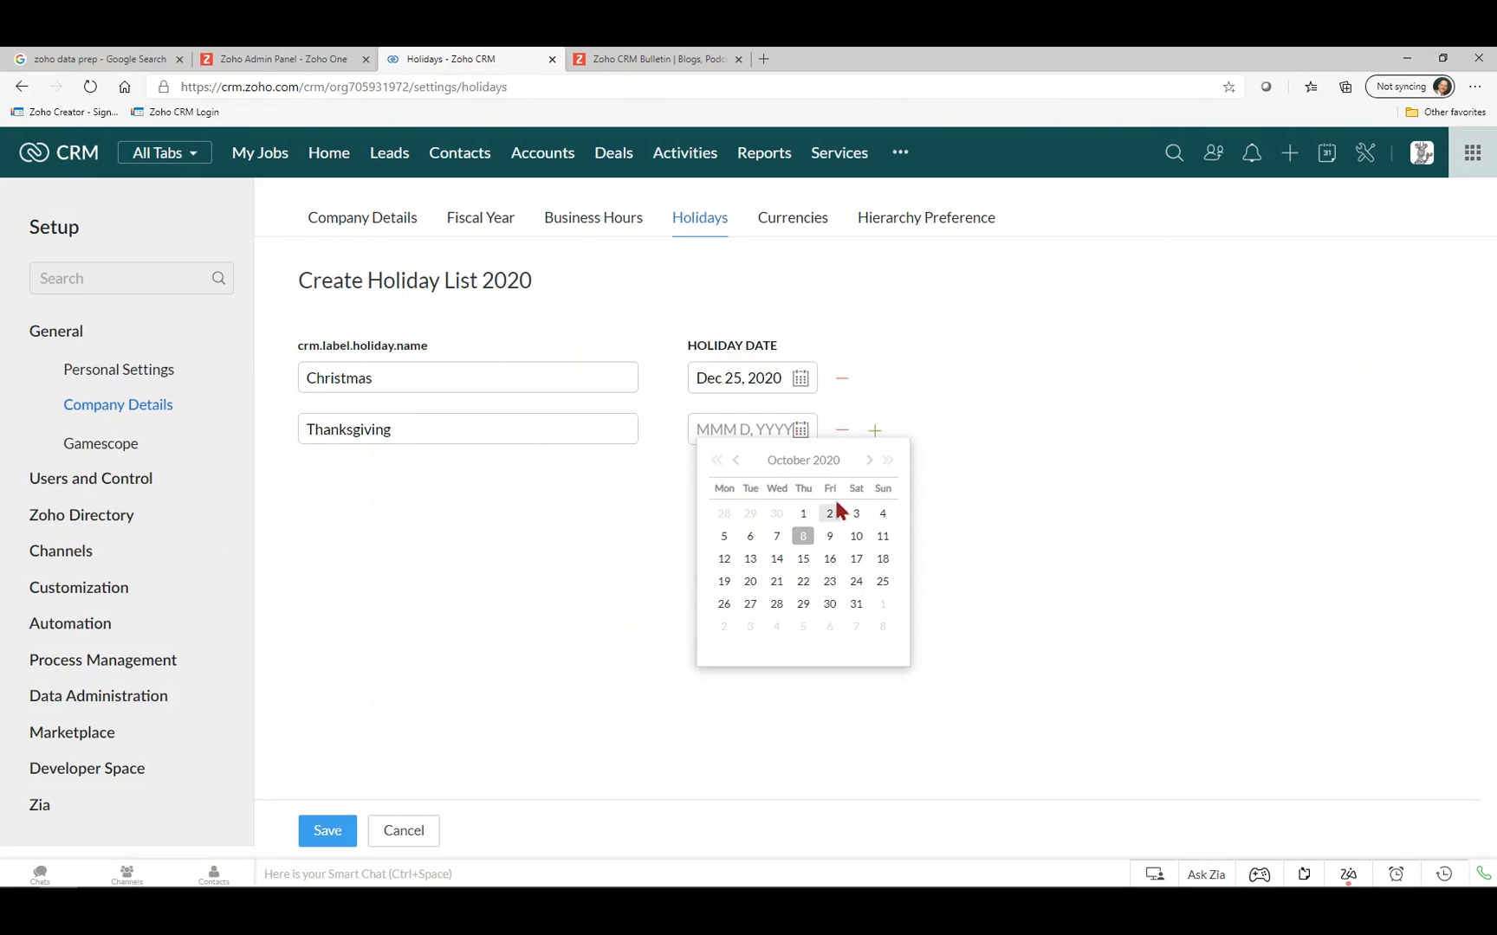
click(869, 460)
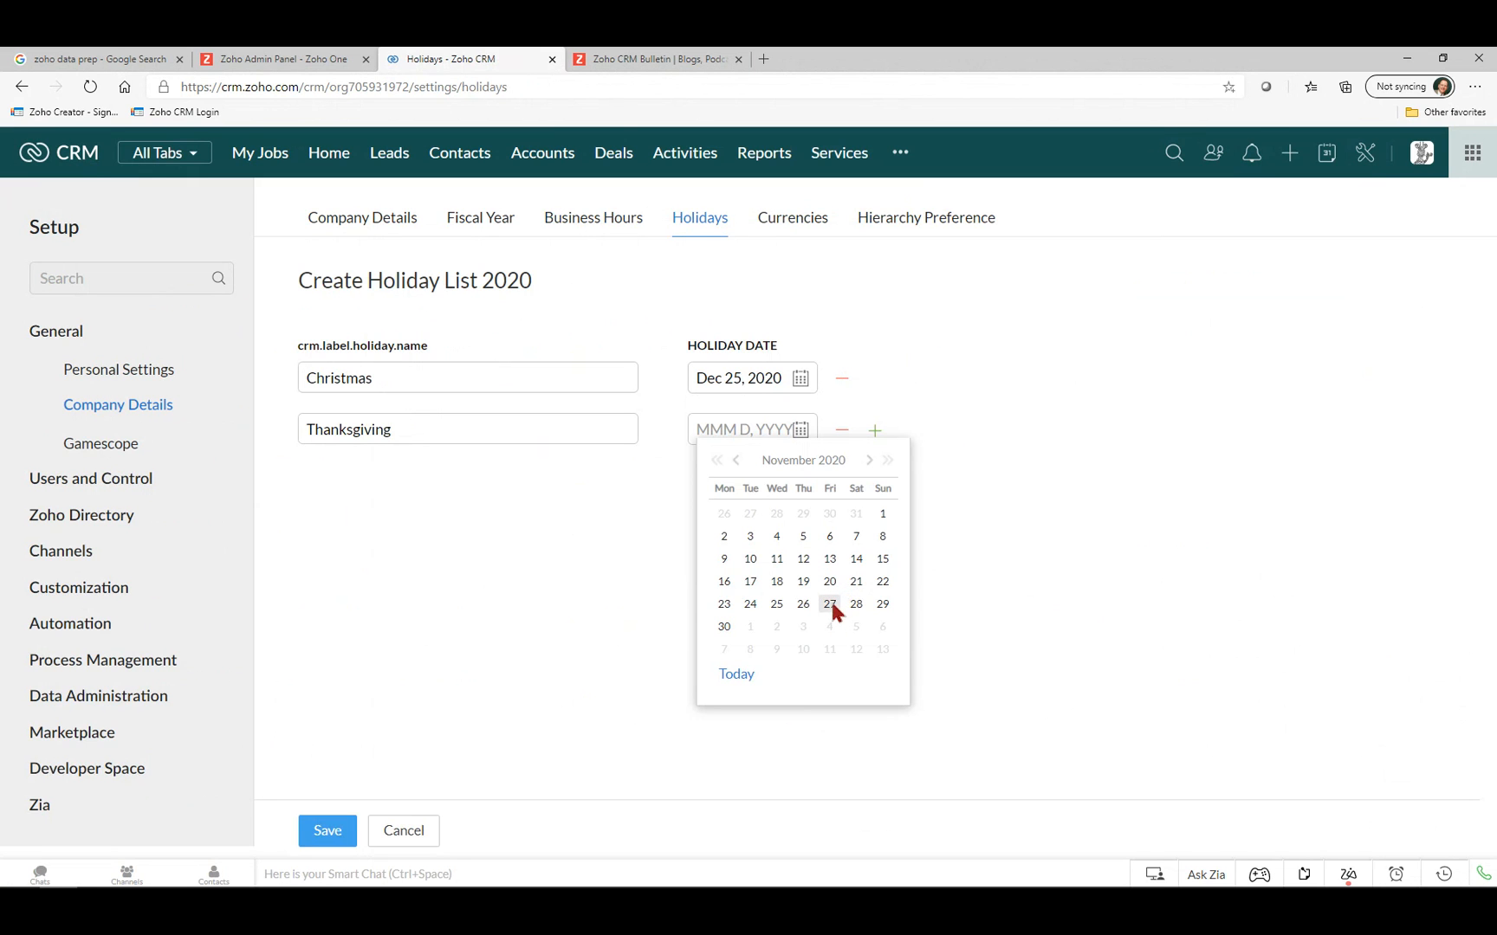
click(803, 606)
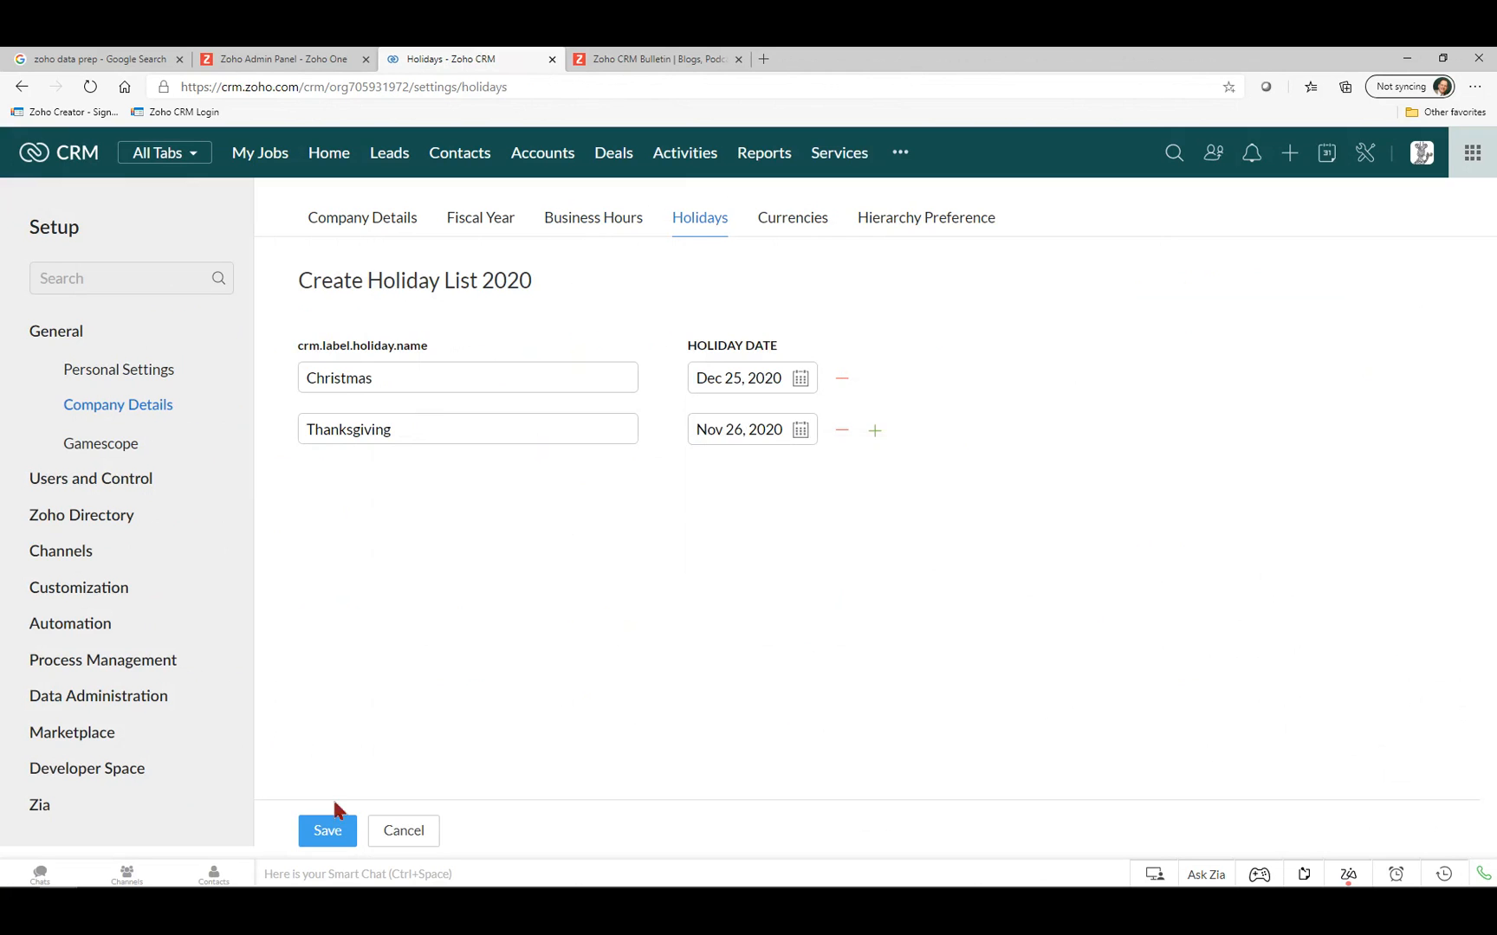
click(342, 839)
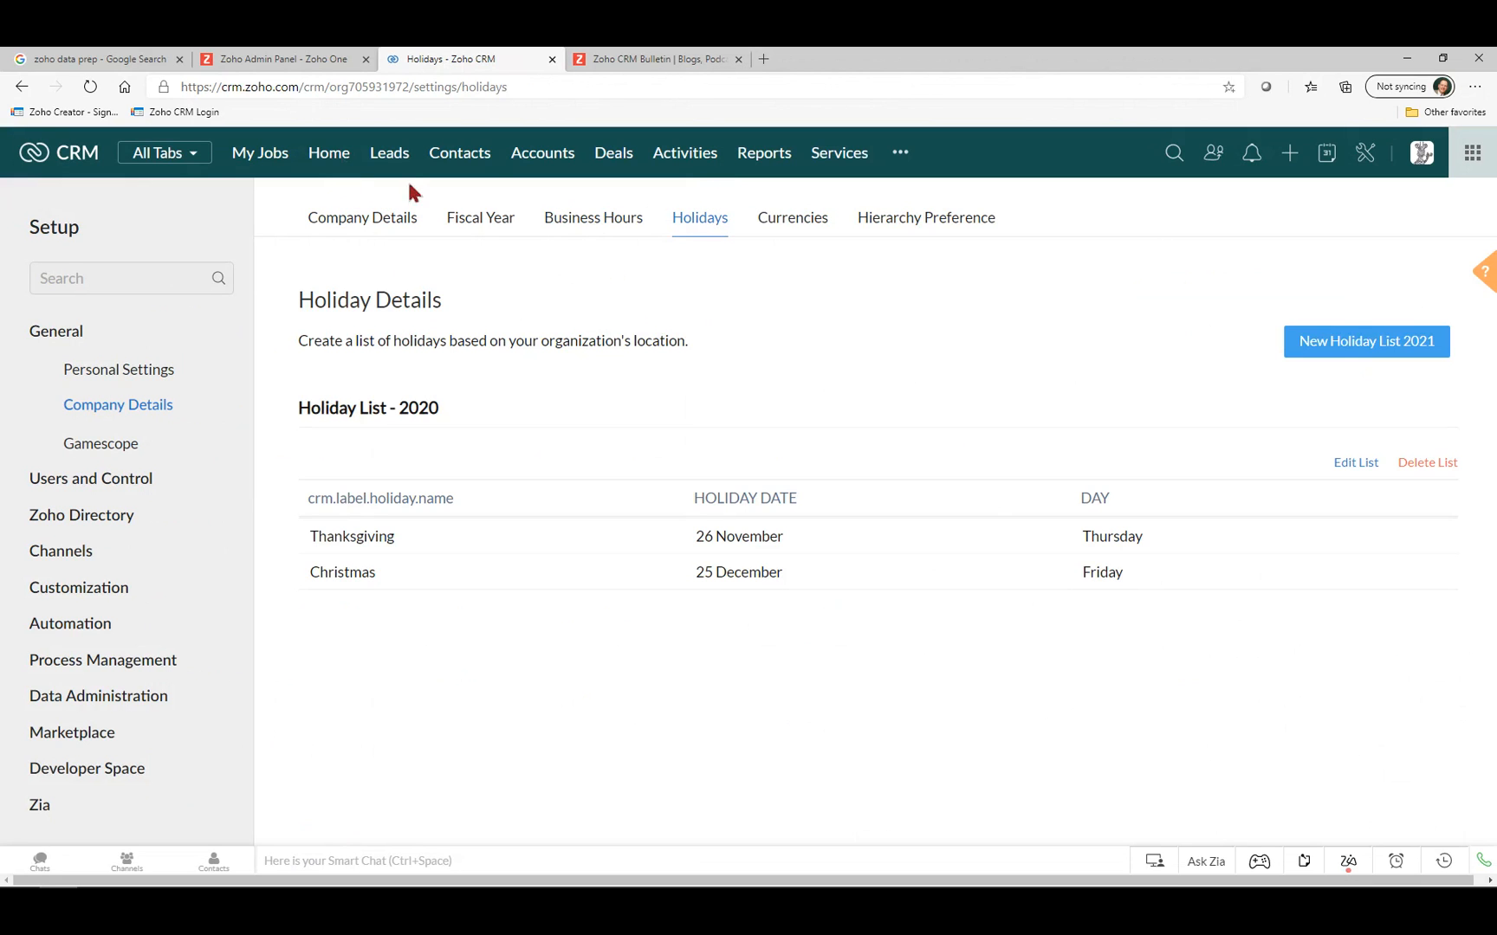
From Contacts, open a contact's record and add a new Meeting under Open Activities.
click(468, 158)
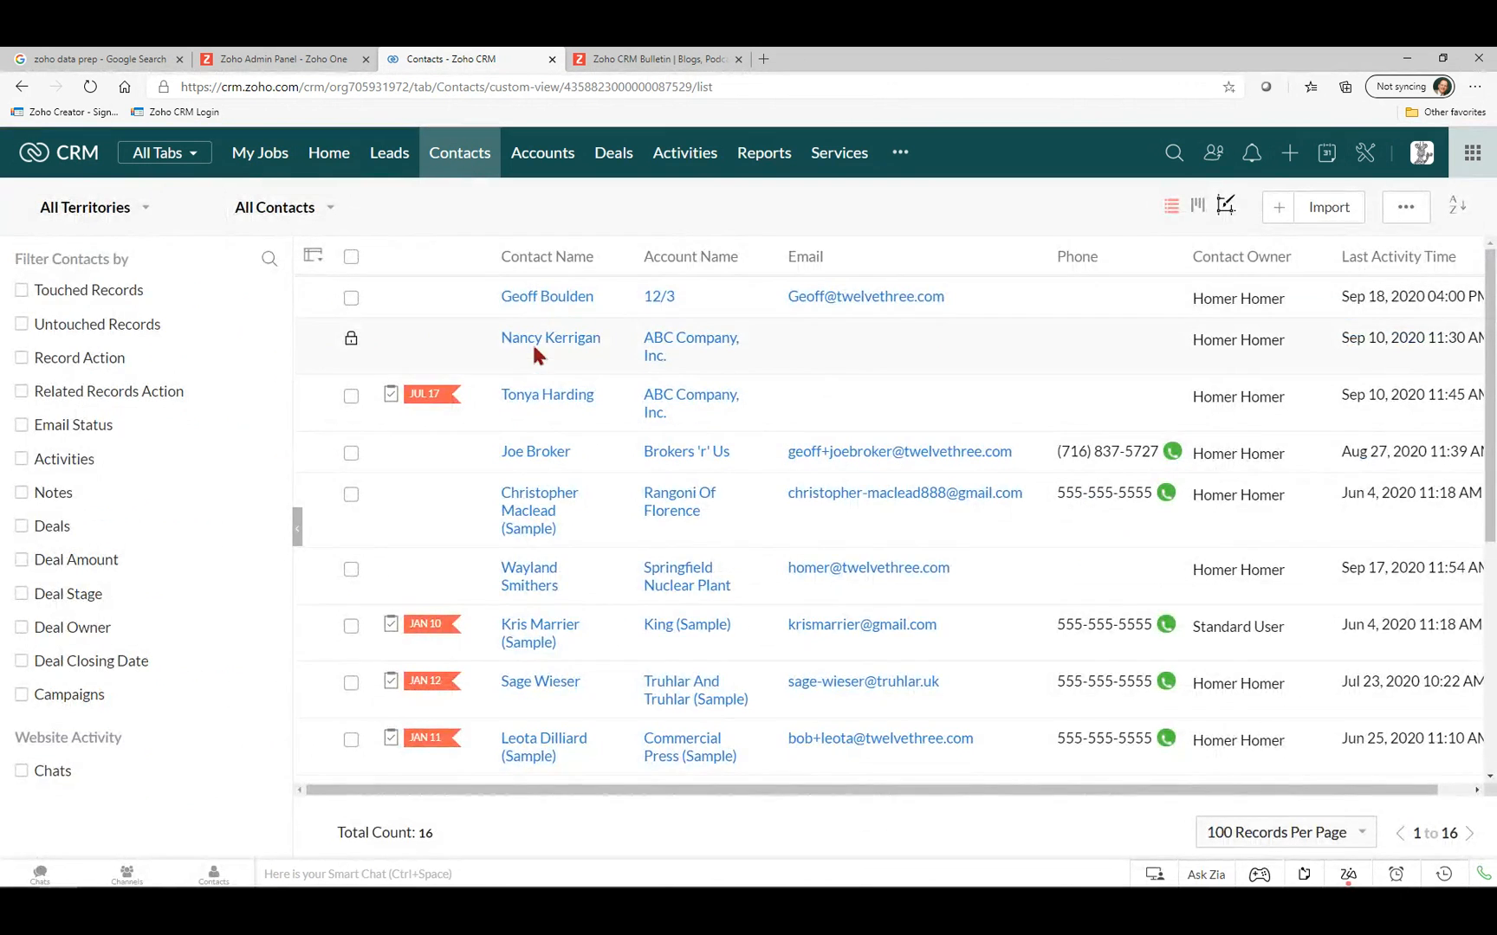
click(532, 341)
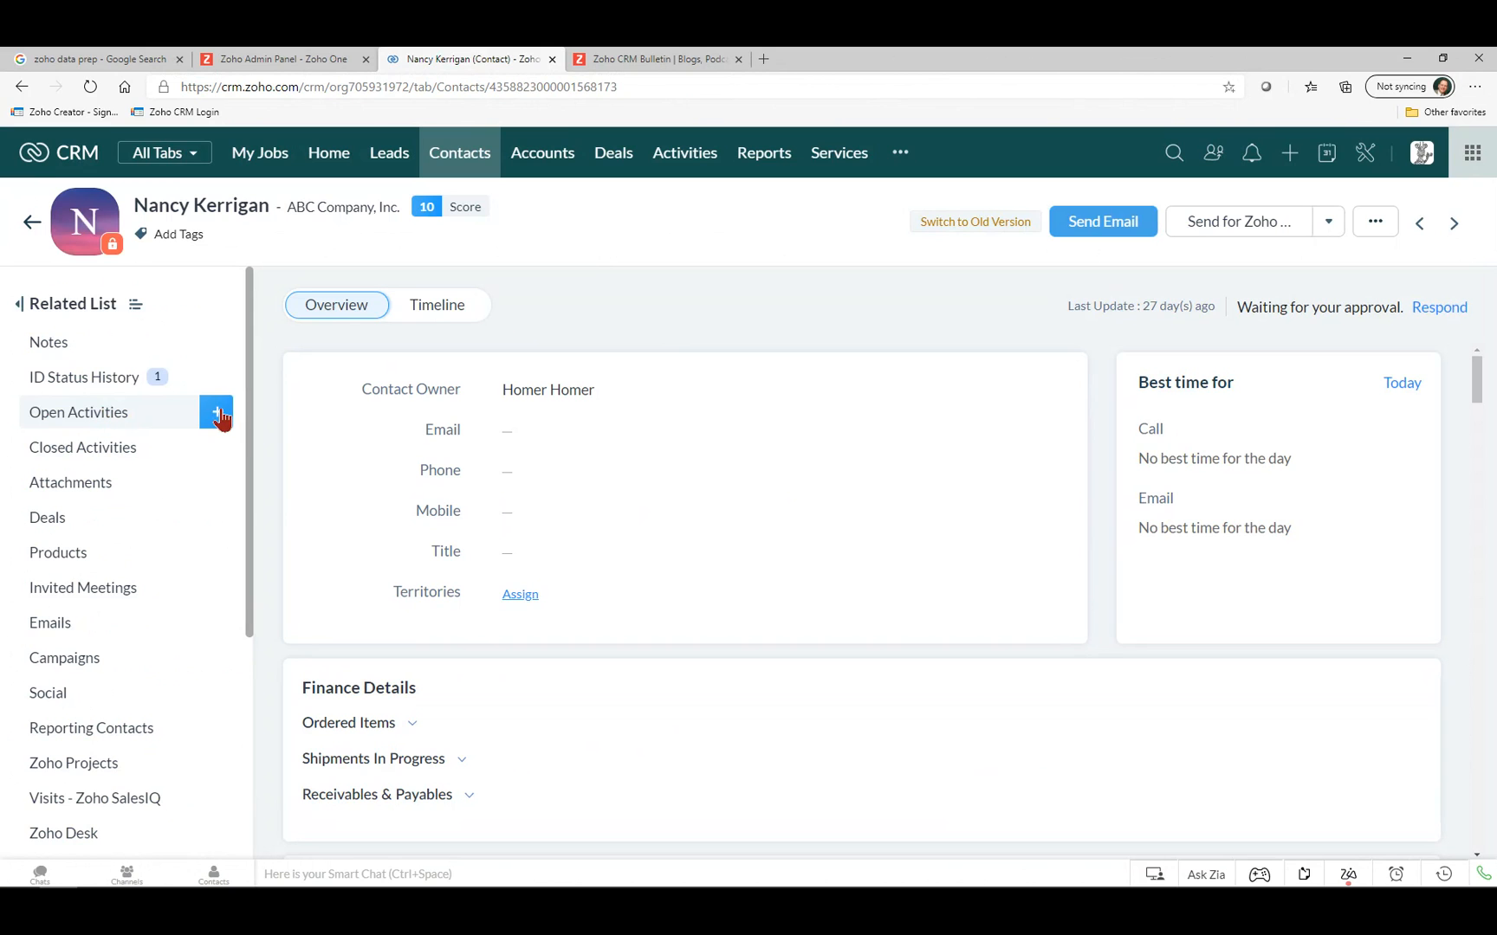
click(218, 414)
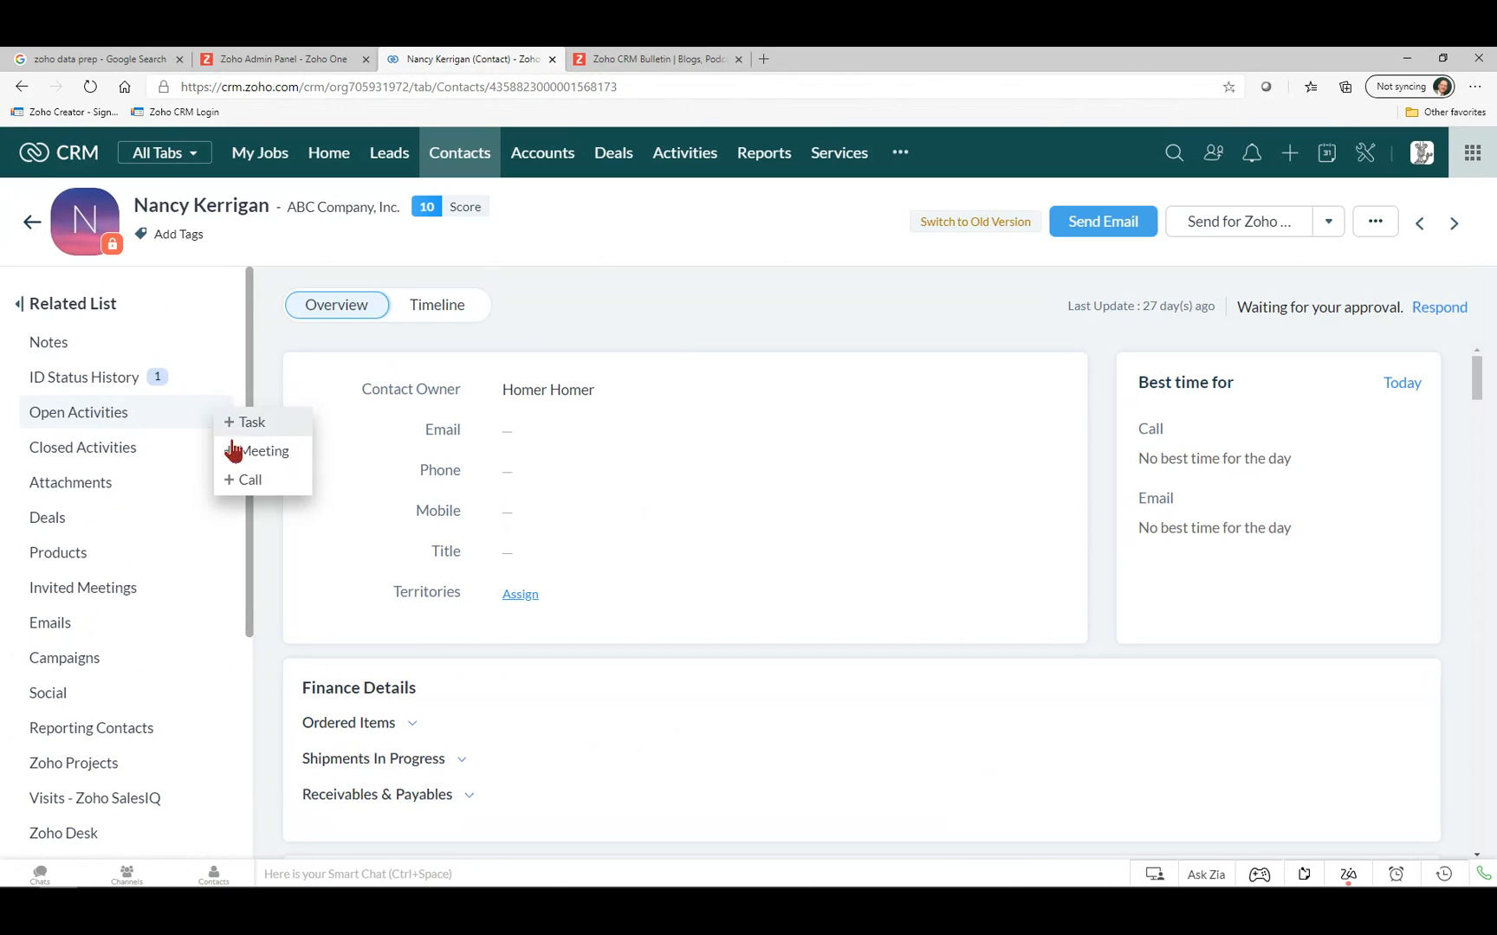
click(258, 457)
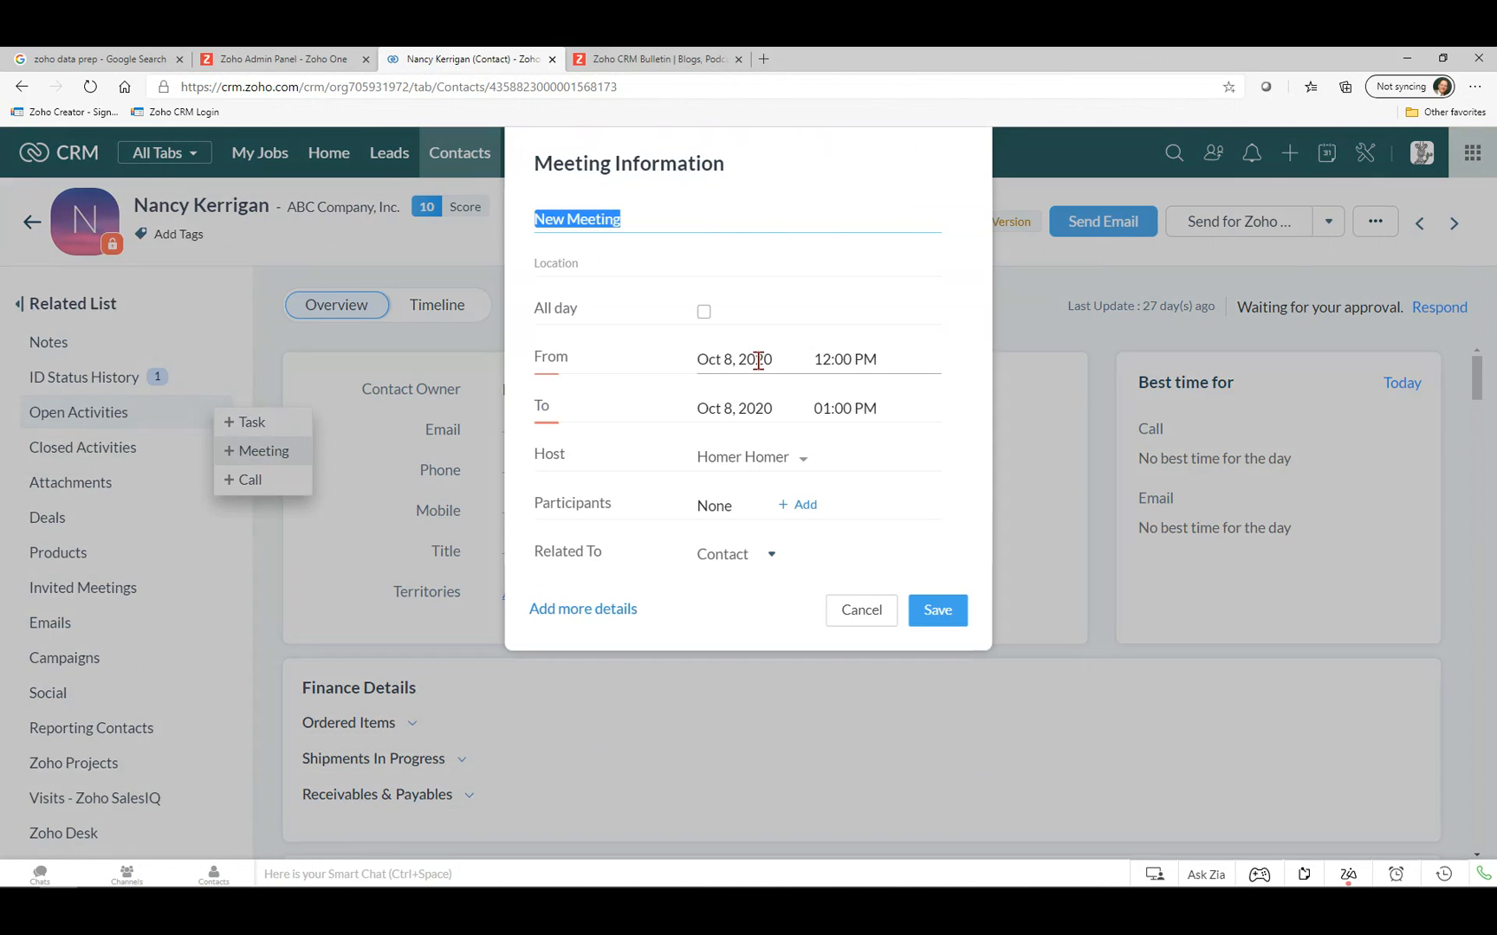
Set the meeting's From date to December 25, 2020, triggering the host holiday notice.
click(731, 359)
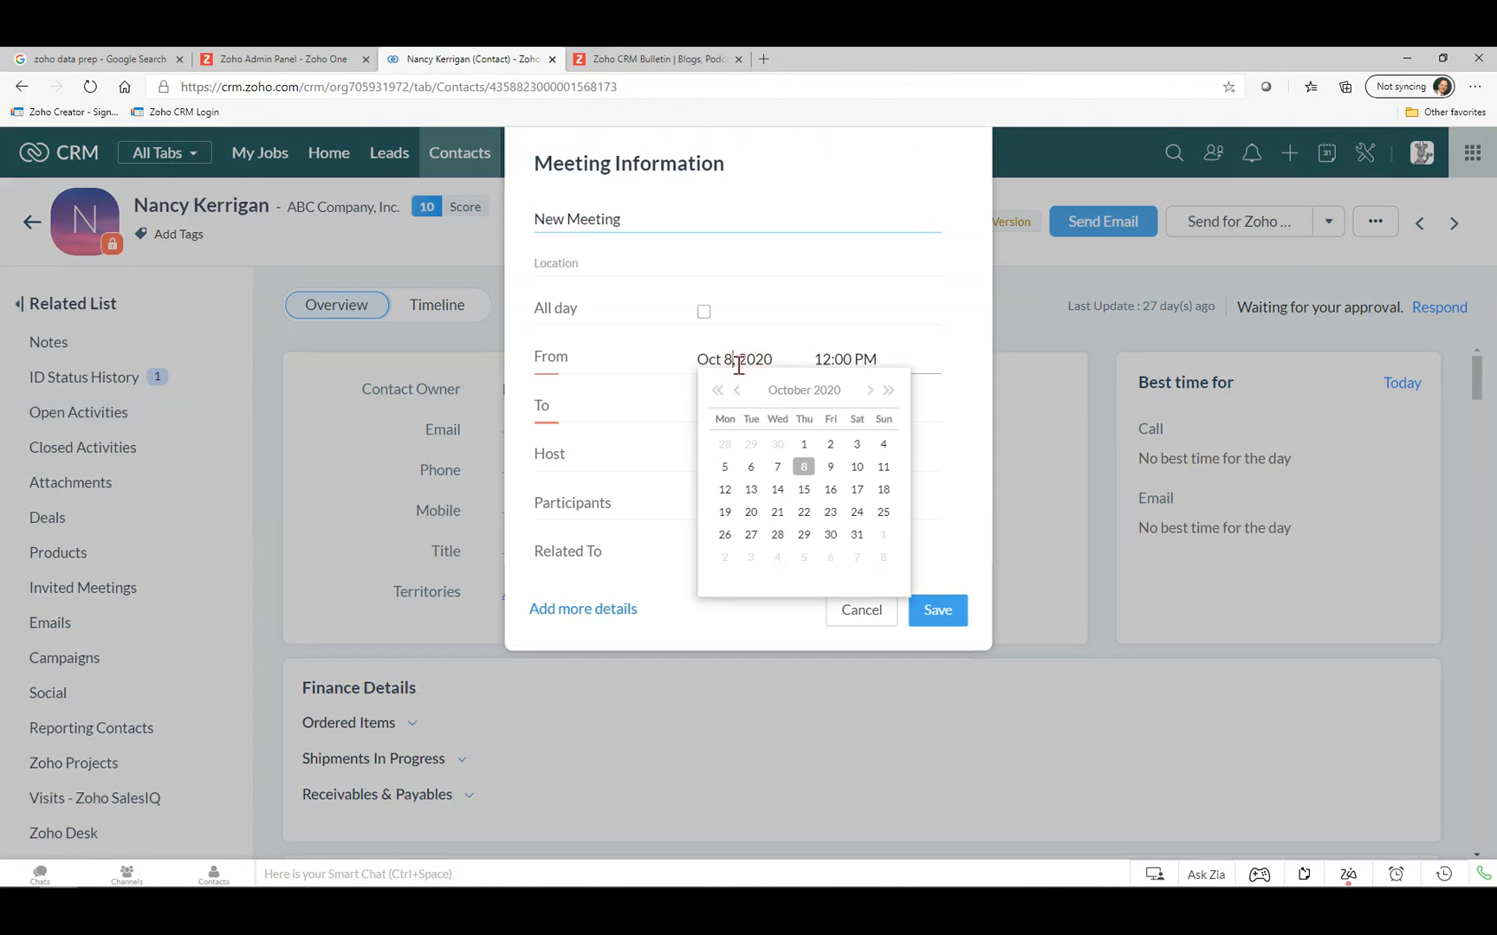
click(861, 467)
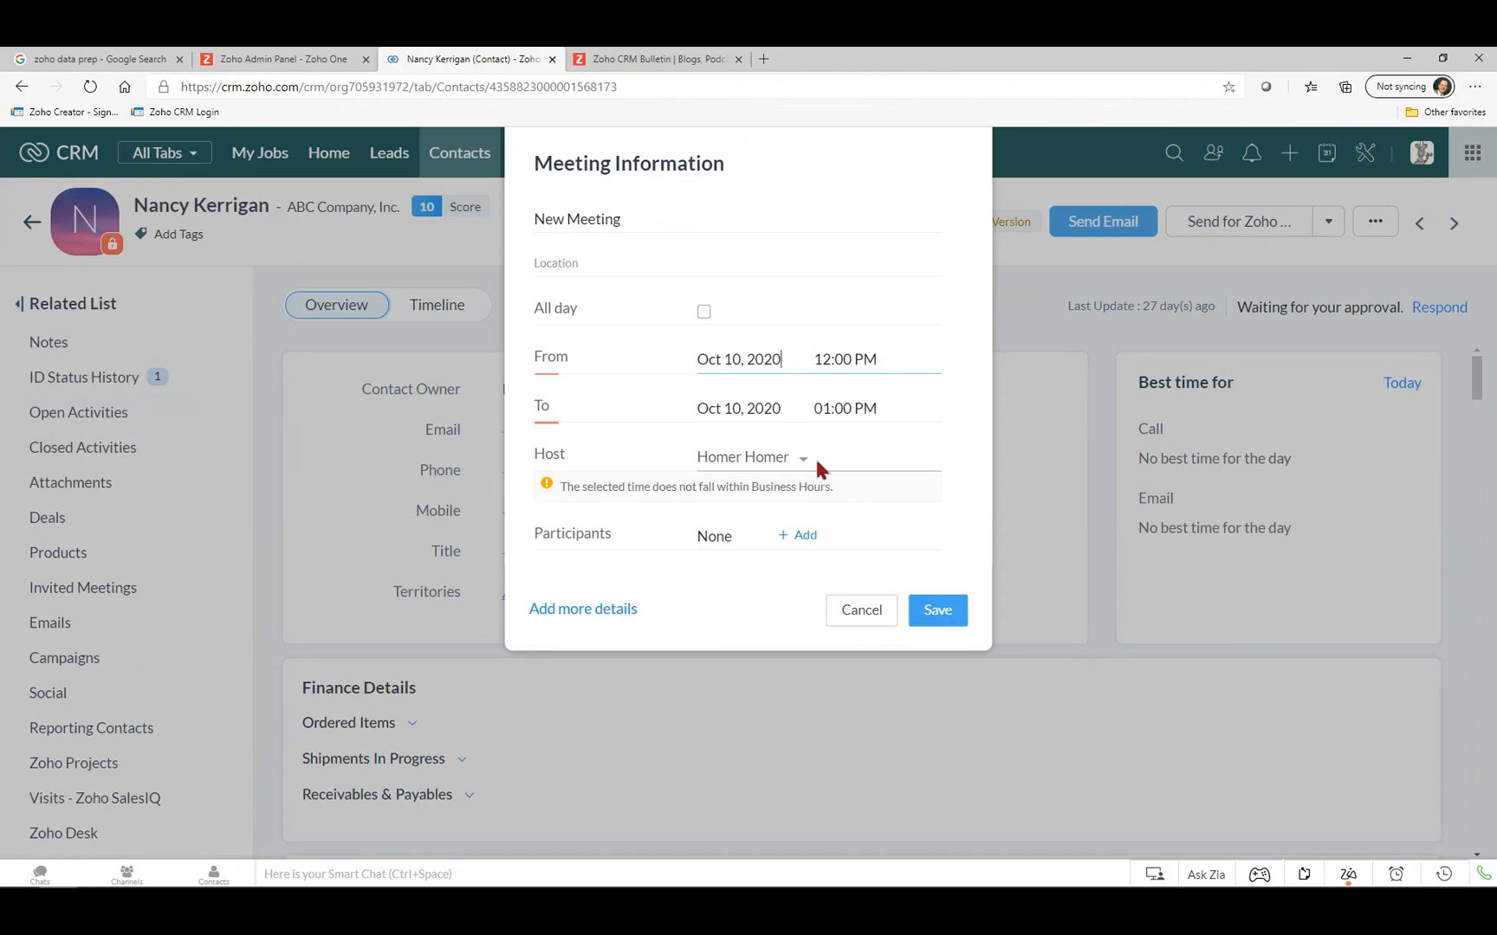
click(721, 359)
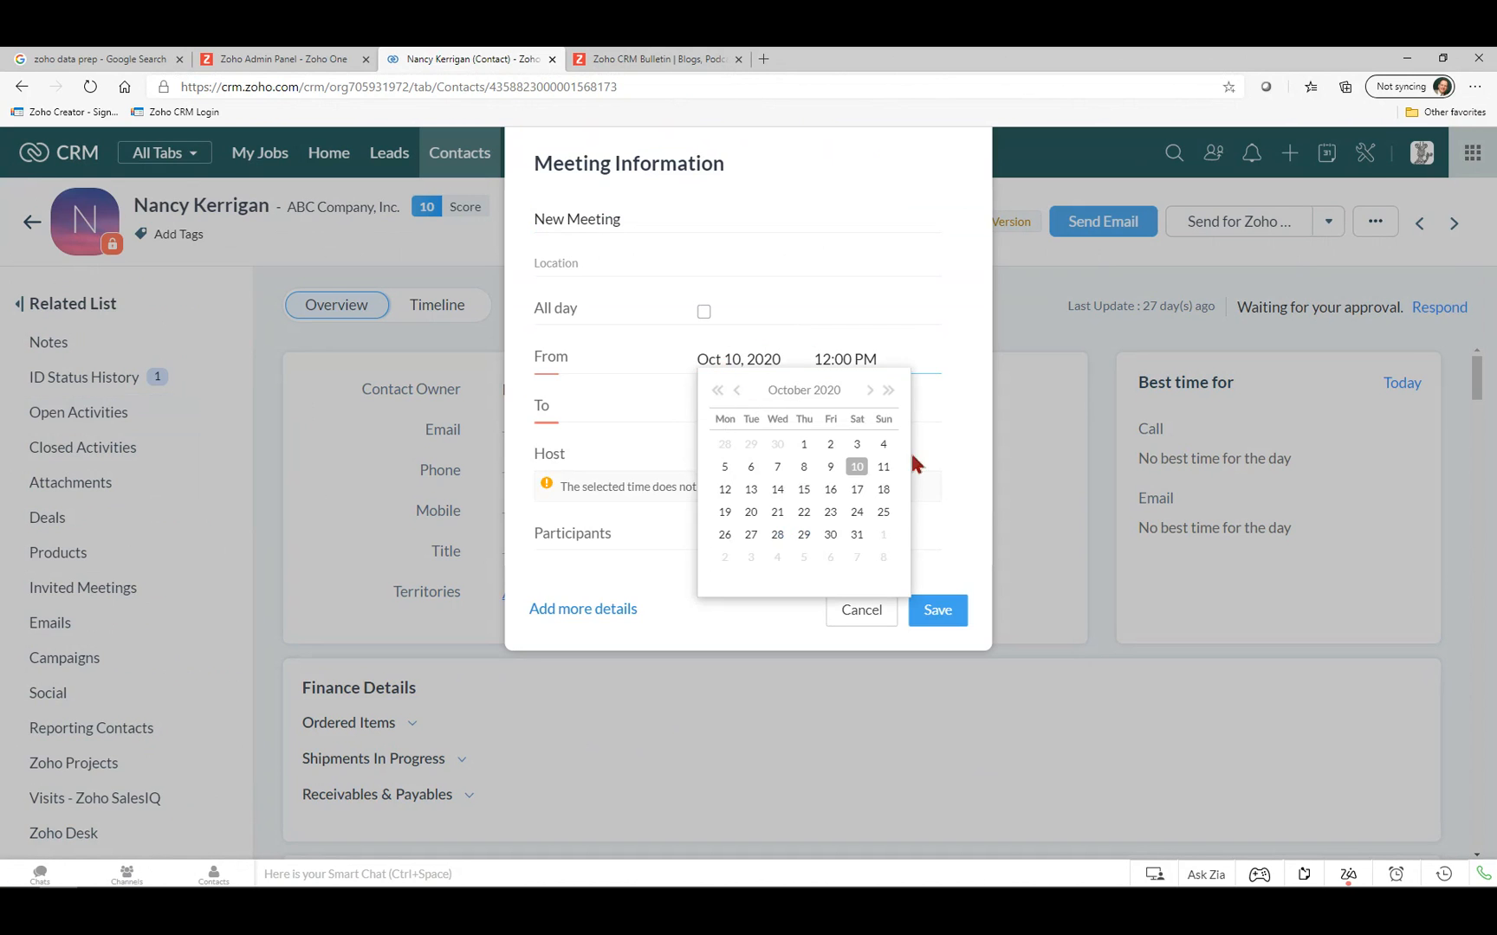
click(869, 391)
click(868, 391)
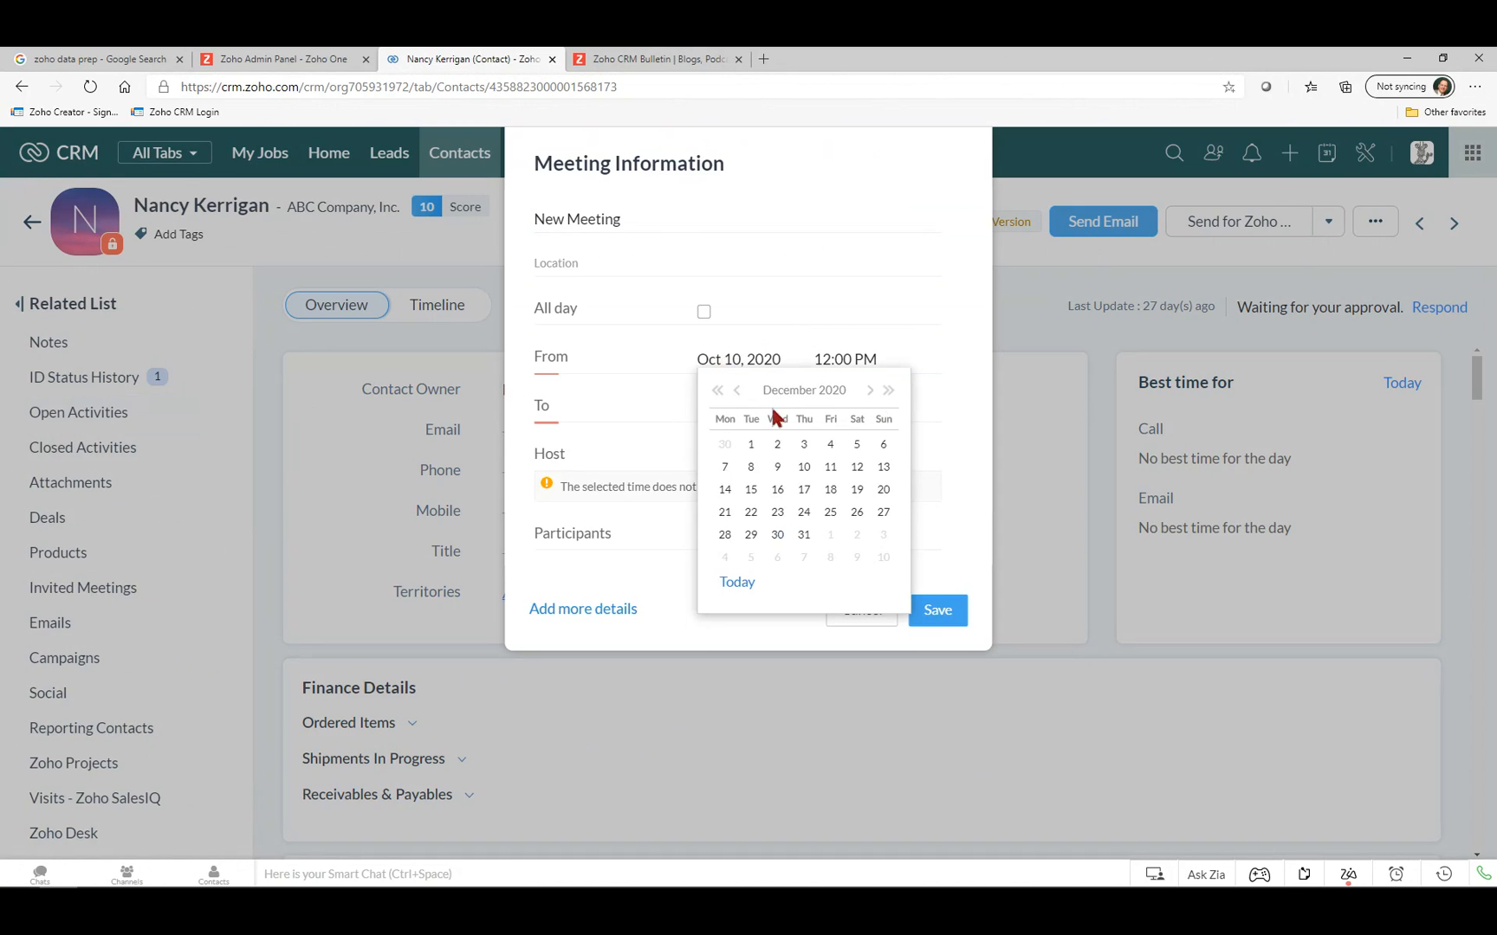
click(830, 512)
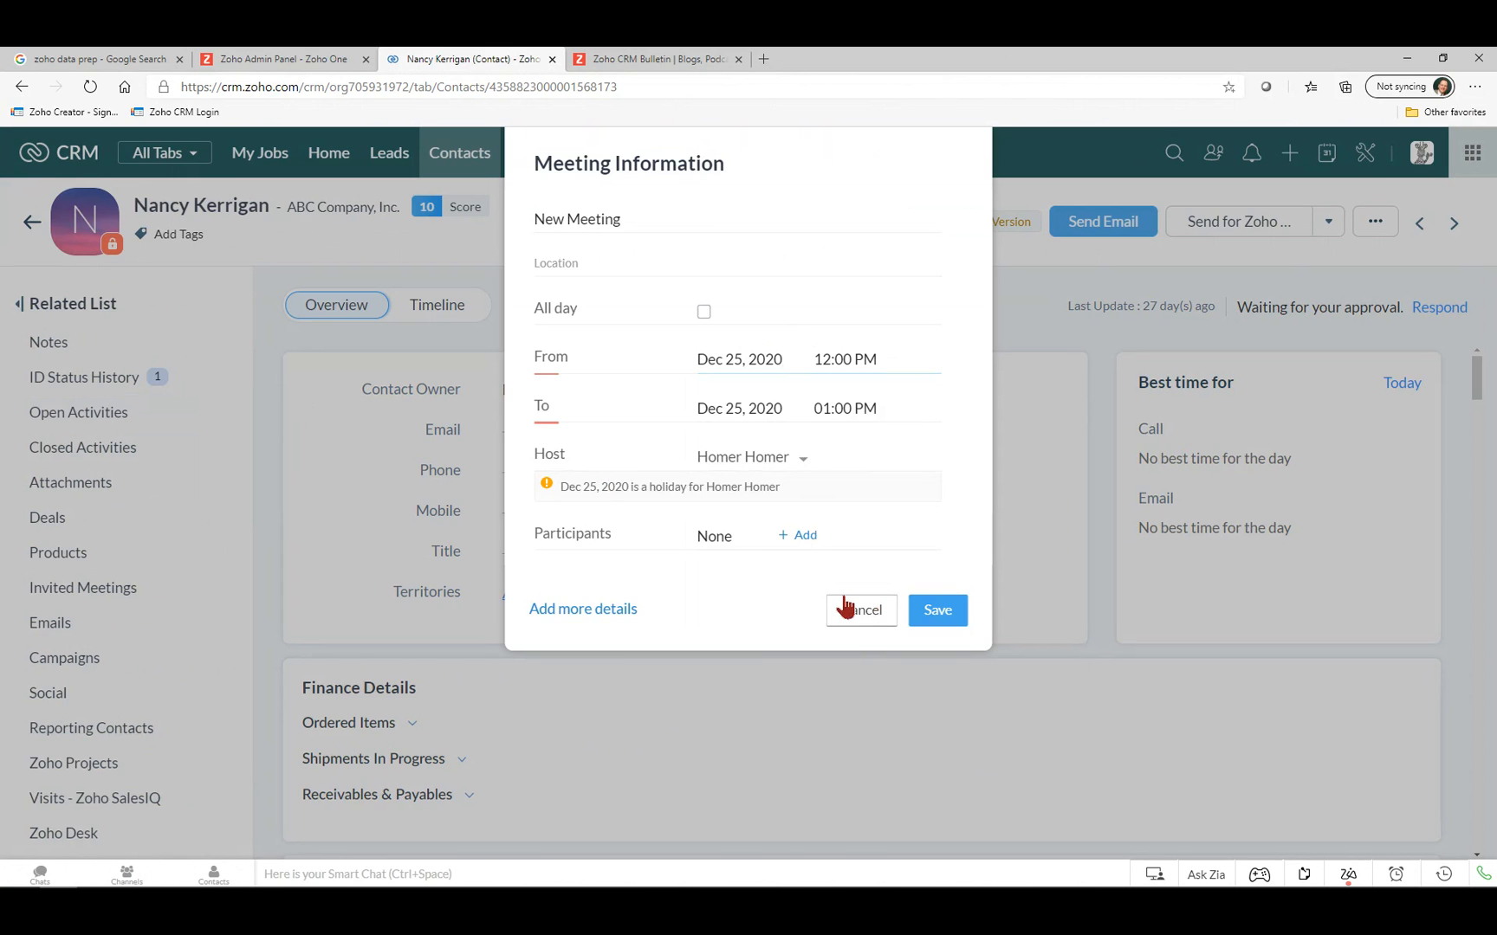
Discard the new meeting and open the calendar in week view.
click(870, 612)
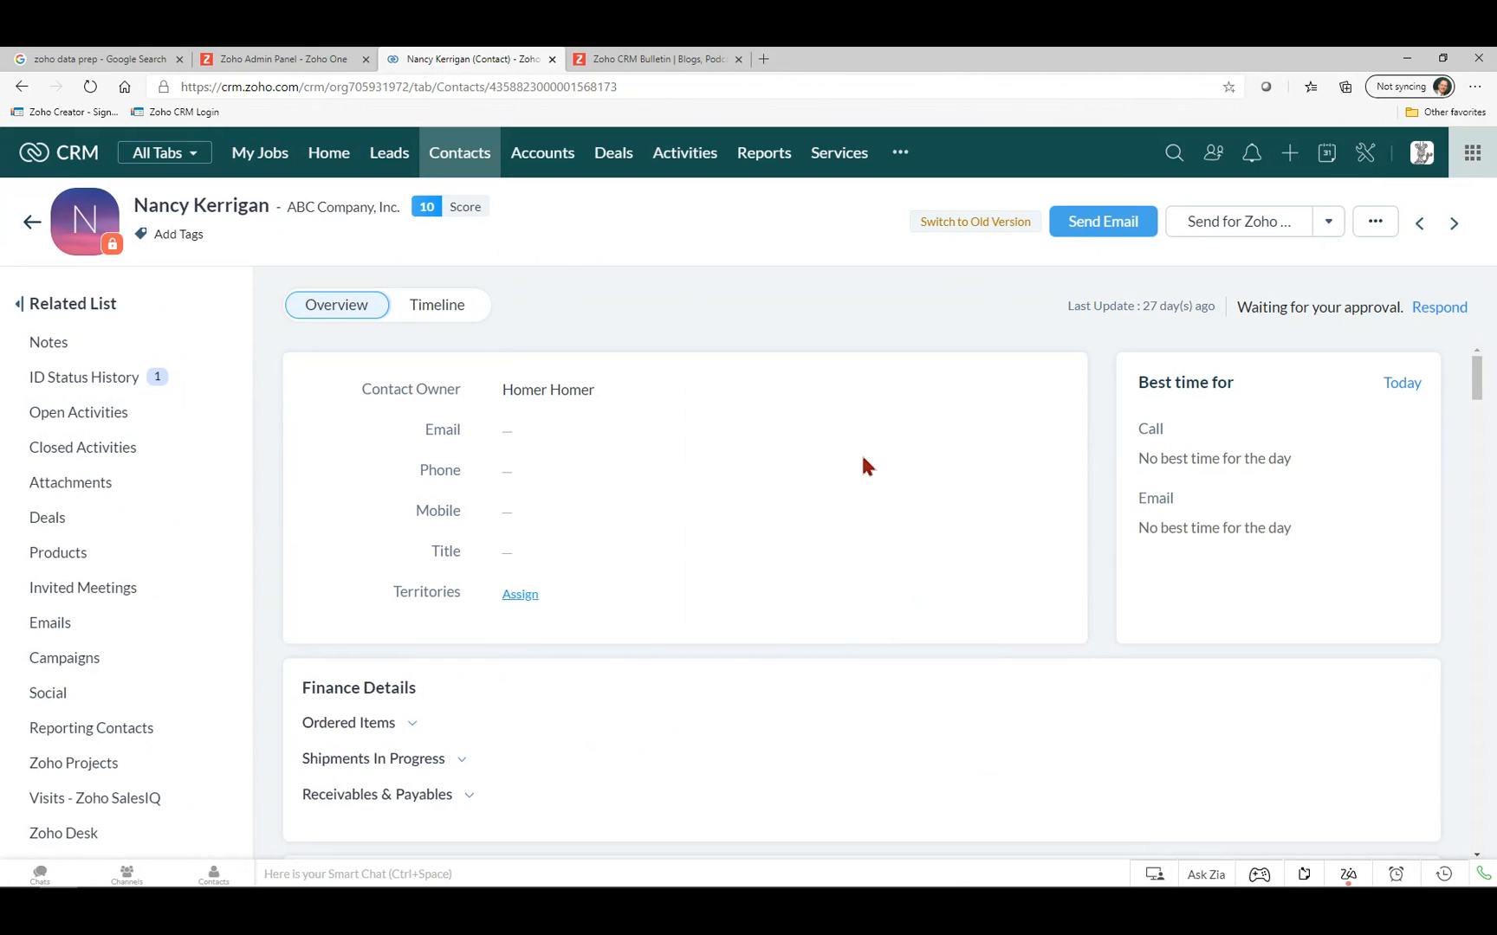
click(1328, 155)
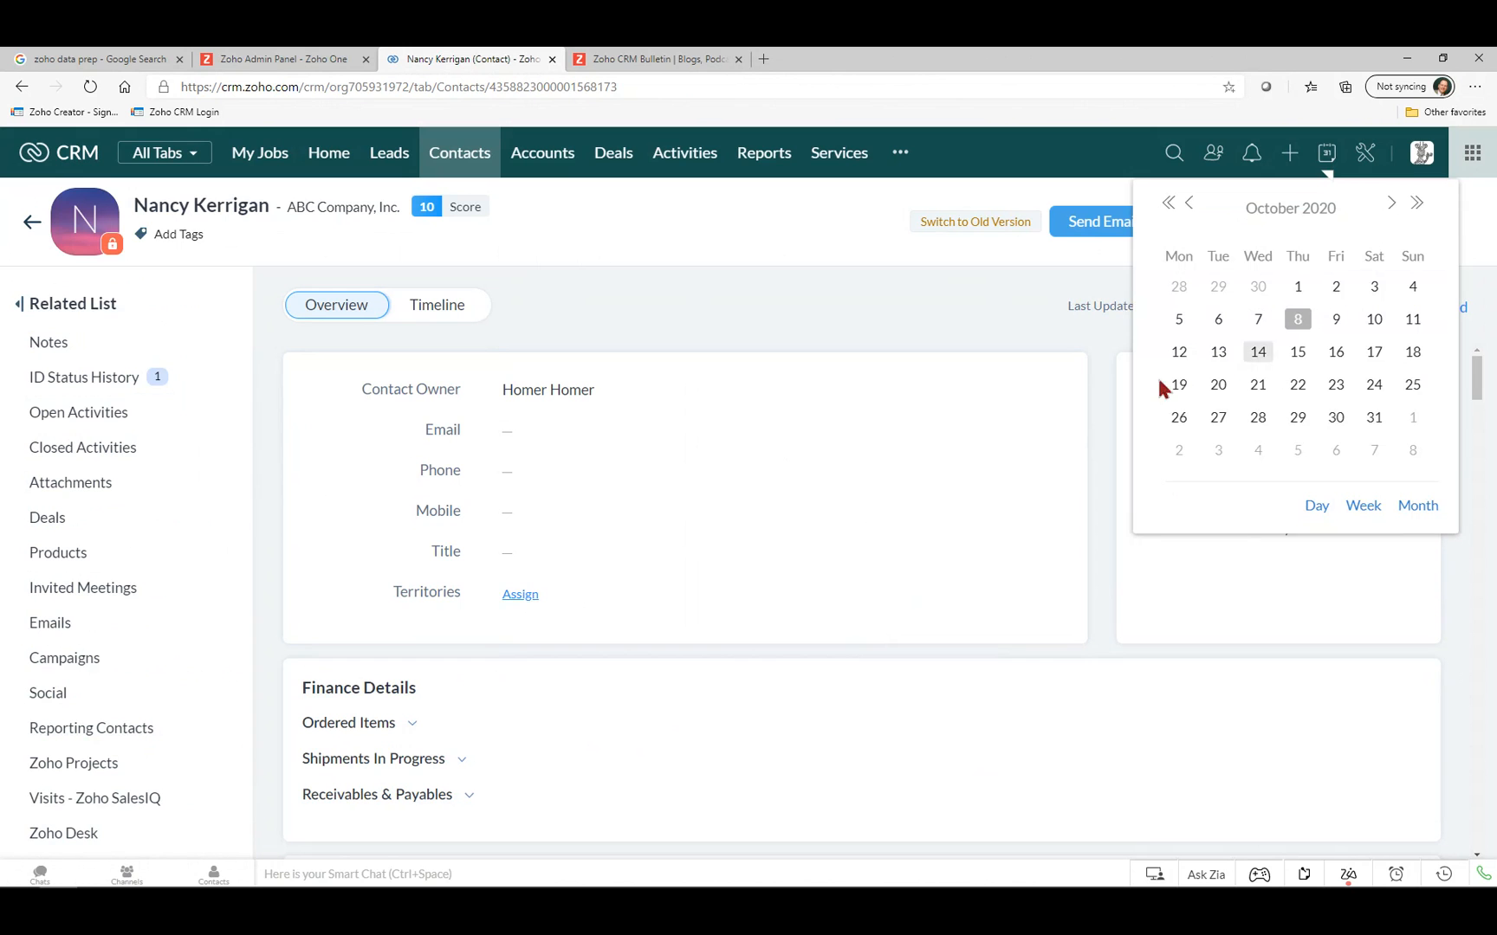
click(1363, 507)
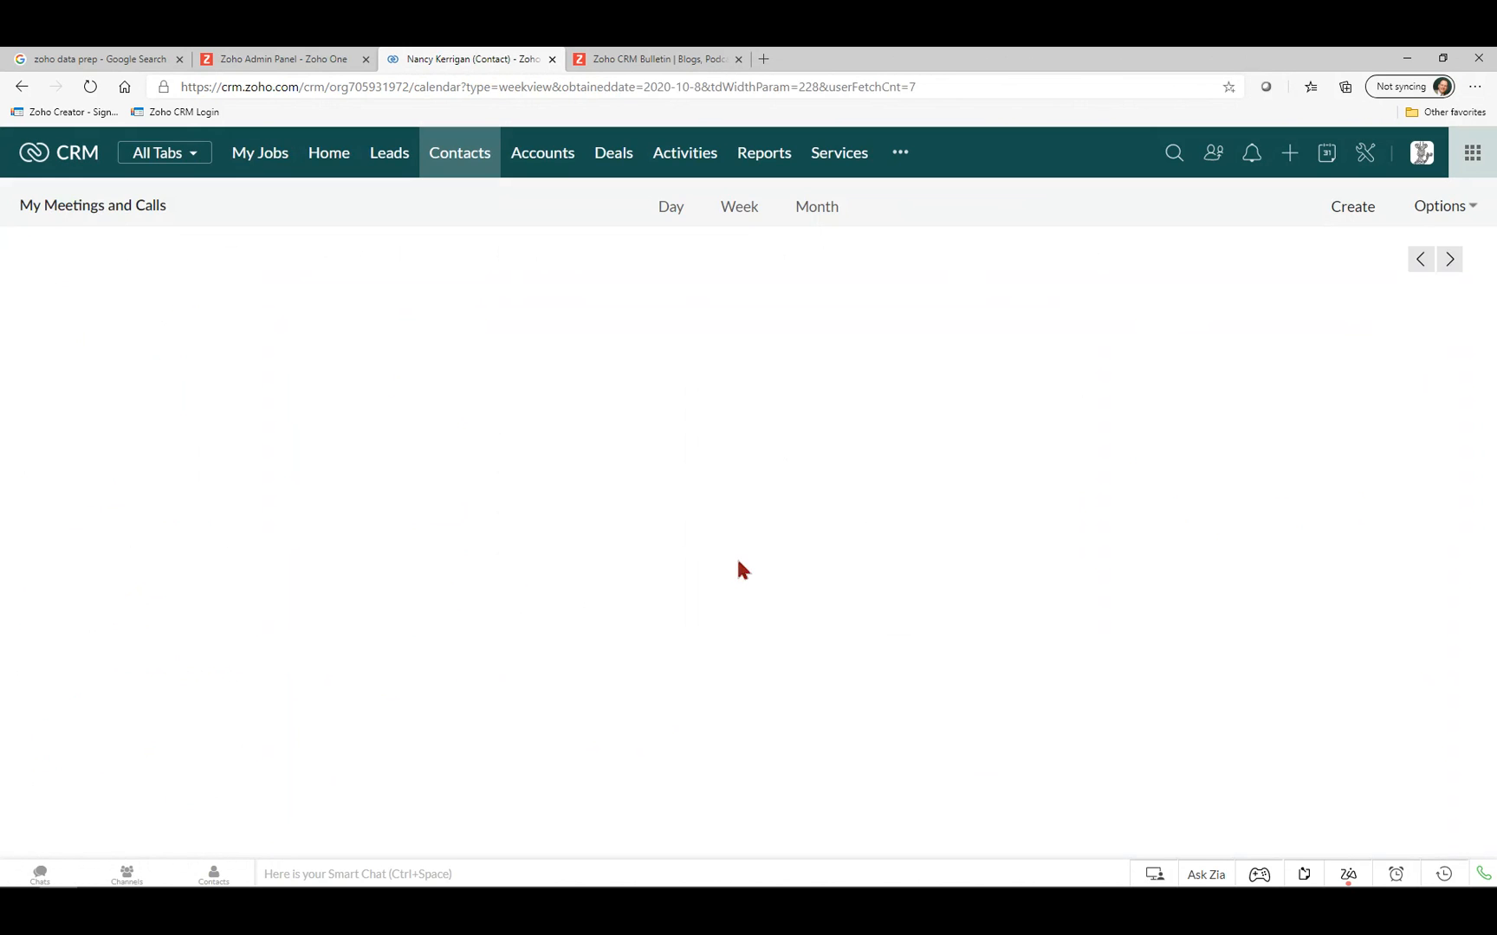
drag(1454, 584, 1456, 375)
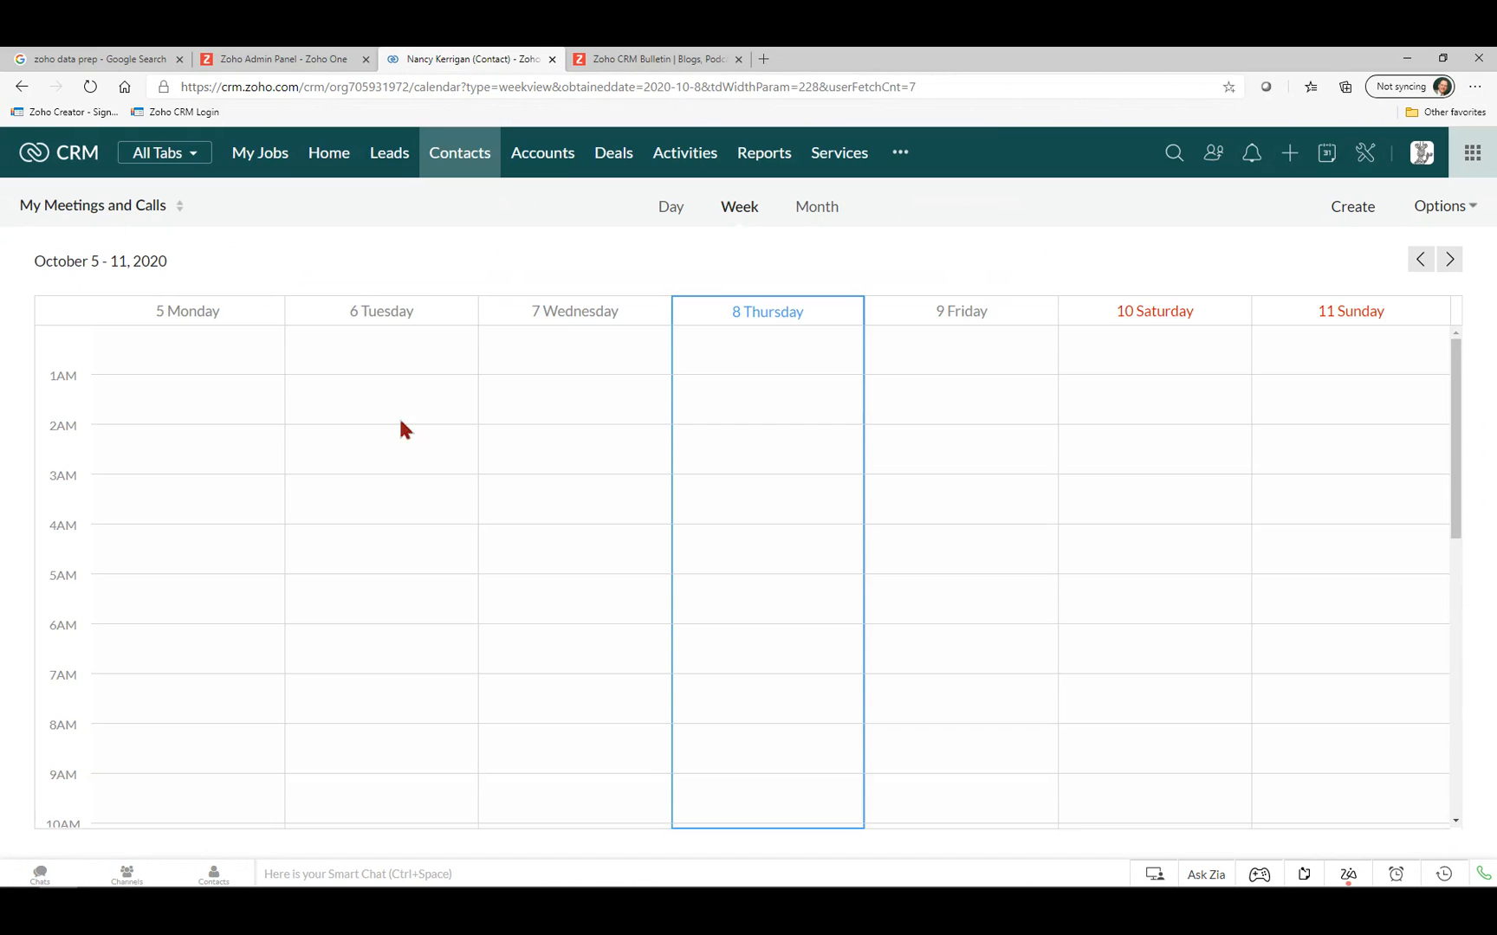
Switch the calendar to All Users Meetings and Calls for October 5–11, 2020.
click(101, 222)
click(112, 262)
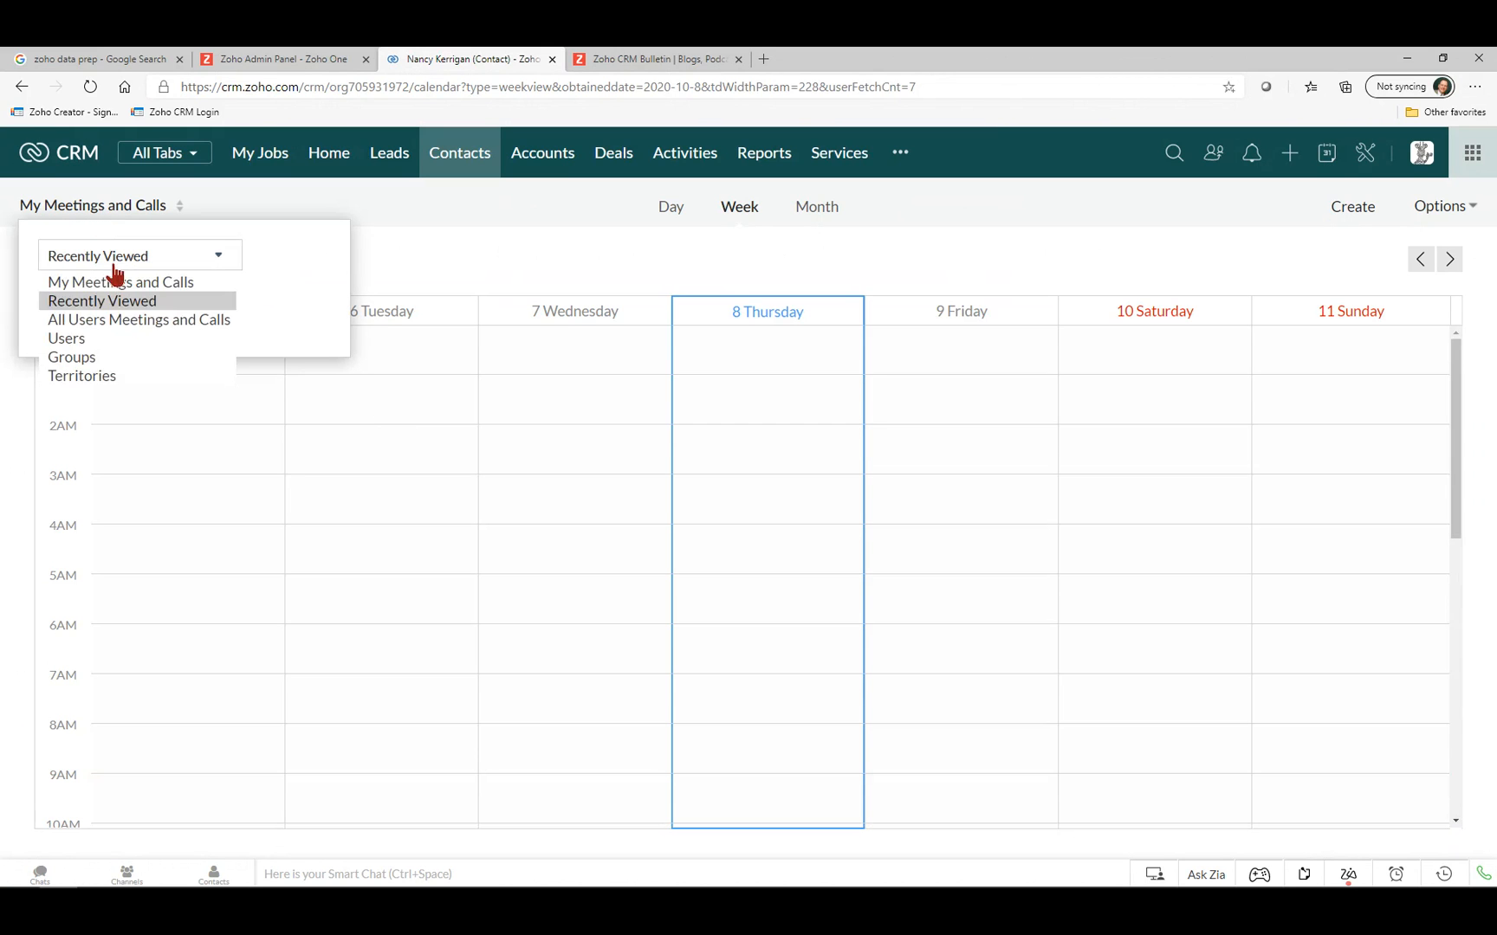
click(112, 319)
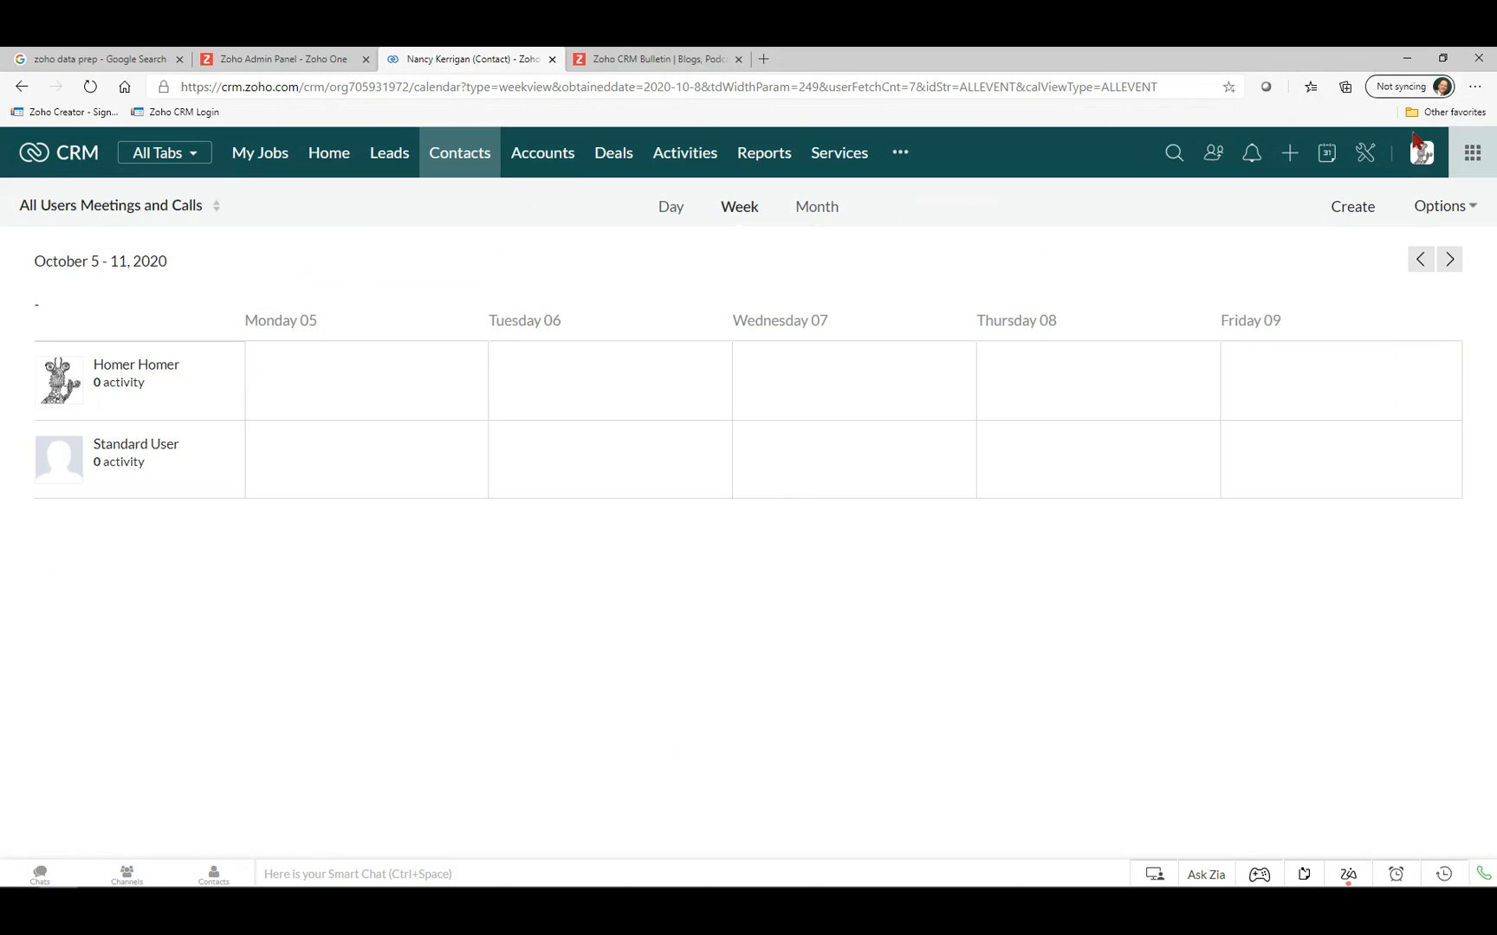
click(1366, 154)
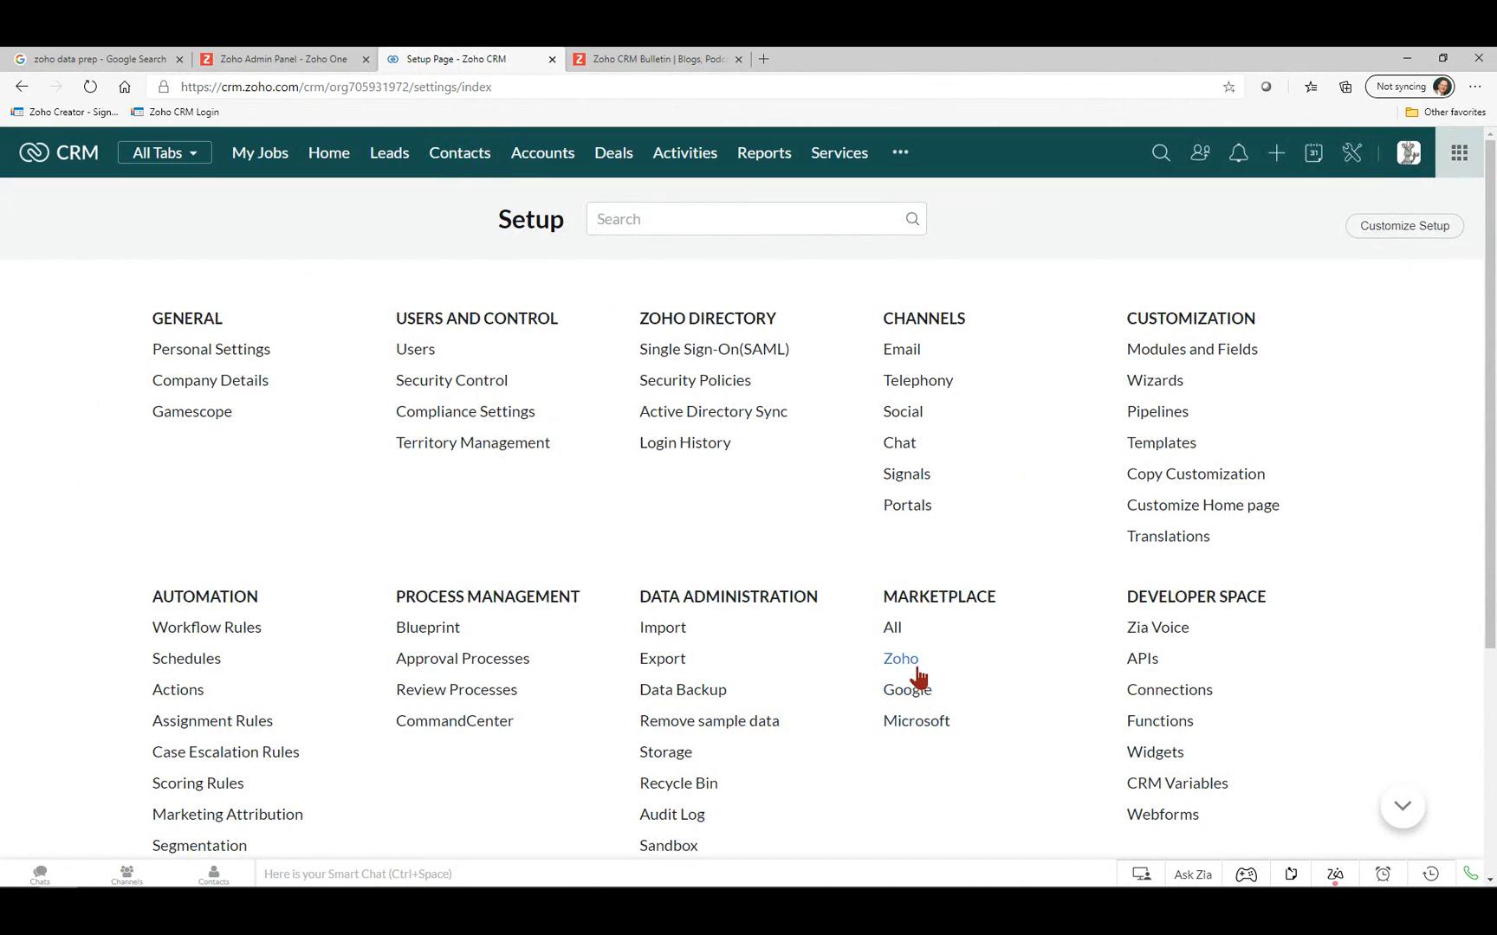
Review the Google Calendar sync page under Marketplace > Google, then return to Setup.
click(906, 691)
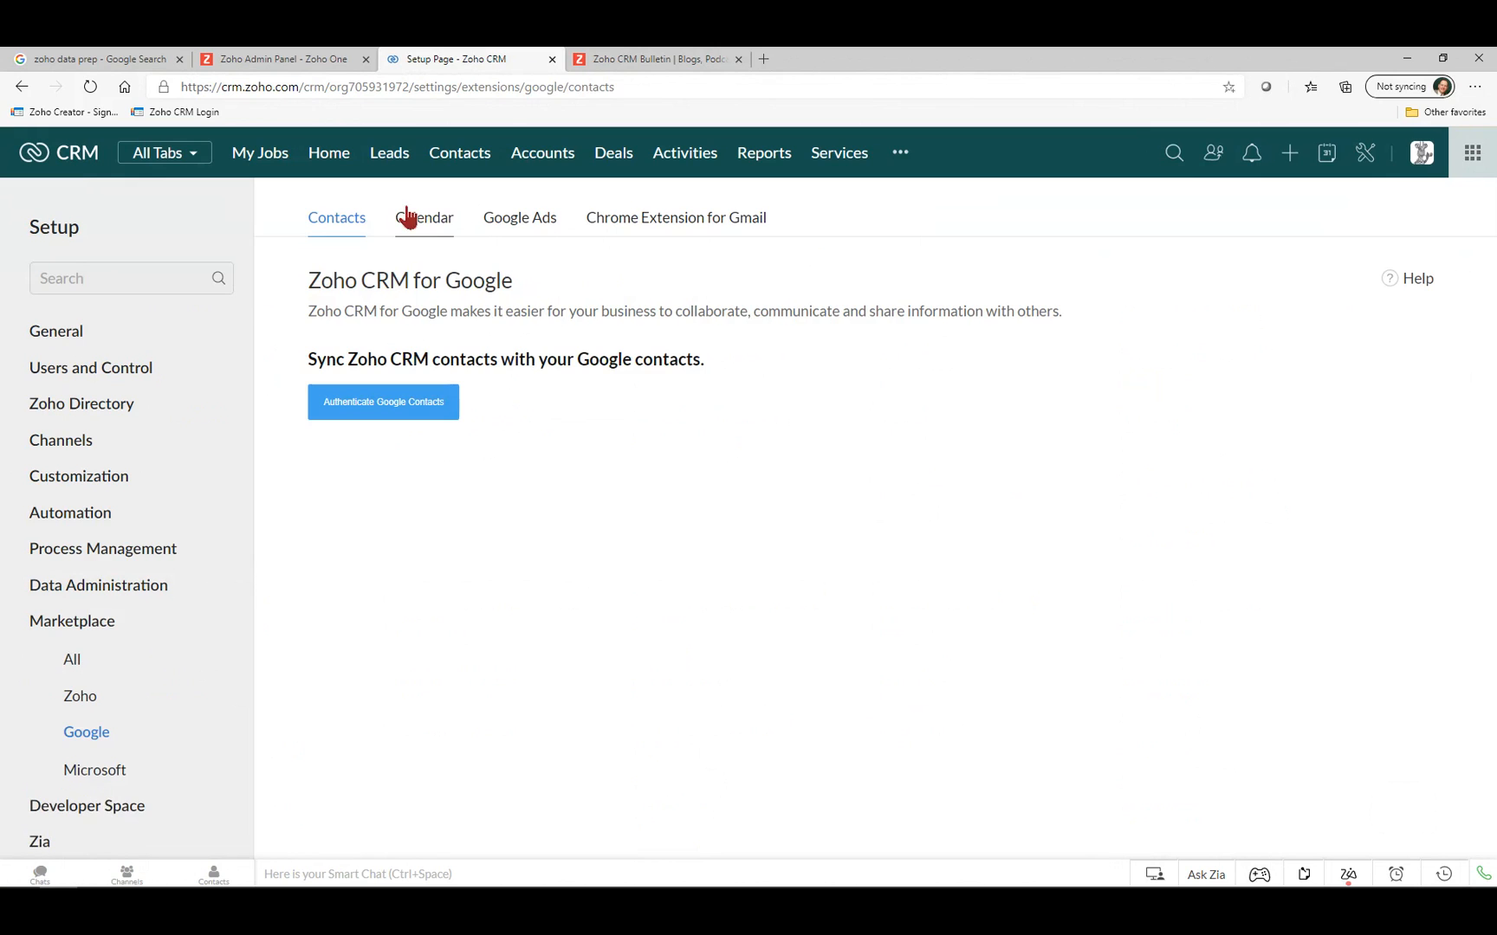
click(424, 229)
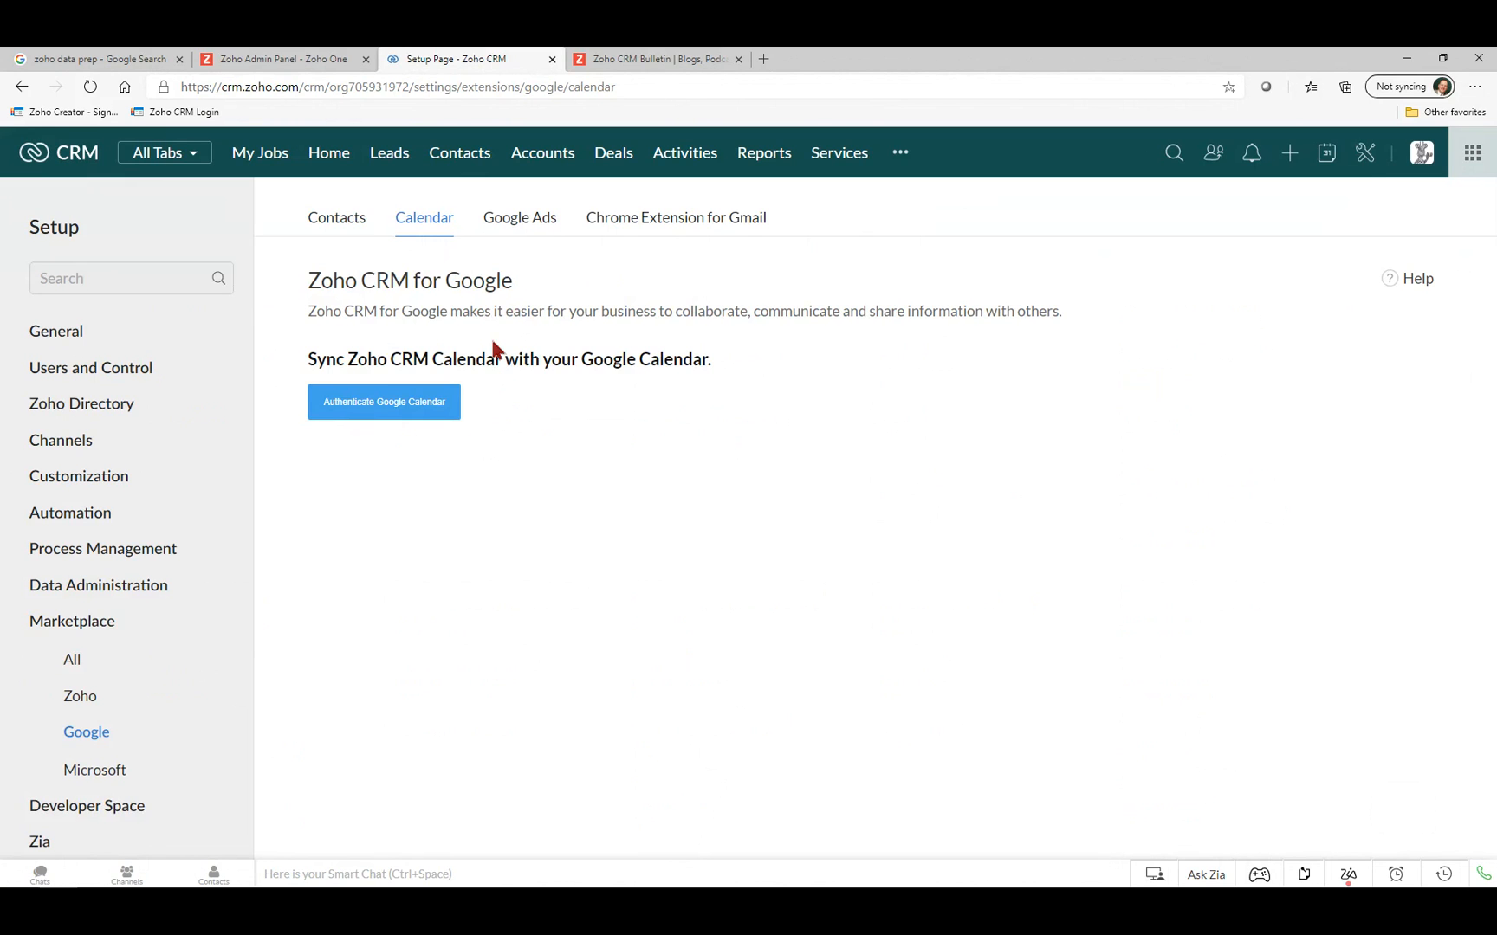
click(1365, 163)
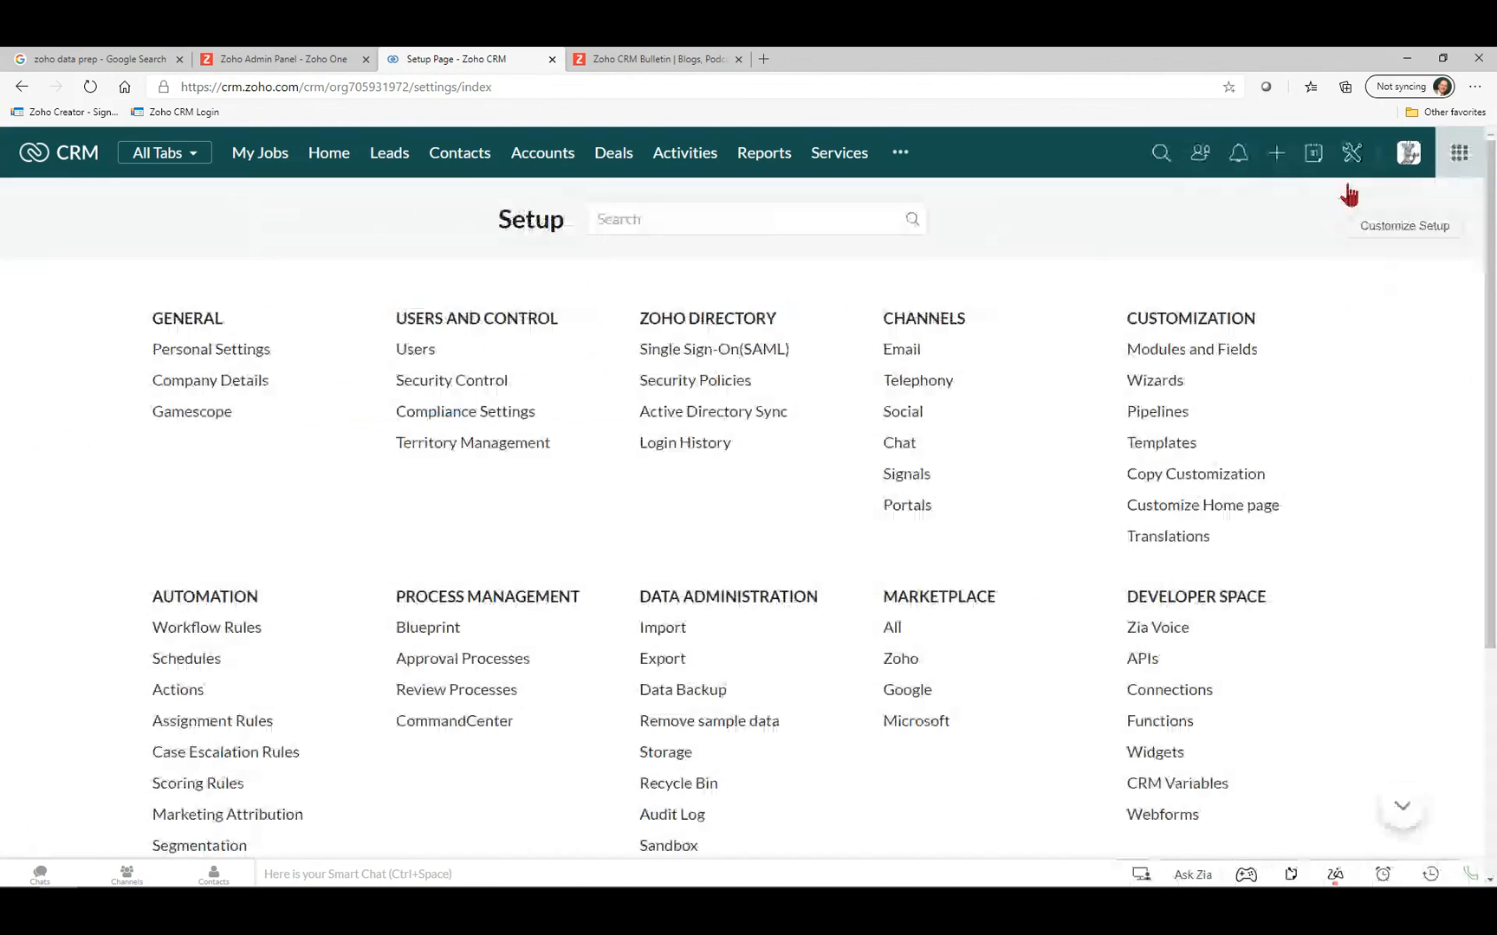
Open the Microsoft integrations and the Outlook plug-in page showing its active status.
click(925, 724)
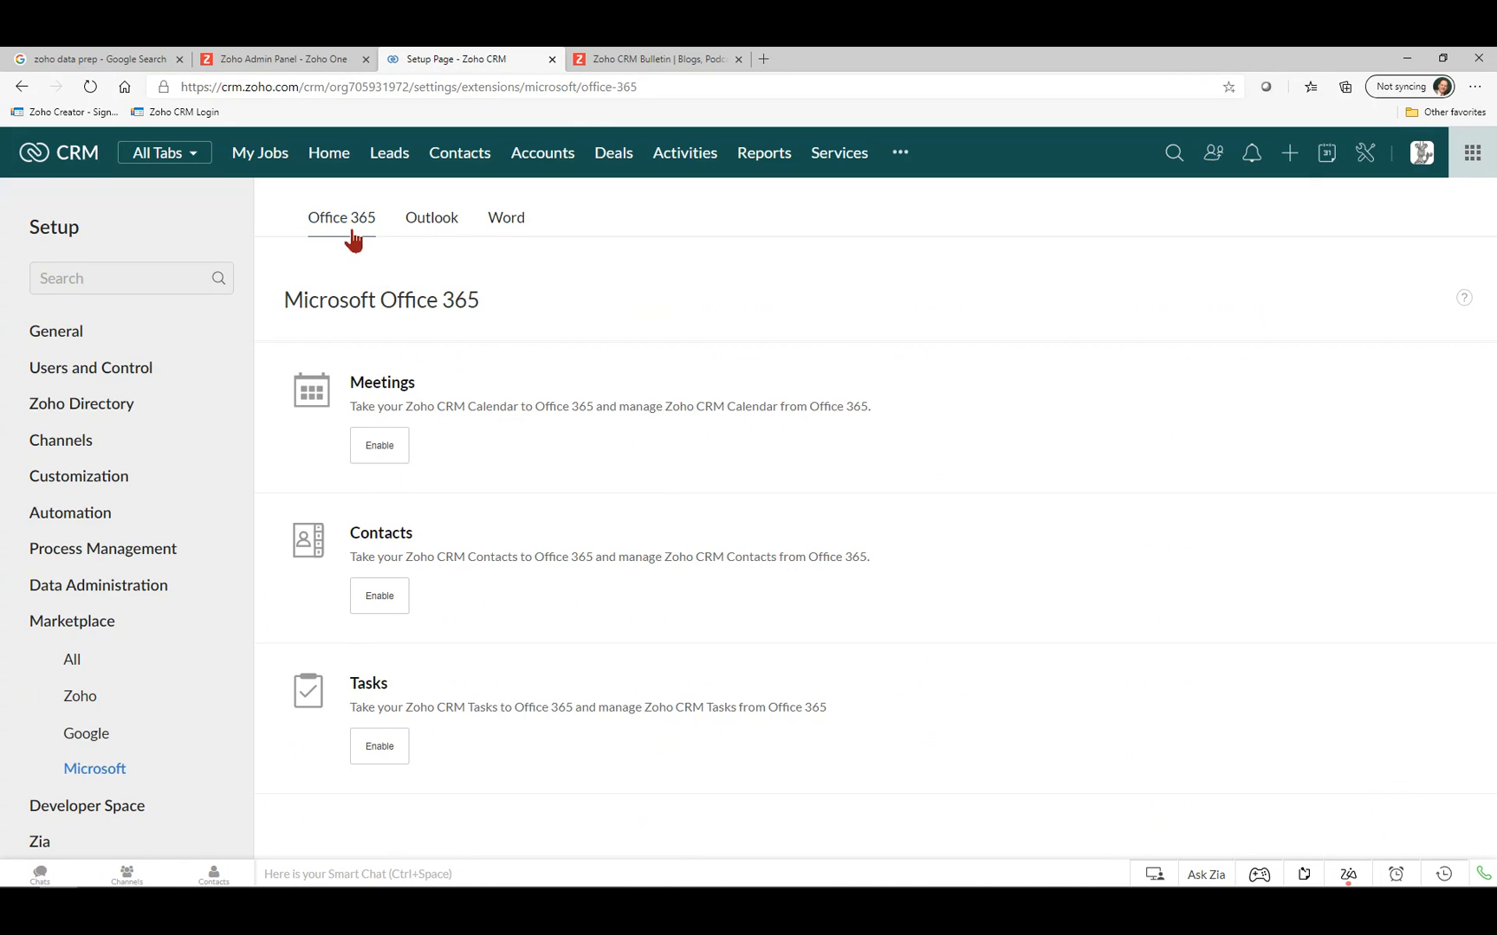
click(433, 220)
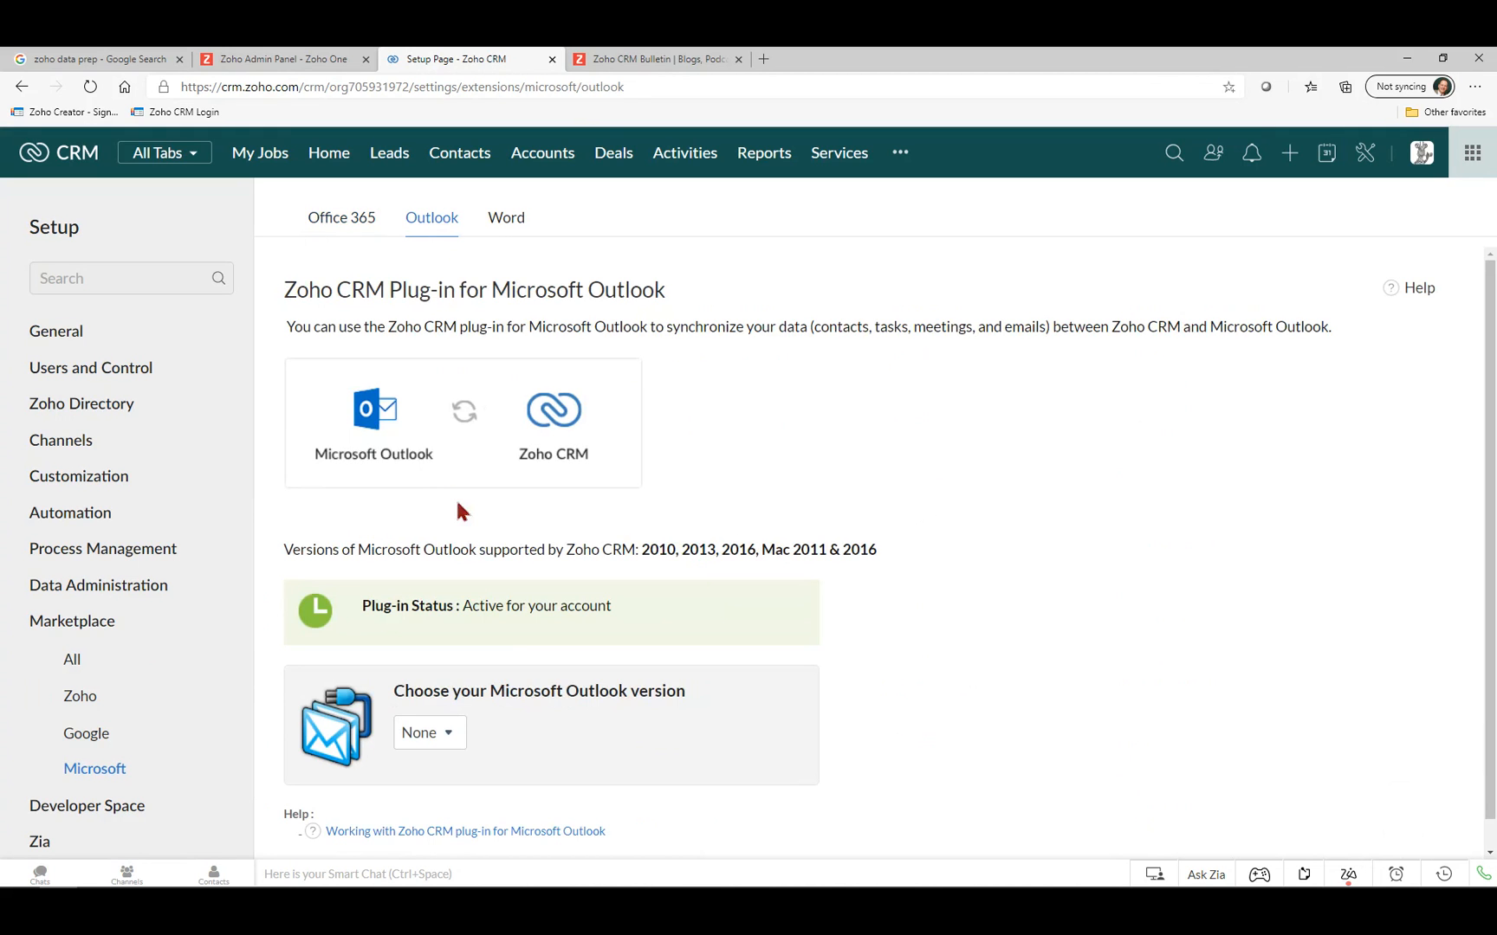
scroll(457, 632, down, 1)
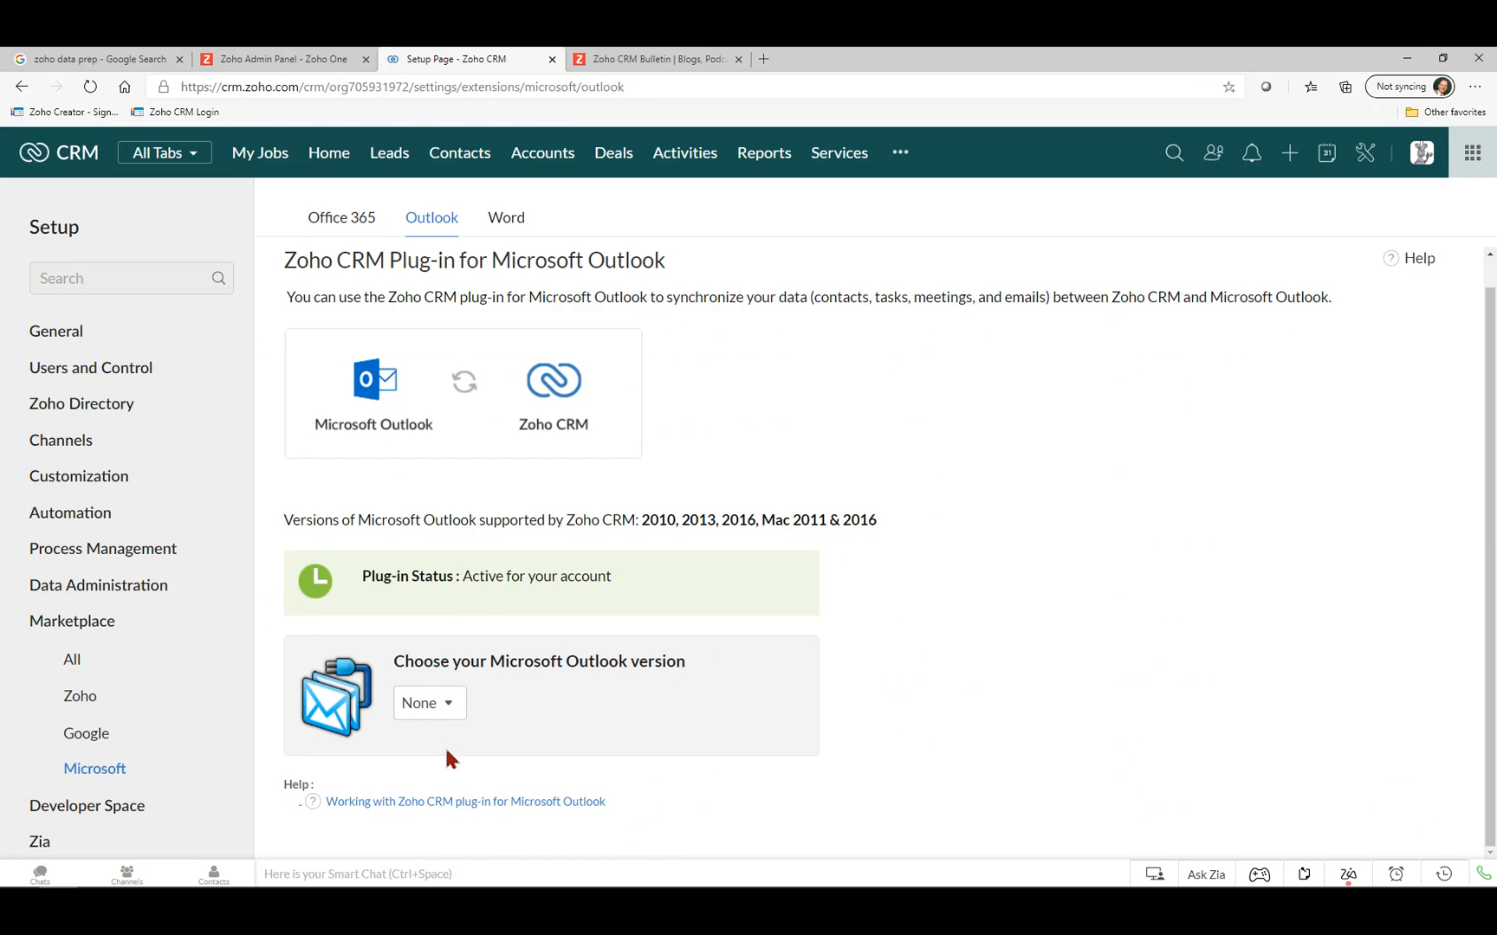
scroll(446, 751, up, 1)
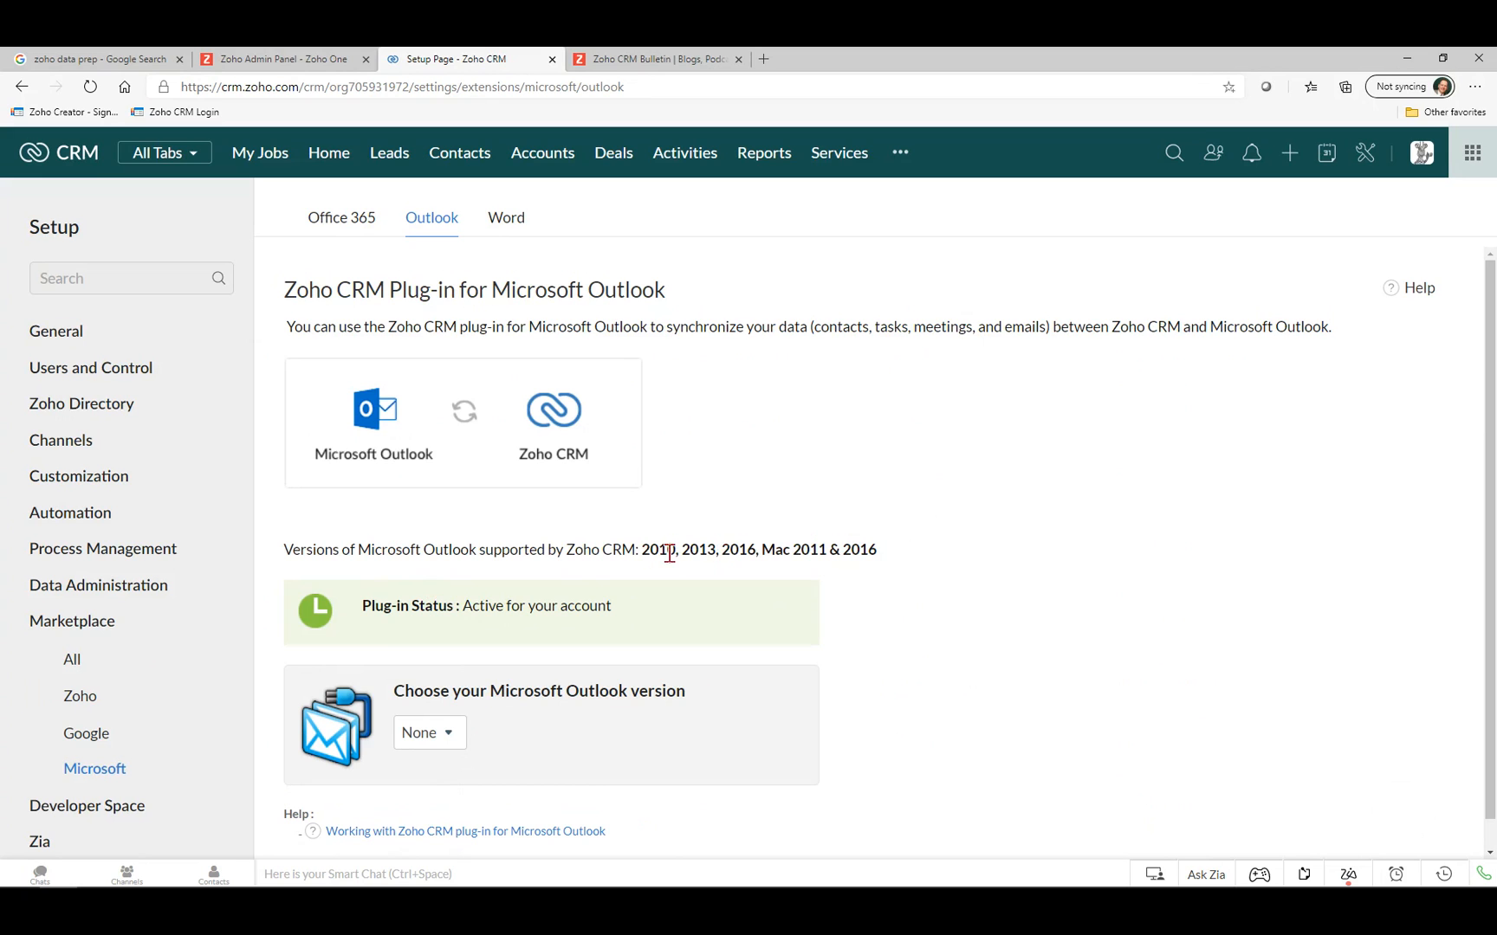
drag(727, 549, 761, 550)
click(424, 732)
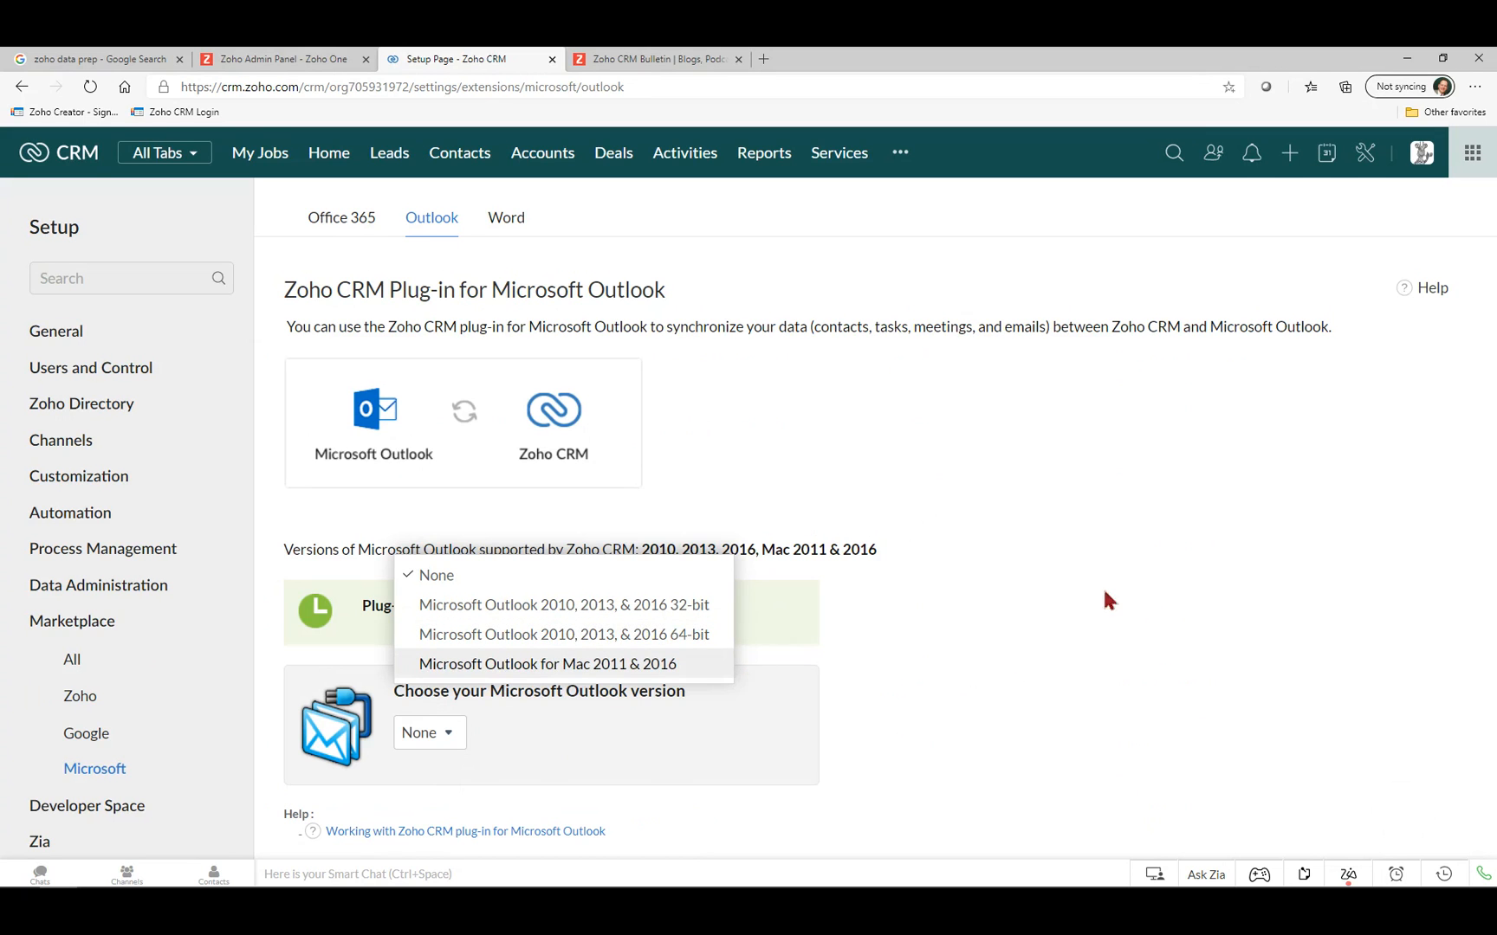
click(1095, 632)
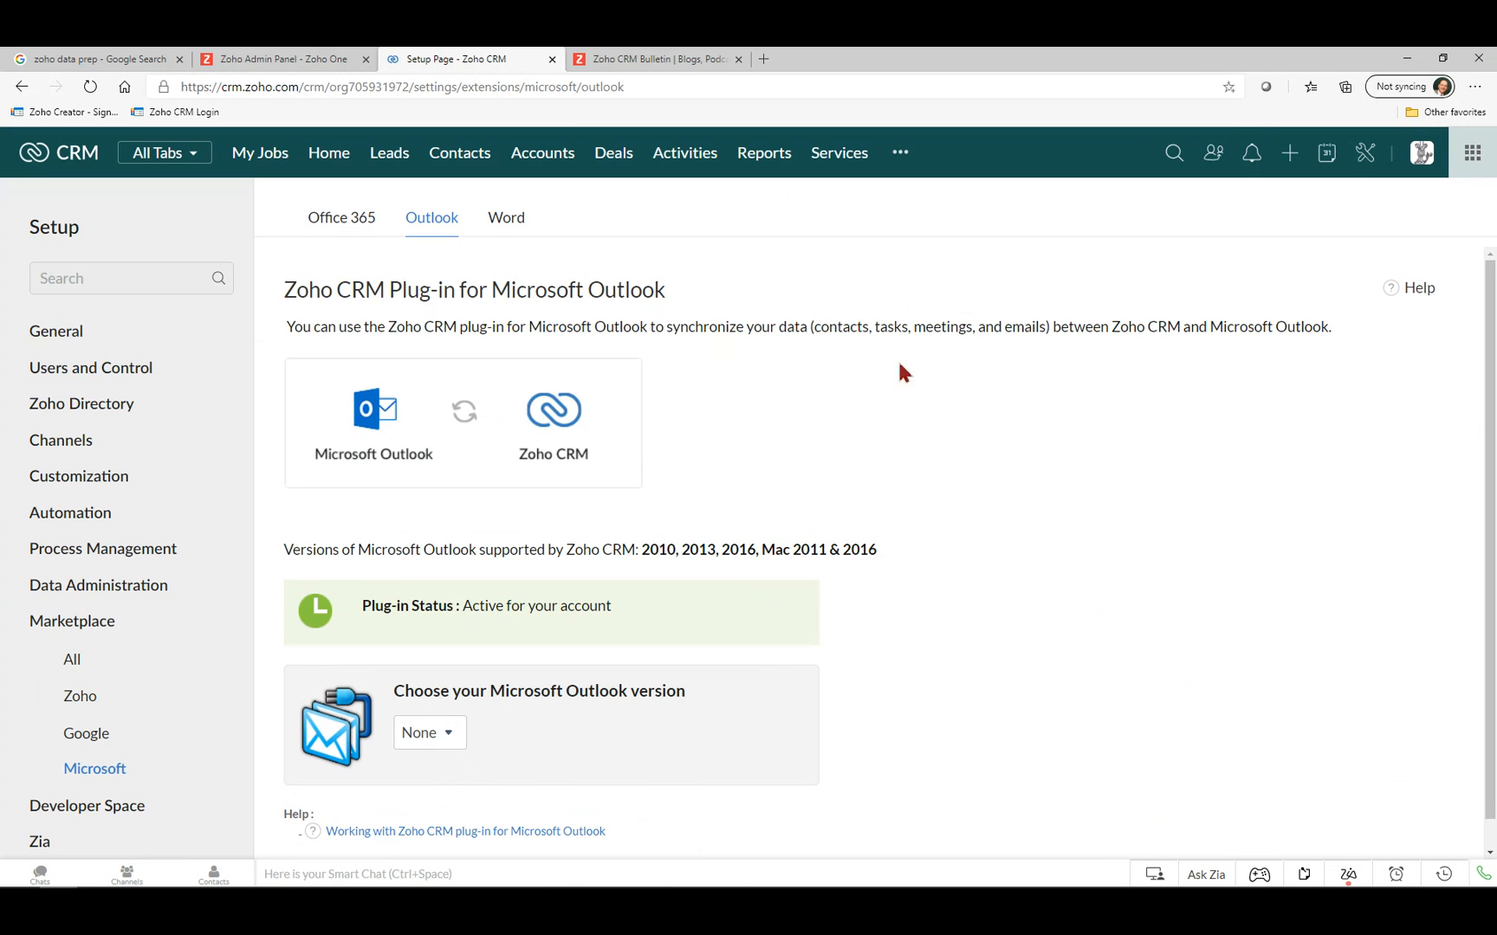
Go from the quick calendar's Day view to the Manage Calendar Booking page.
click(1328, 156)
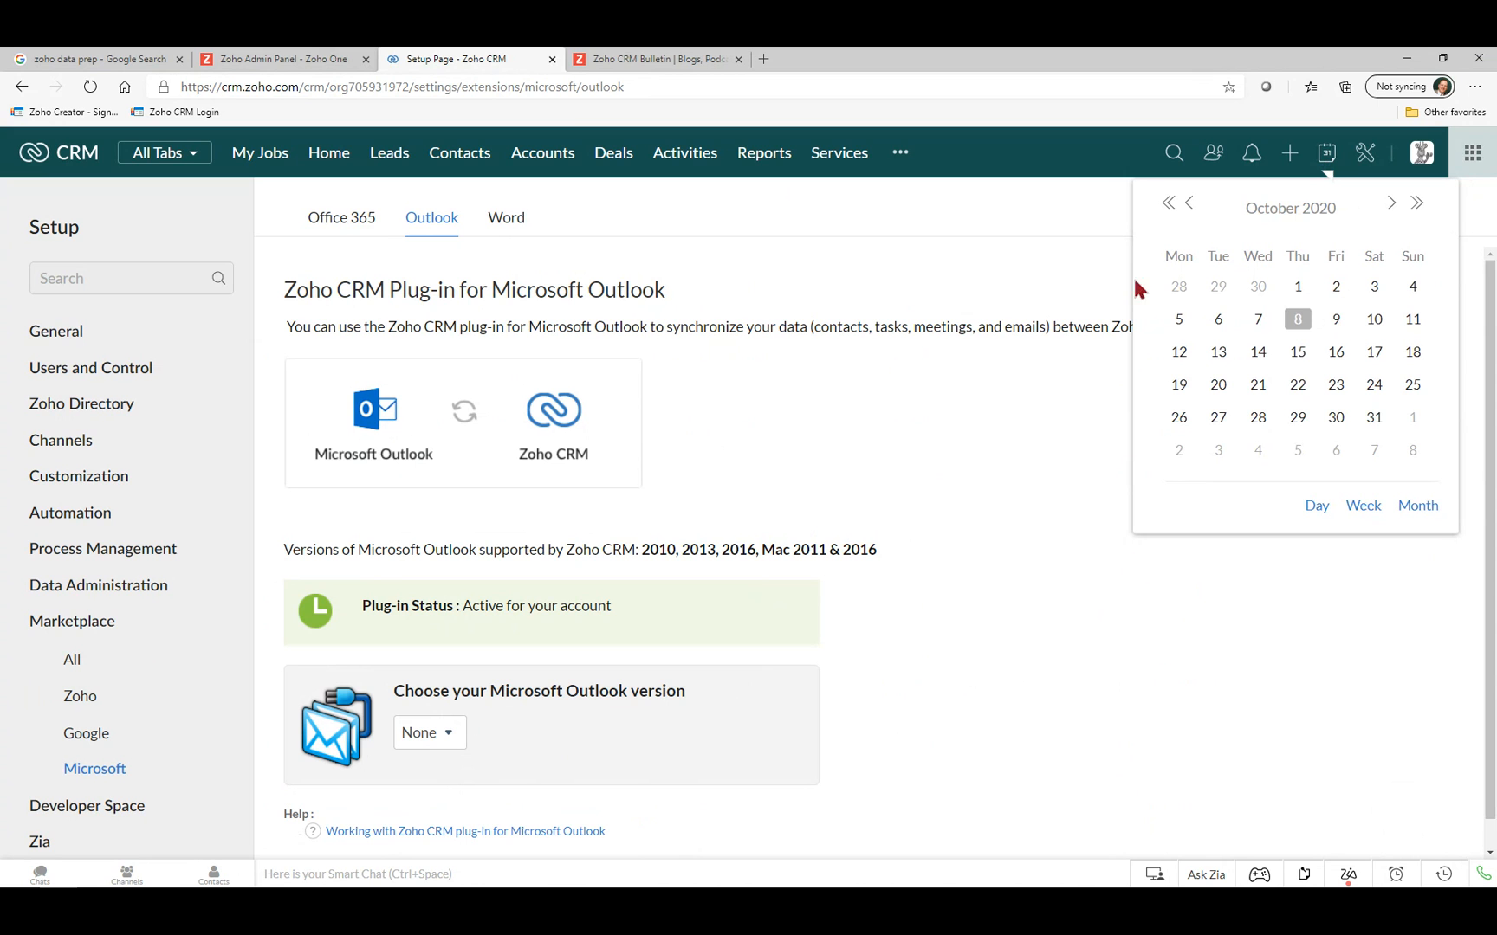
click(1316, 511)
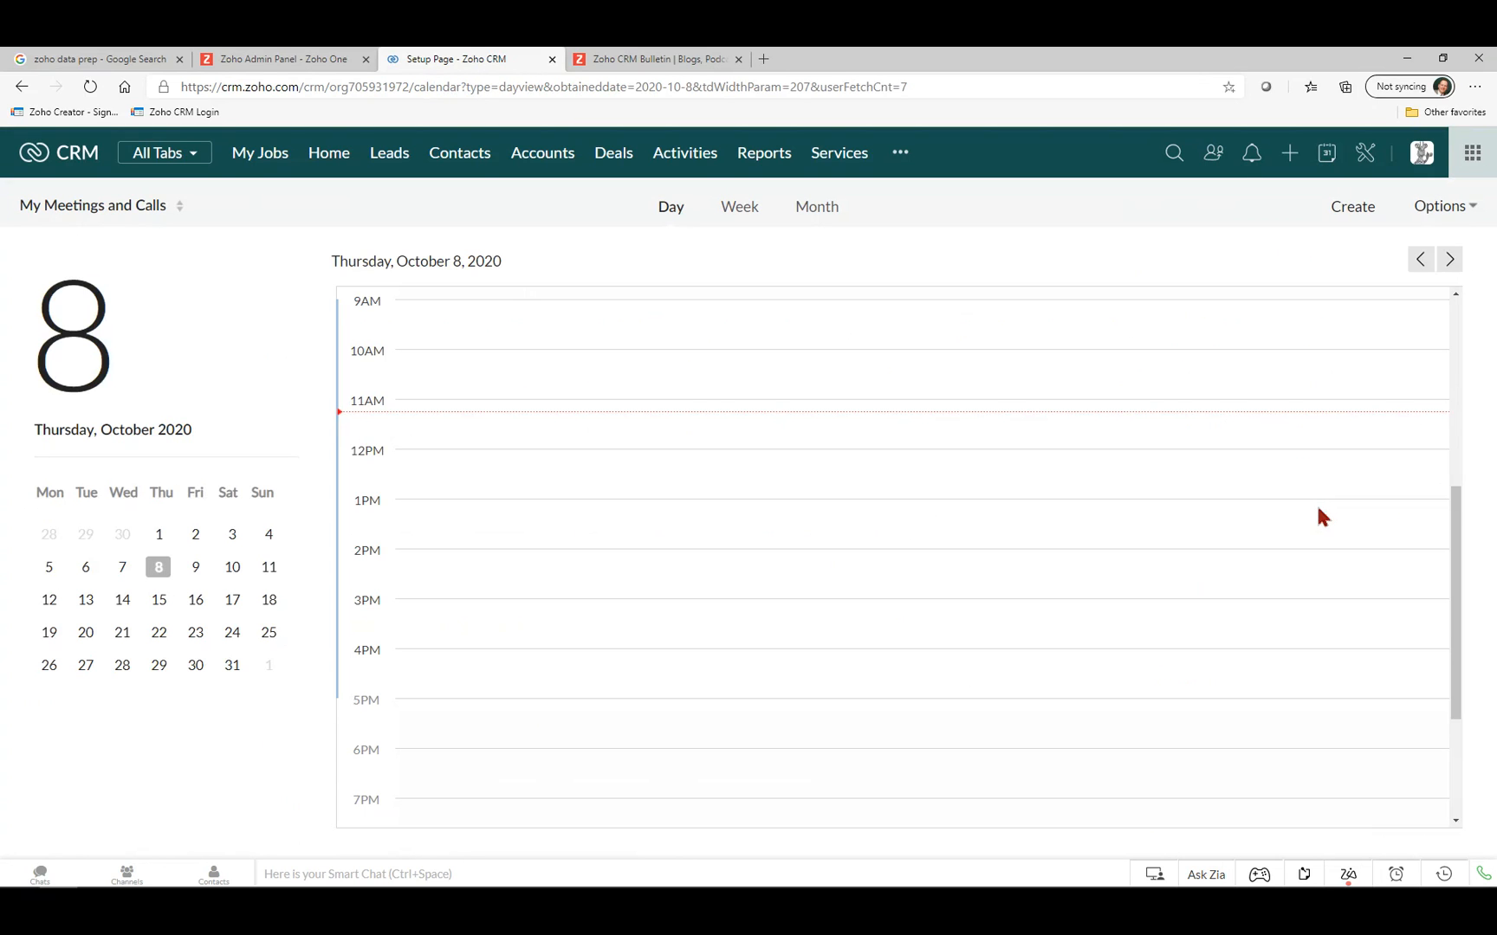
click(1436, 210)
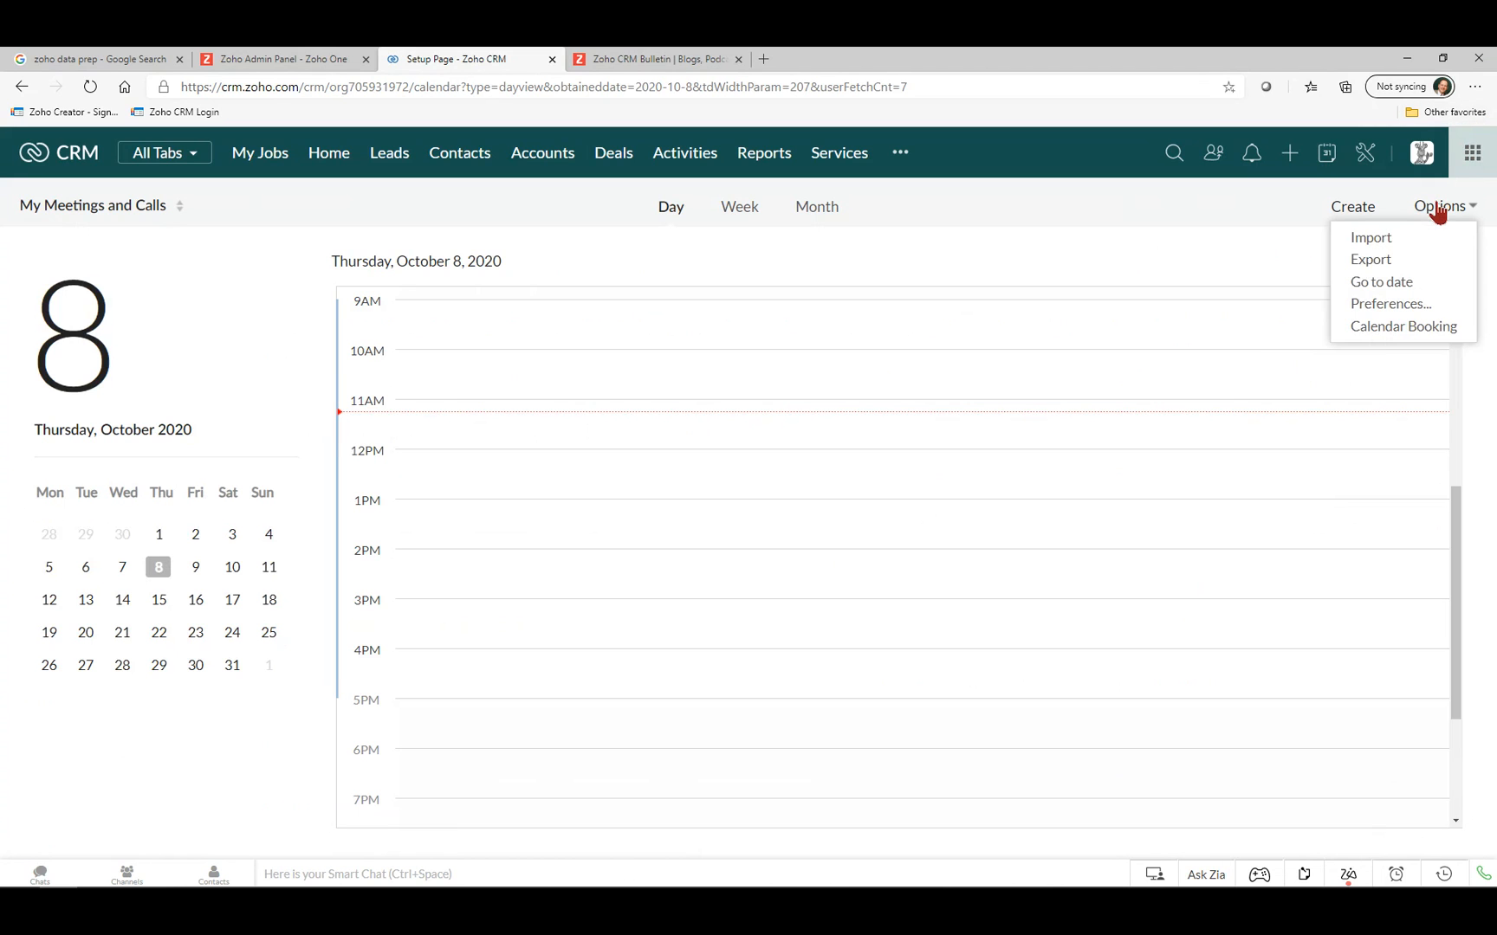
click(1401, 329)
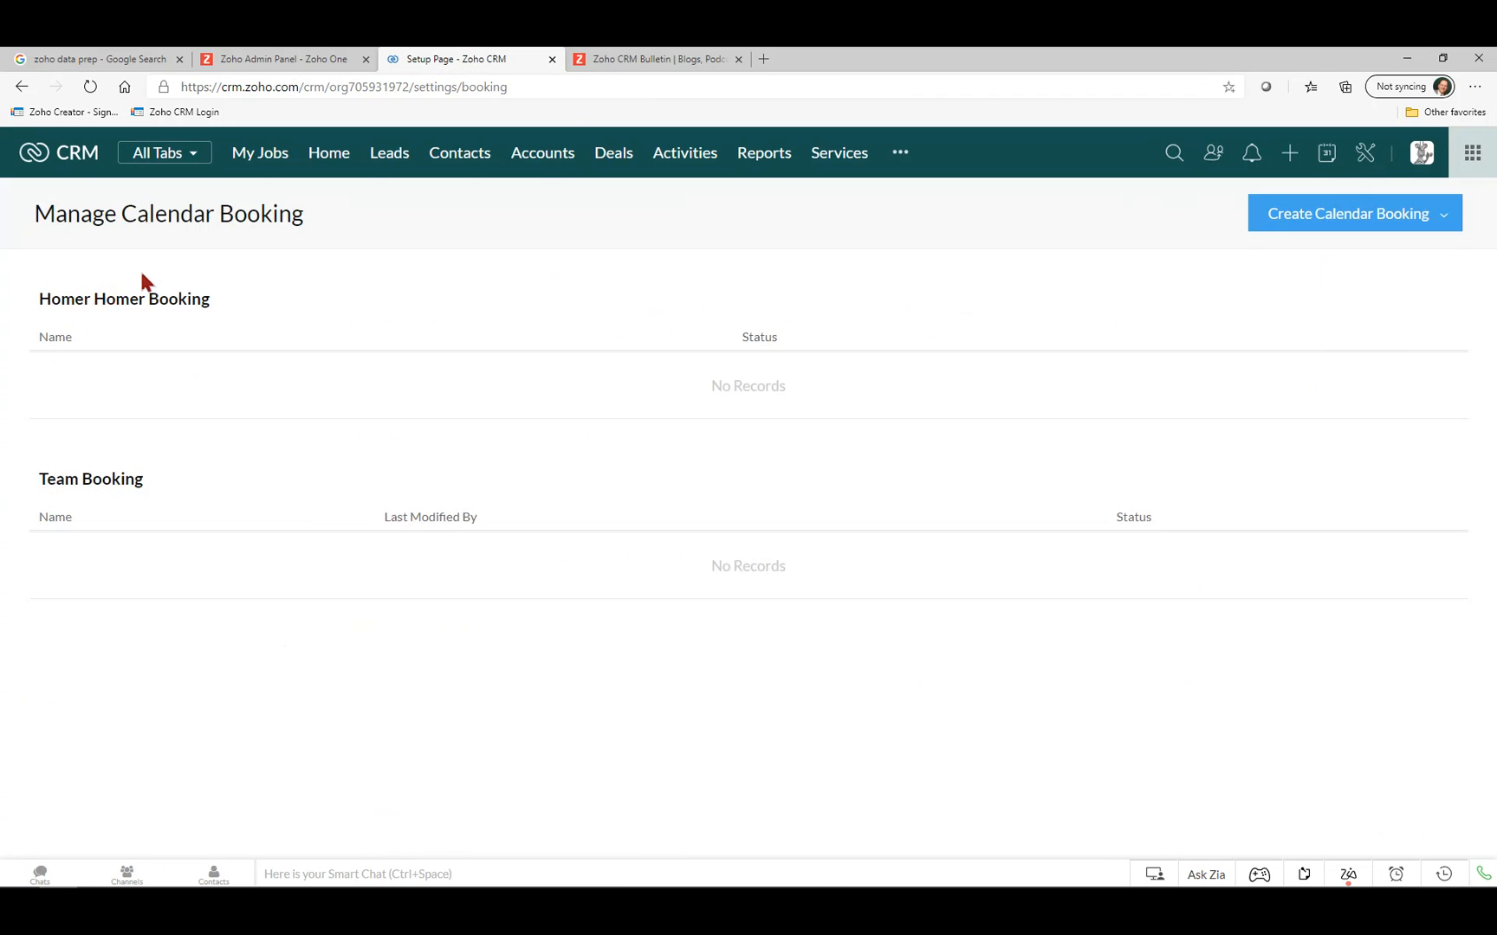
Start creating a new personal calendar booking.
click(1376, 225)
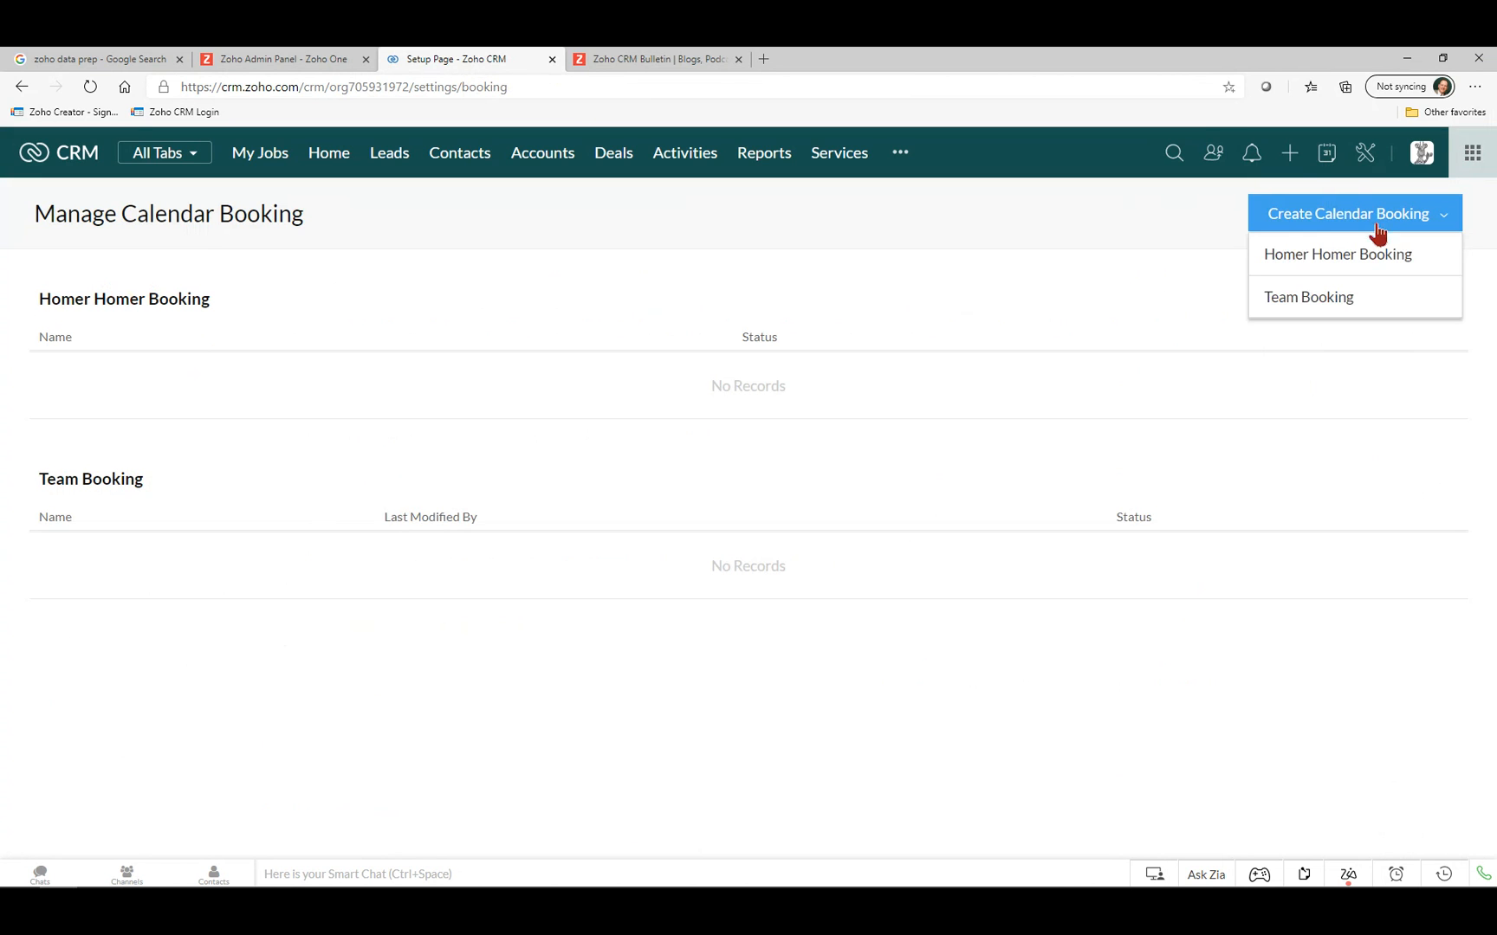
click(1338, 259)
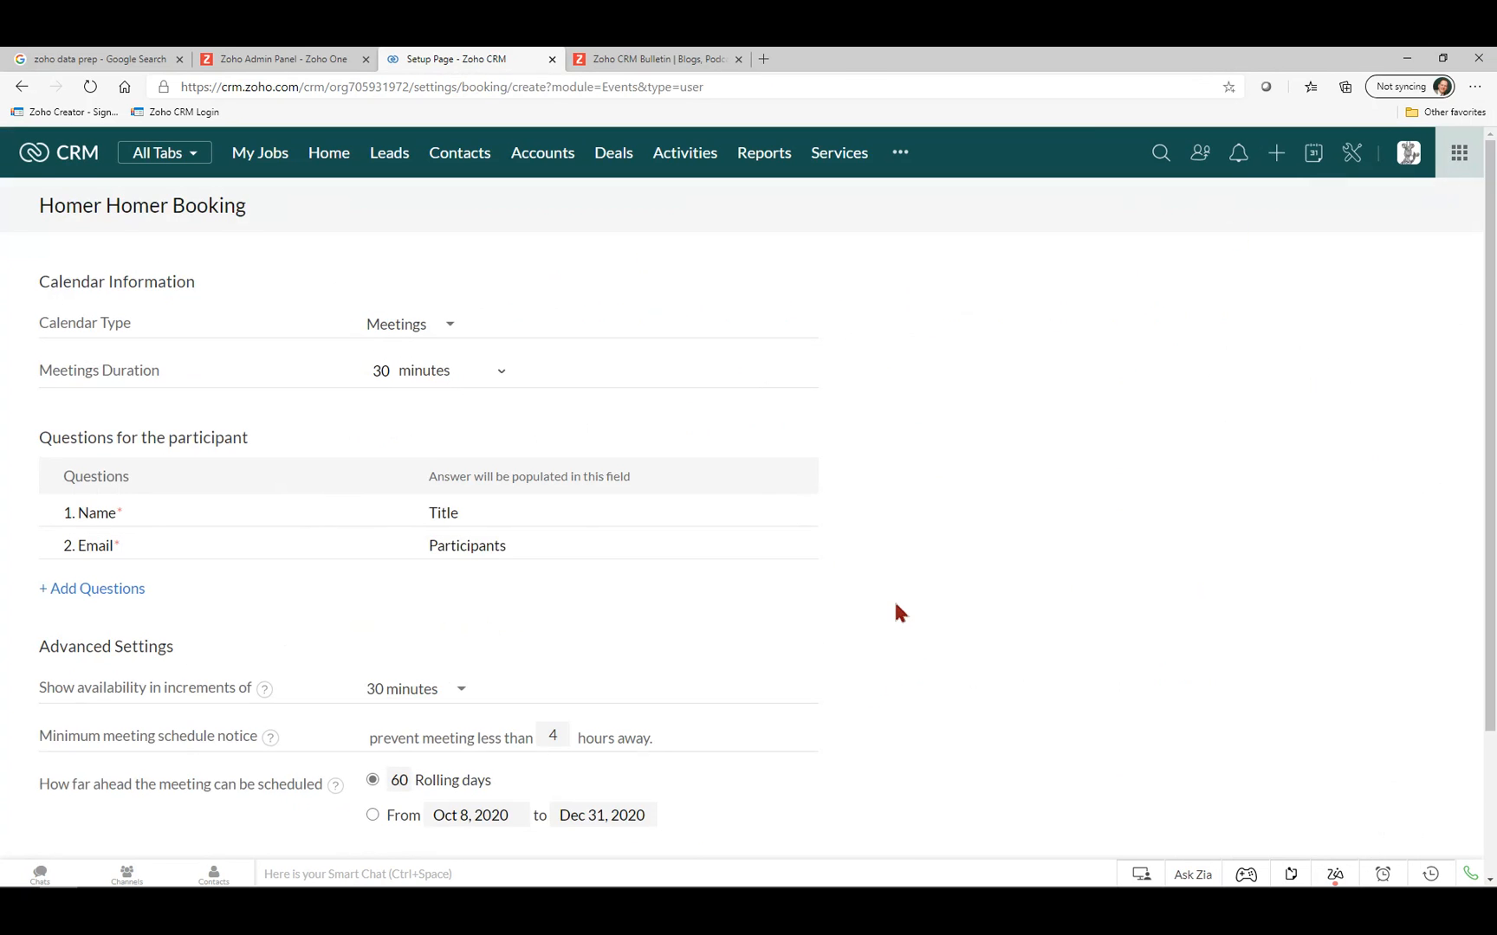
scroll(893, 598, down, 3)
scroll(891, 596, up, 3)
Set the booking's meeting duration to 60 minutes.
click(438, 378)
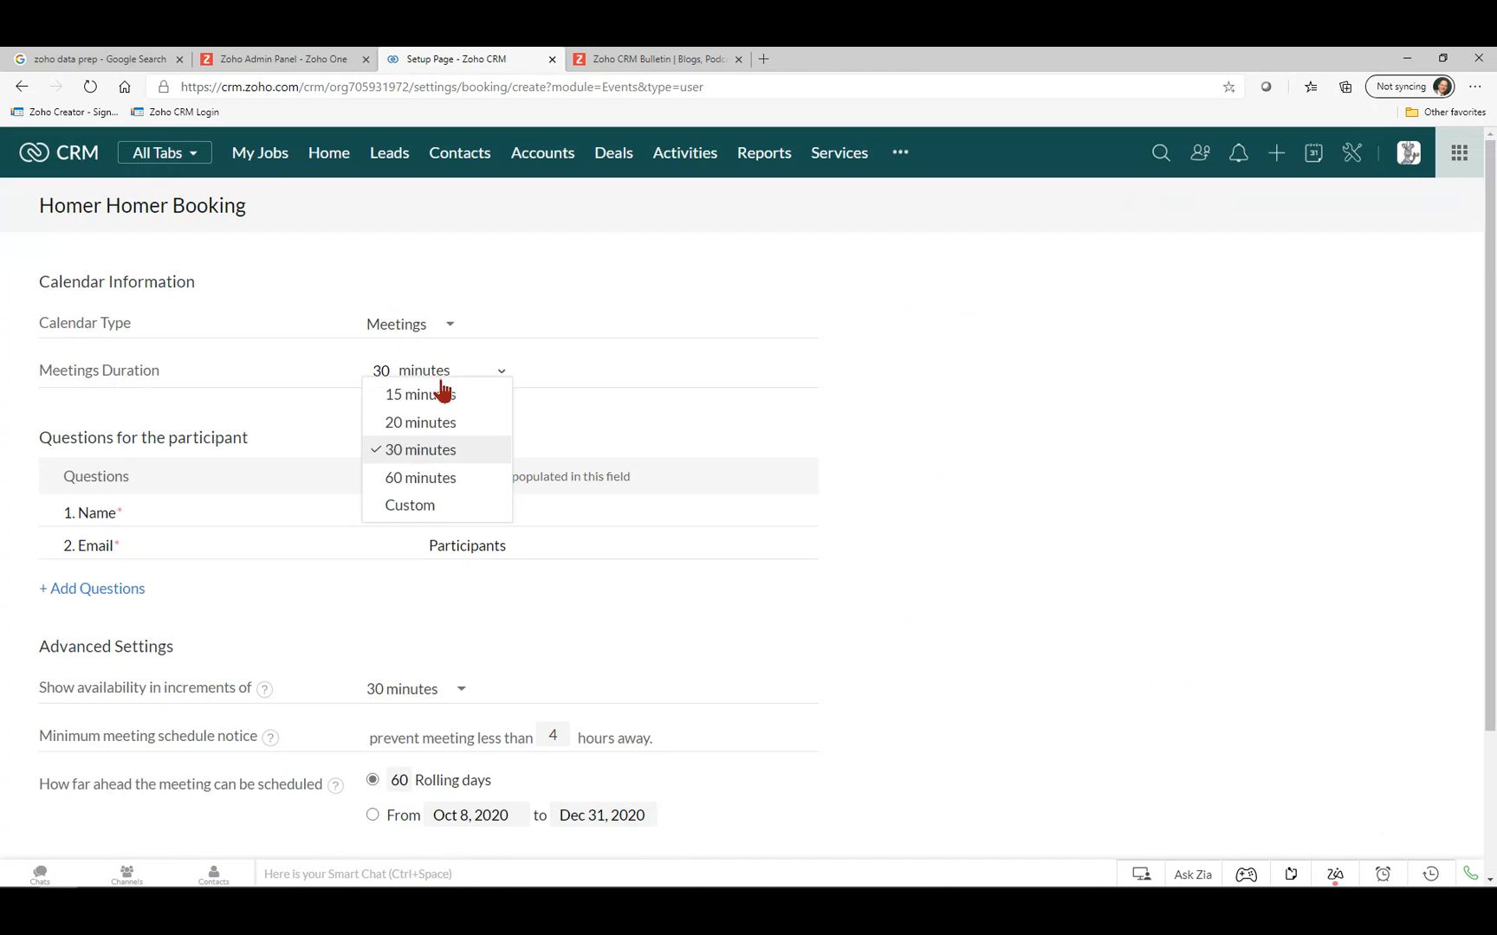
click(436, 479)
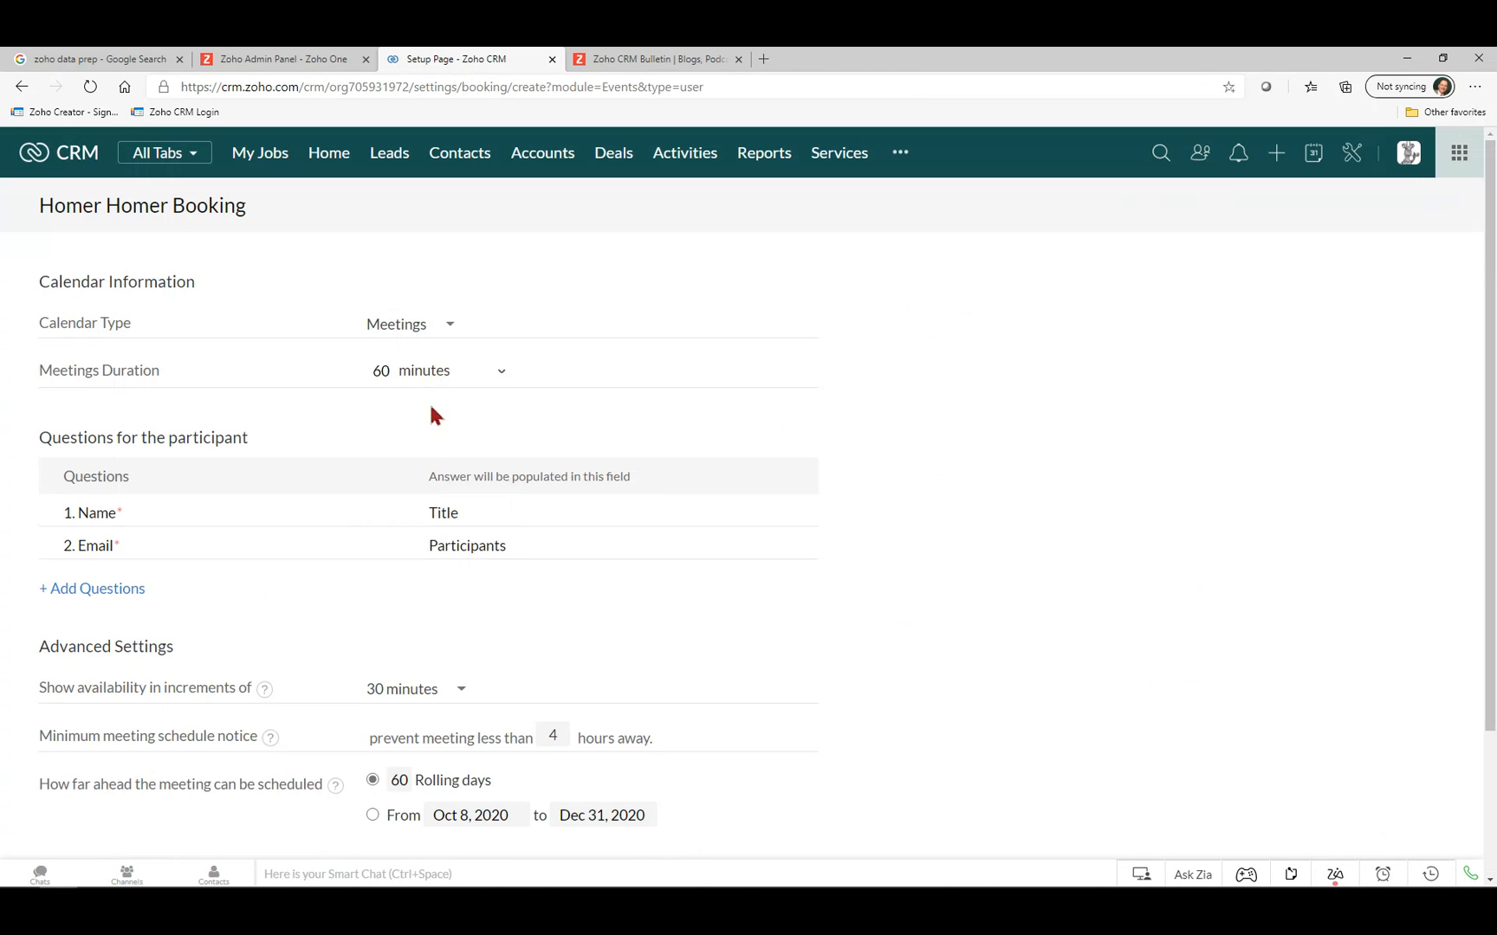
click(427, 378)
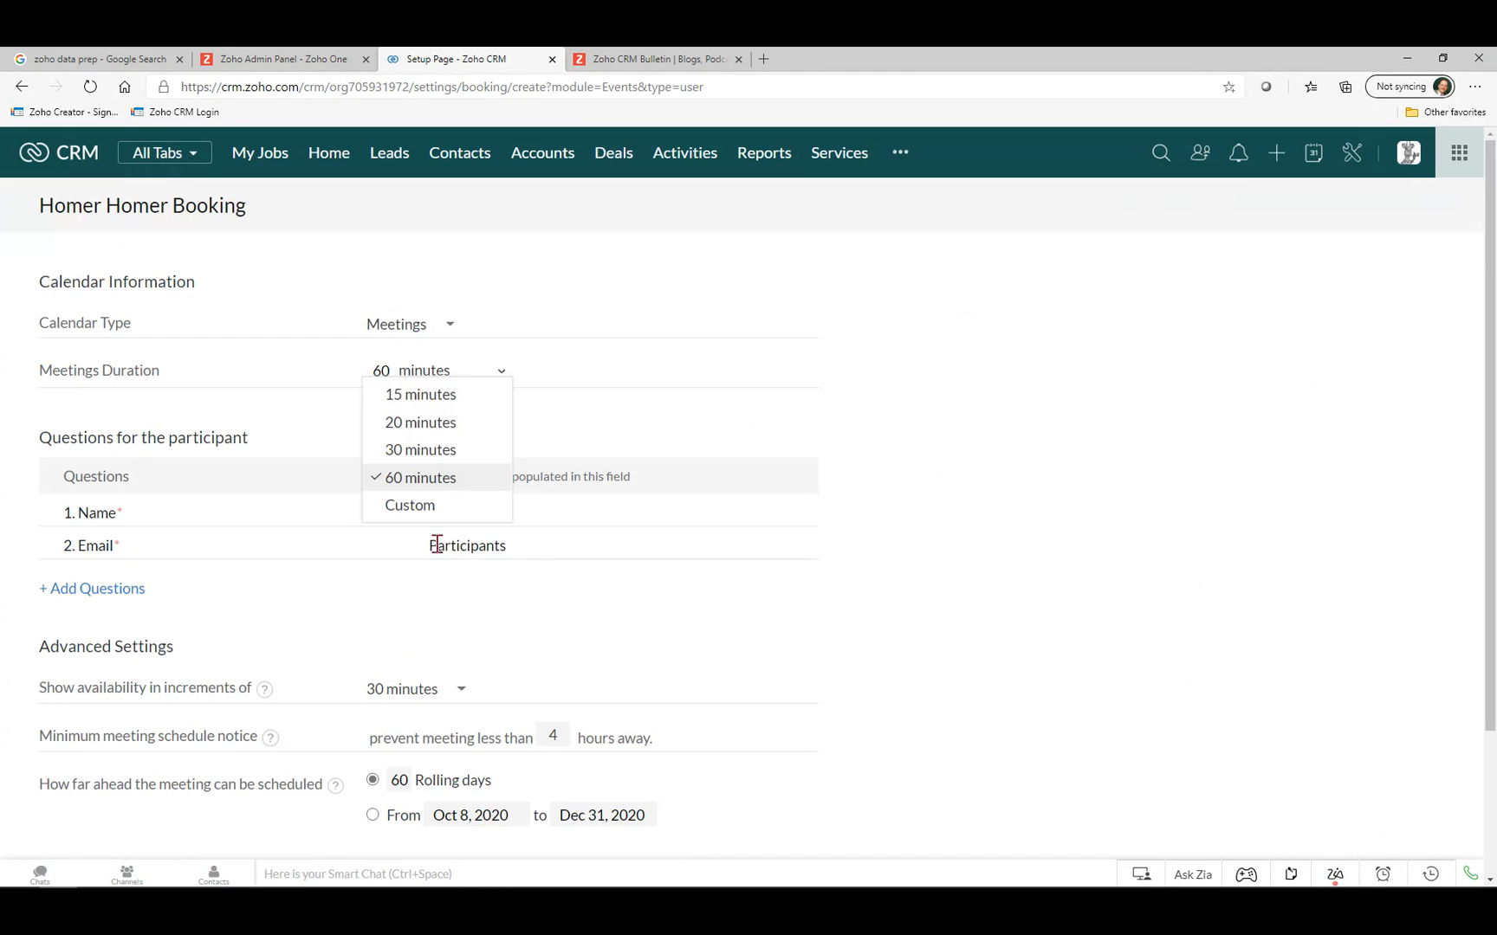
click(299, 516)
scroll(228, 523, down, 3)
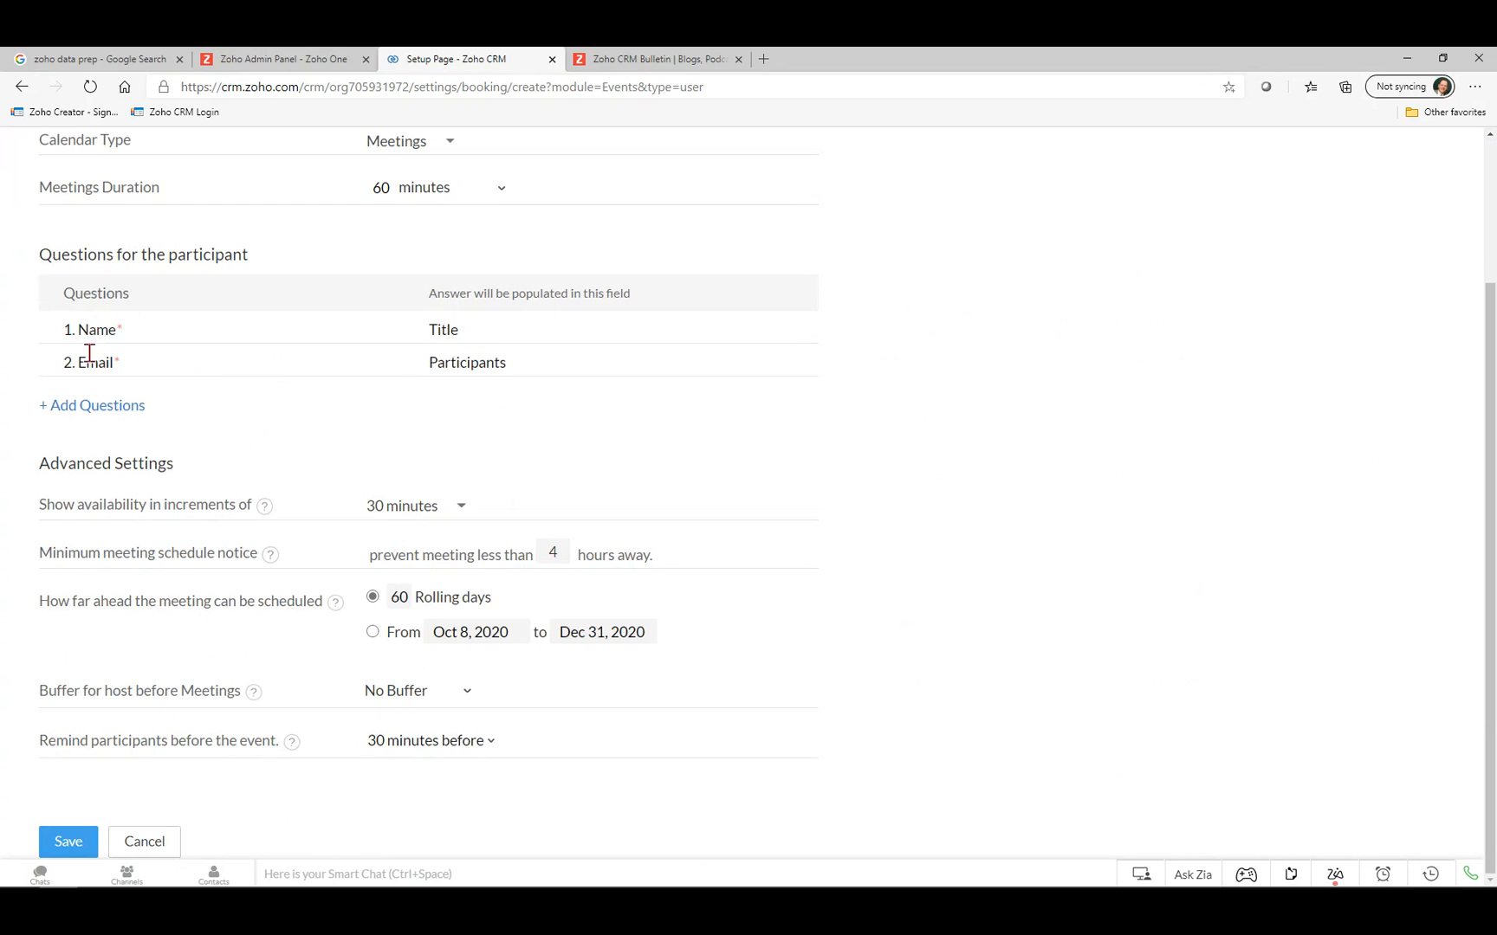
Add the required question 'Phone for me to call' mapped to Location.
click(85, 417)
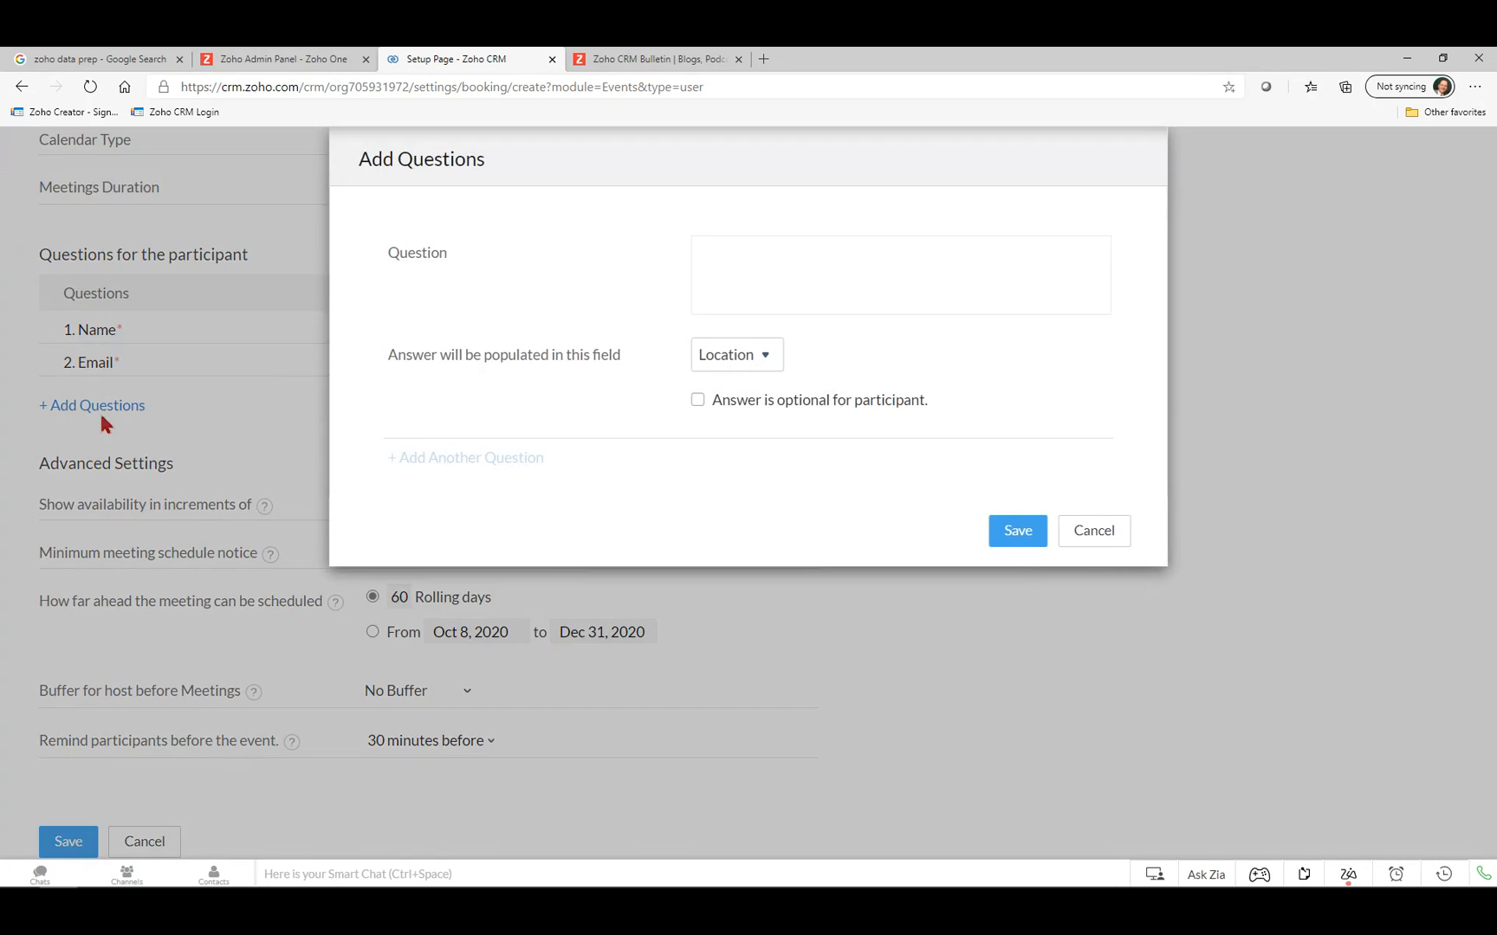
click(675, 258)
text(P)
text(ro)
key(BackSpace)
key(BackSpace)
key(BackSpace)
text(Phone f)
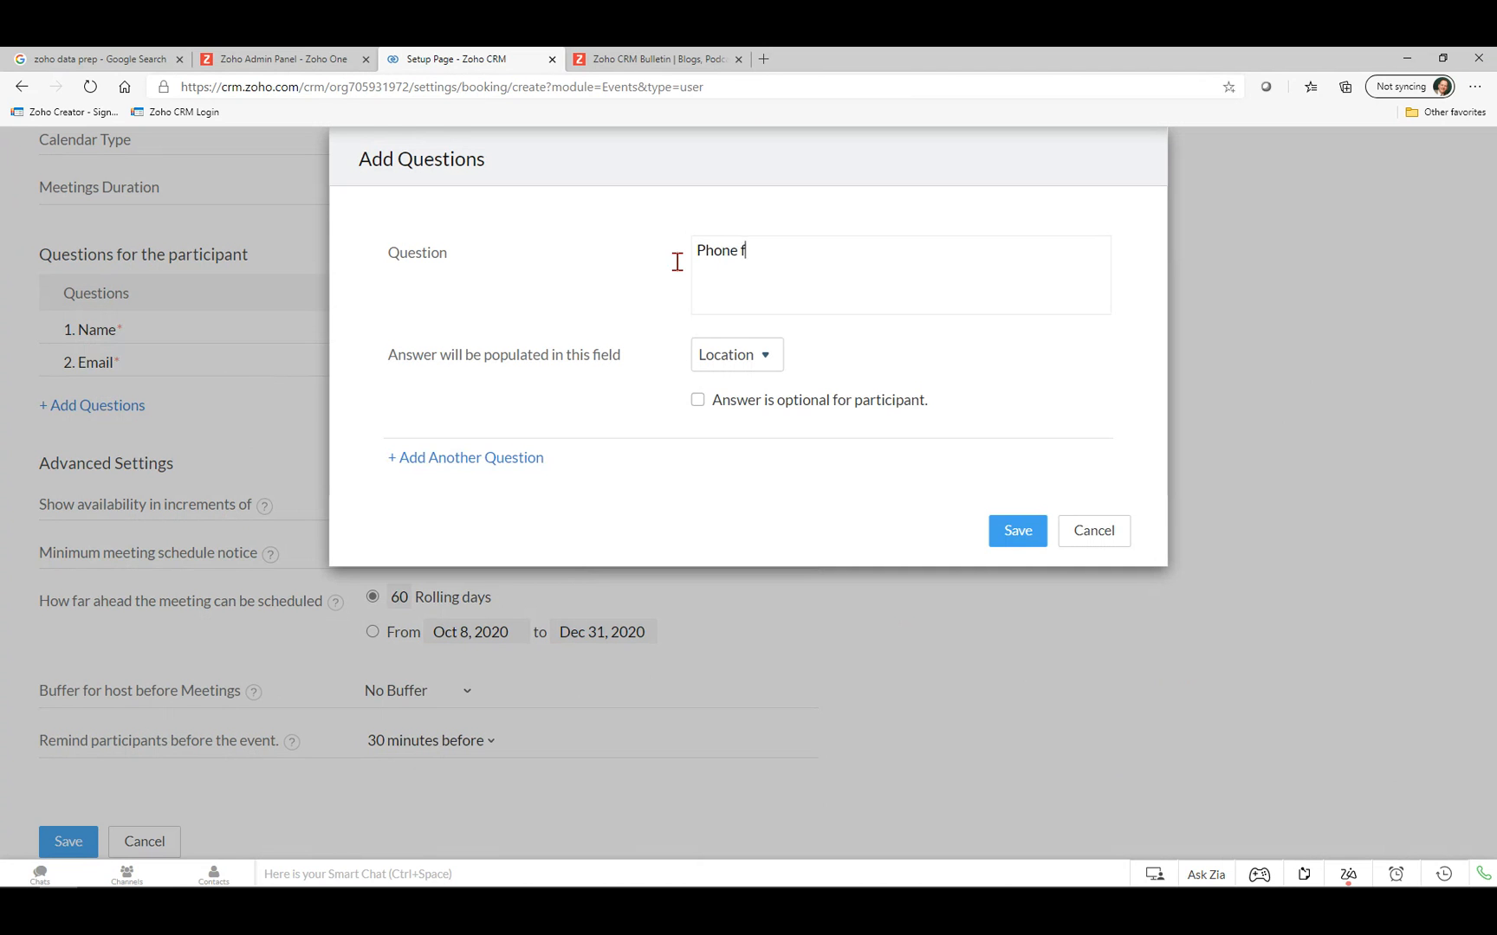
text(or me to call)
click(741, 371)
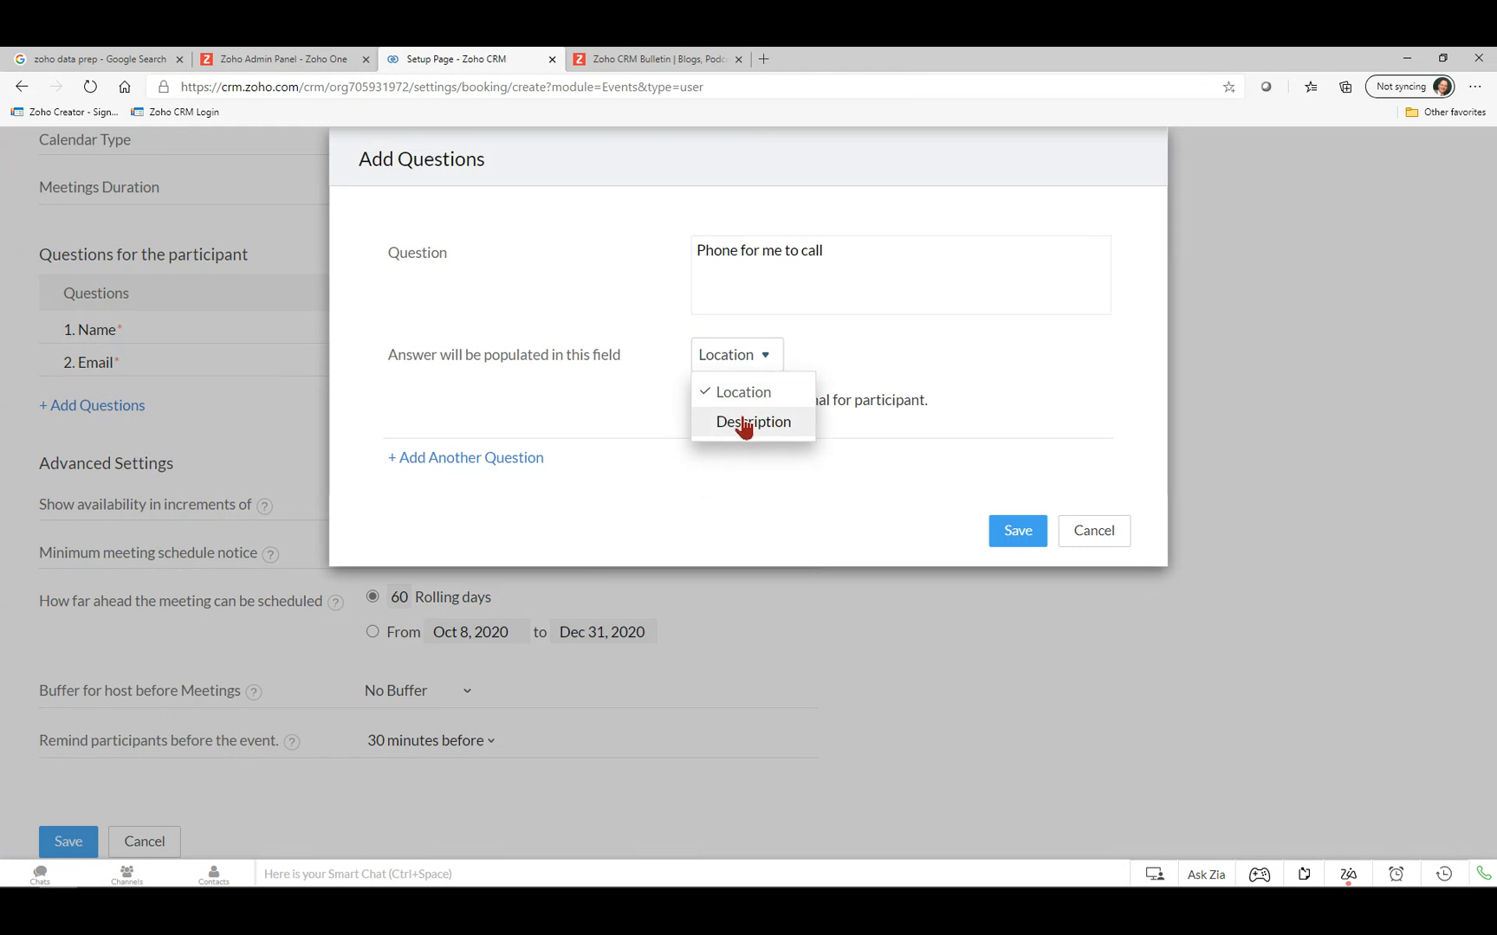
click(741, 395)
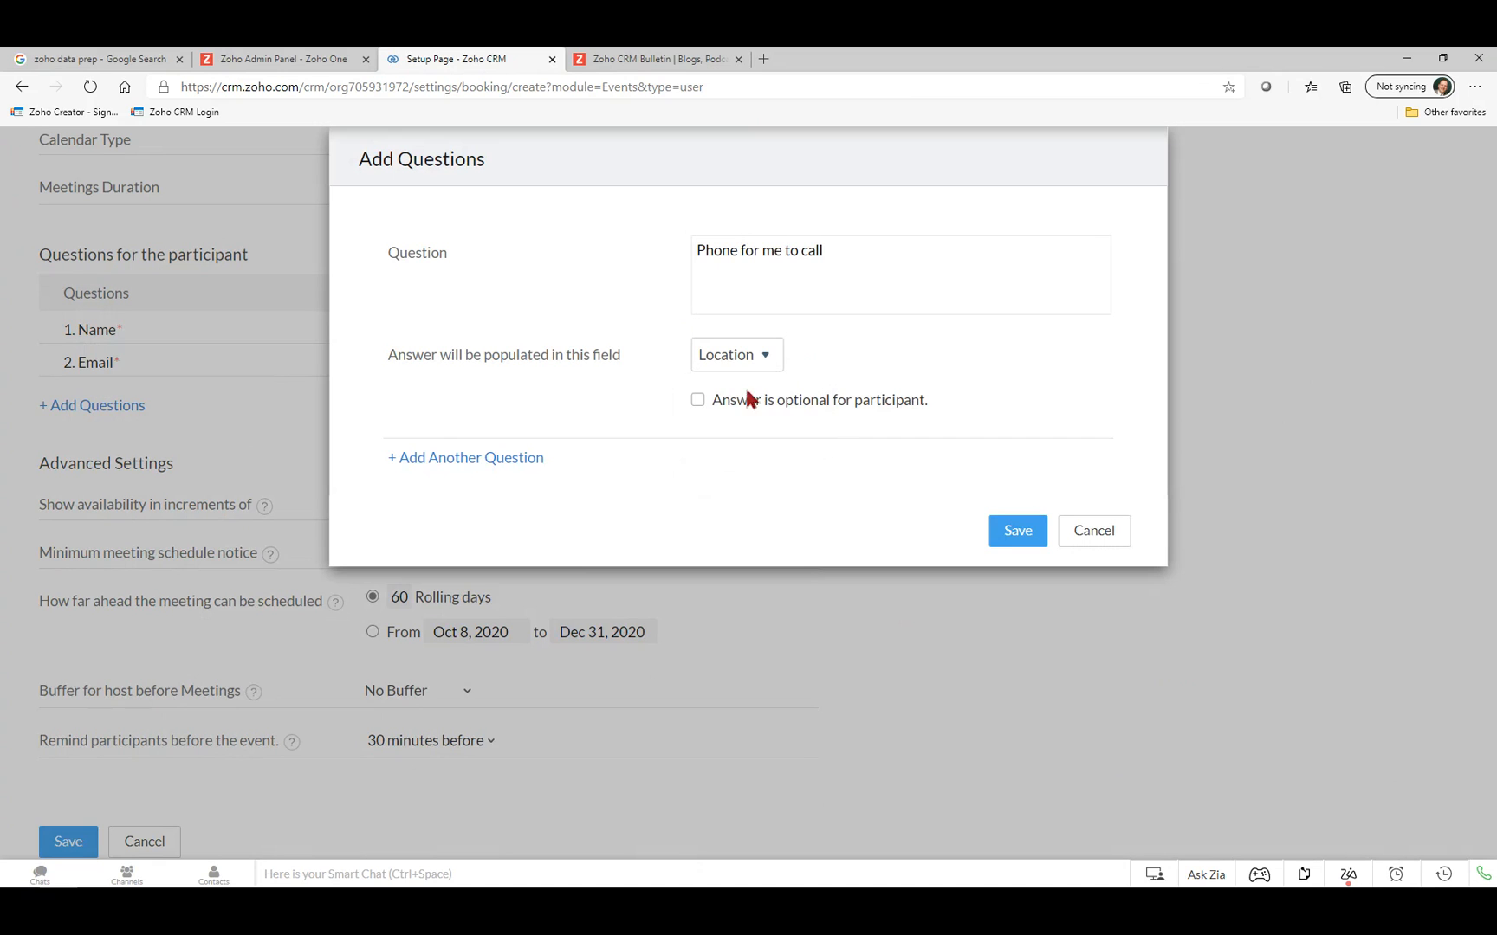
click(699, 403)
click(702, 403)
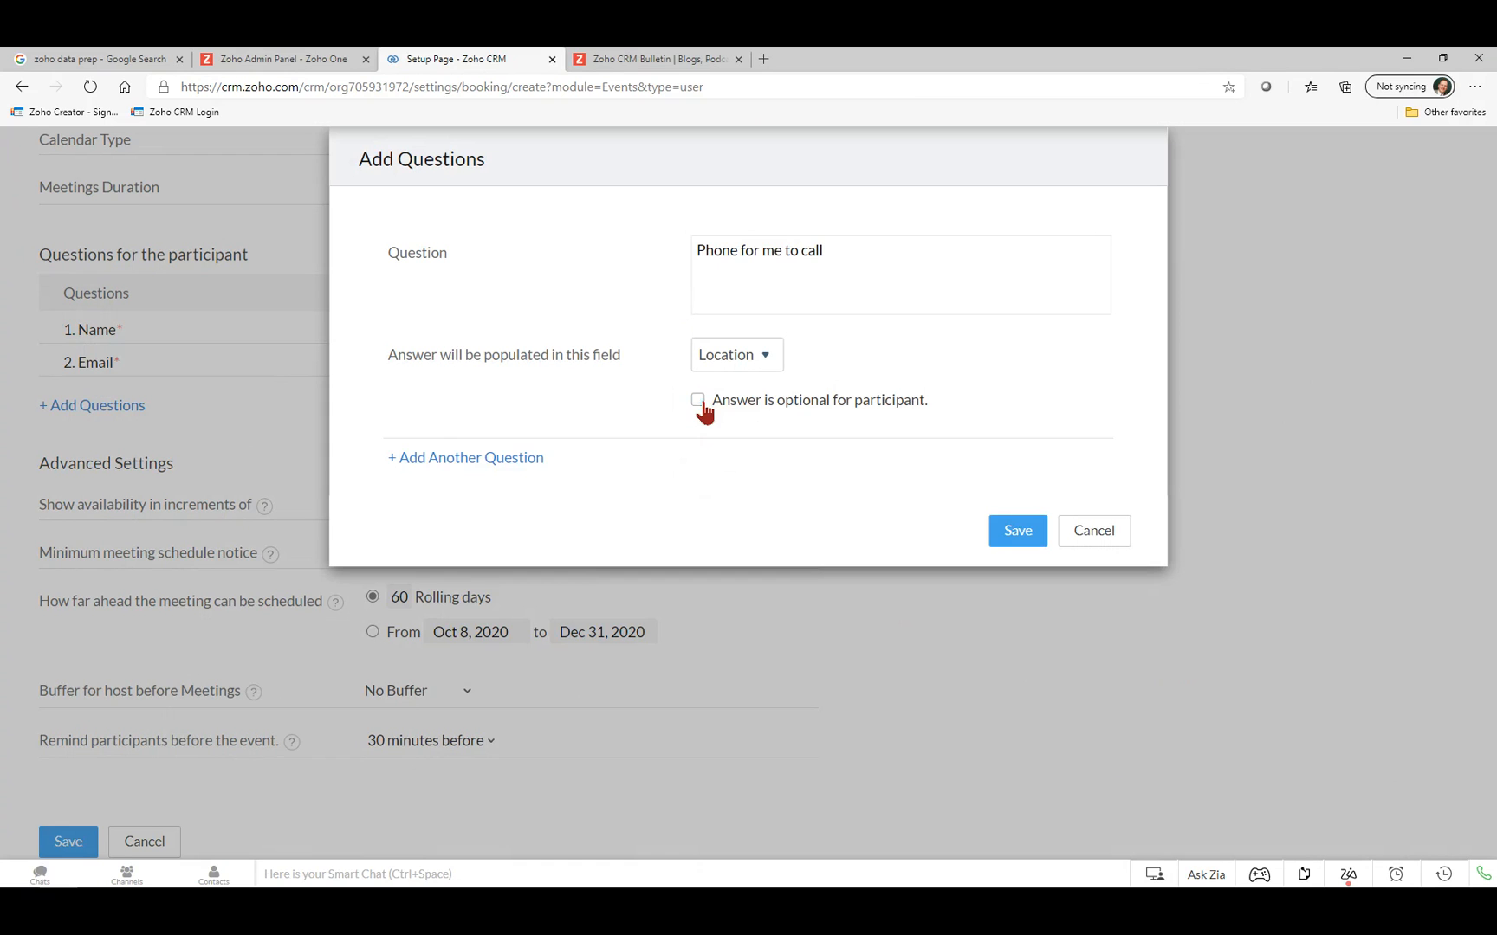
Add the optional question 'What is the topic' mapped to Description, and save both.
click(453, 462)
click(746, 488)
text(What is the topic)
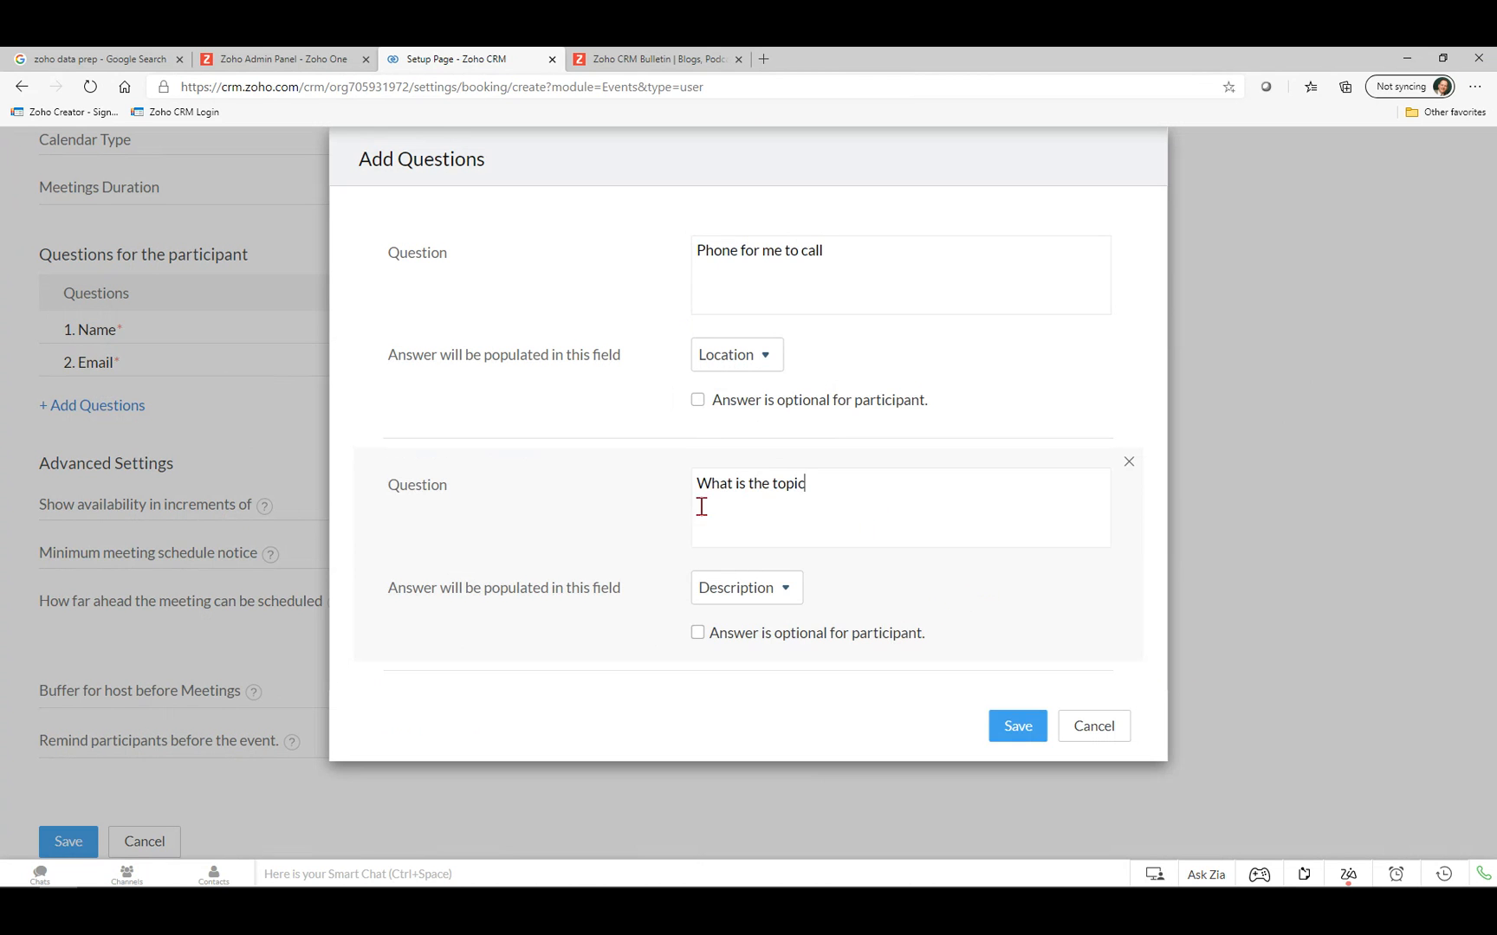
click(733, 602)
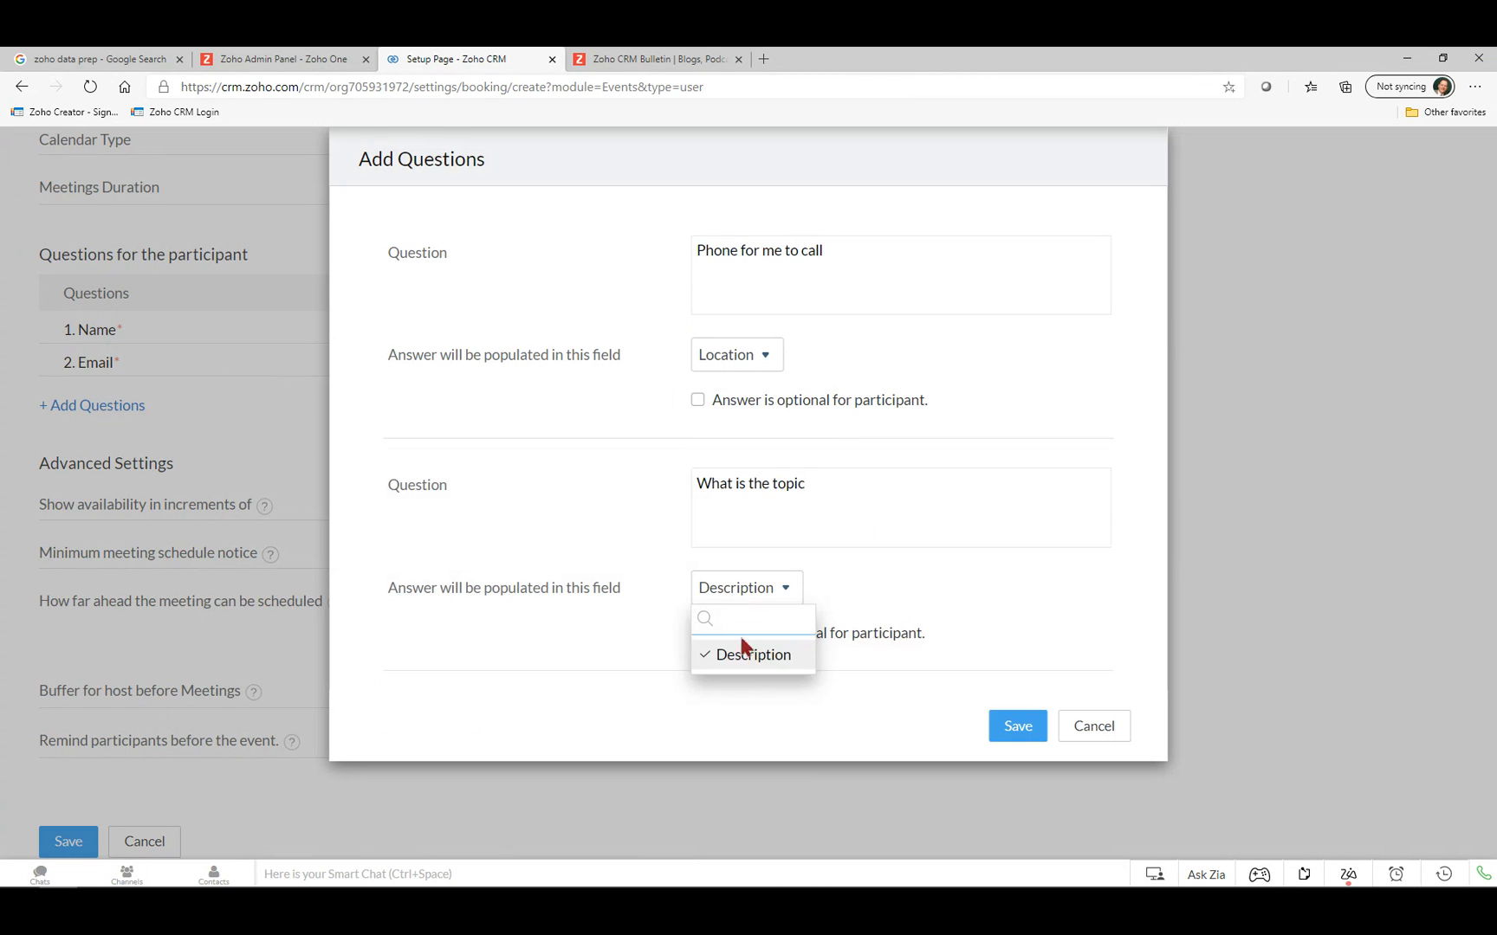
click(655, 553)
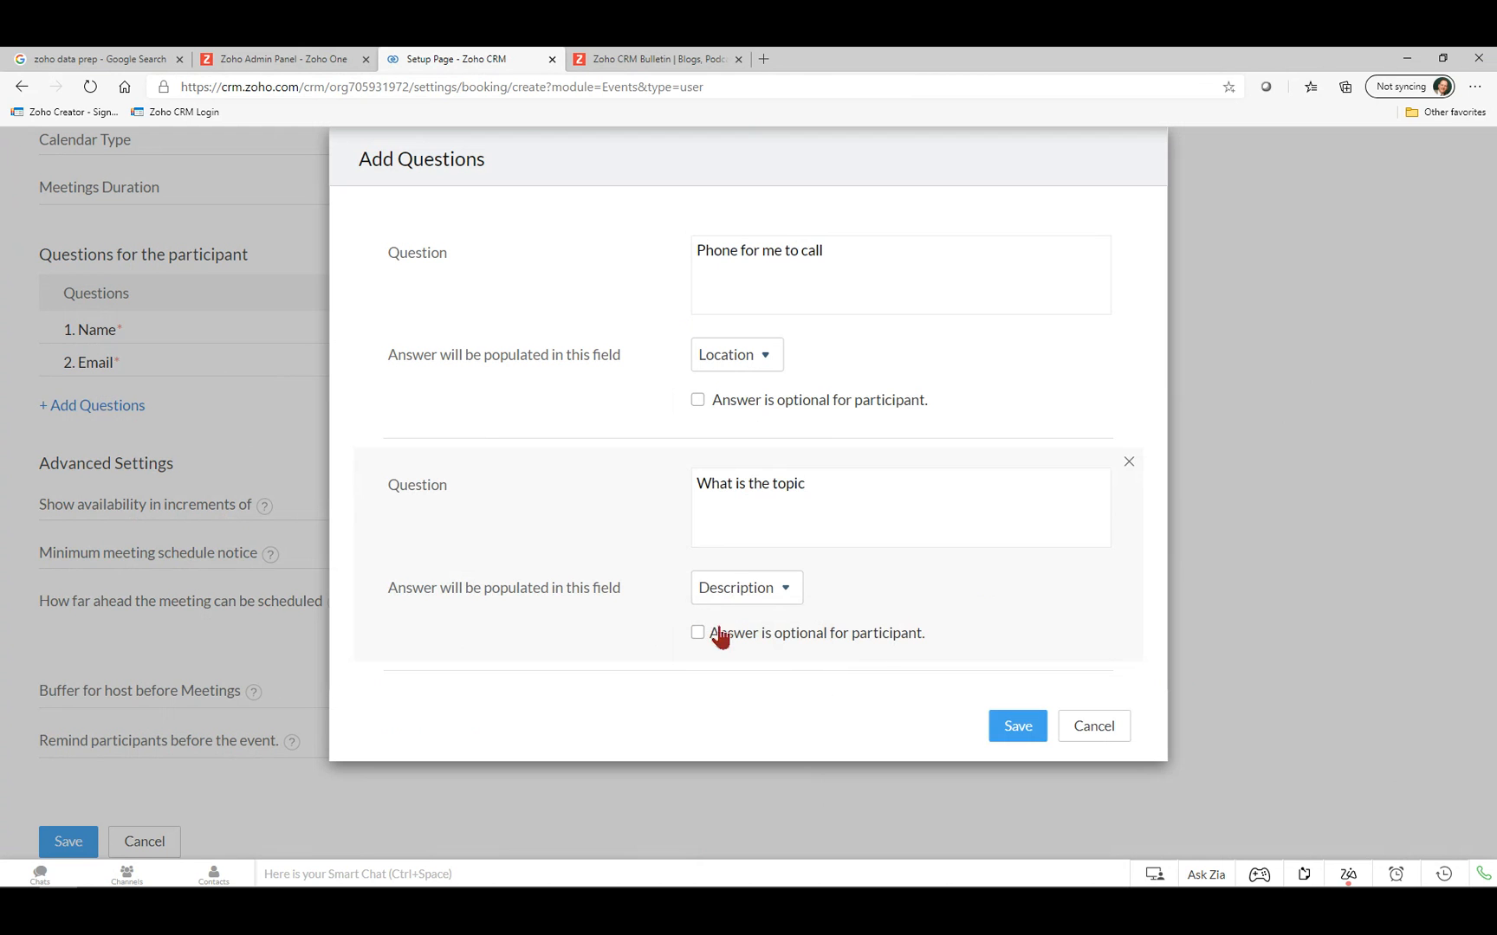
click(700, 635)
click(1017, 727)
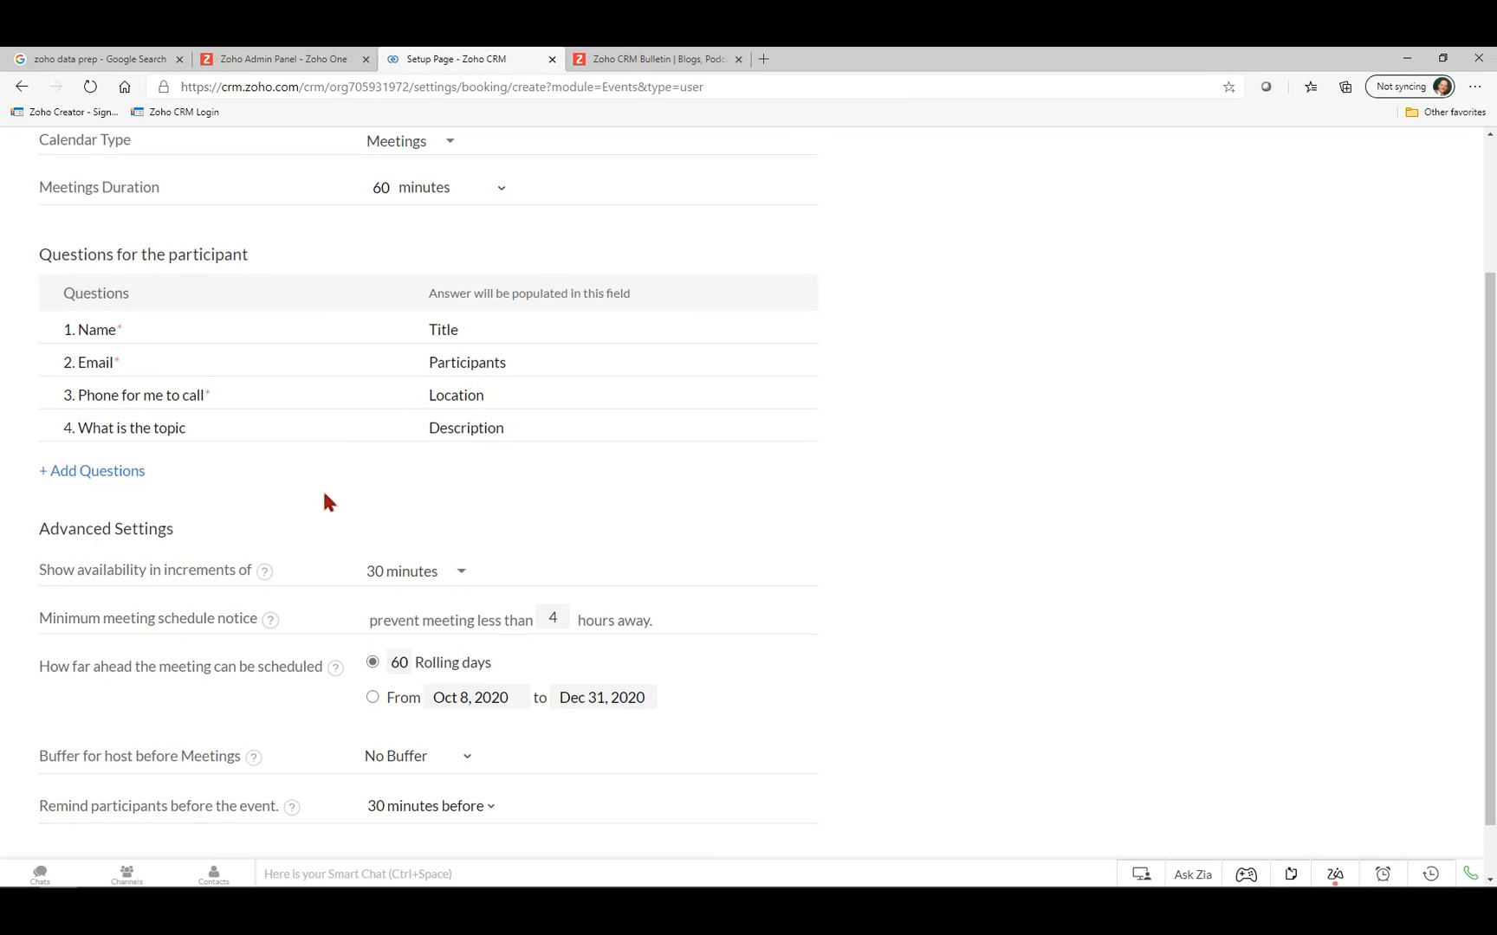
scroll(135, 593, down, 1)
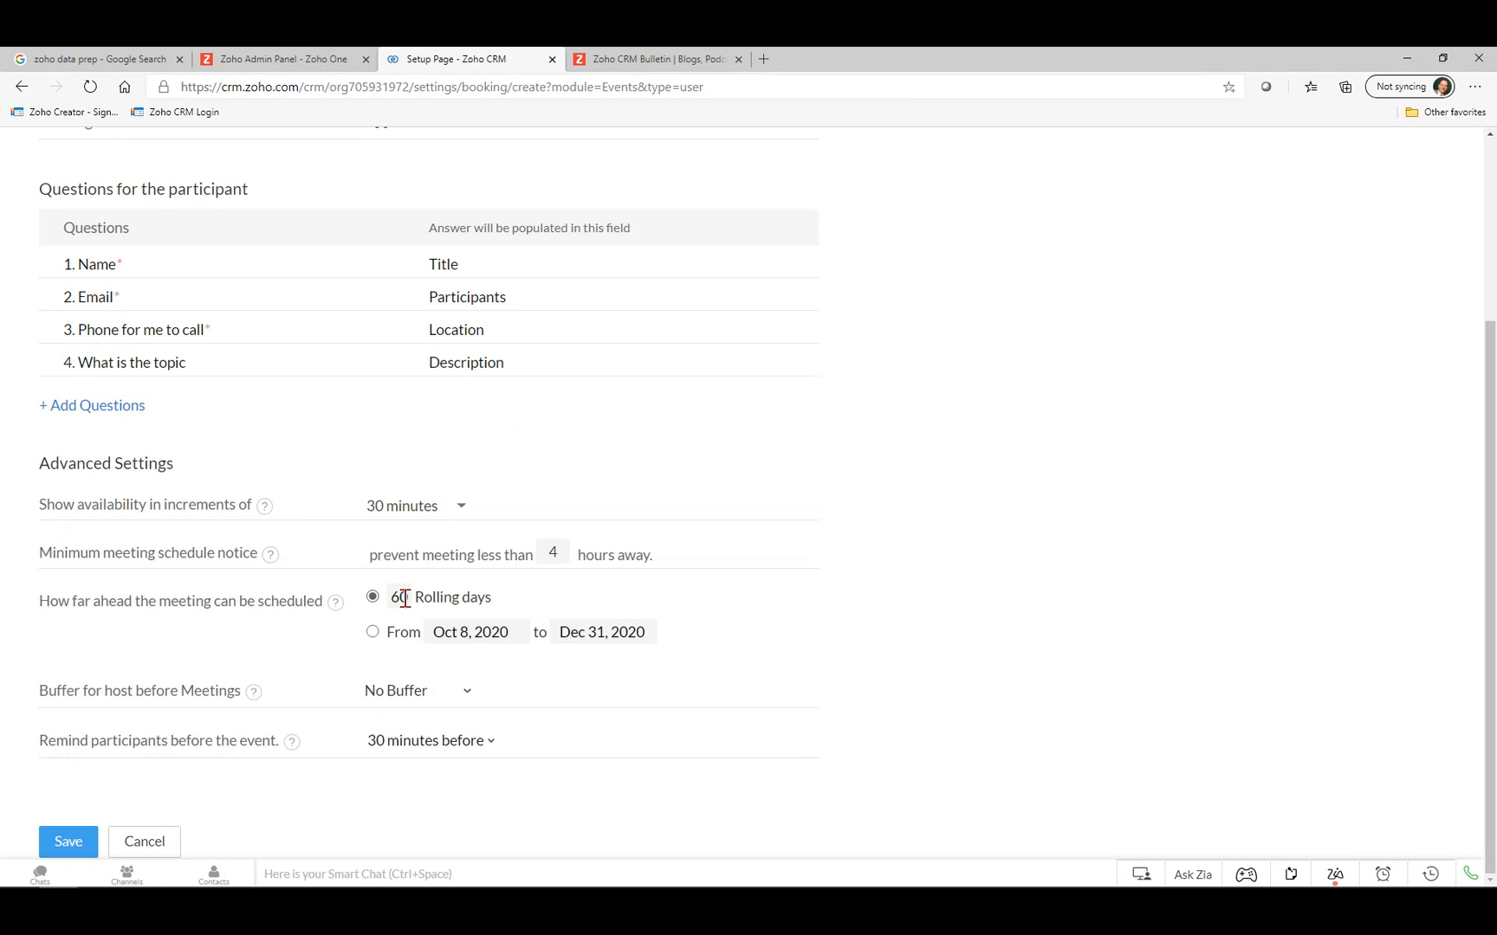
Set the Buffer for host before Meetings to 10 minutes.
click(403, 704)
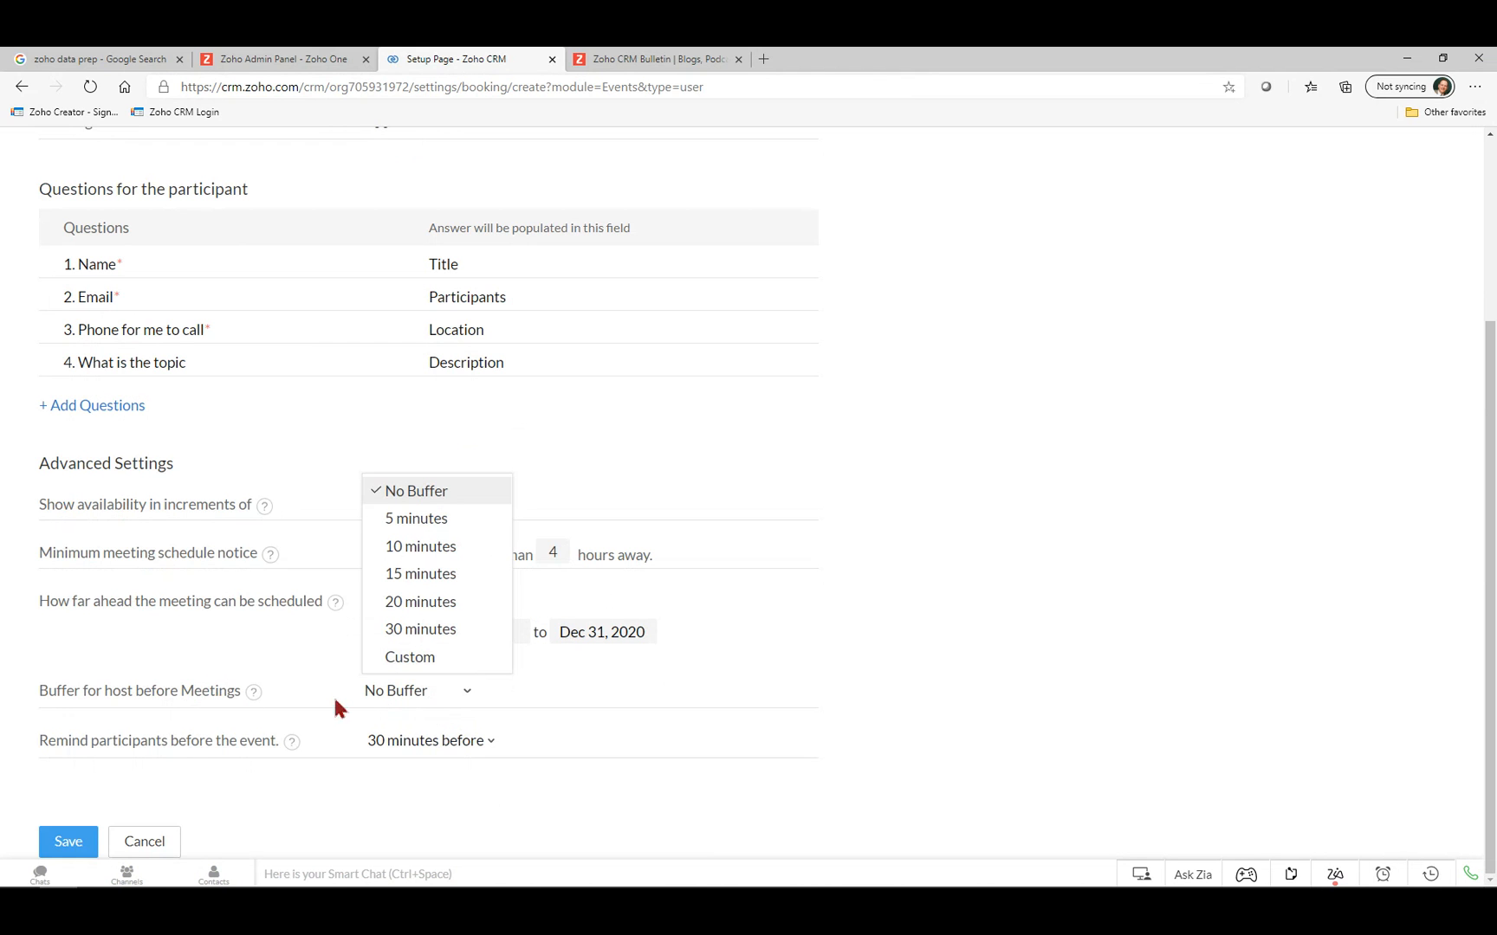
click(421, 554)
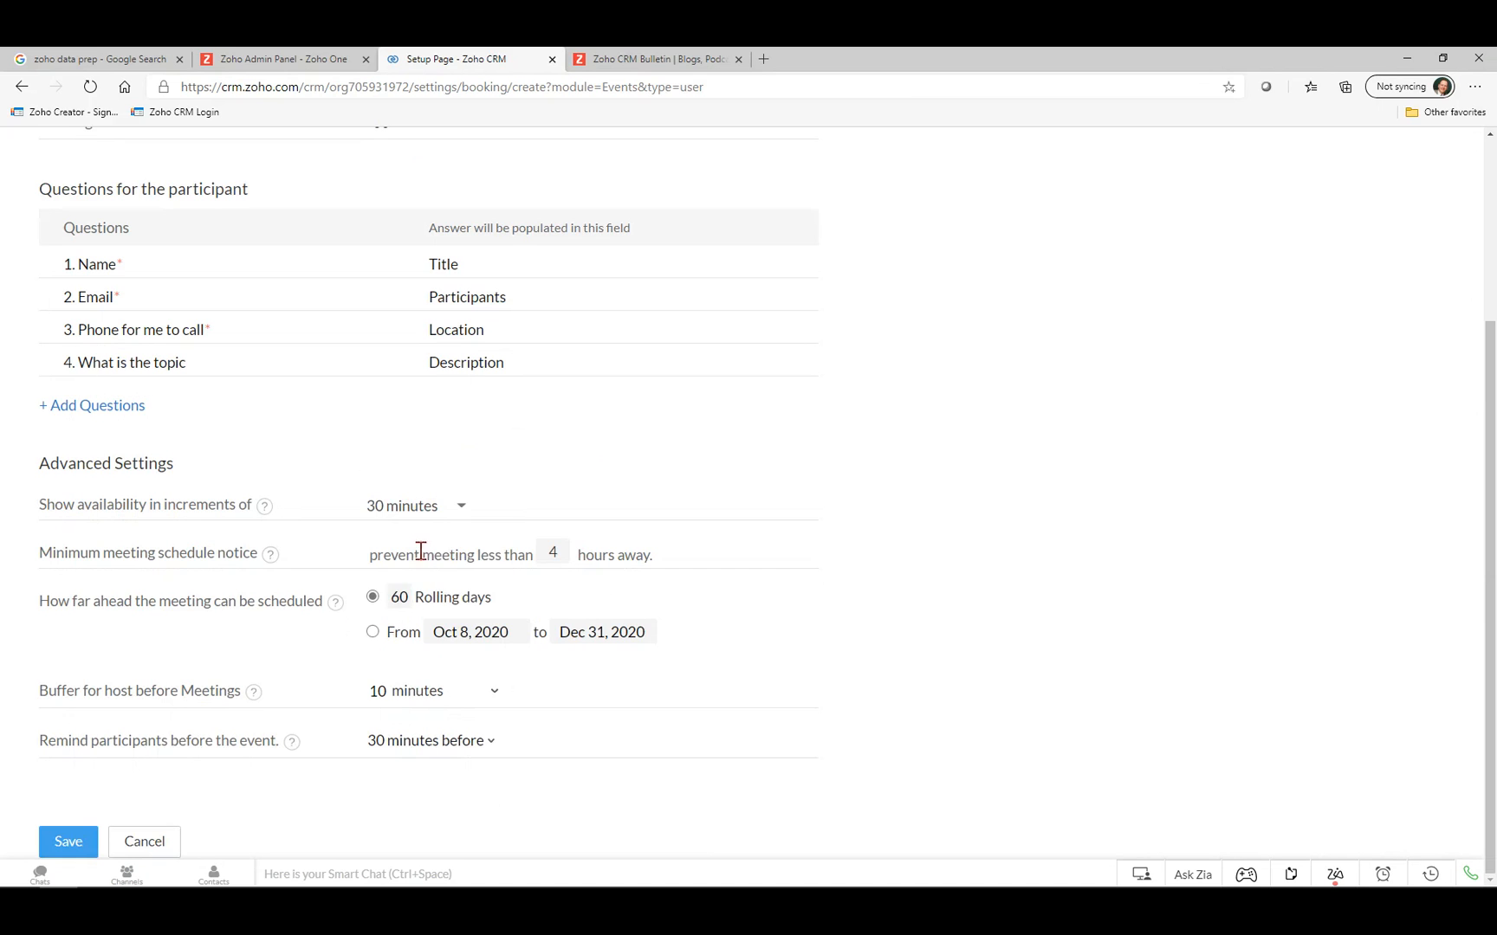
scroll(738, 522, up, 3)
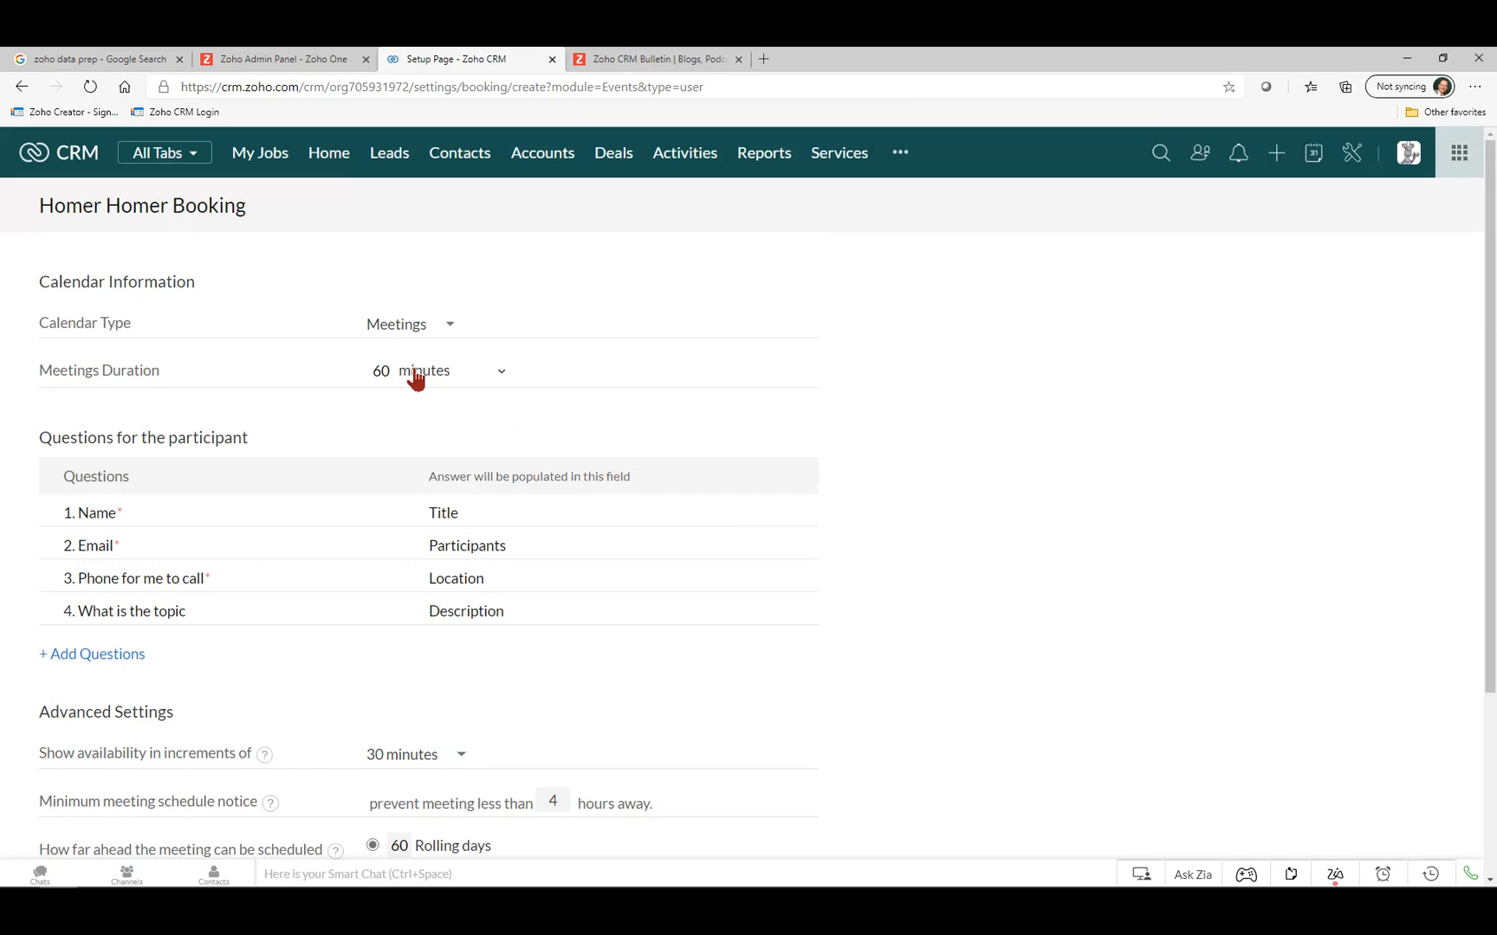
scroll(569, 423, down, 3)
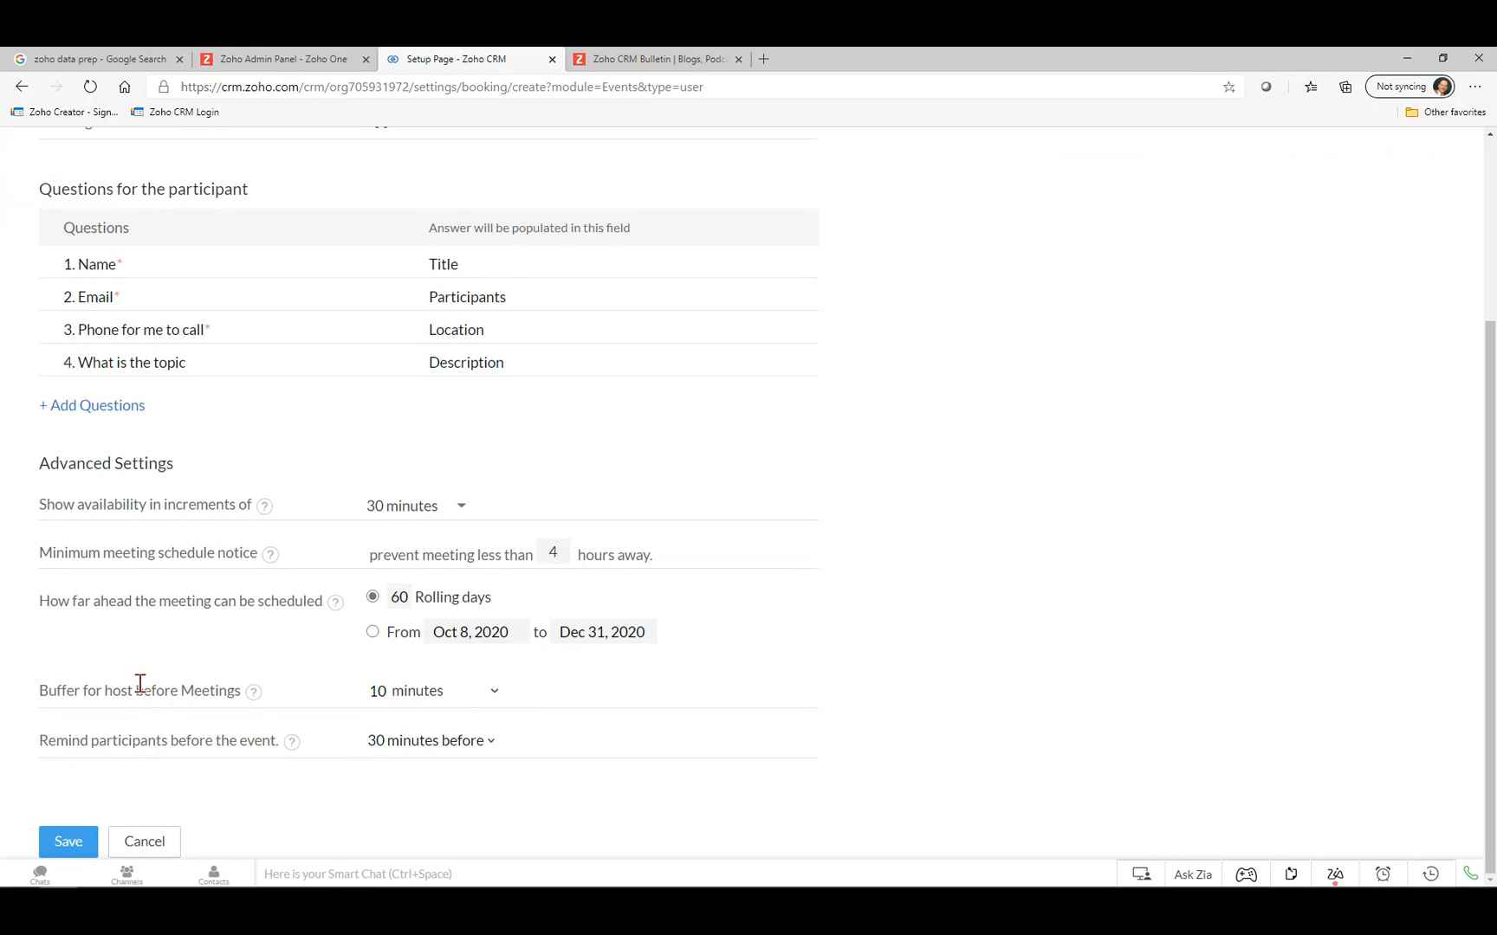
Change the host buffer before meetings to 5 minutes.
click(428, 707)
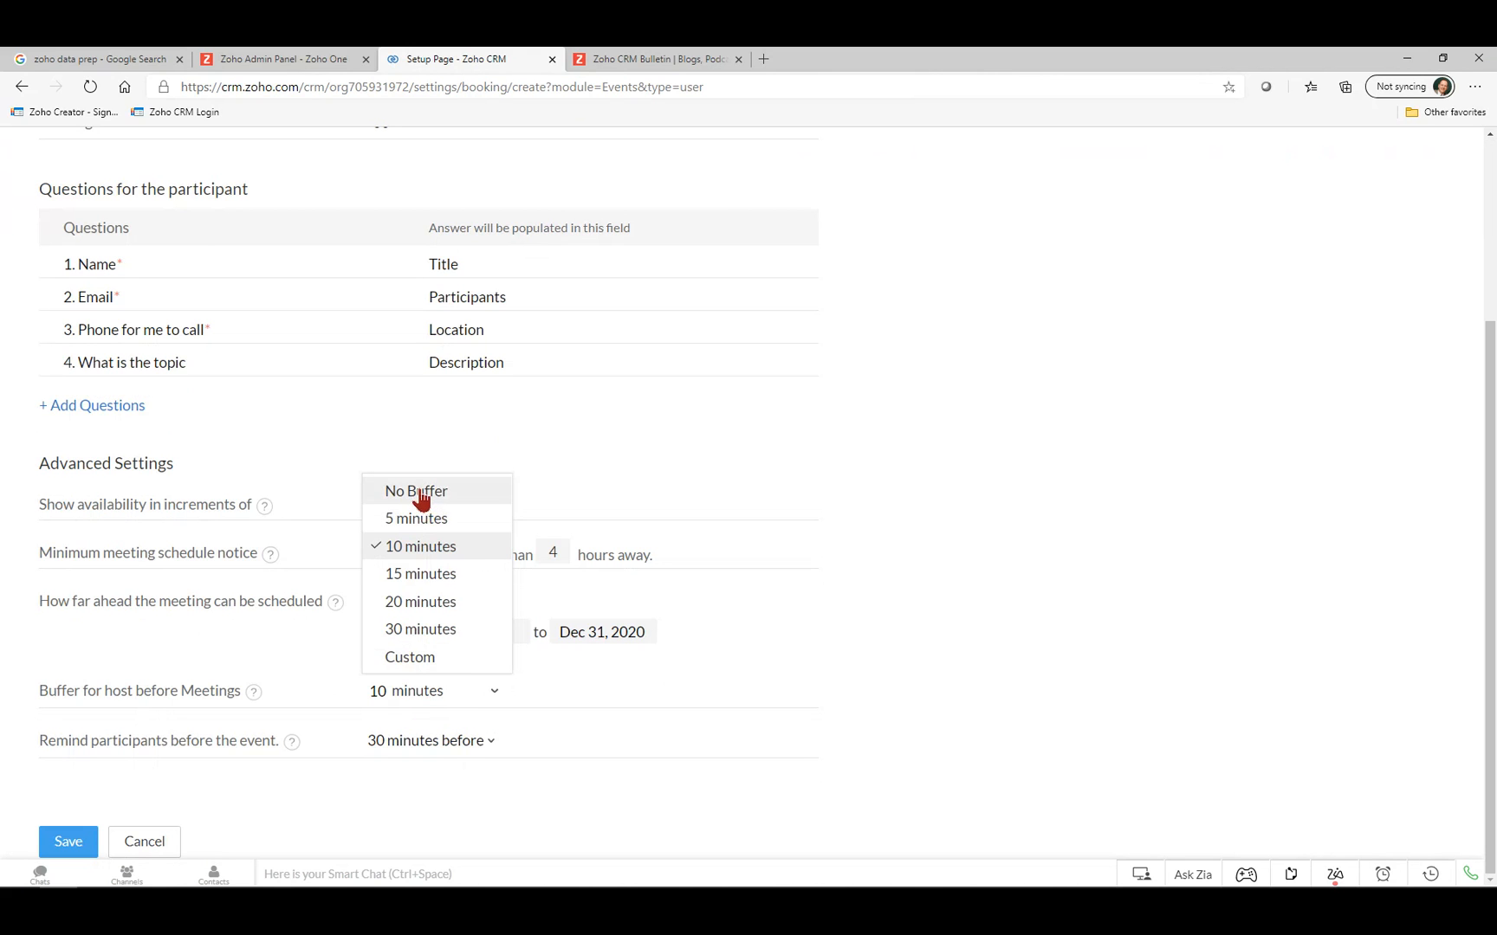
click(419, 523)
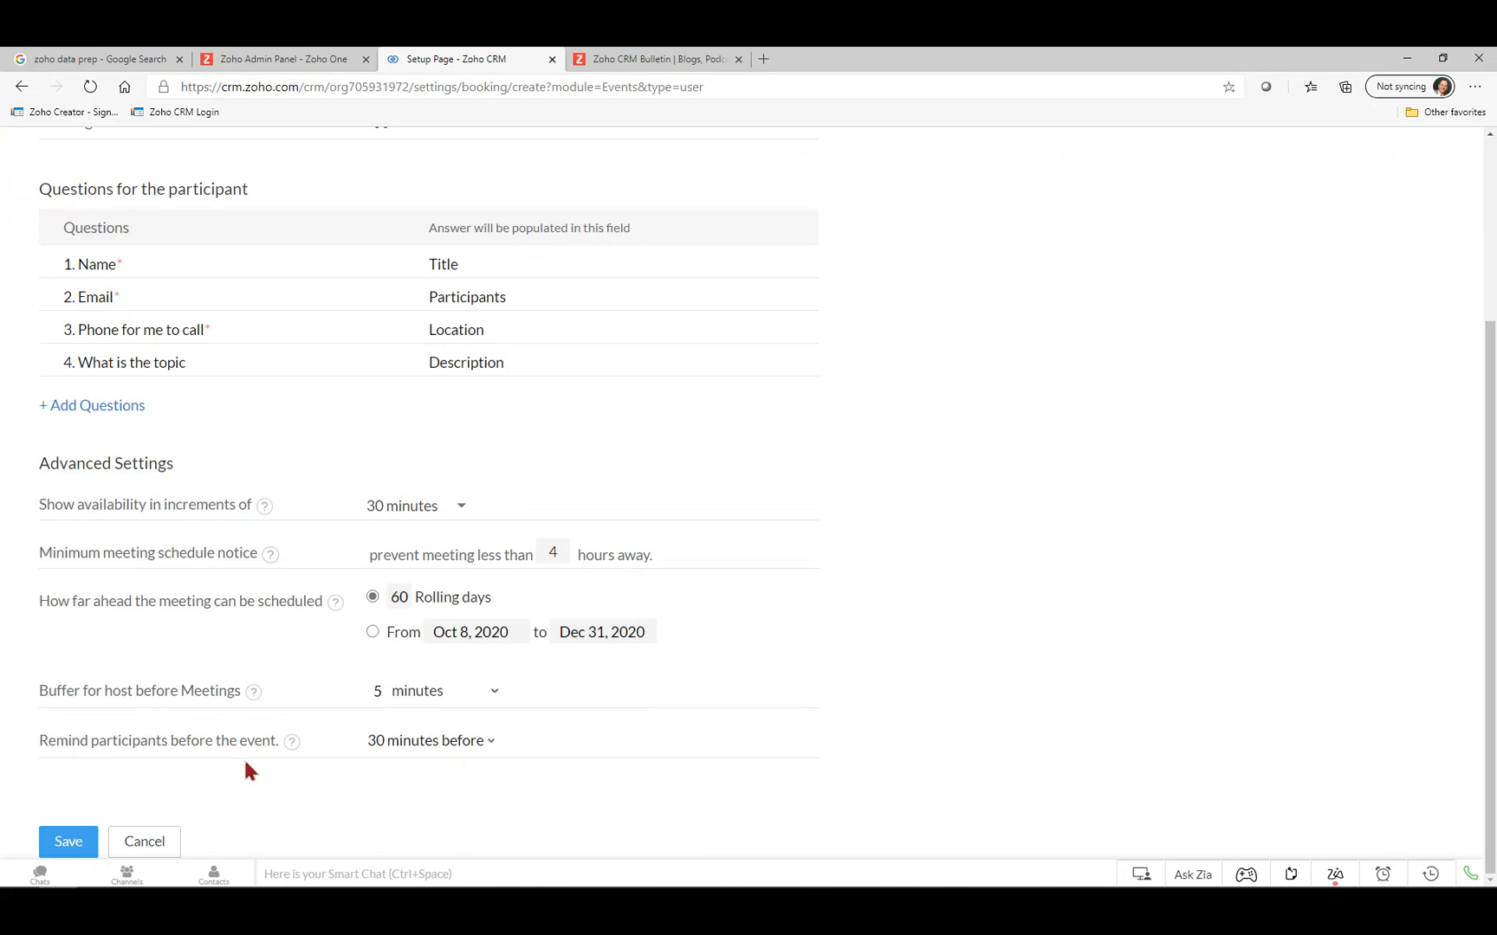
Review the booking settings and save the '60 minutes meeting' personal booking.
scroll(563, 483, up, 3)
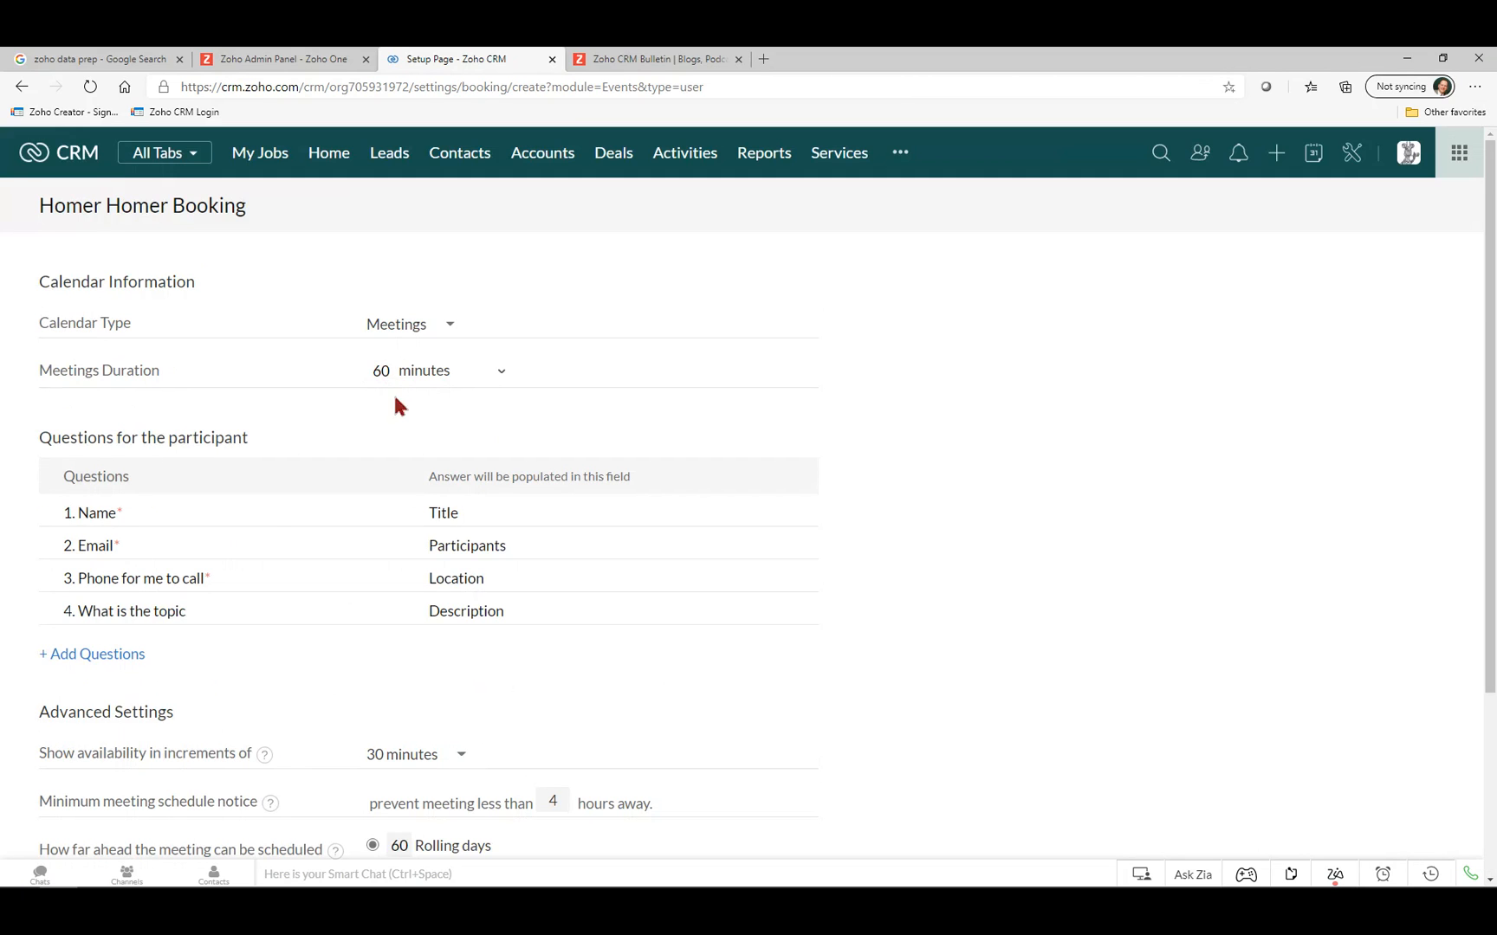
scroll(387, 475, down, 3)
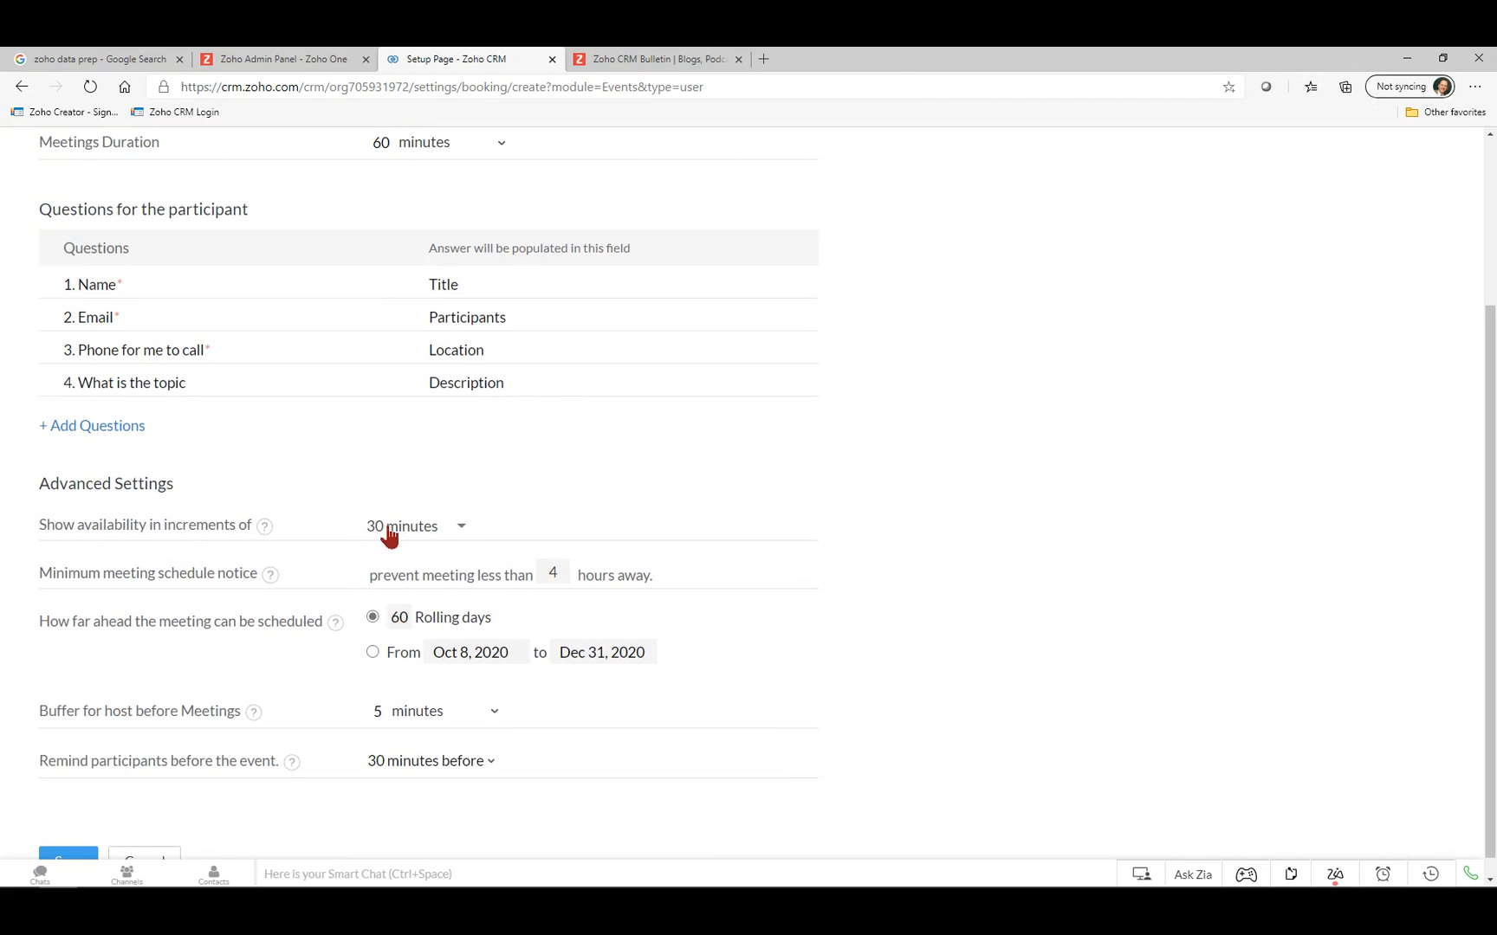
scroll(456, 482, up, 3)
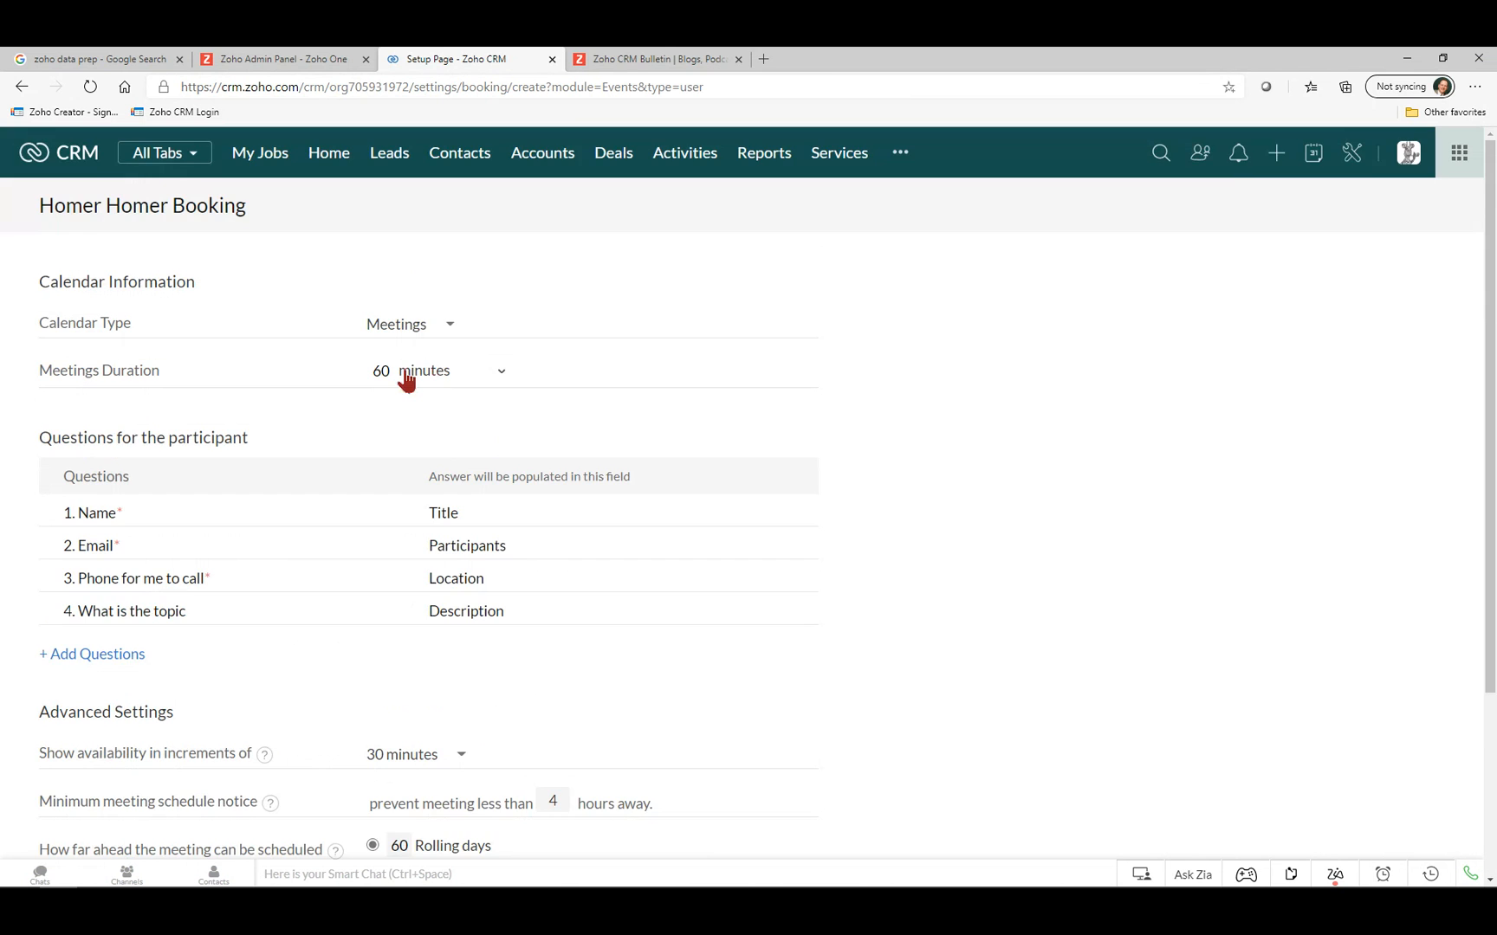
scroll(355, 555, down, 3)
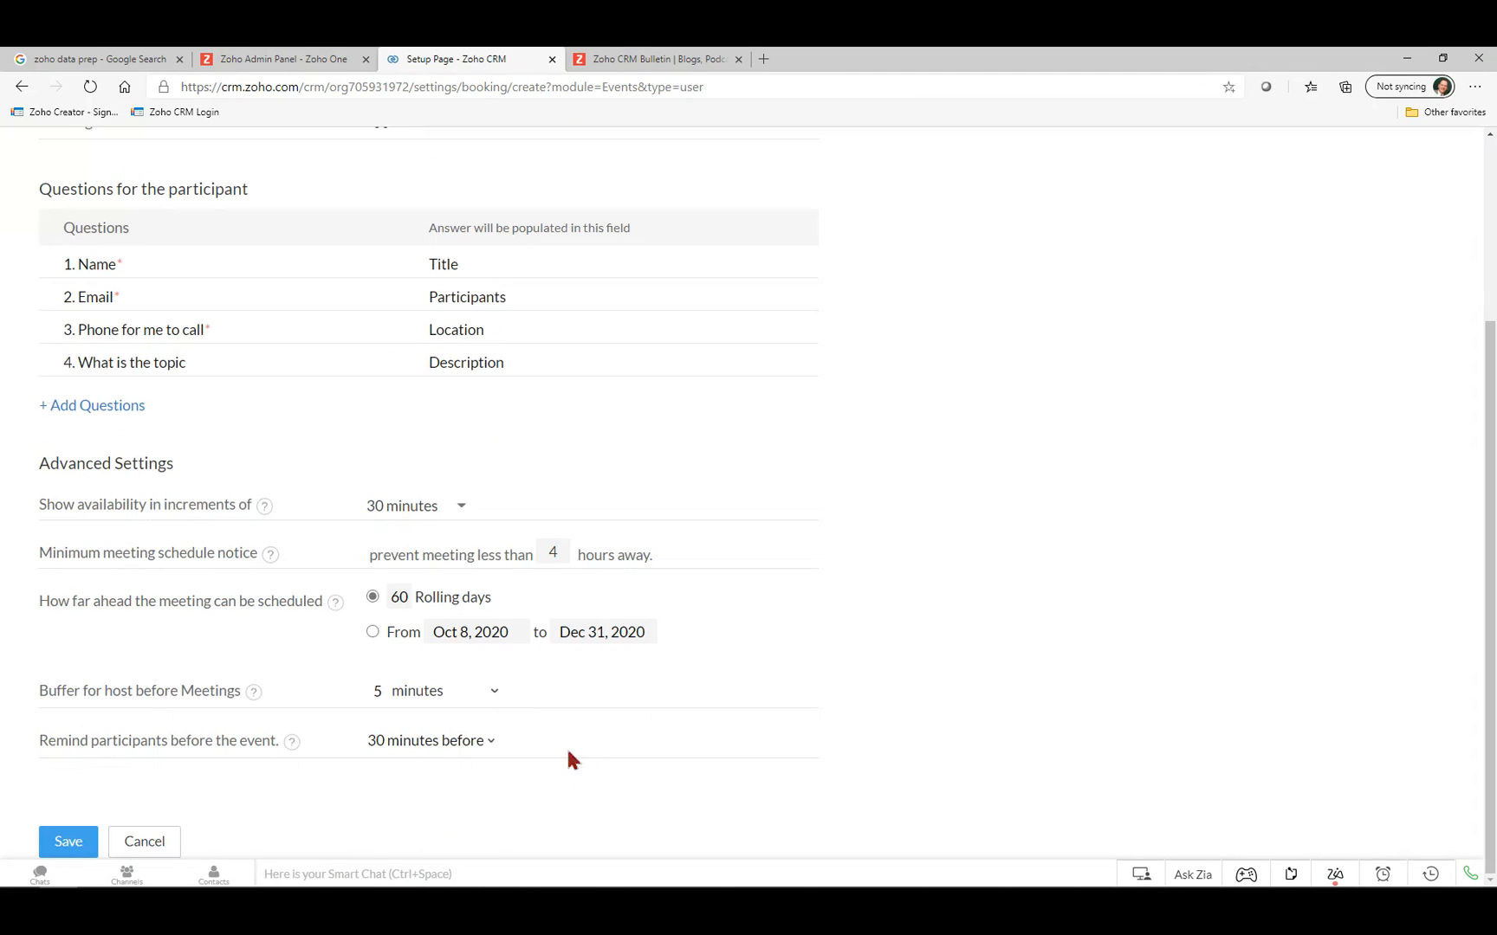
scroll(585, 731, up, 3)
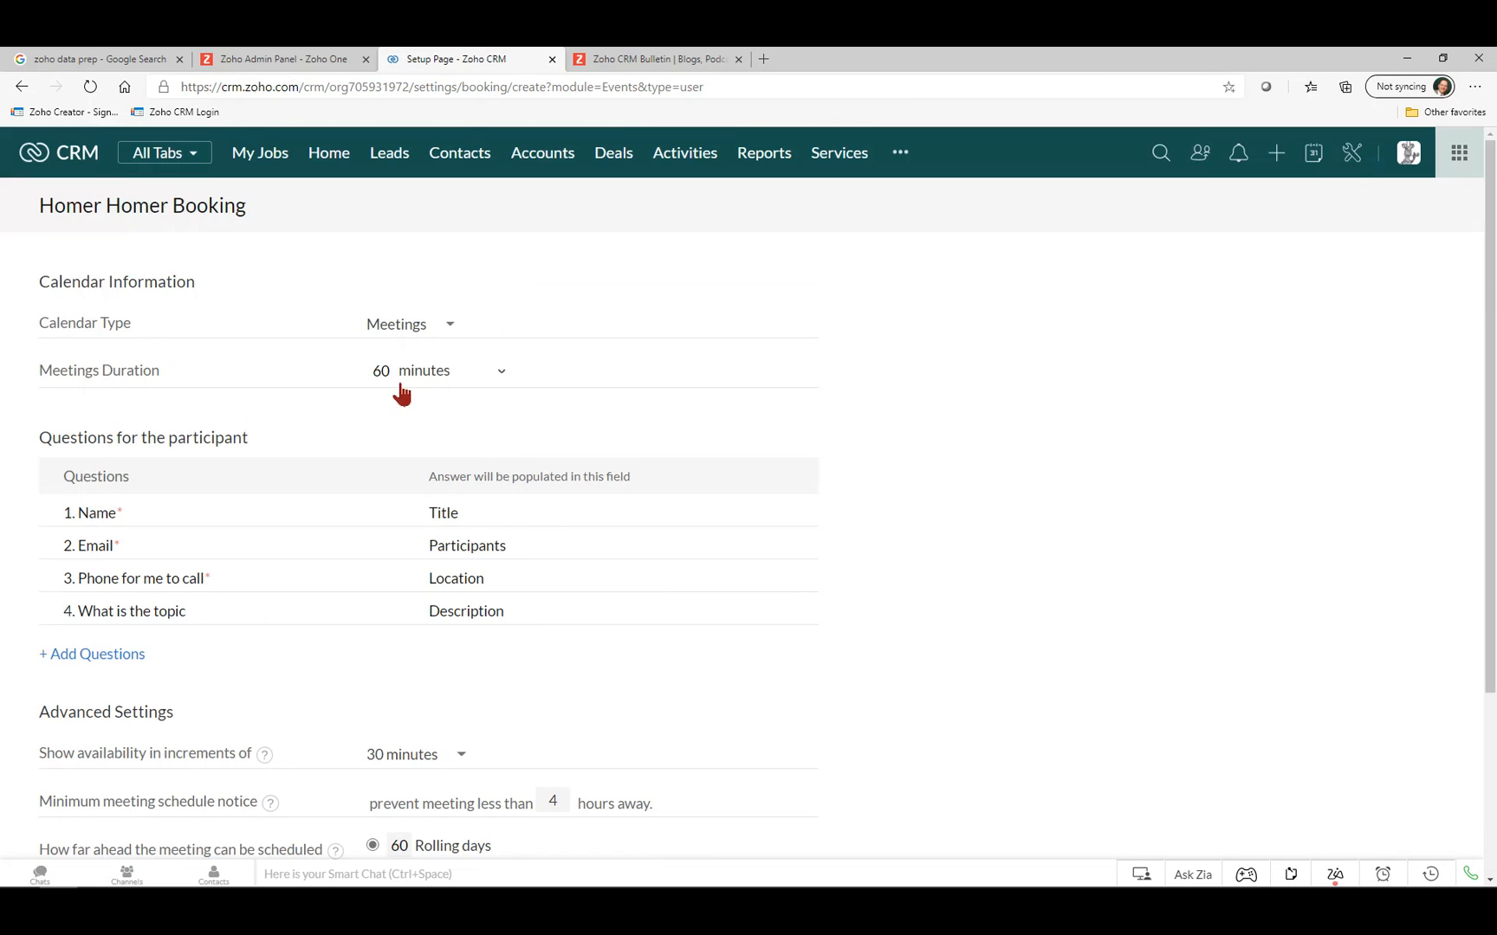
scroll(507, 565, down, 3)
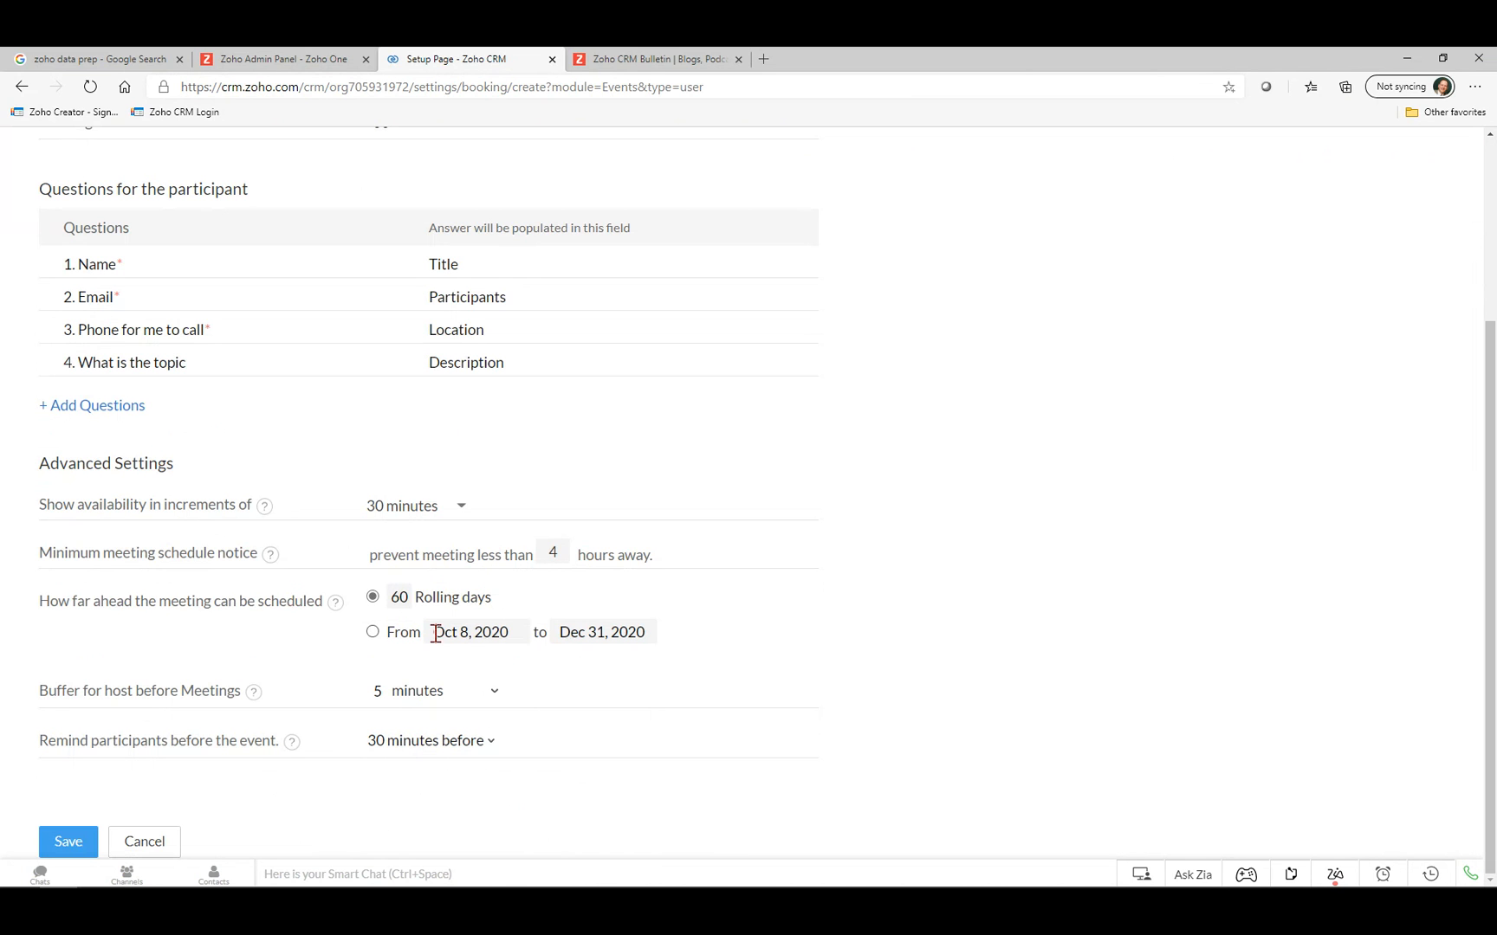
click(62, 847)
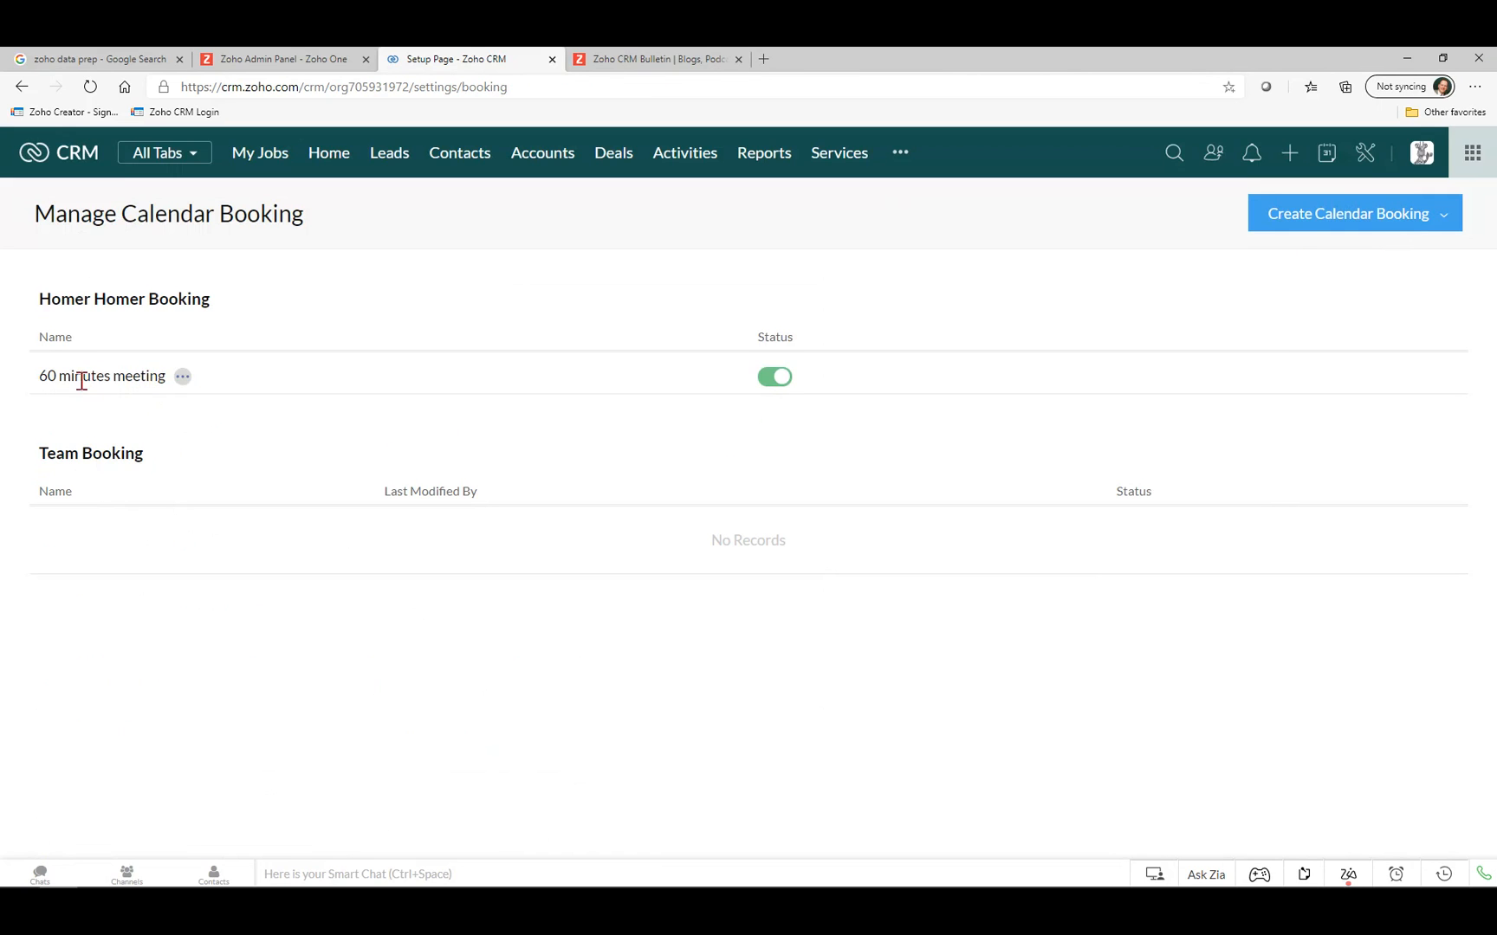
Copy the 60 minutes meeting's booking link and open a blank browser tab.
click(183, 377)
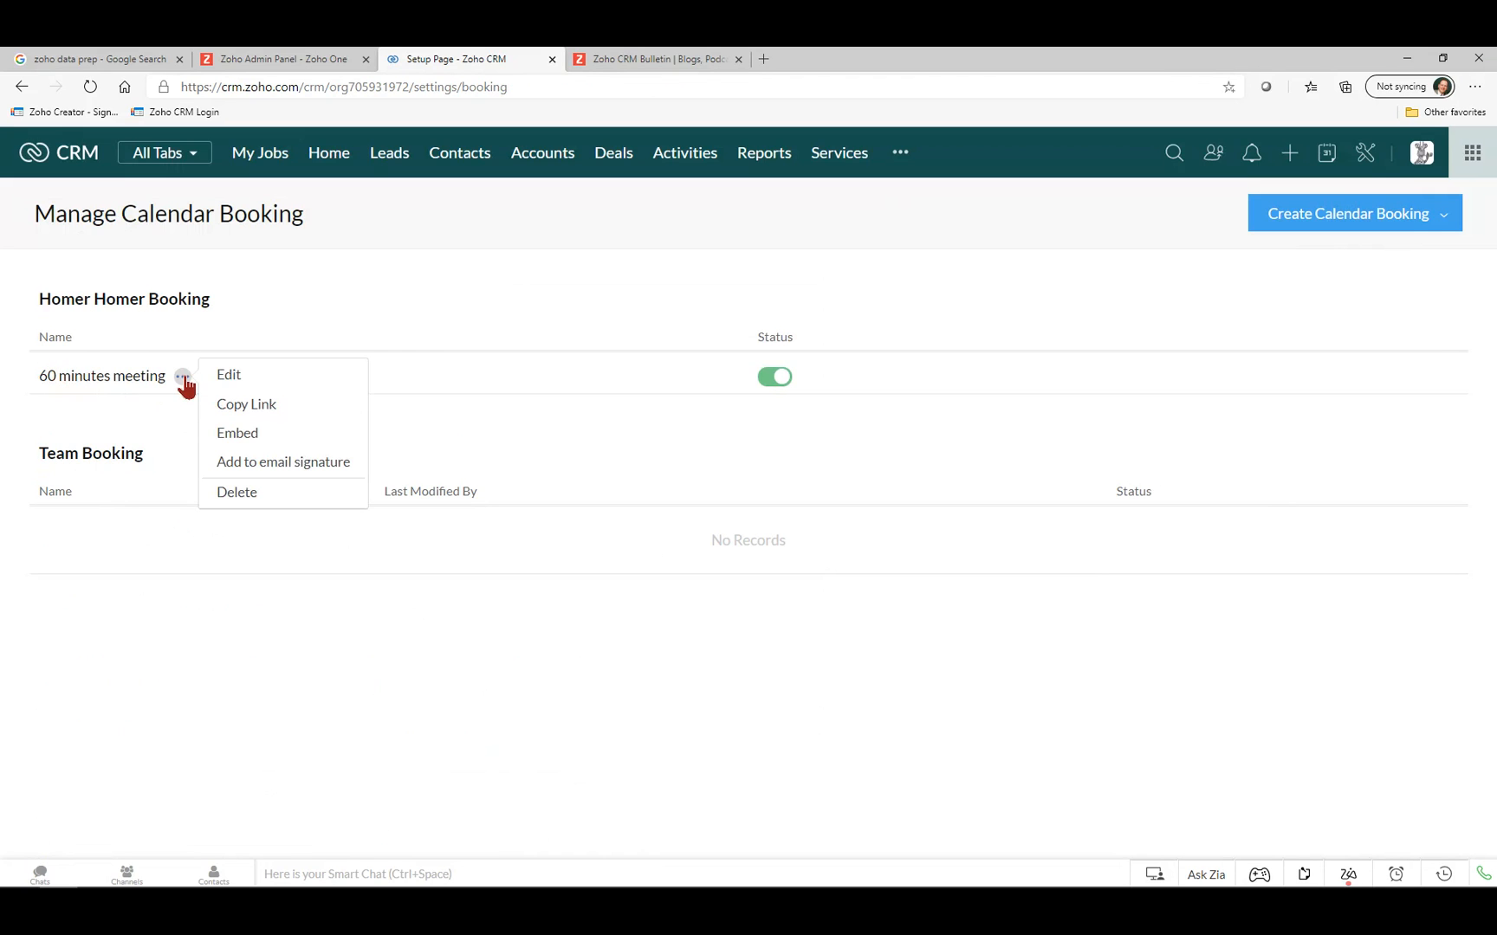
click(246, 407)
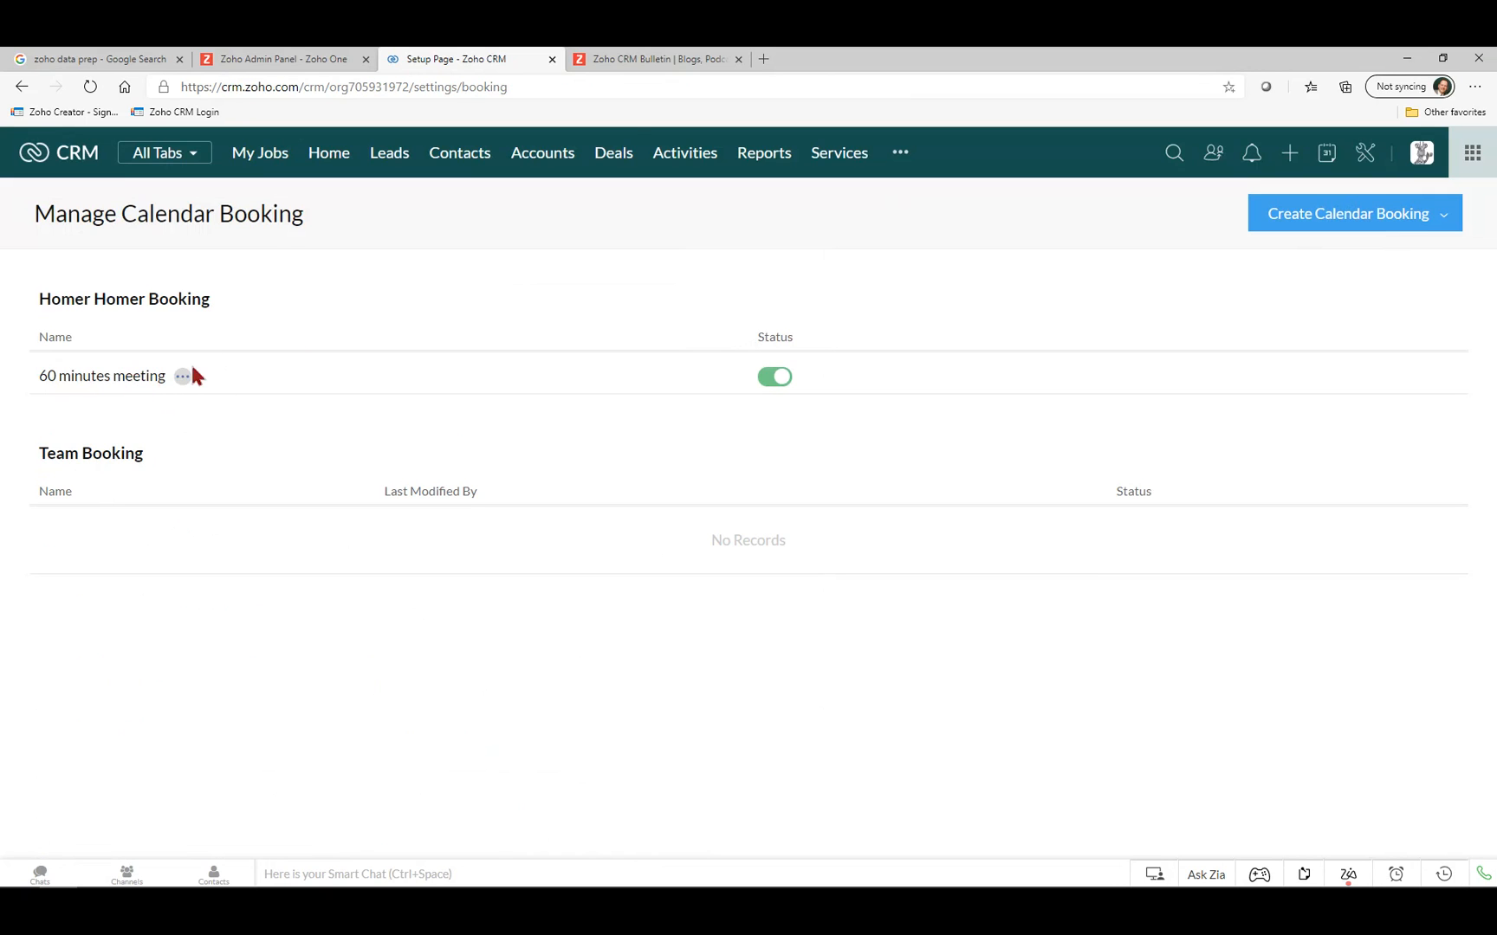
click(763, 59)
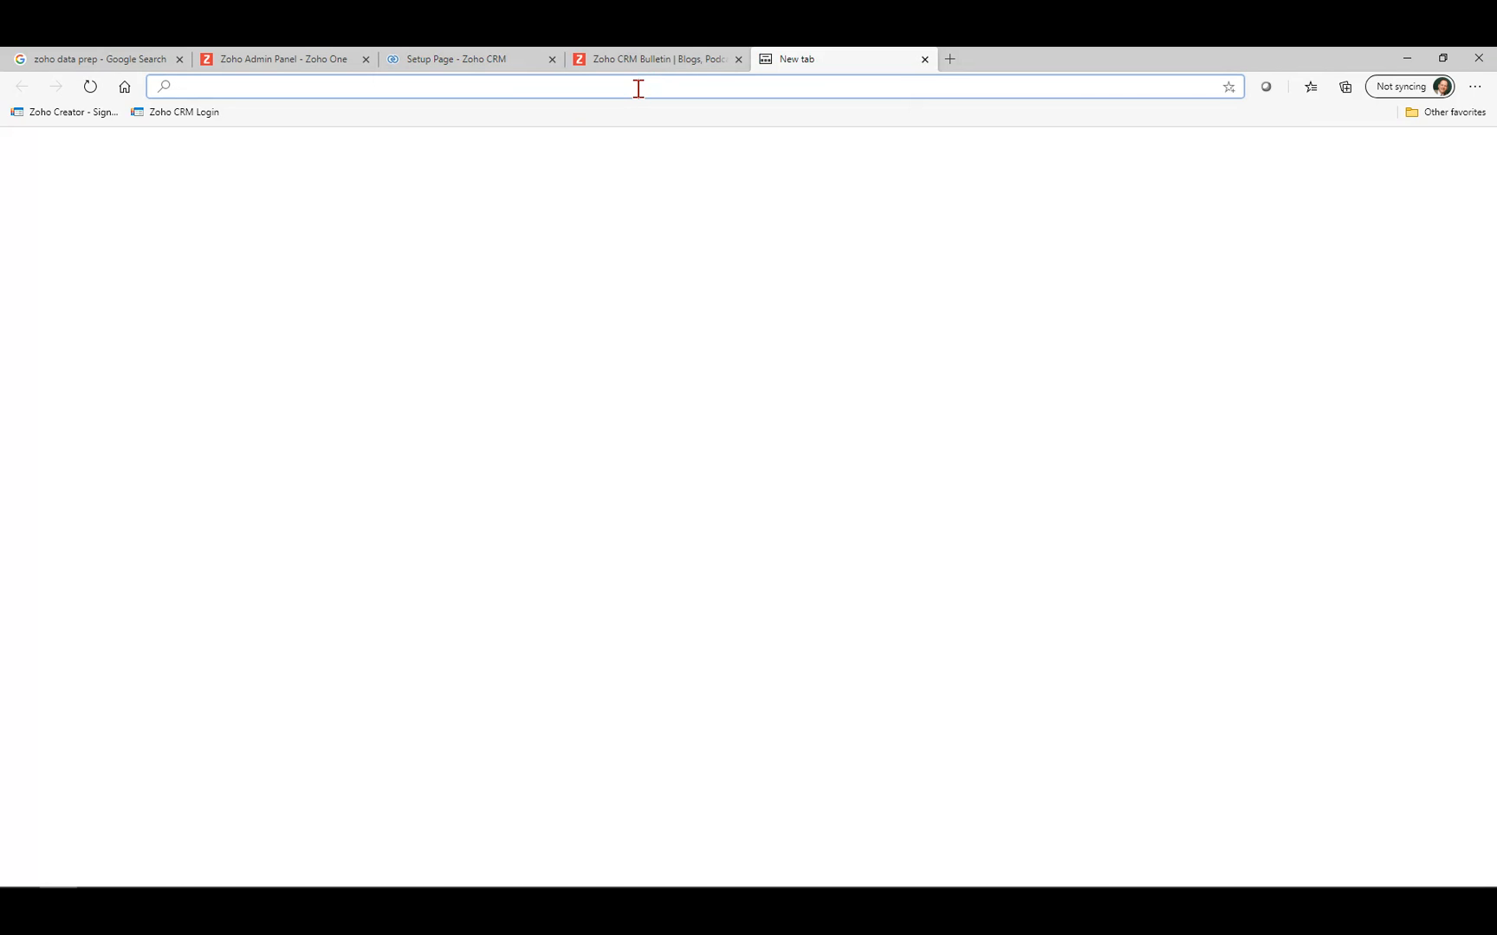
Load the pasted booking link and view the available times for Fri Oct 9.
key(ctrl+v)
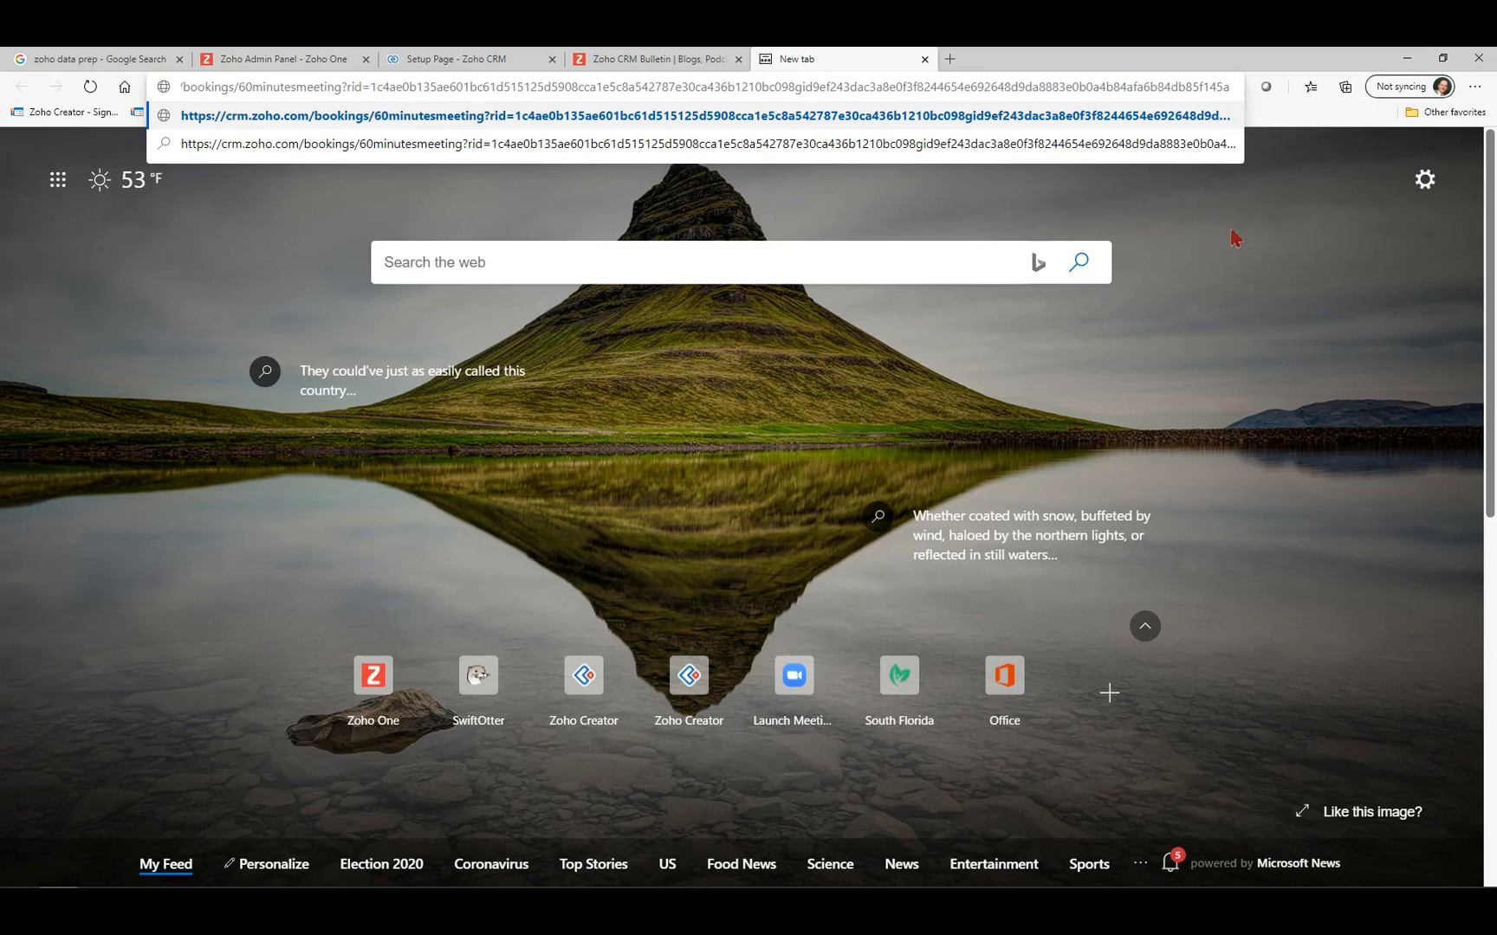
key(Return)
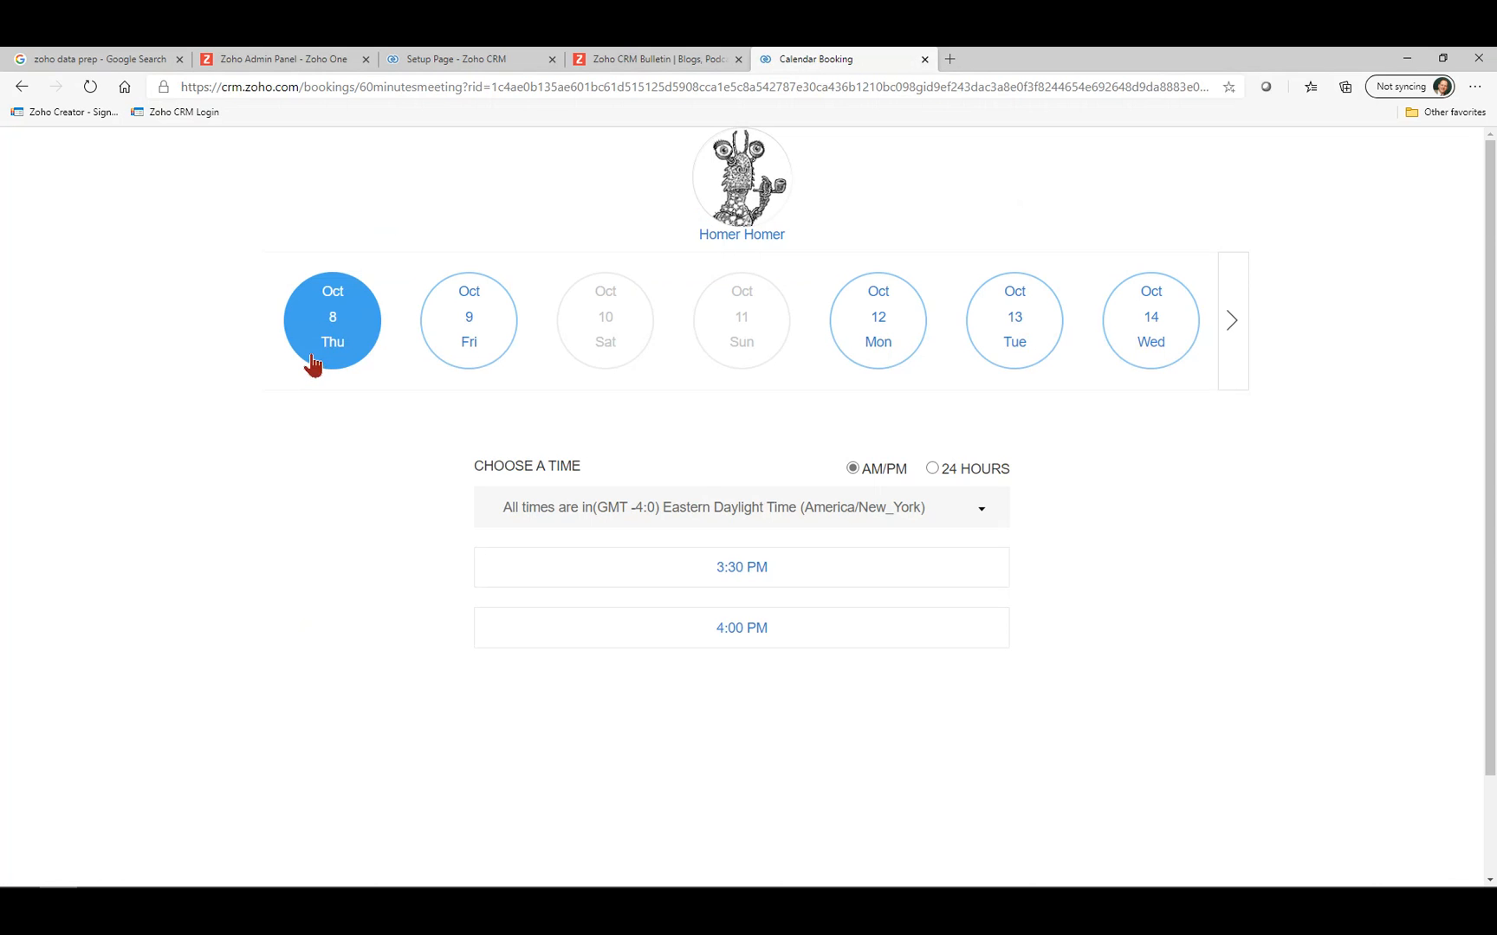
scroll(752, 601, down, 1)
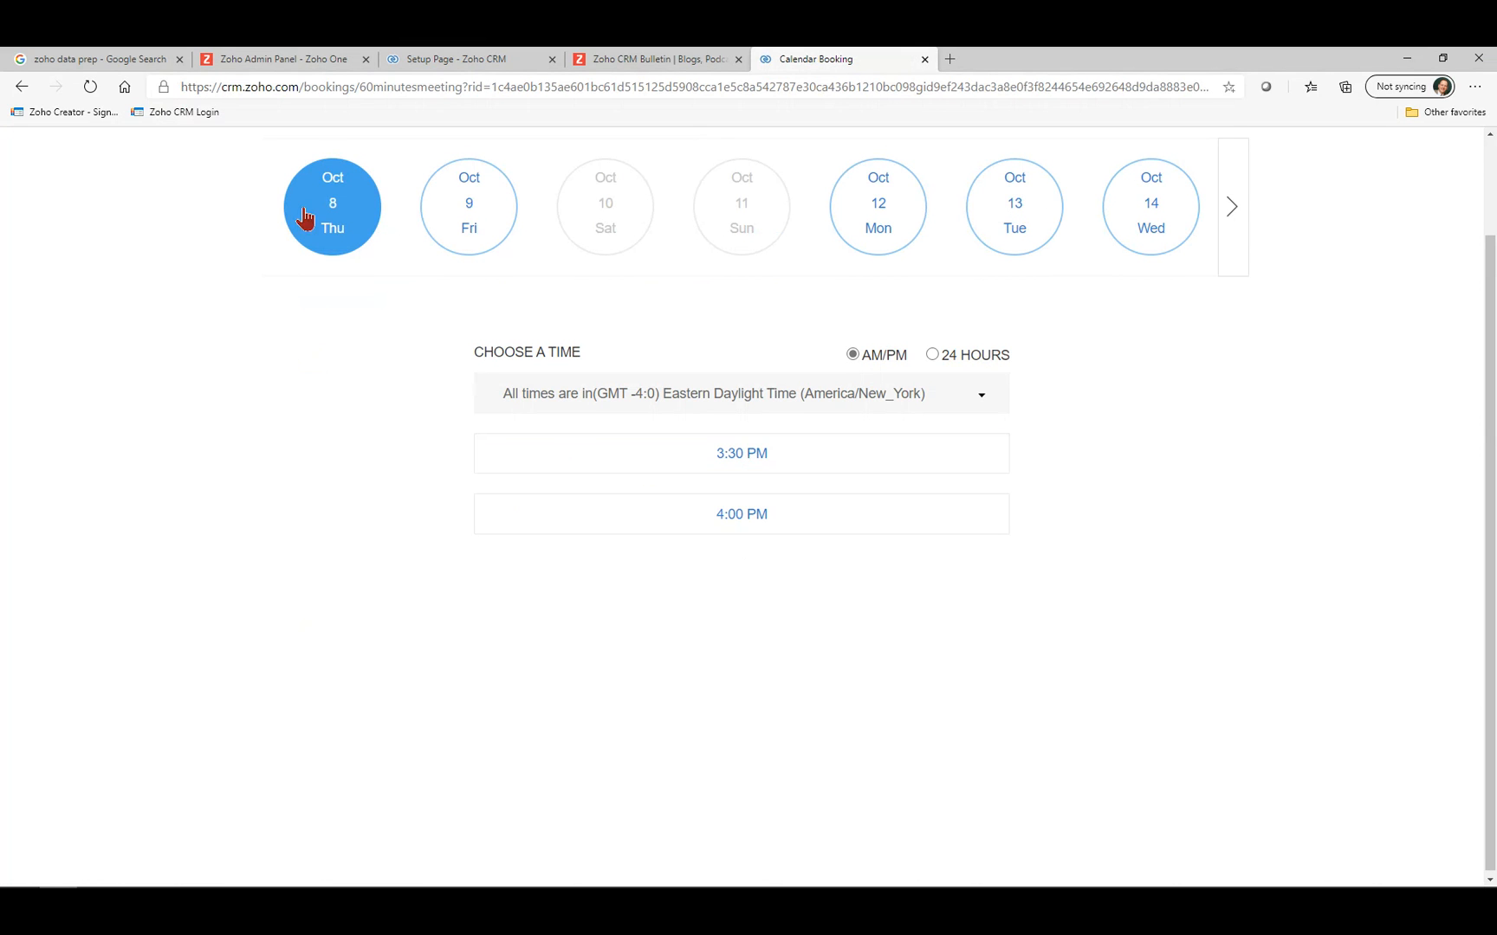
click(473, 210)
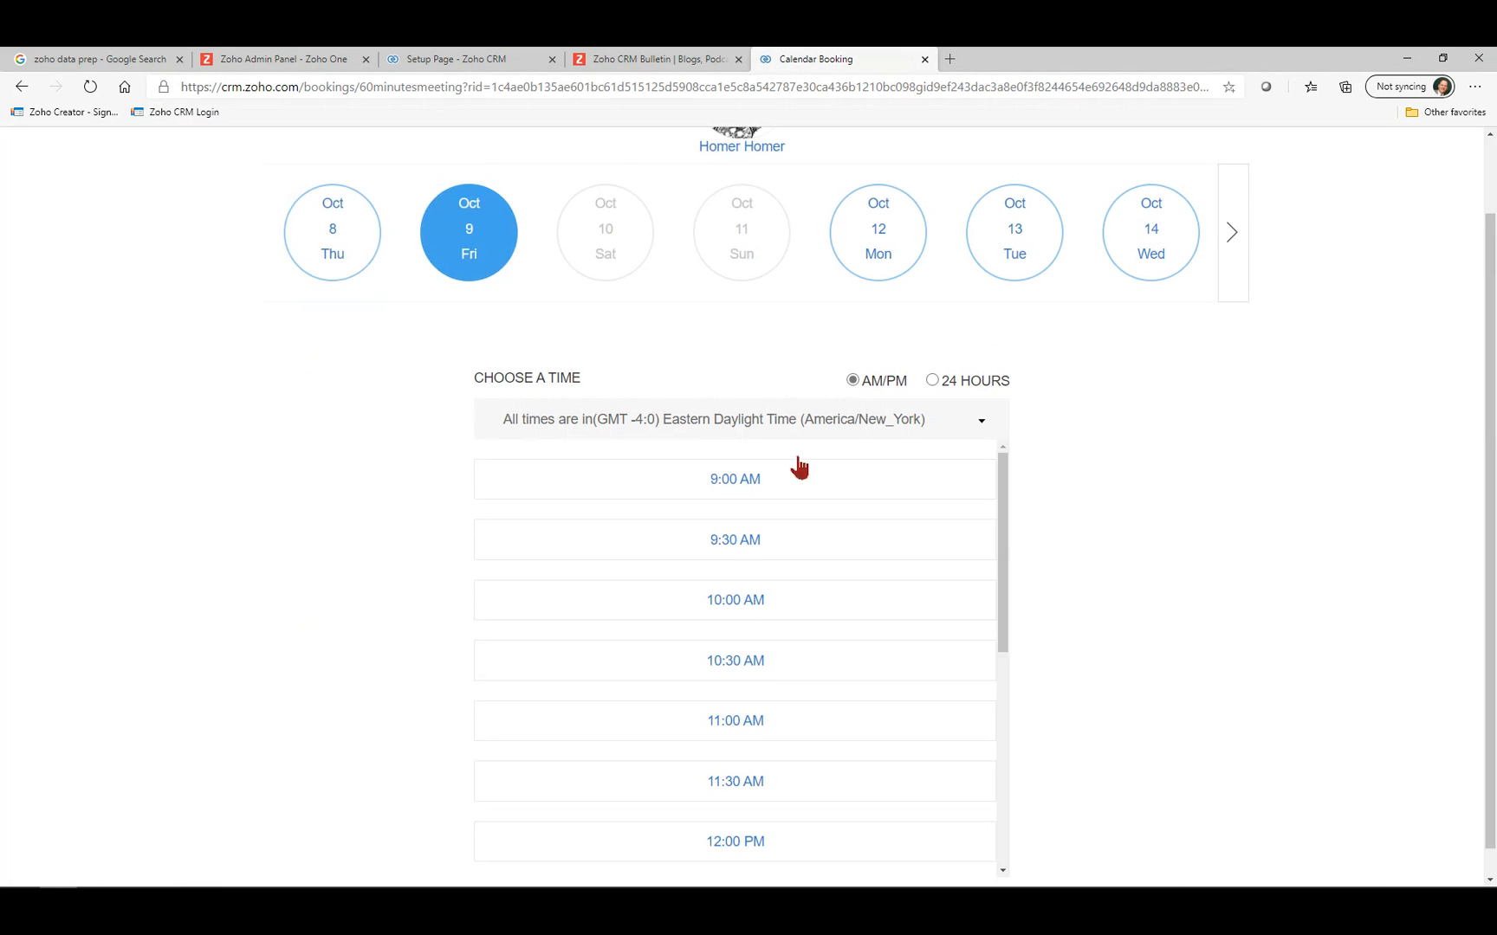
scroll(1018, 577, down, 1)
scroll(992, 622, down, 5)
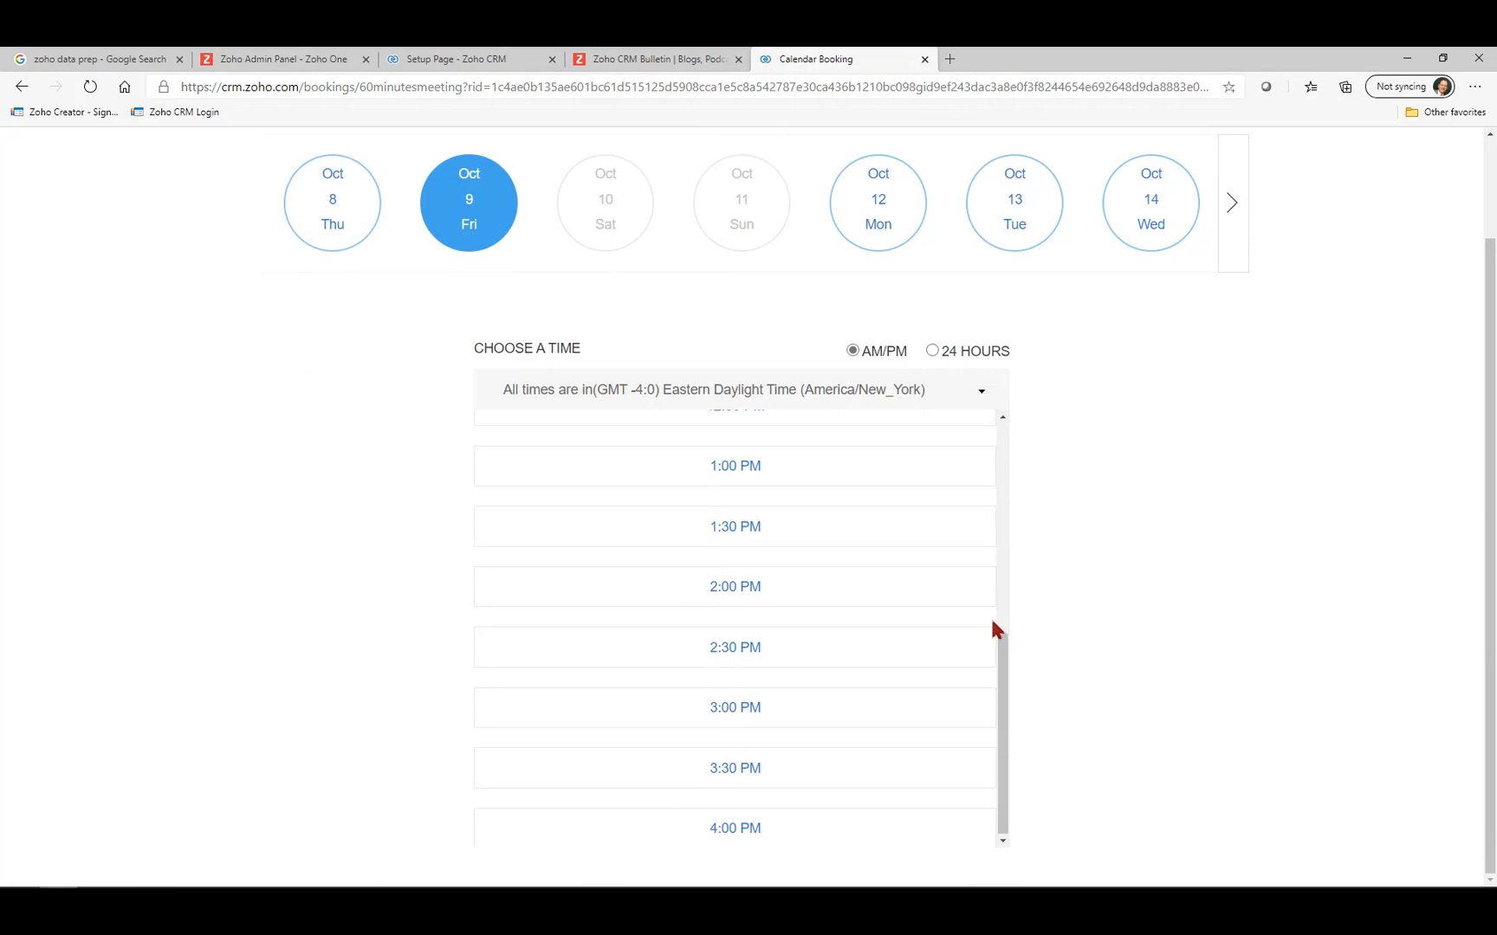
scroll(991, 622, up, 2)
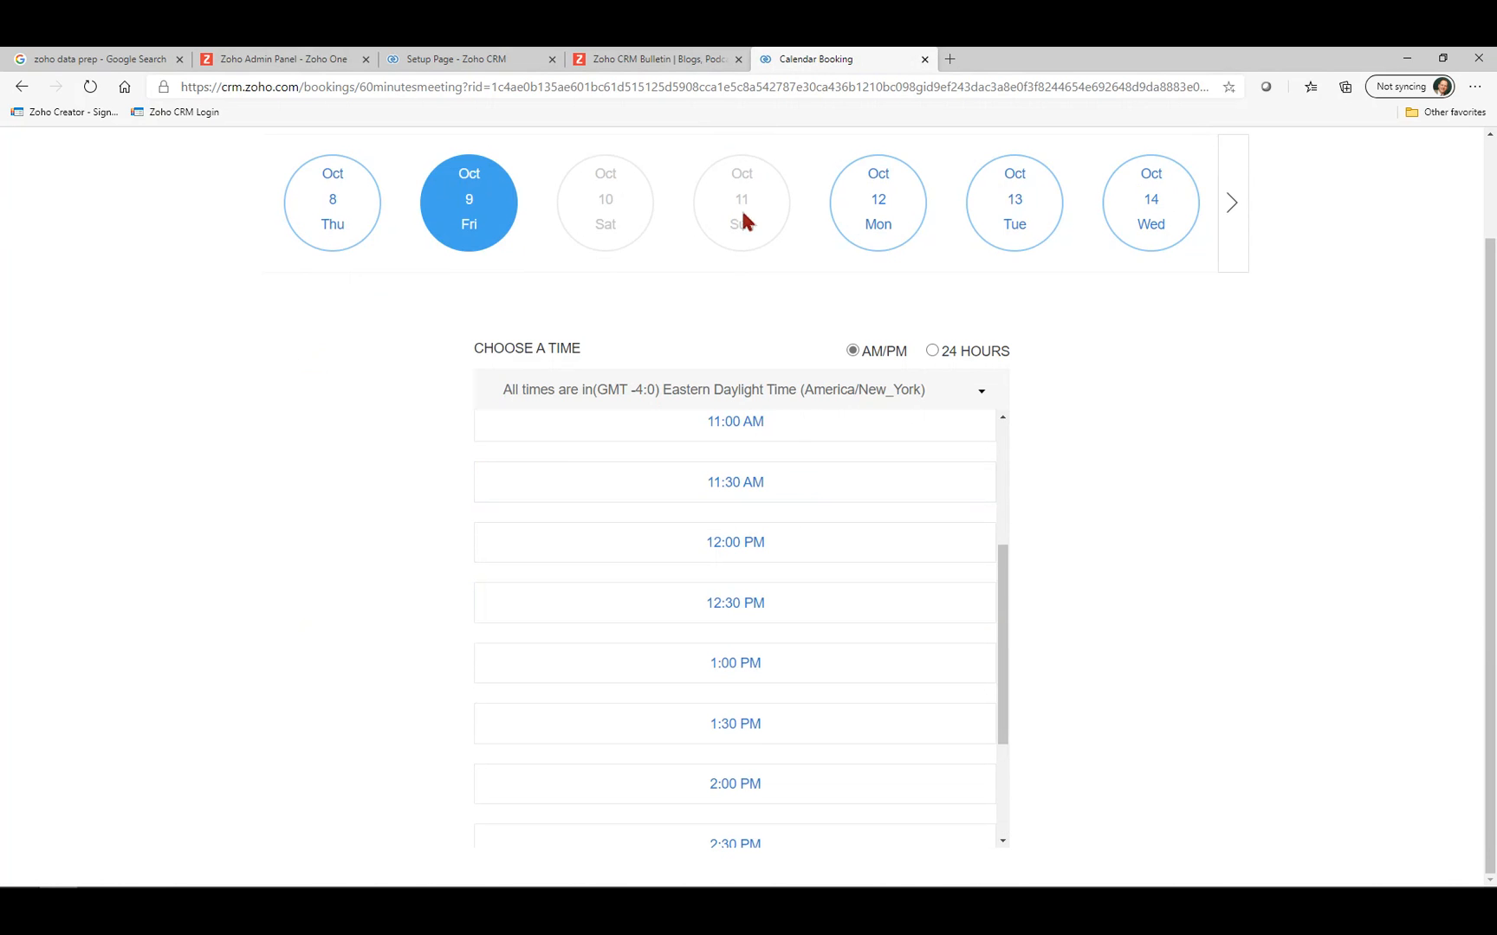
Page the date strip forward to the week of Nov 26, then back to Oct 8.
click(1231, 203)
click(1231, 203)
click(1232, 203)
click(1232, 203)
click(1232, 203)
click(1232, 202)
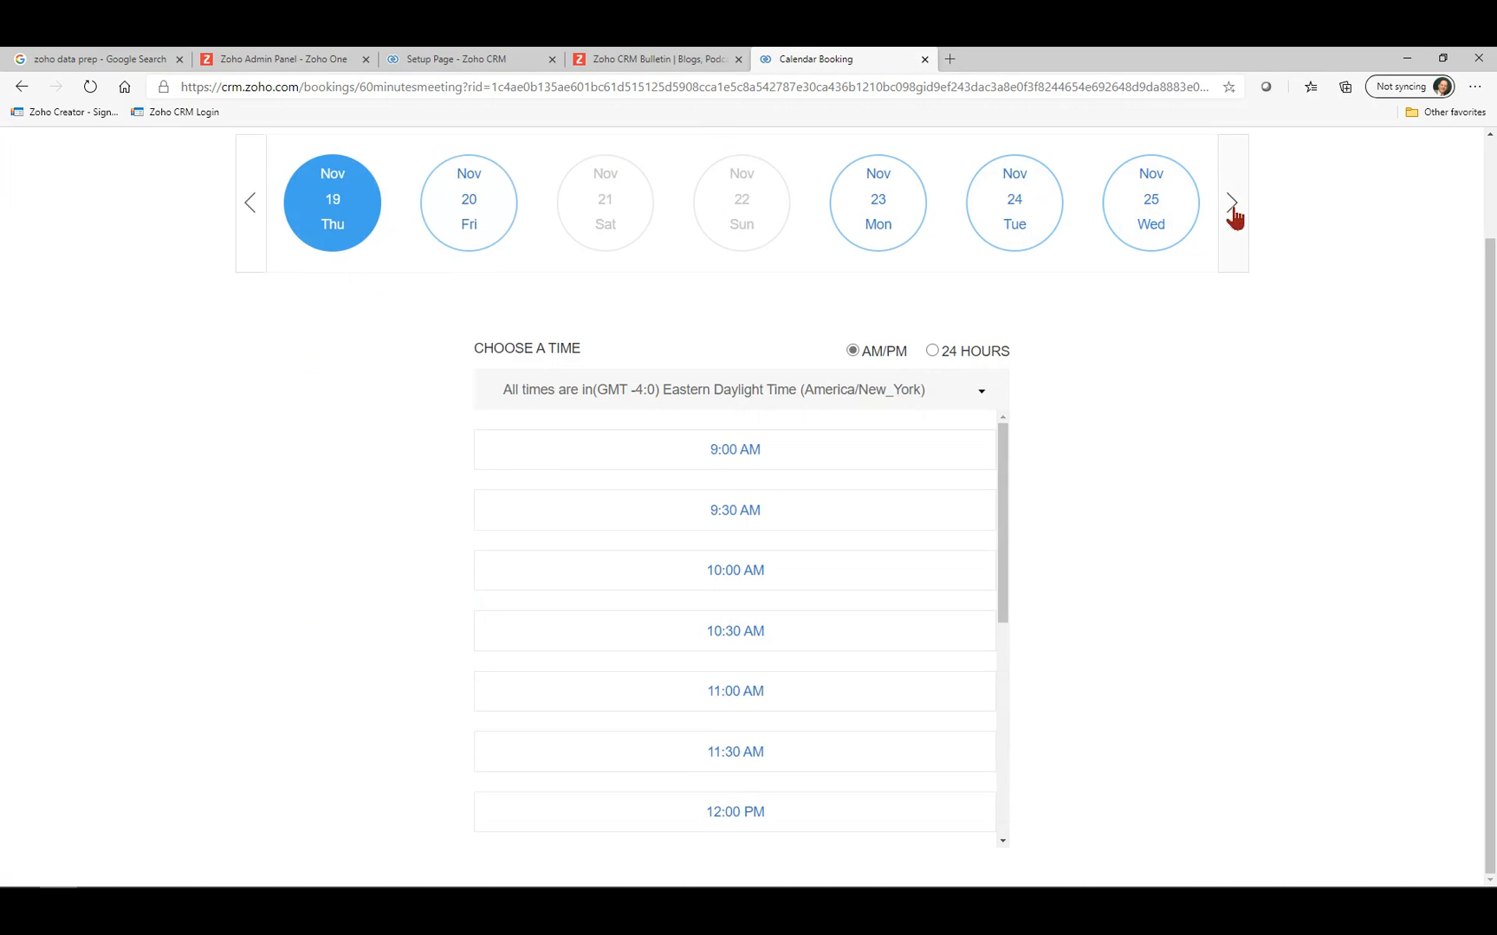
click(1232, 203)
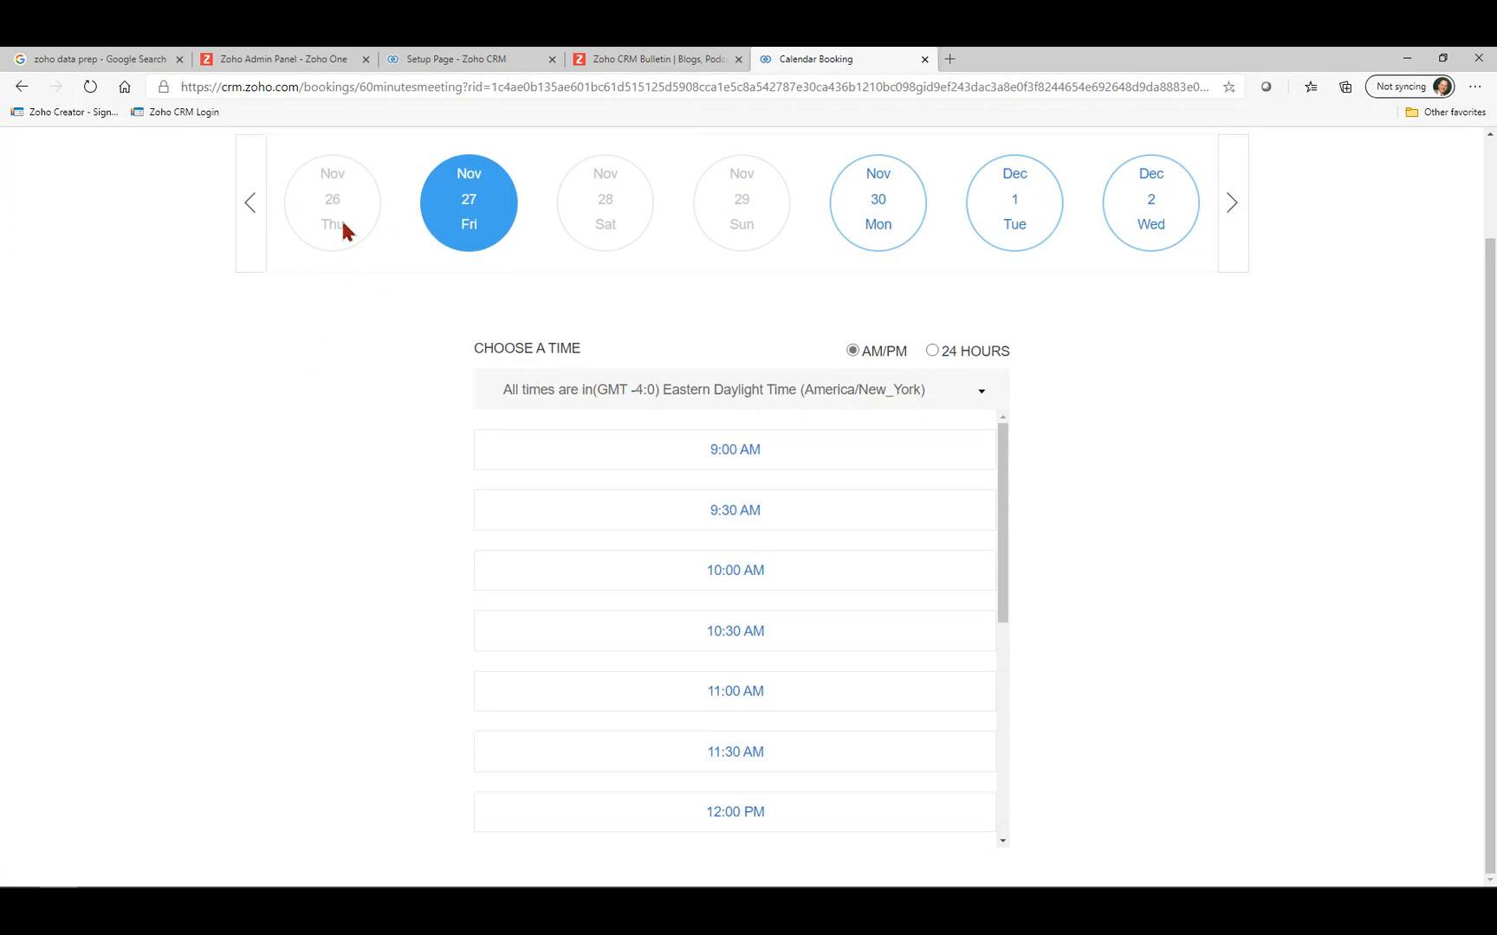
click(249, 206)
click(249, 206)
click(250, 206)
click(250, 206)
click(250, 206)
click(250, 206)
click(249, 206)
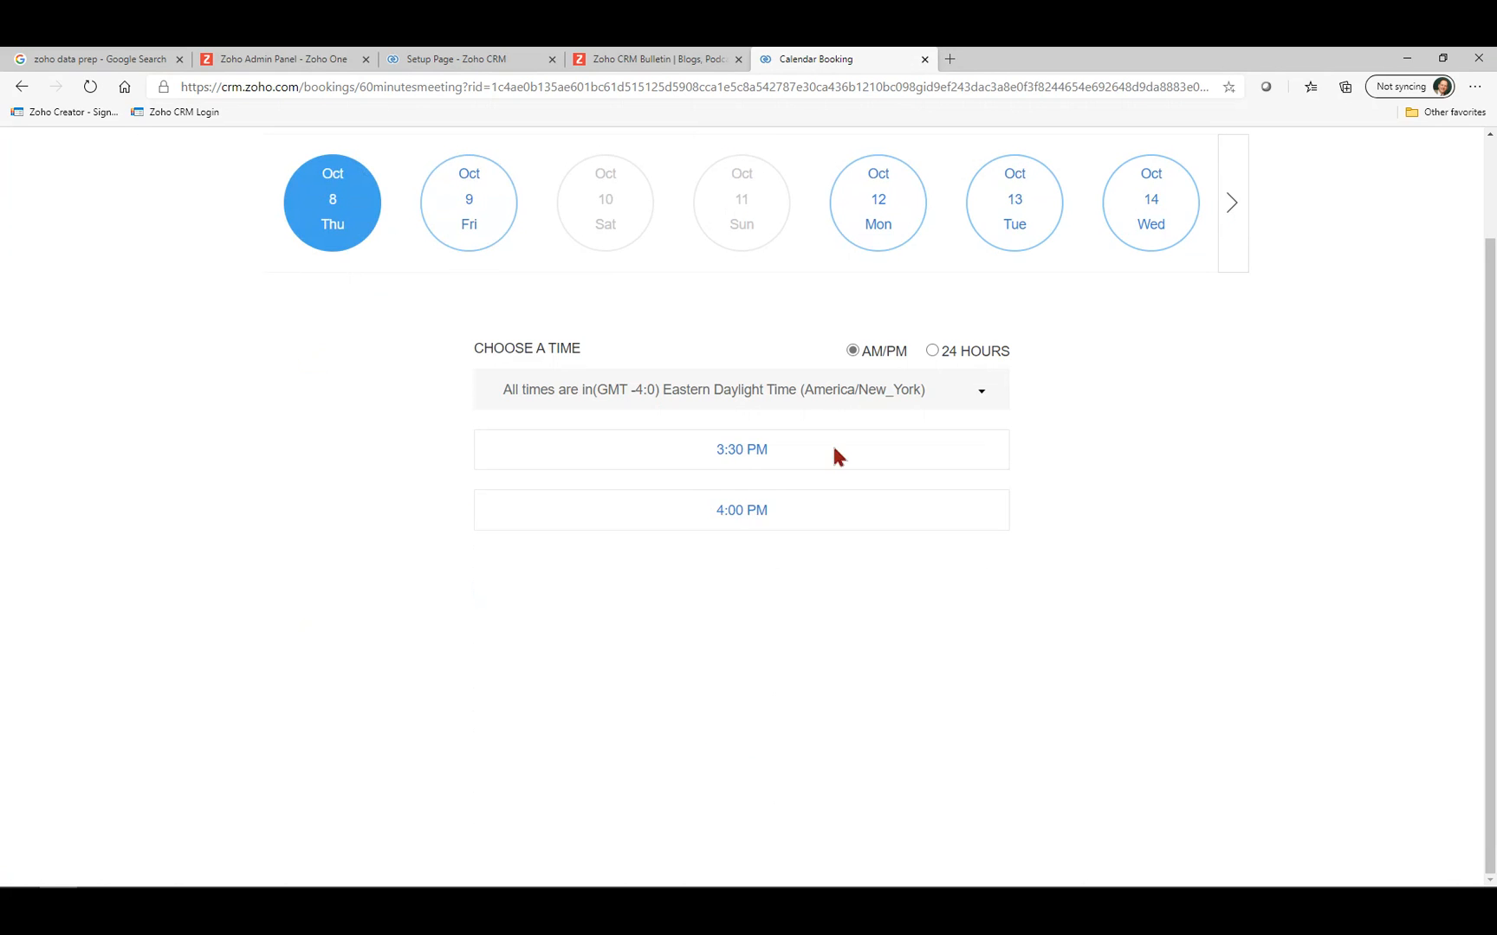
Pick the Oct 8 3:30 PM slot and enter the guest's name, e-mail and phone number.
click(753, 454)
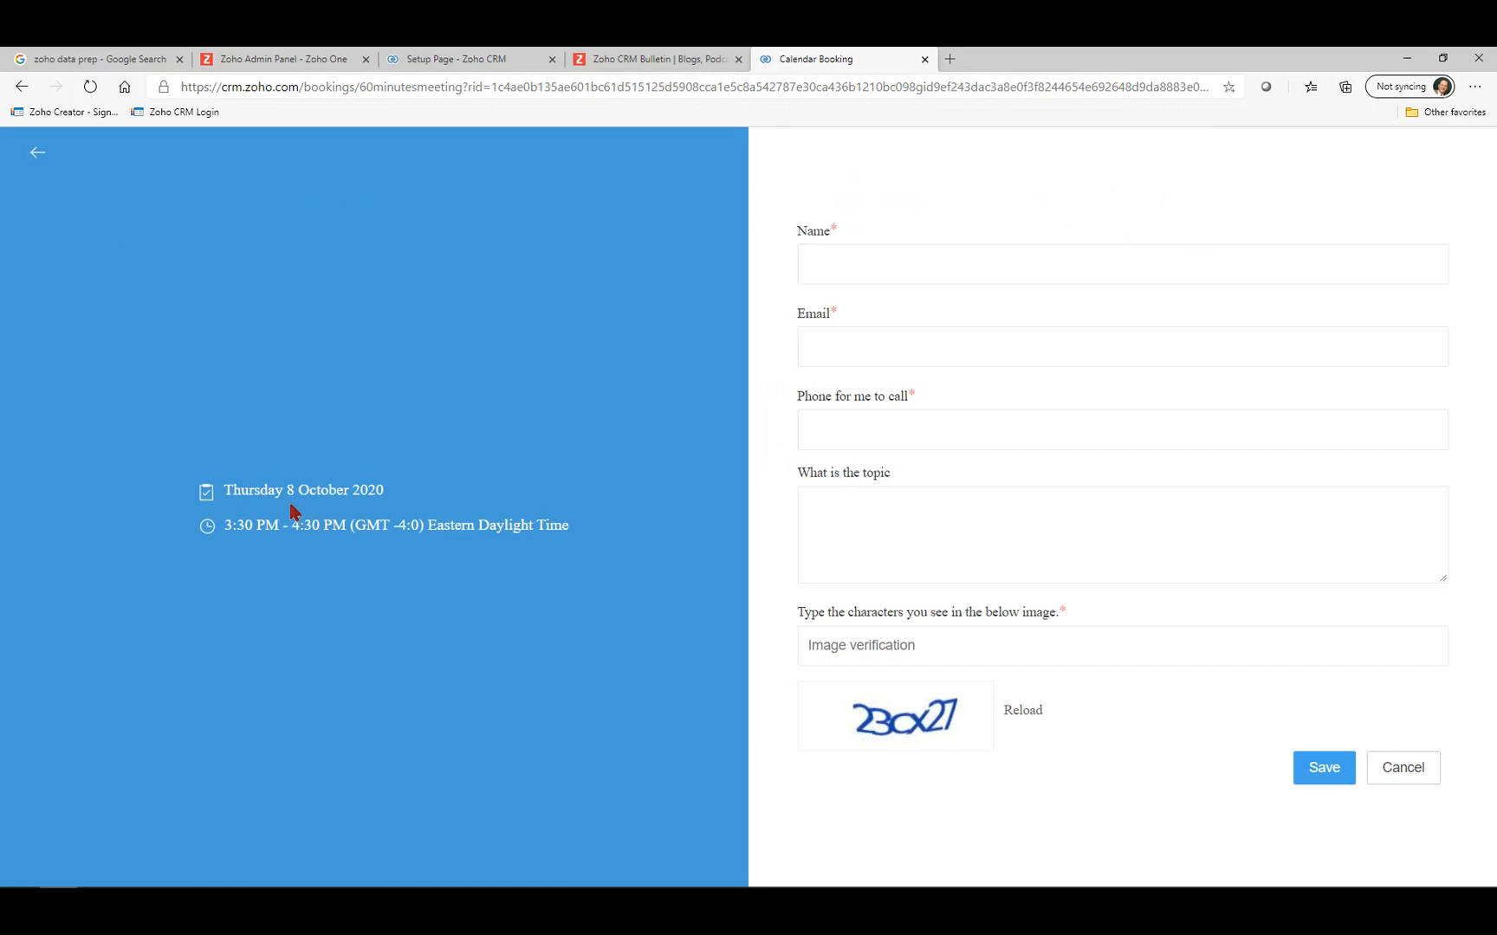
click(945, 269)
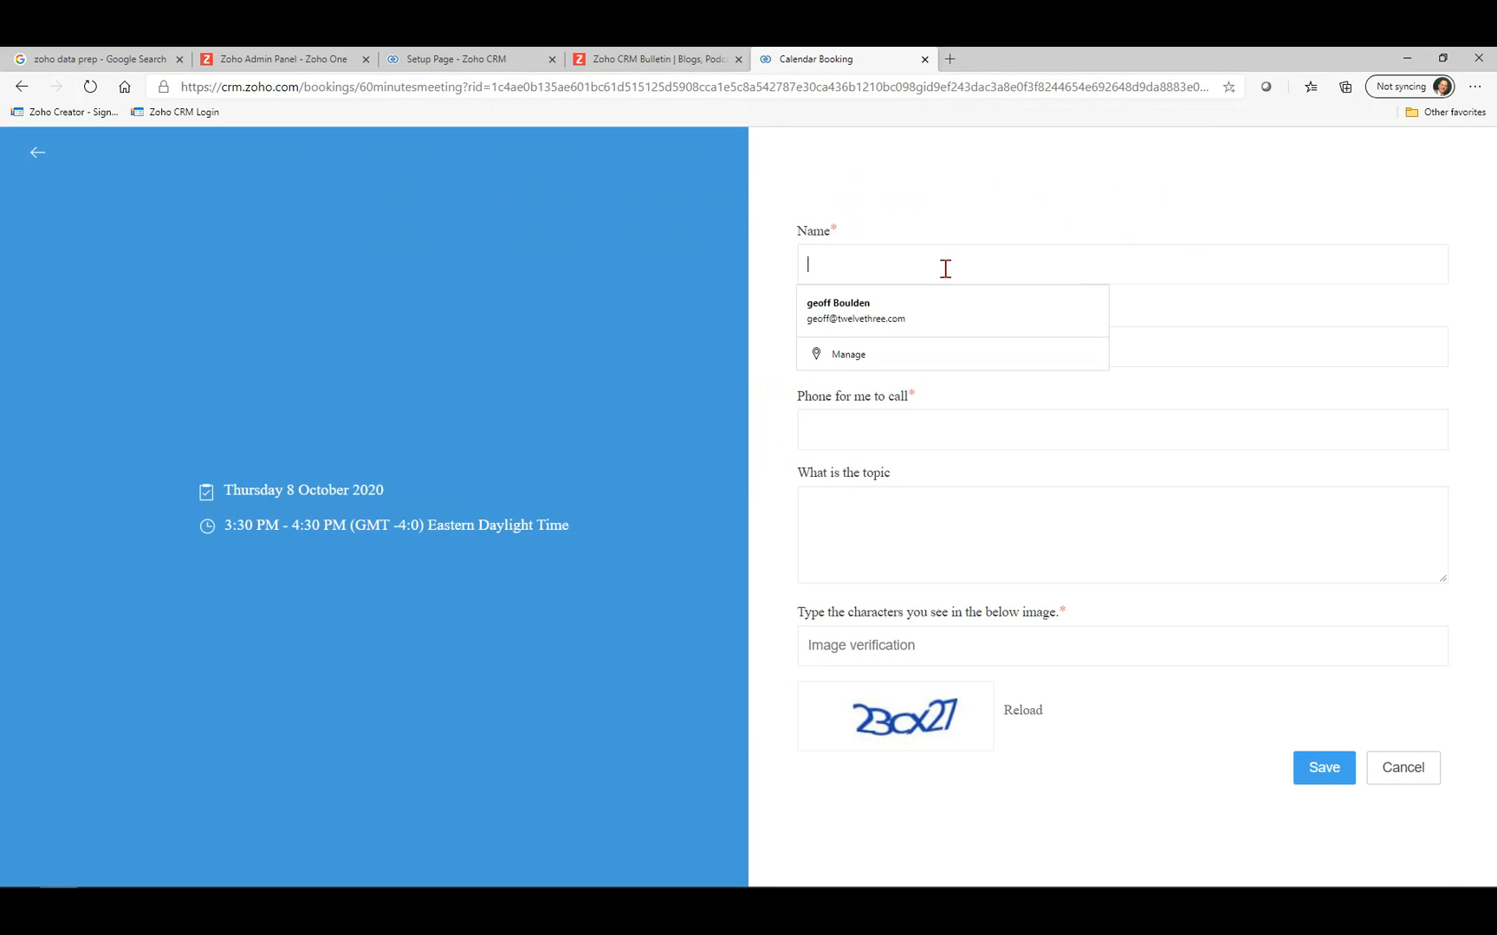
text(Fred)
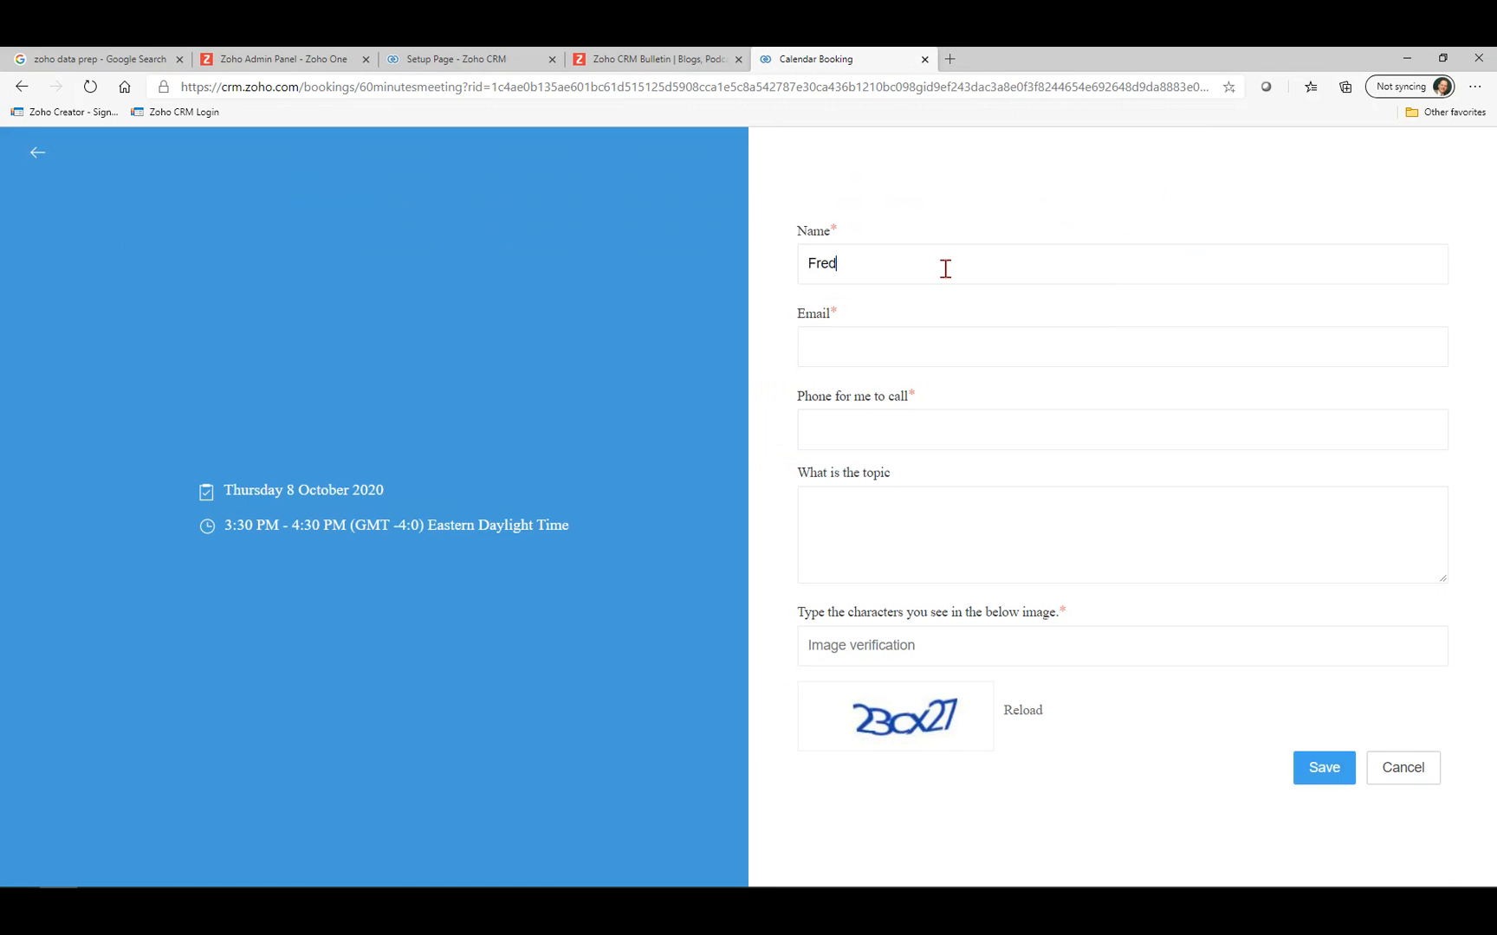
text( Sanford)
key(Tab)
text(fred)
key(BackSpace)
key(BackSpace)
key(BackSpace)
key(BackSpace)
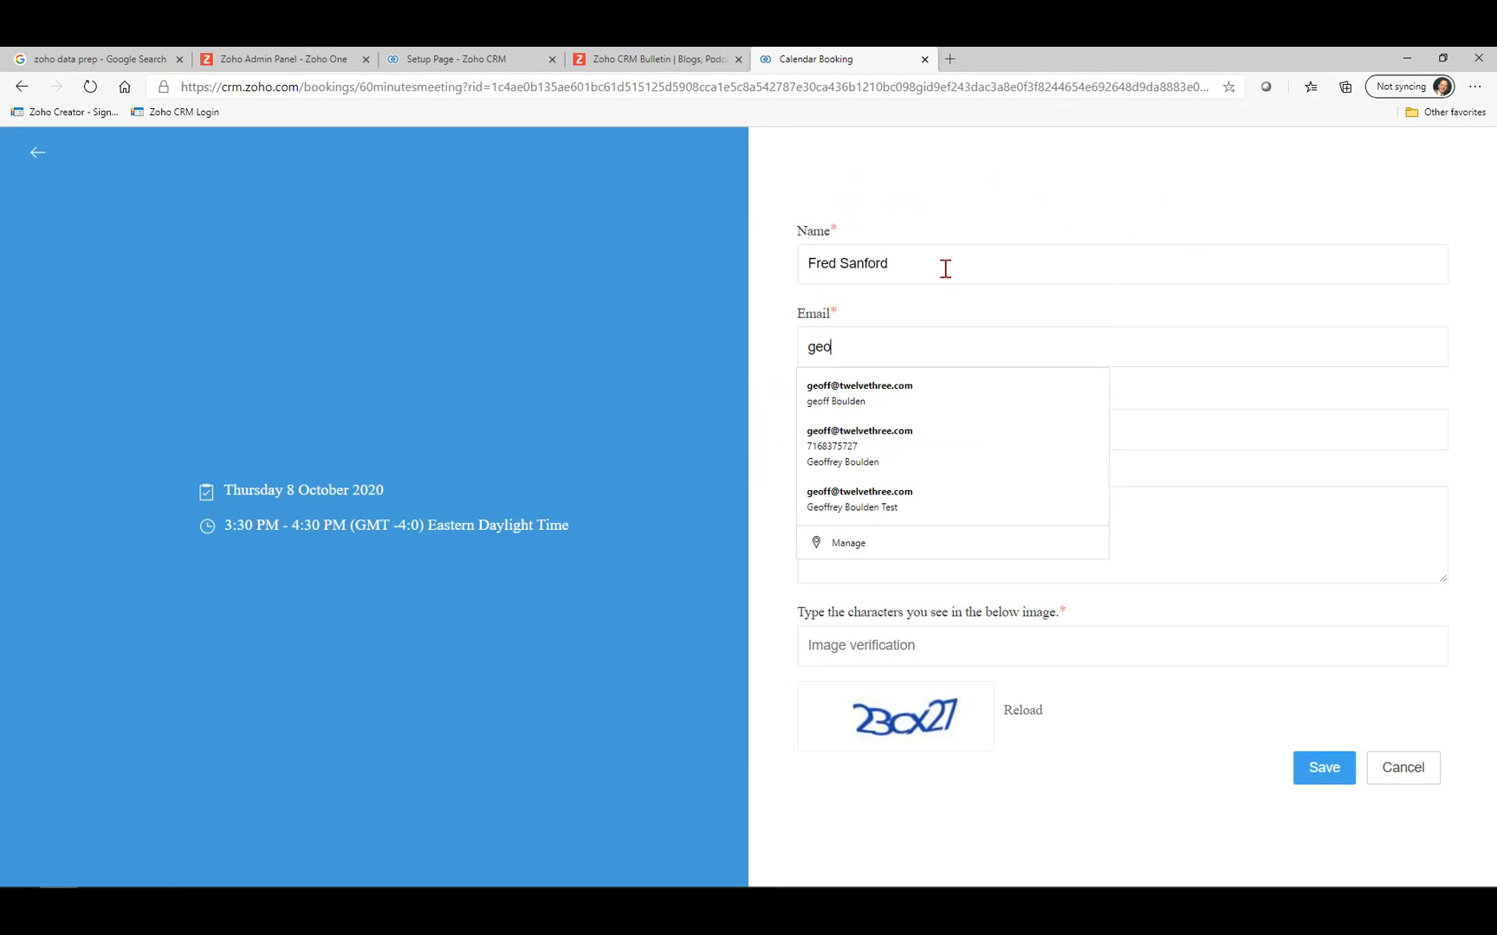
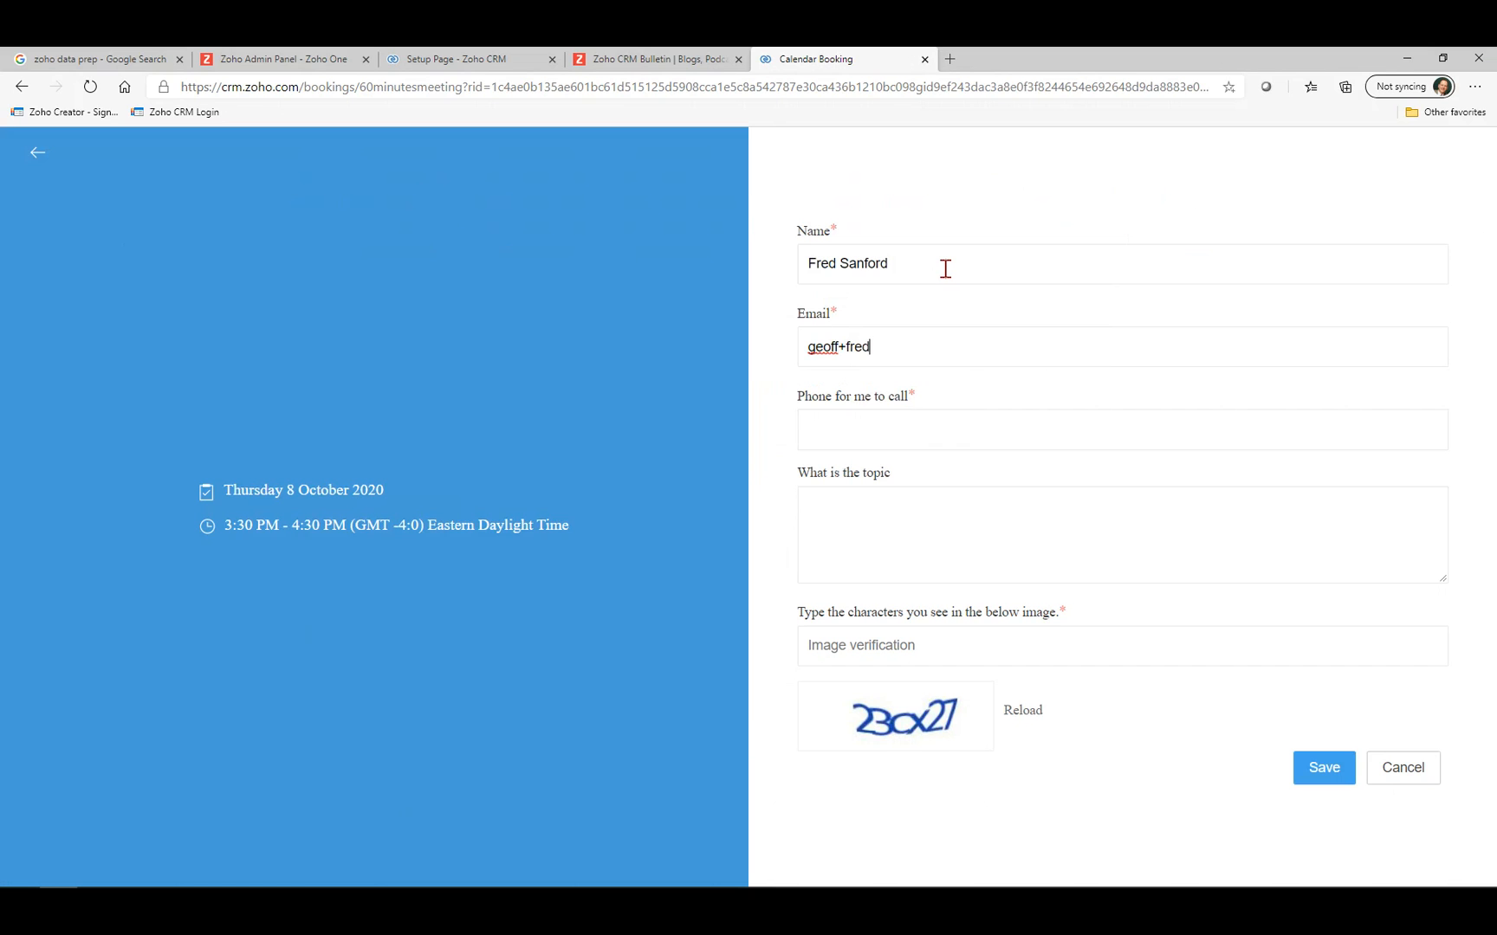
text(123)
text(-456-789)
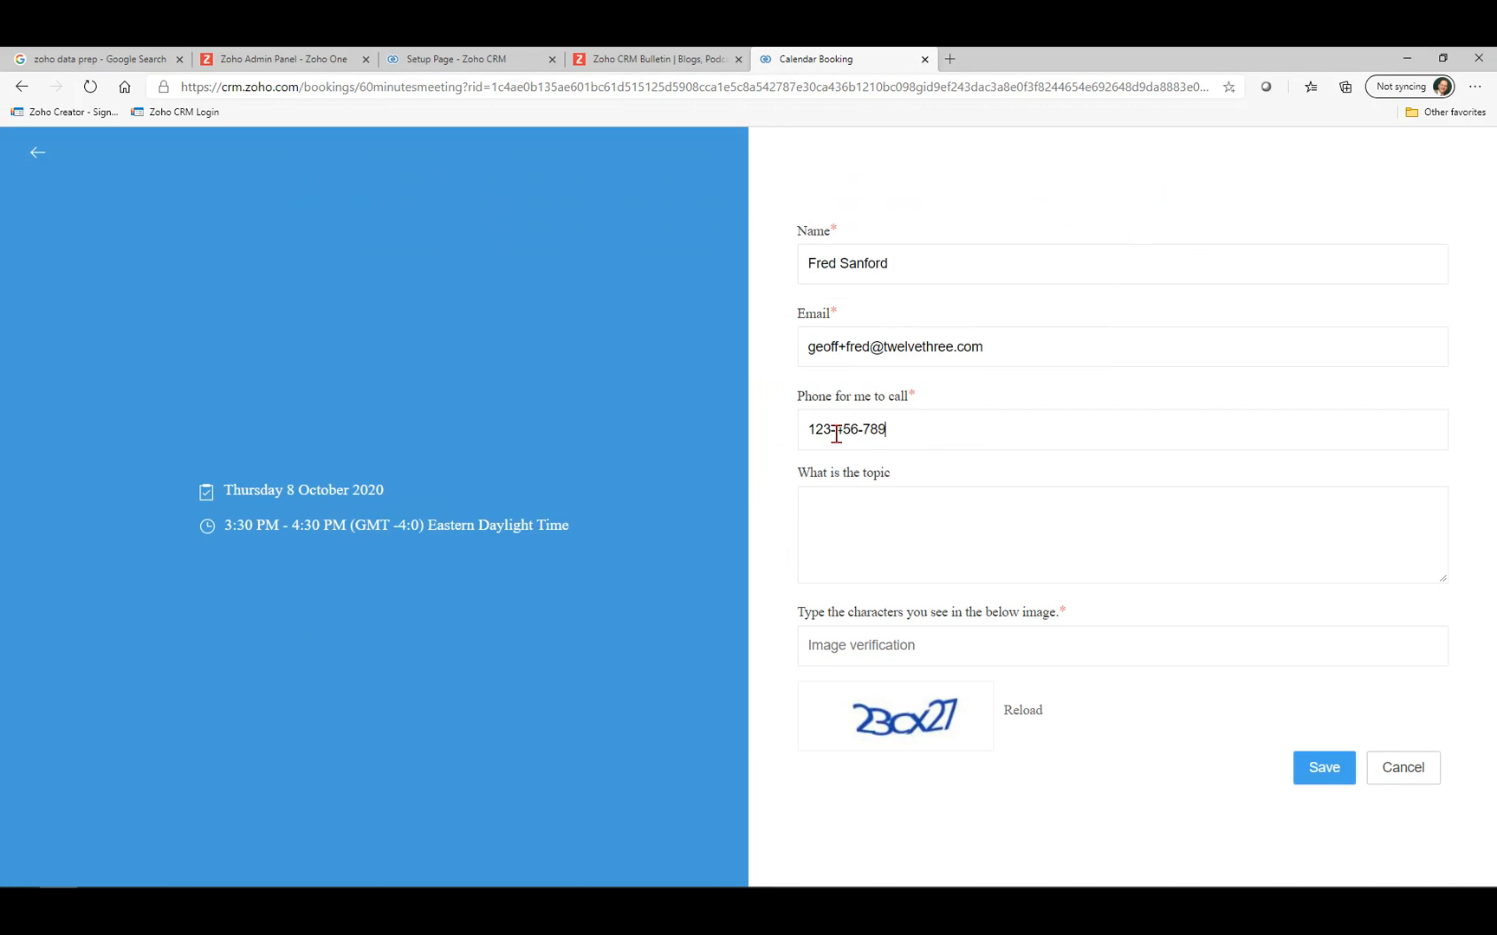
text(0)
Enter the topic 'Let's talk about Zoho', fill in the image verification code, and submit.
click(818, 523)
text(Let's talk a)
text(bout Zoho)
text(23)
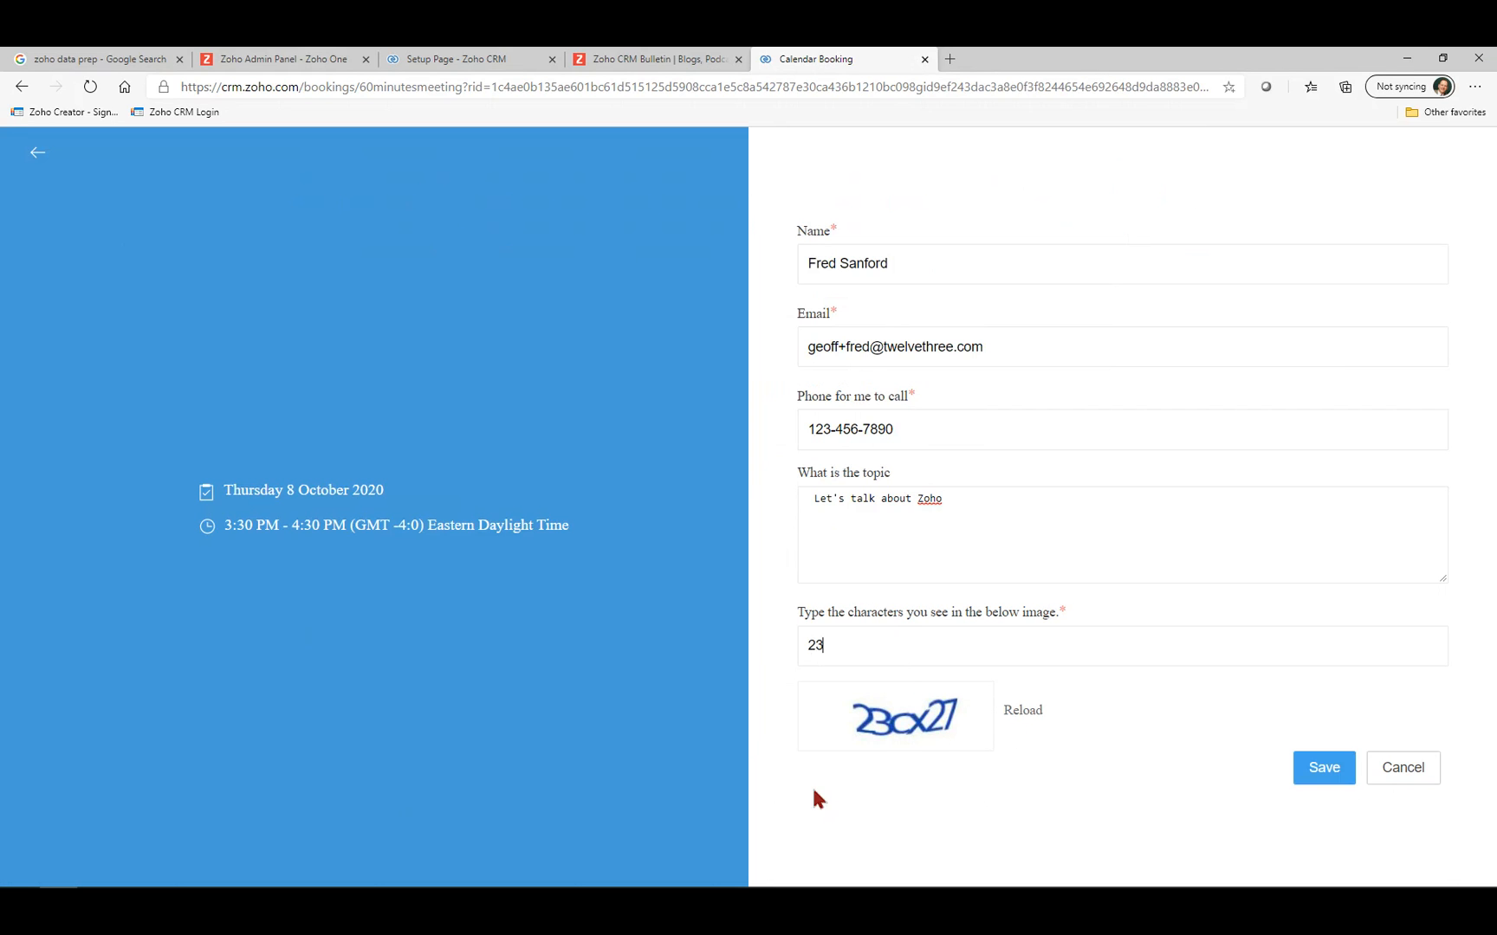
text(cx27)
click(1325, 773)
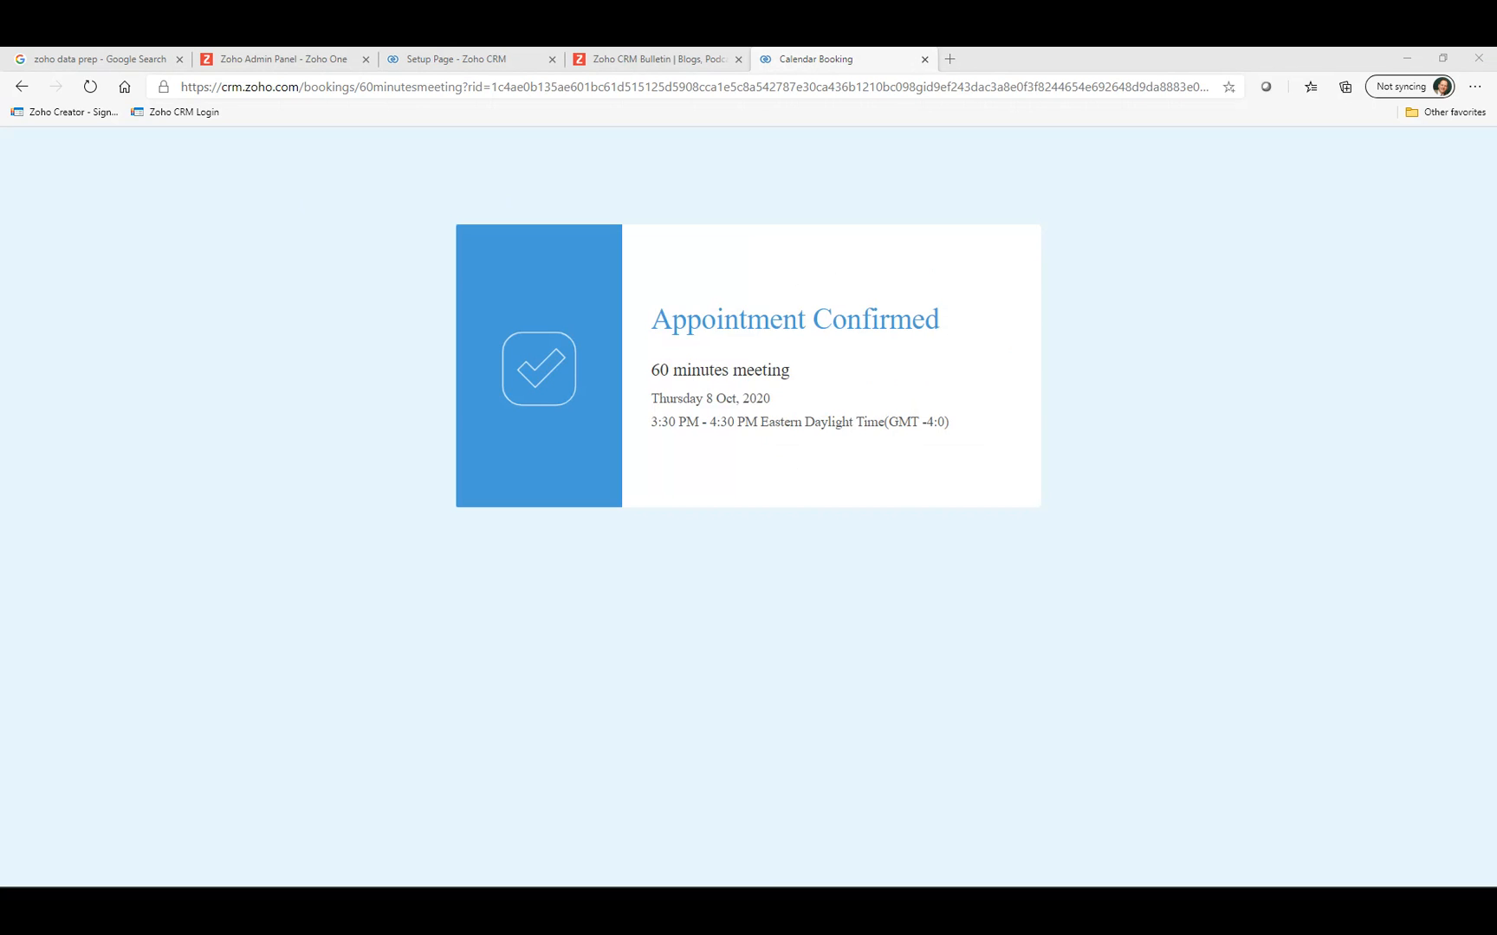
drag(0, 200, 281, 106)
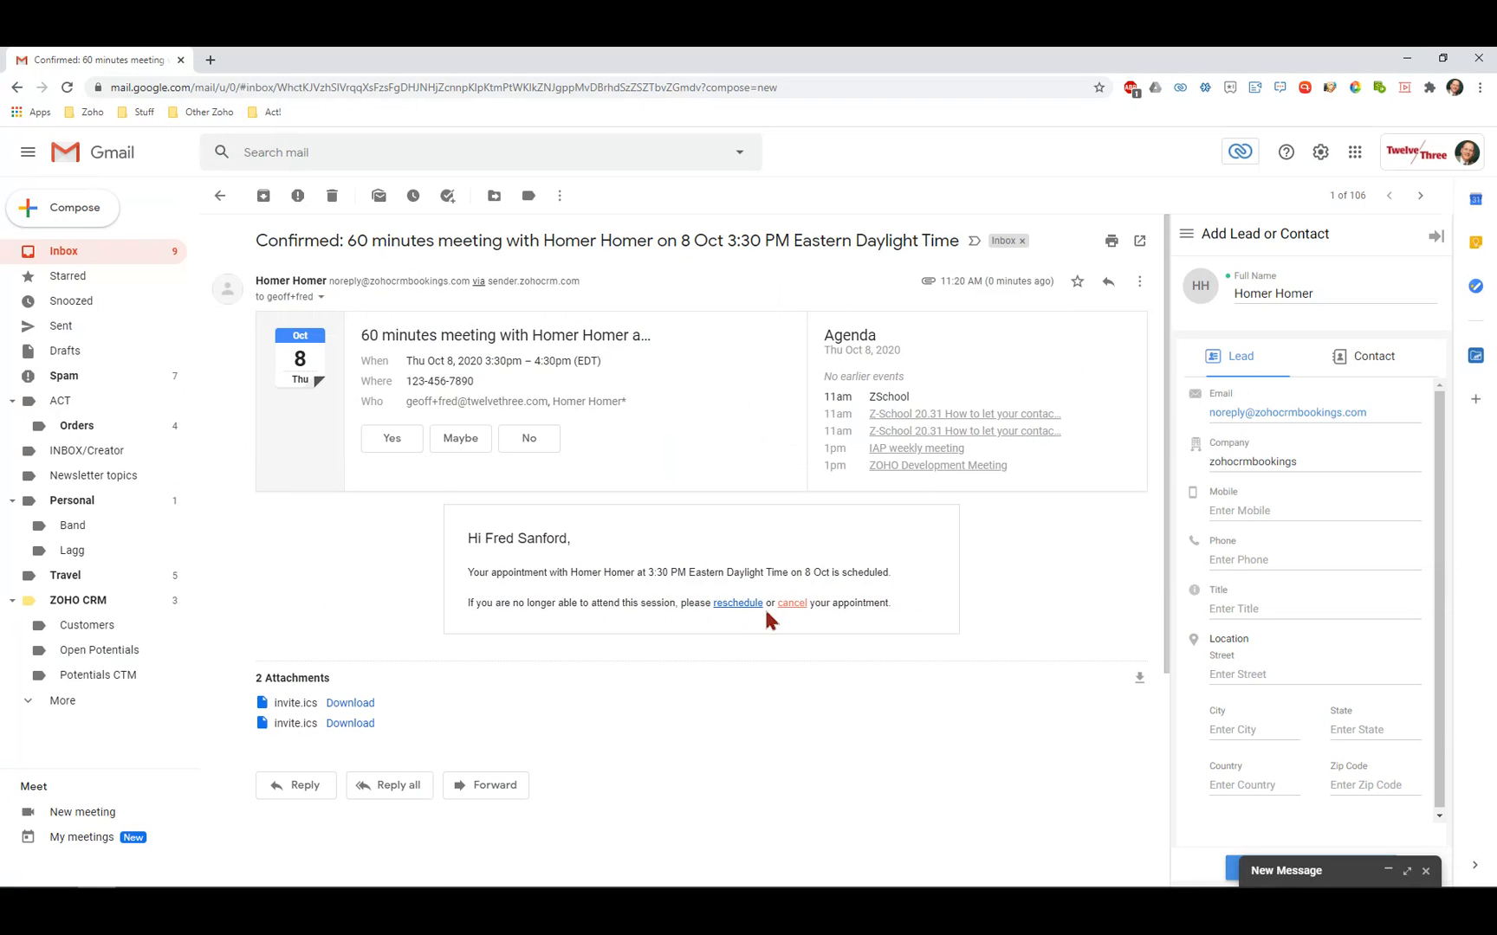
scroll(765, 607, down, 4)
scroll(765, 607, up, 4)
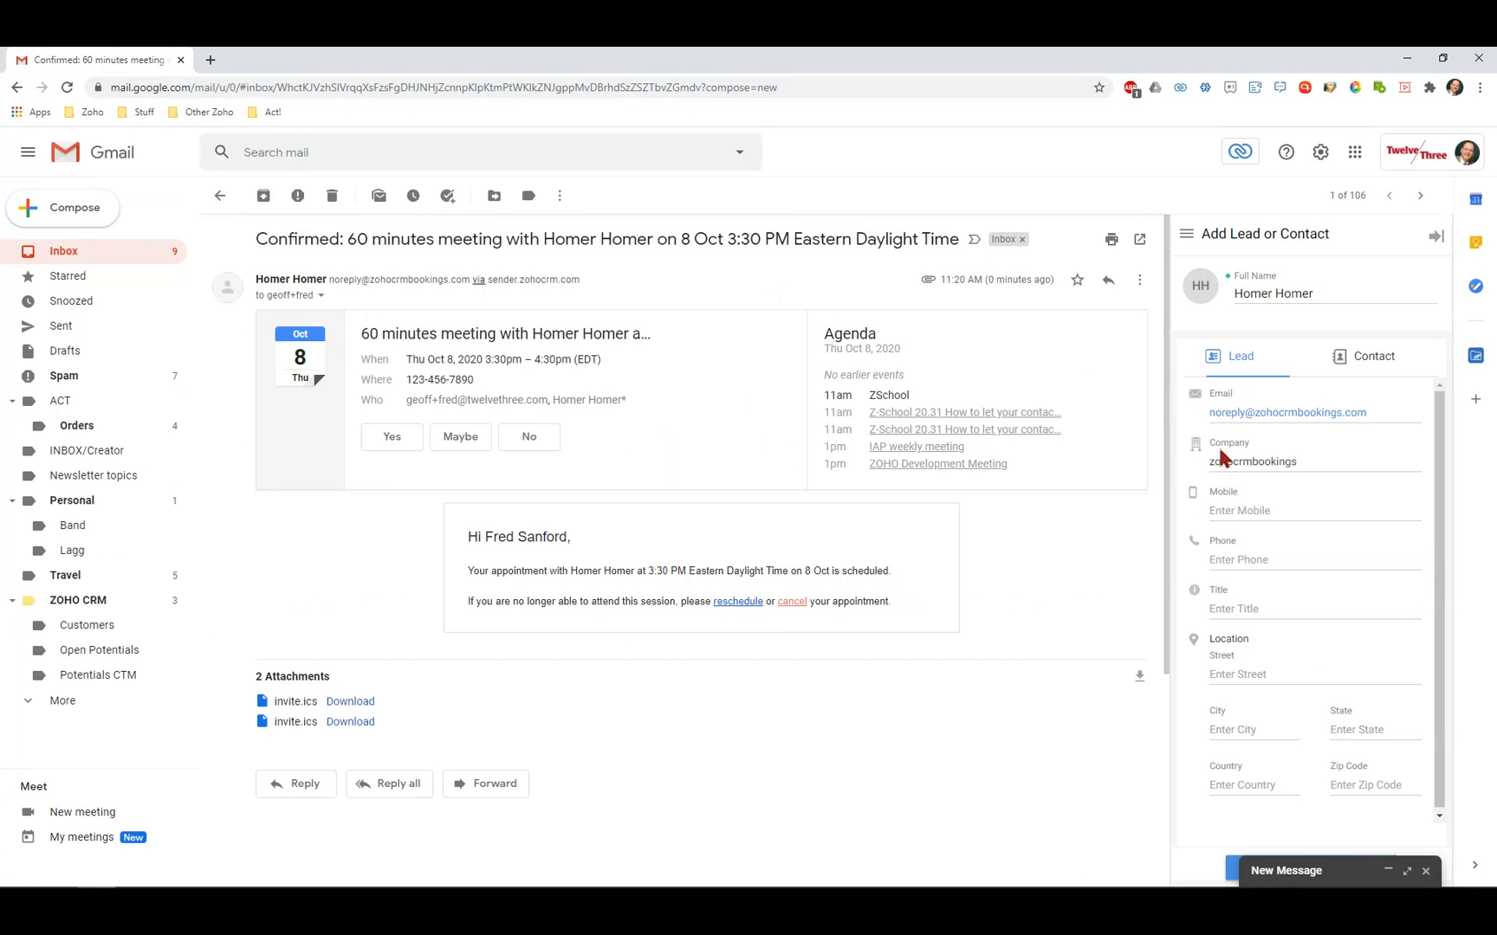
scroll(1171, 563, down, 3)
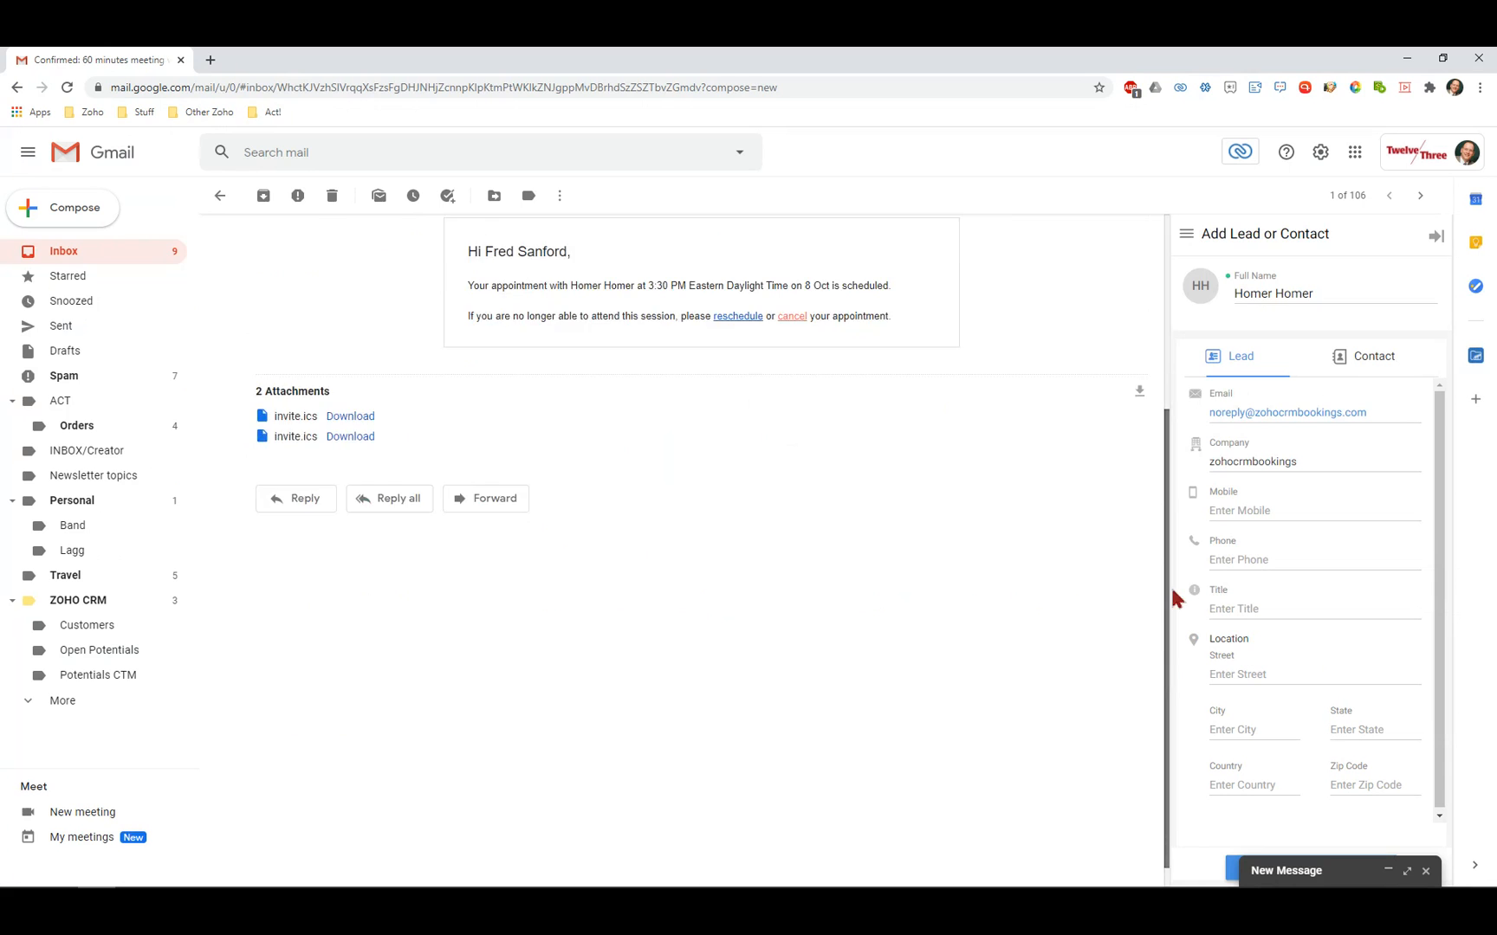
scroll(1170, 585, up, 3)
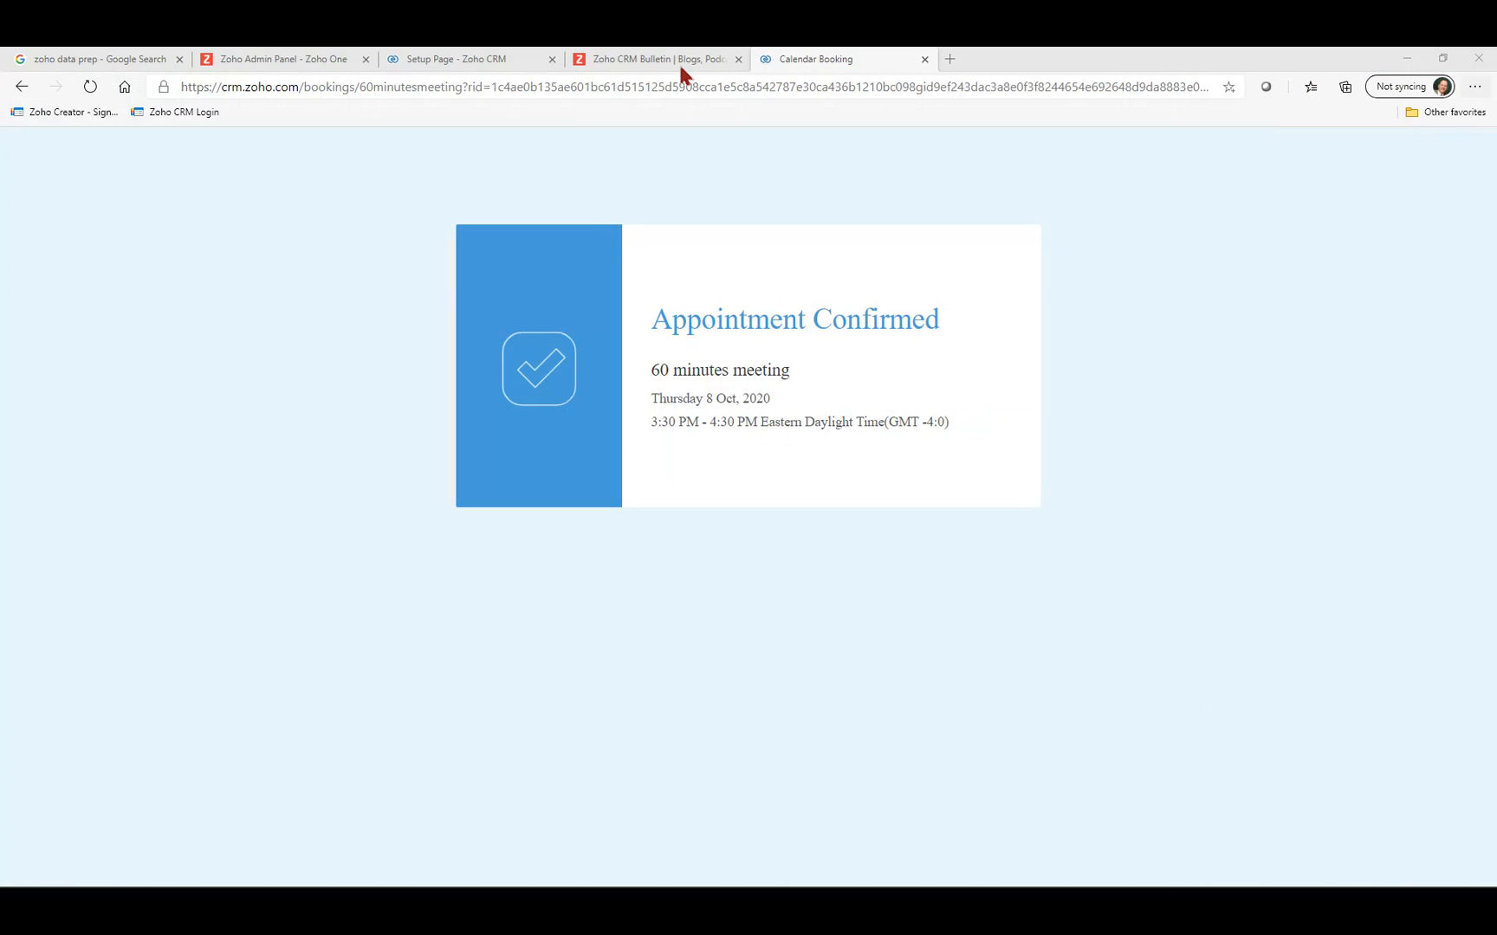
Go back to the CRM calendar and show the day view for October 8.
click(469, 57)
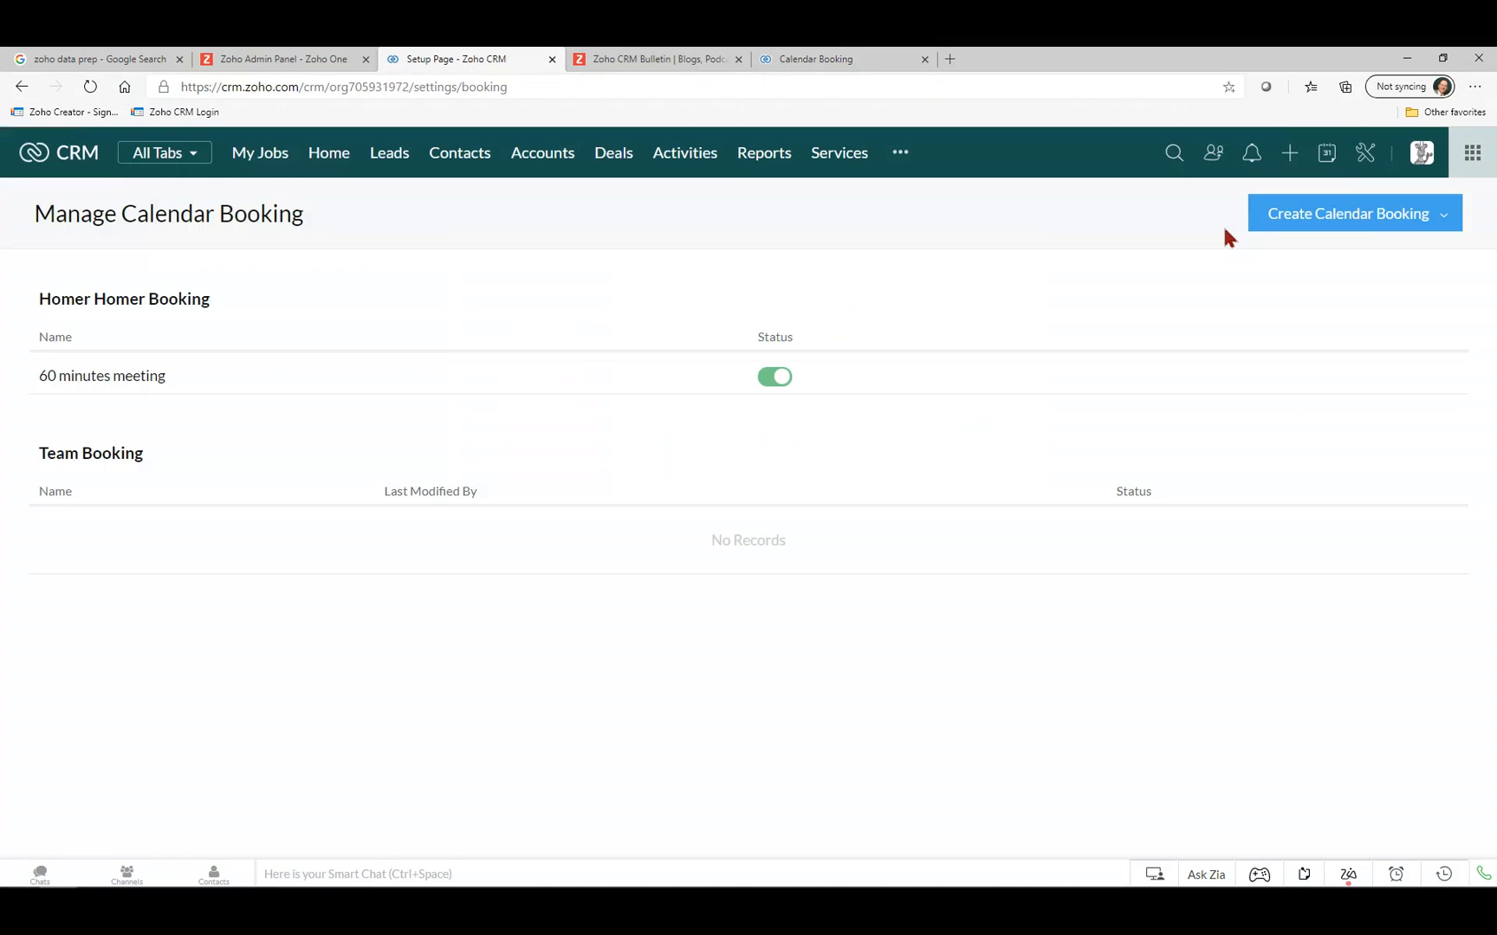
click(1332, 156)
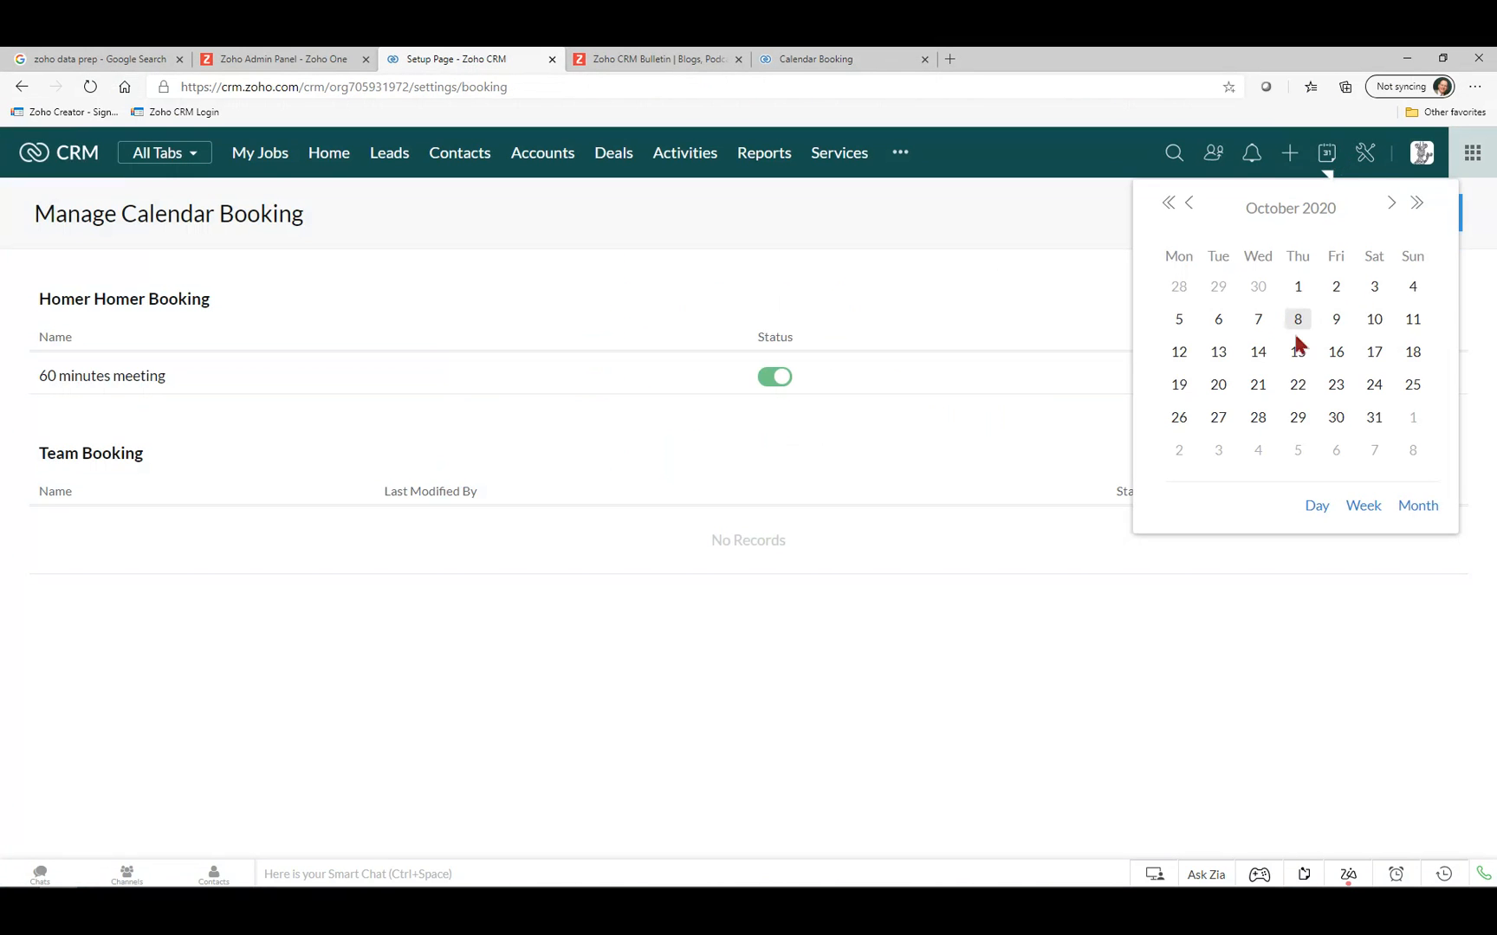
click(1316, 507)
scroll(478, 491, down, 3)
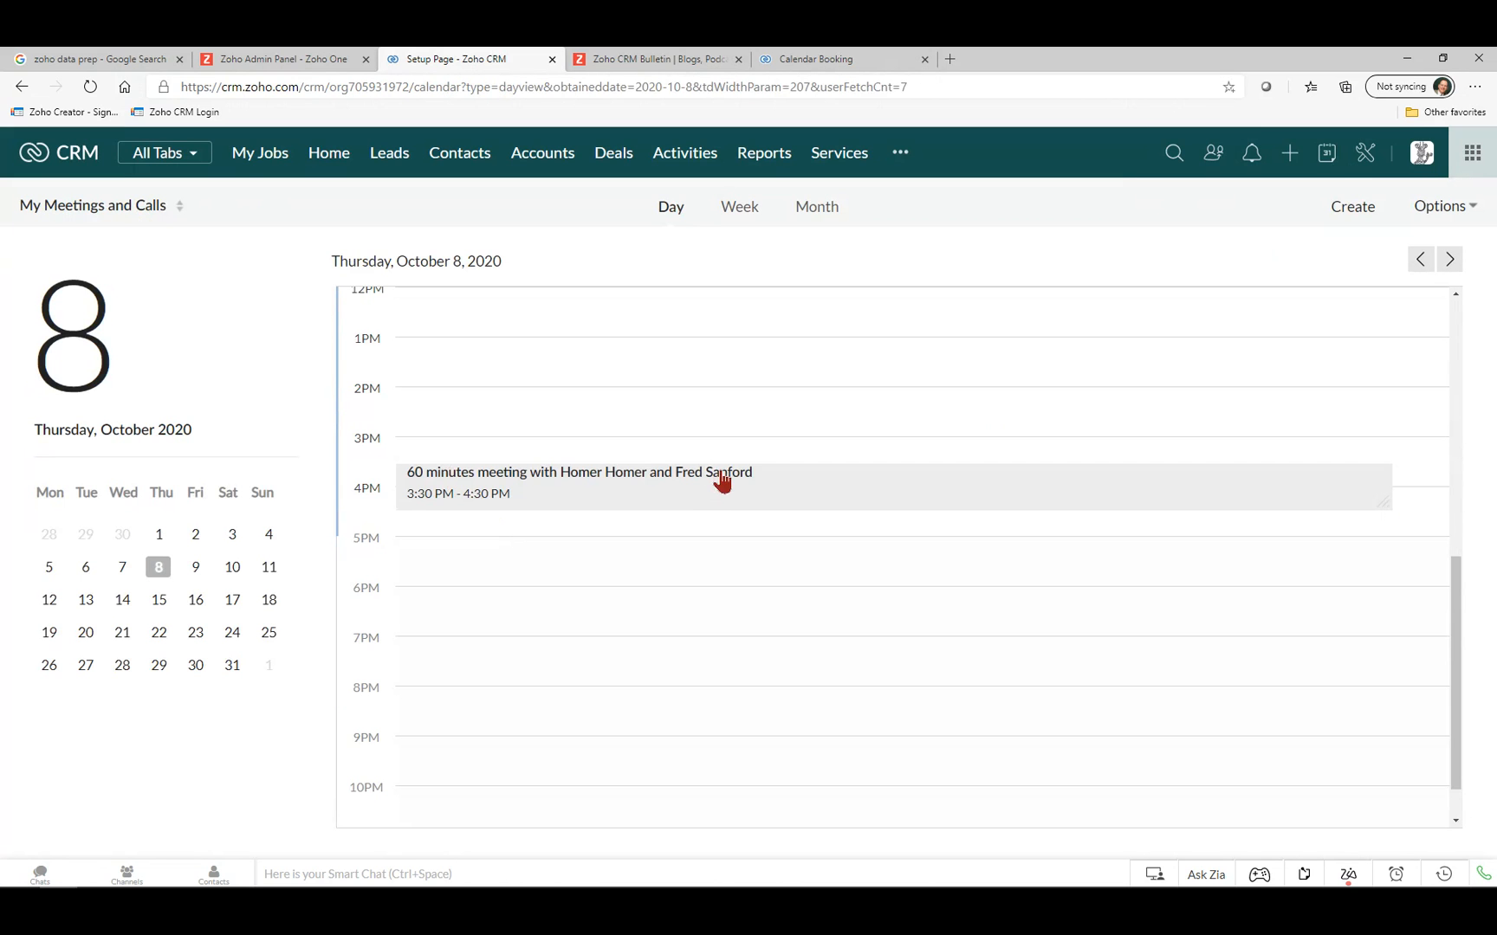
Open and read through the details of the 3:30 PM 60 minutes meeting.
click(598, 482)
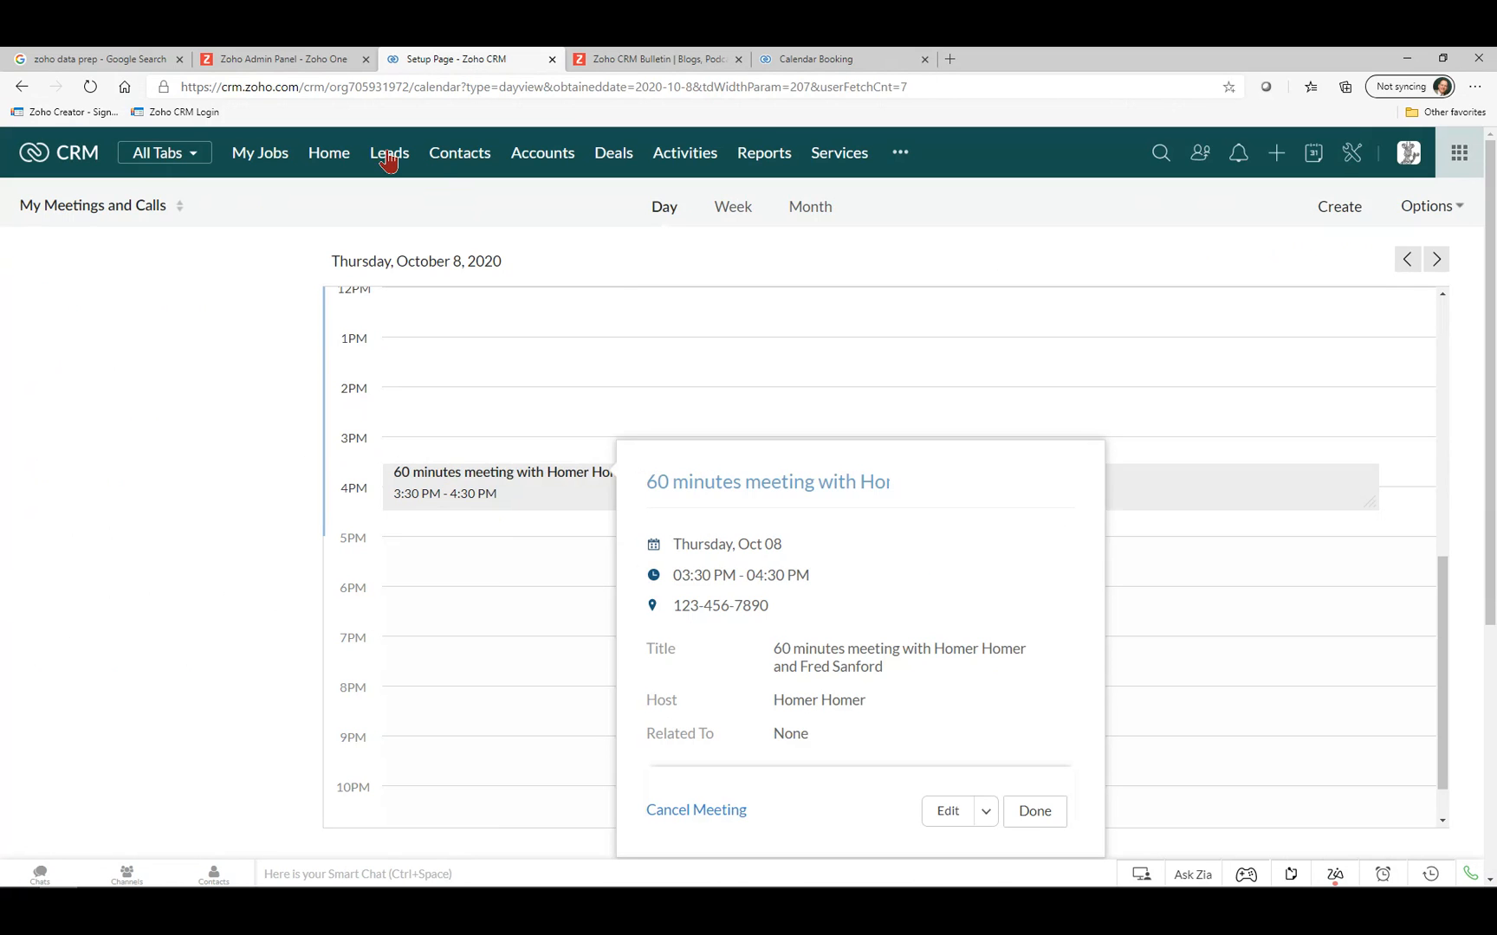
scroll(970, 653, down, 2)
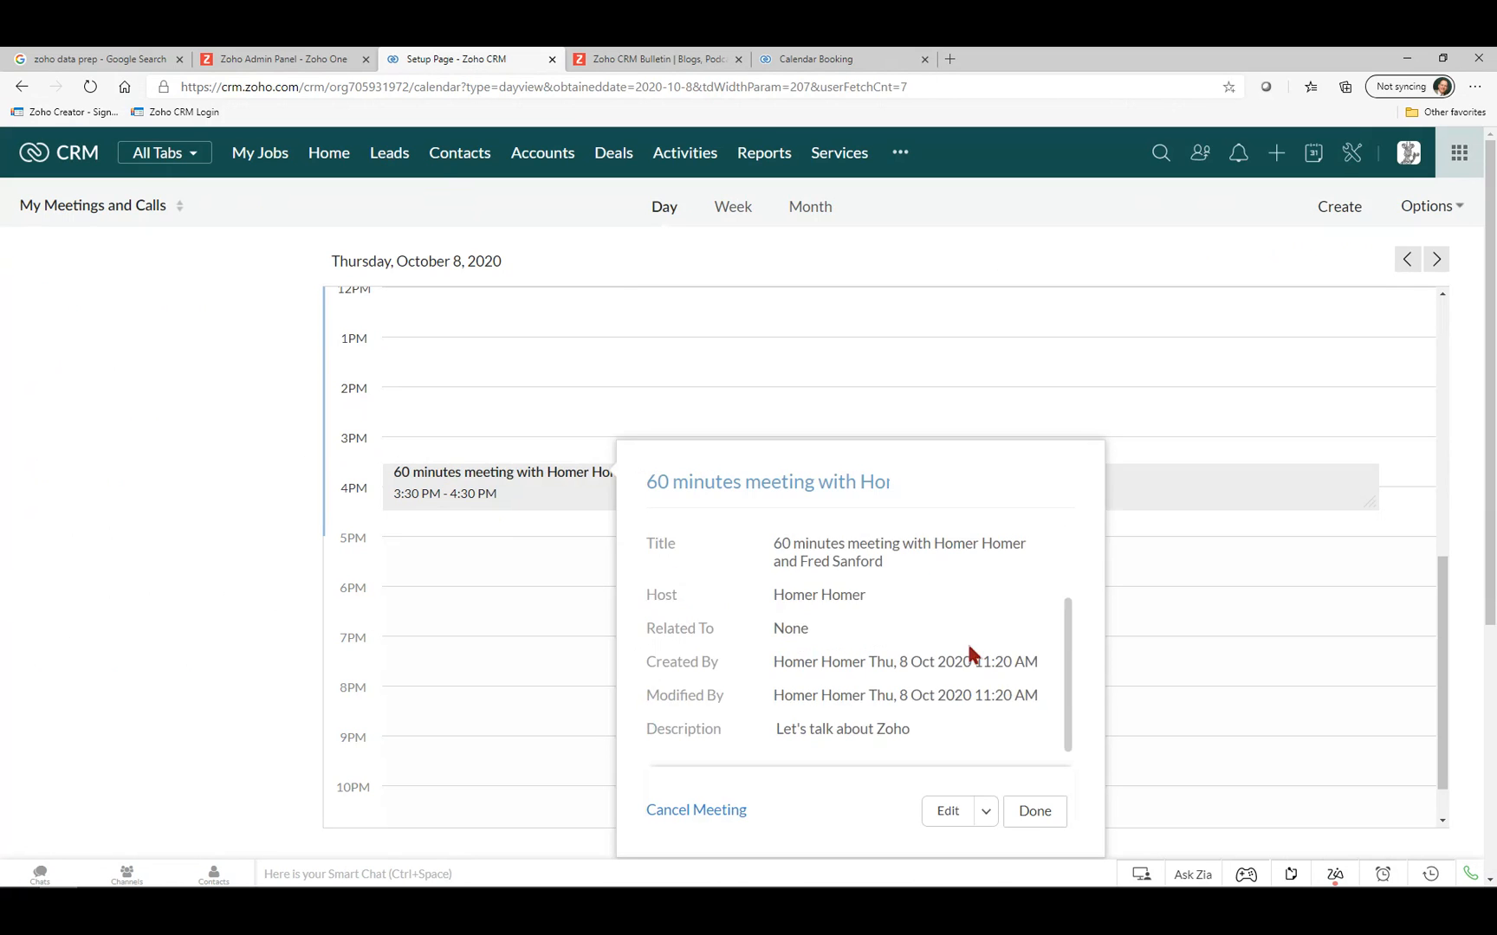
scroll(970, 654, up, 2)
scroll(784, 645, down, 2)
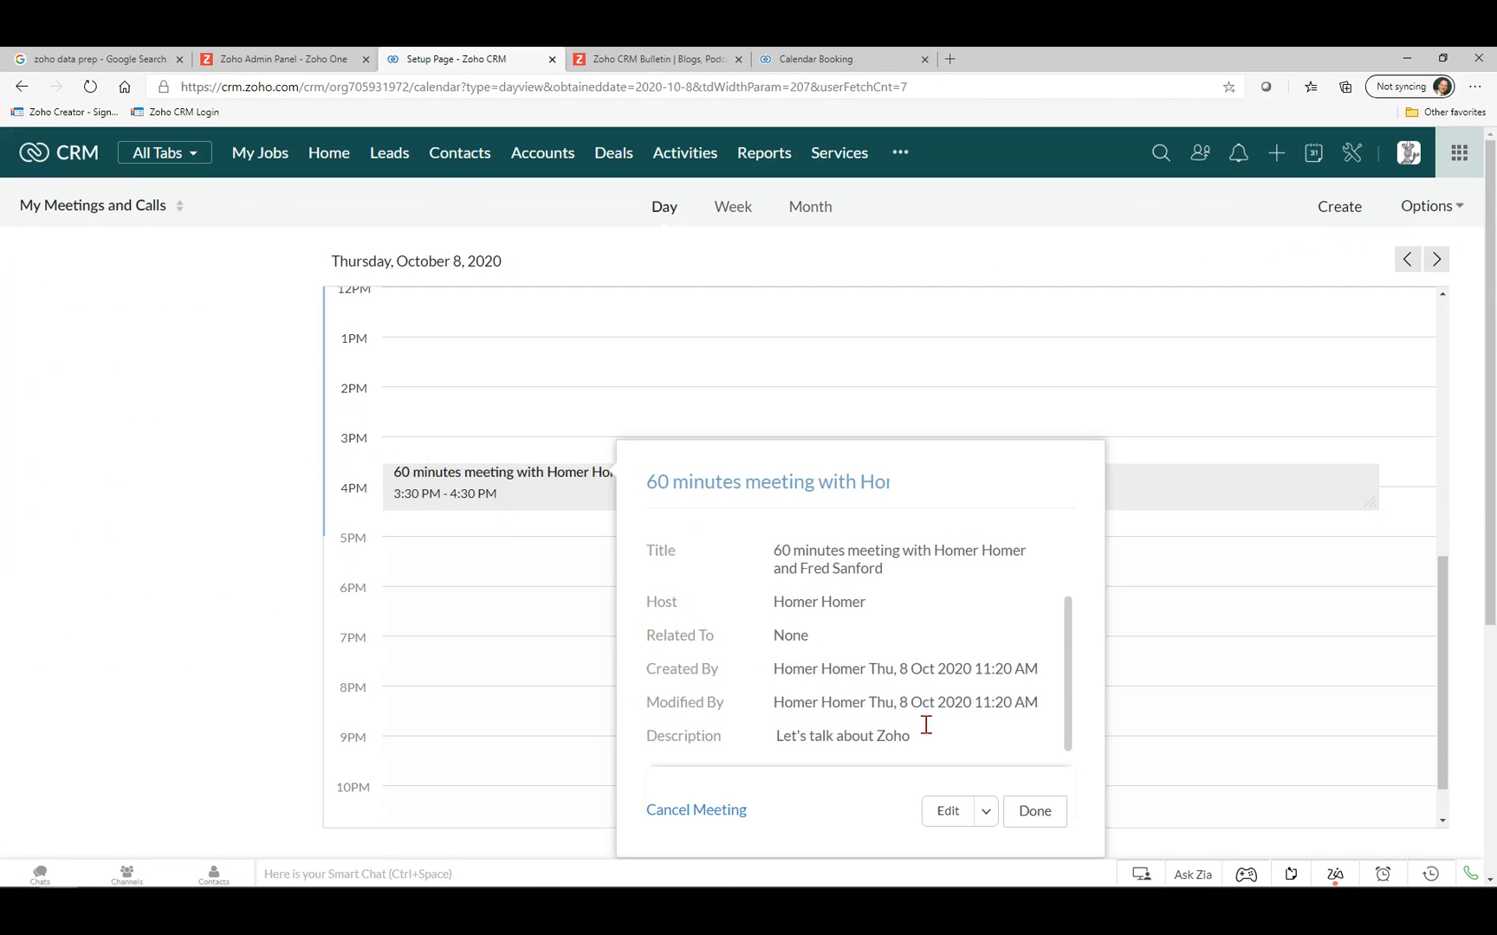
scroll(761, 612, up, 2)
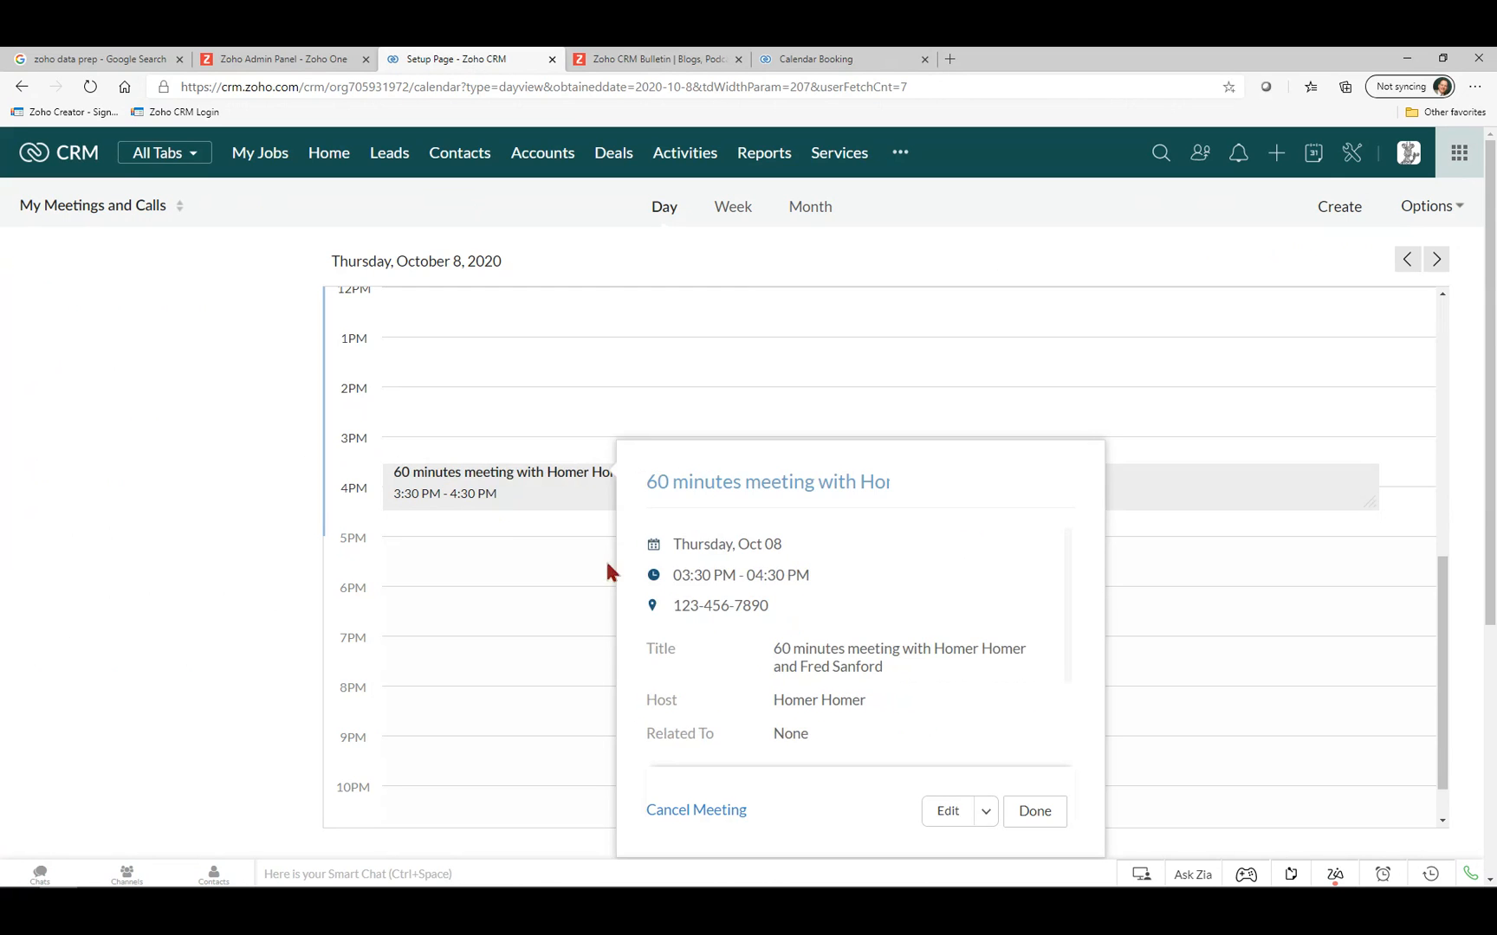
scroll(917, 646, down, 2)
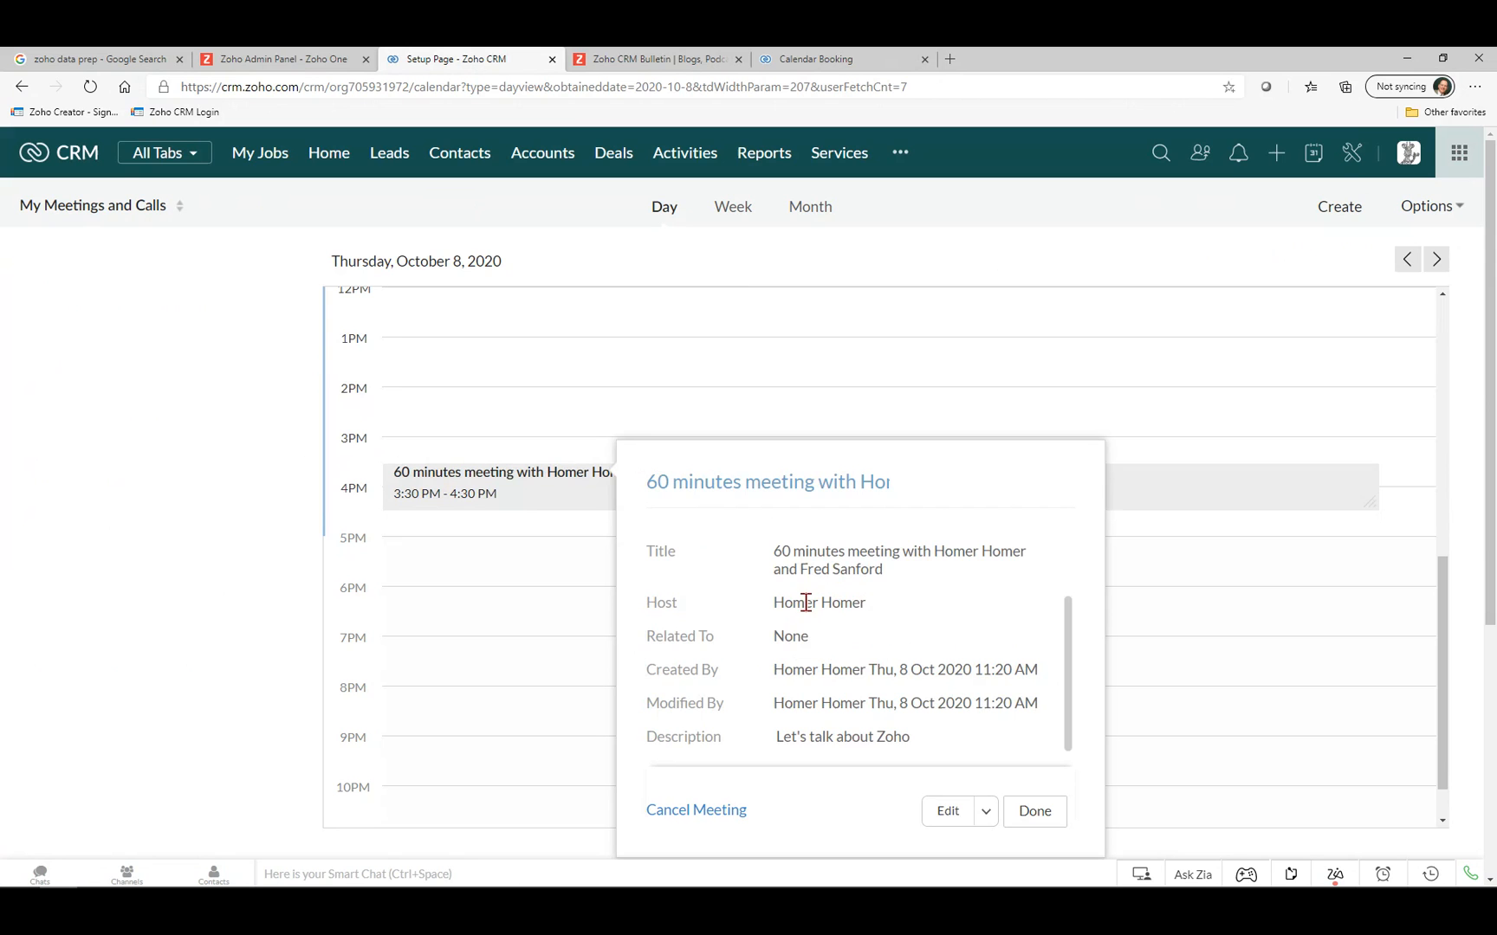
scroll(1003, 685, up, 2)
scroll(996, 677, down, 2)
scroll(990, 662, up, 2)
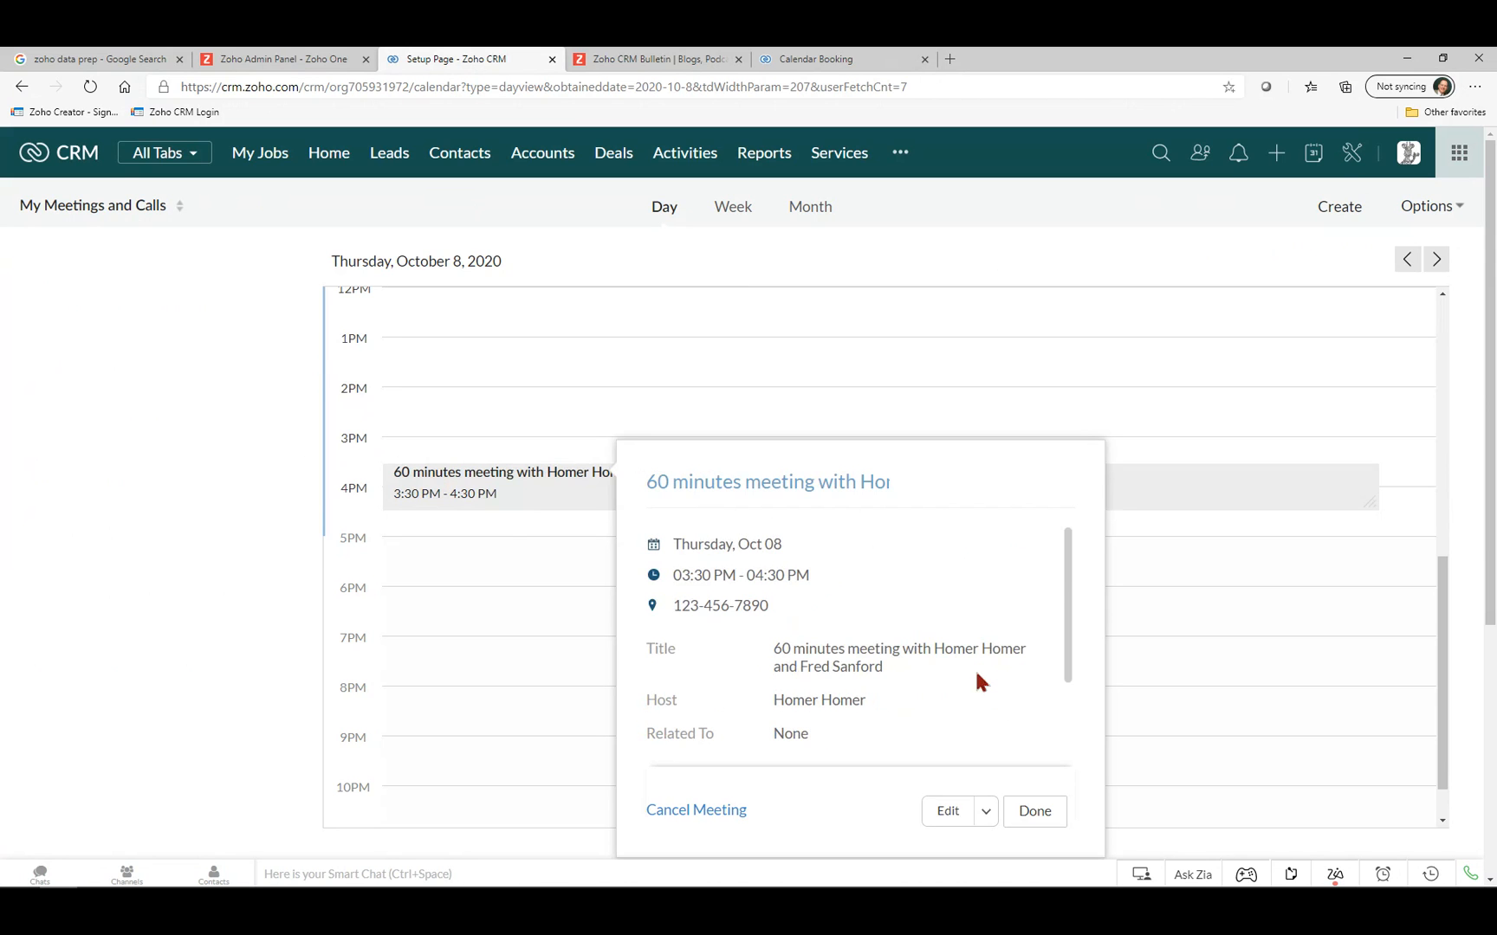
scroll(978, 676, down, 2)
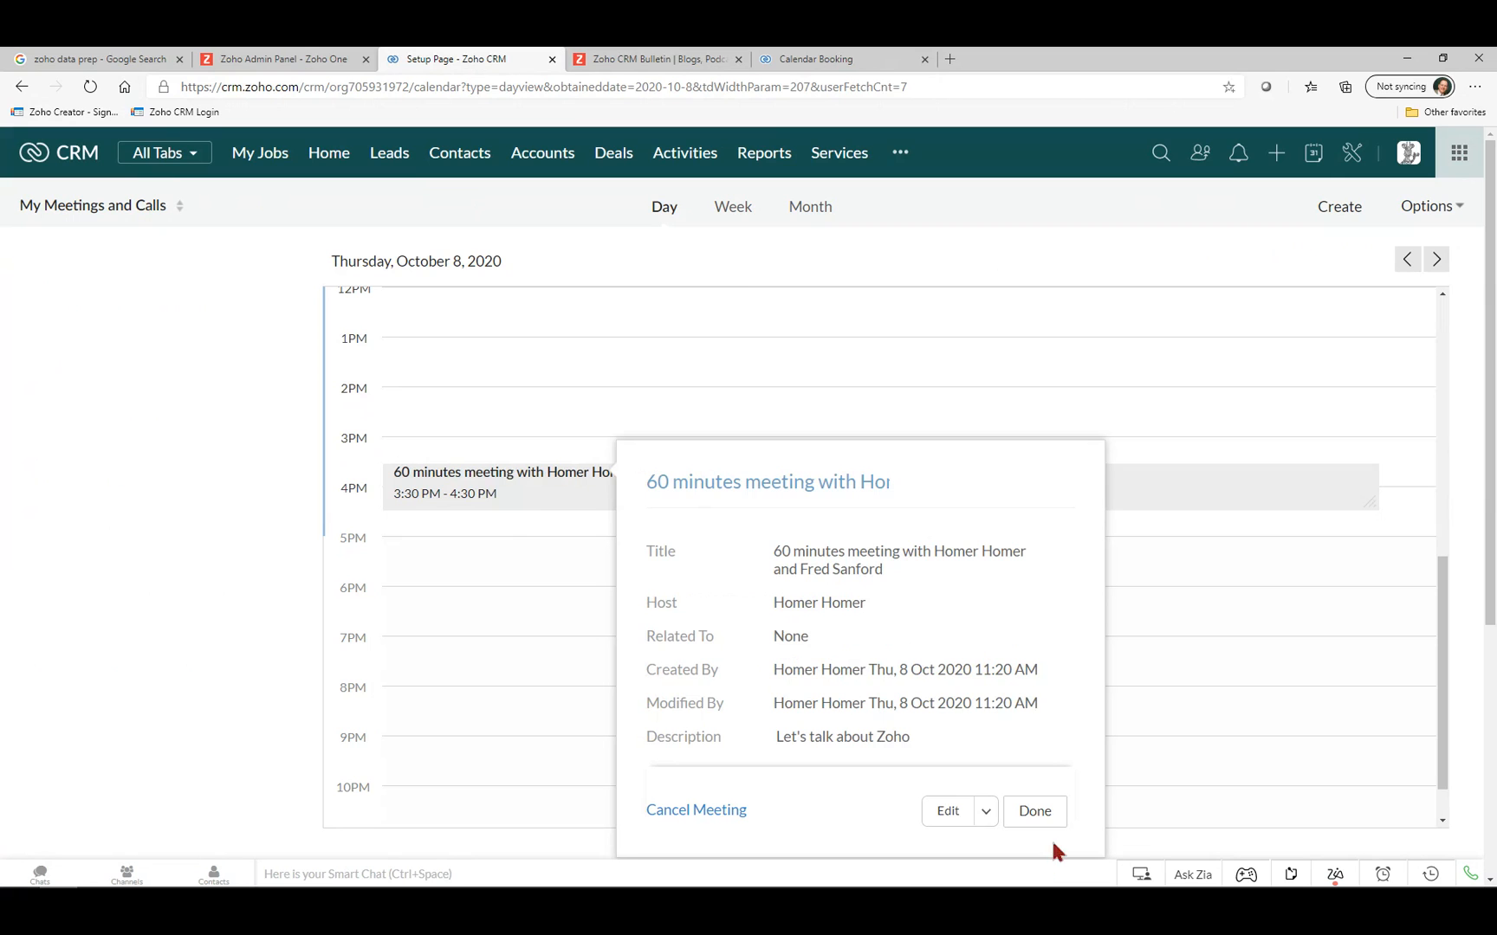
scroll(999, 644, up, 2)
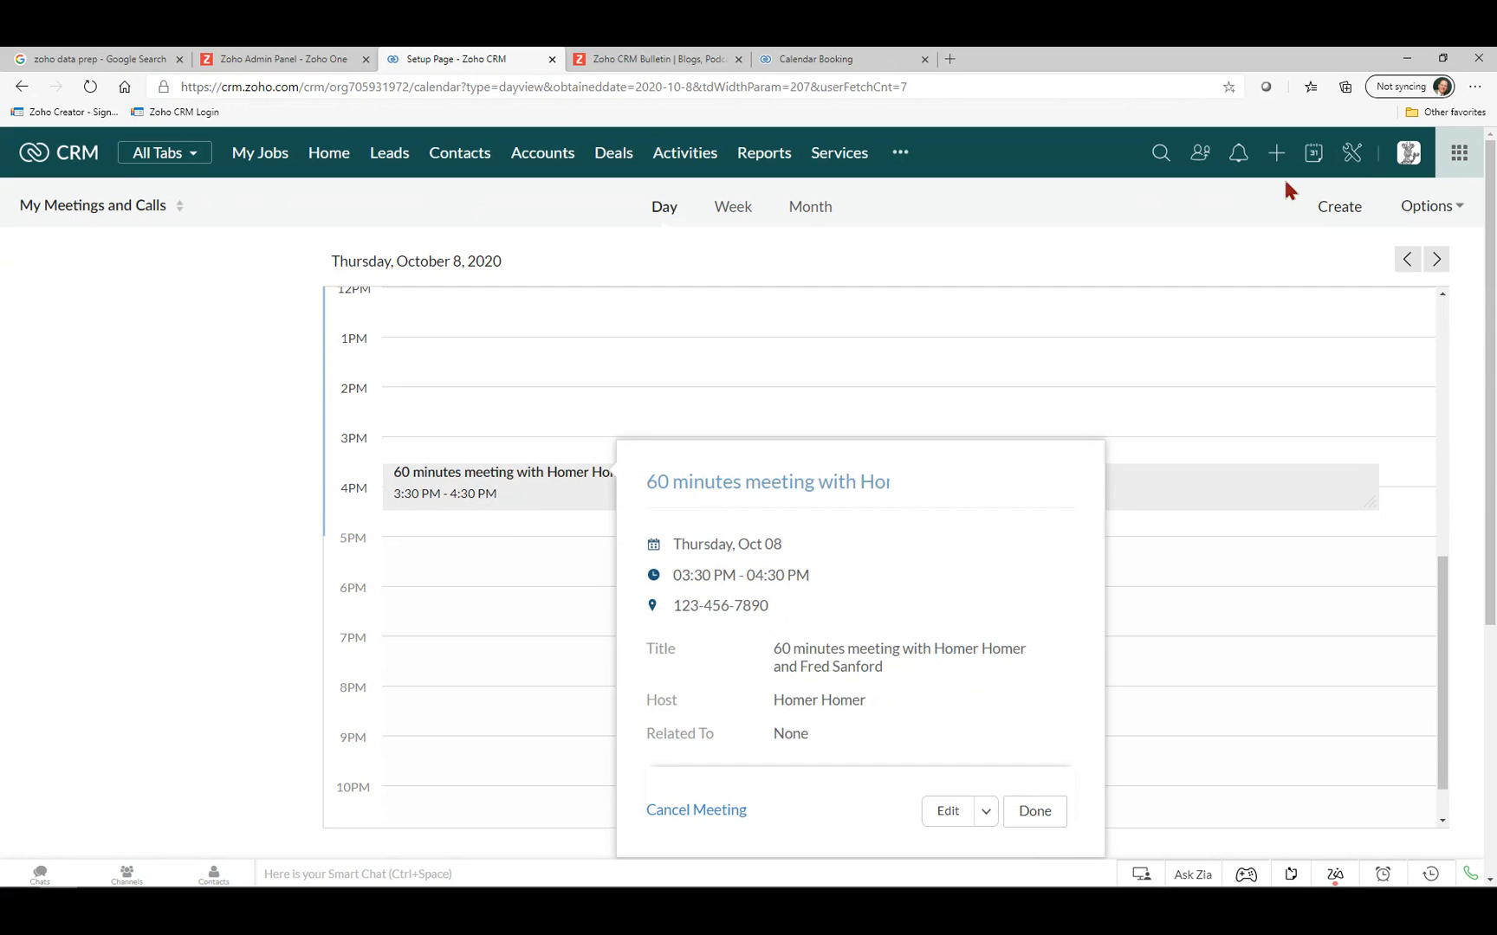
Check the booking confirmation page, then close the meeting details and open calendar options.
click(836, 63)
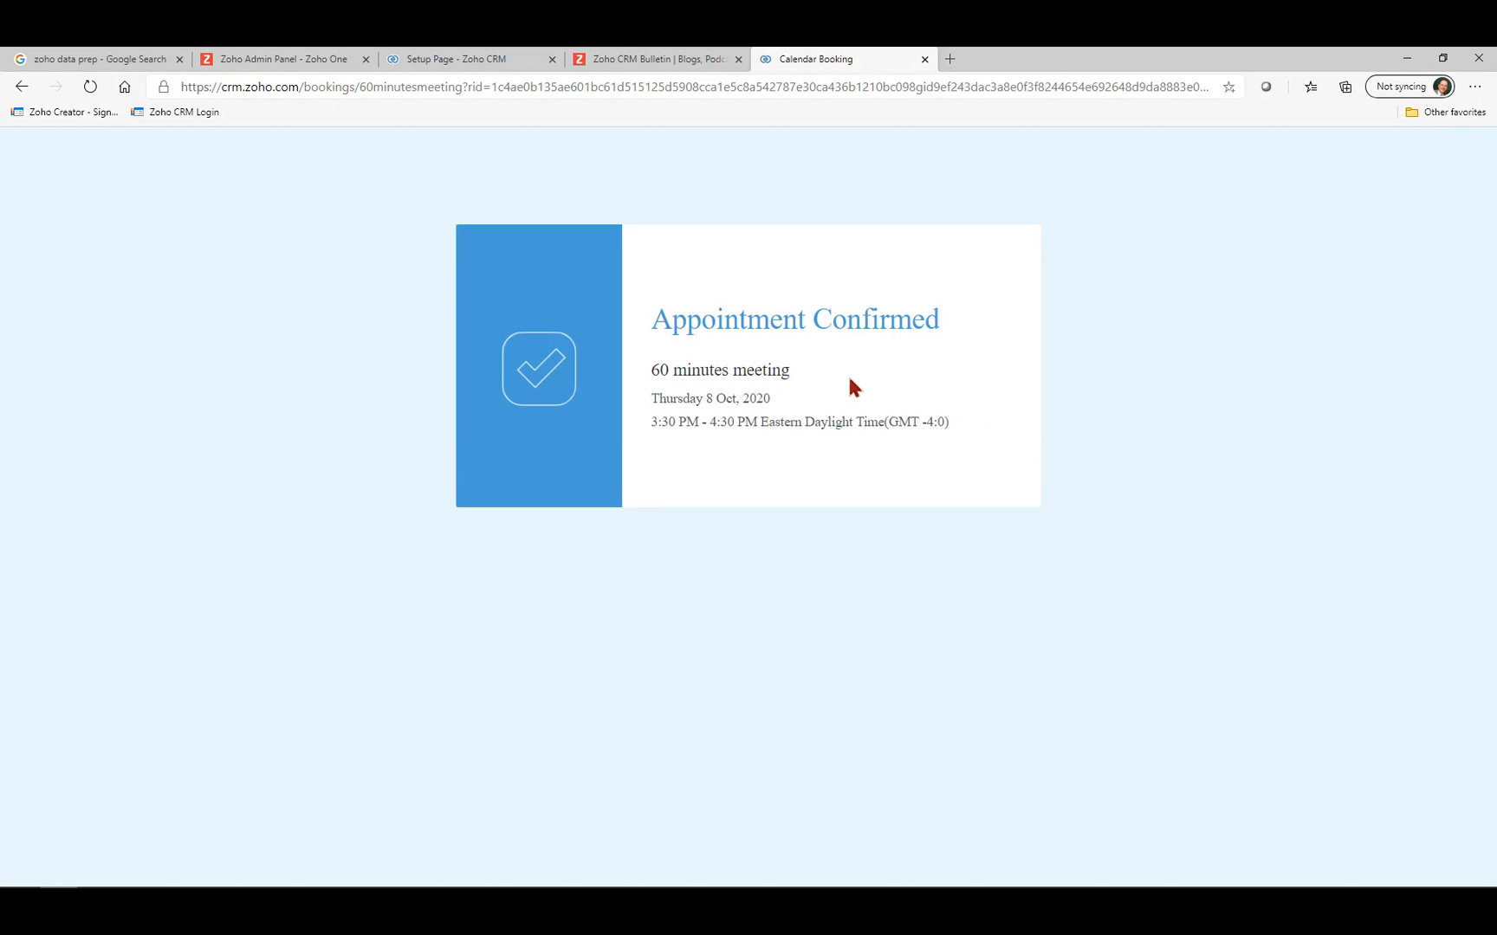
click(475, 64)
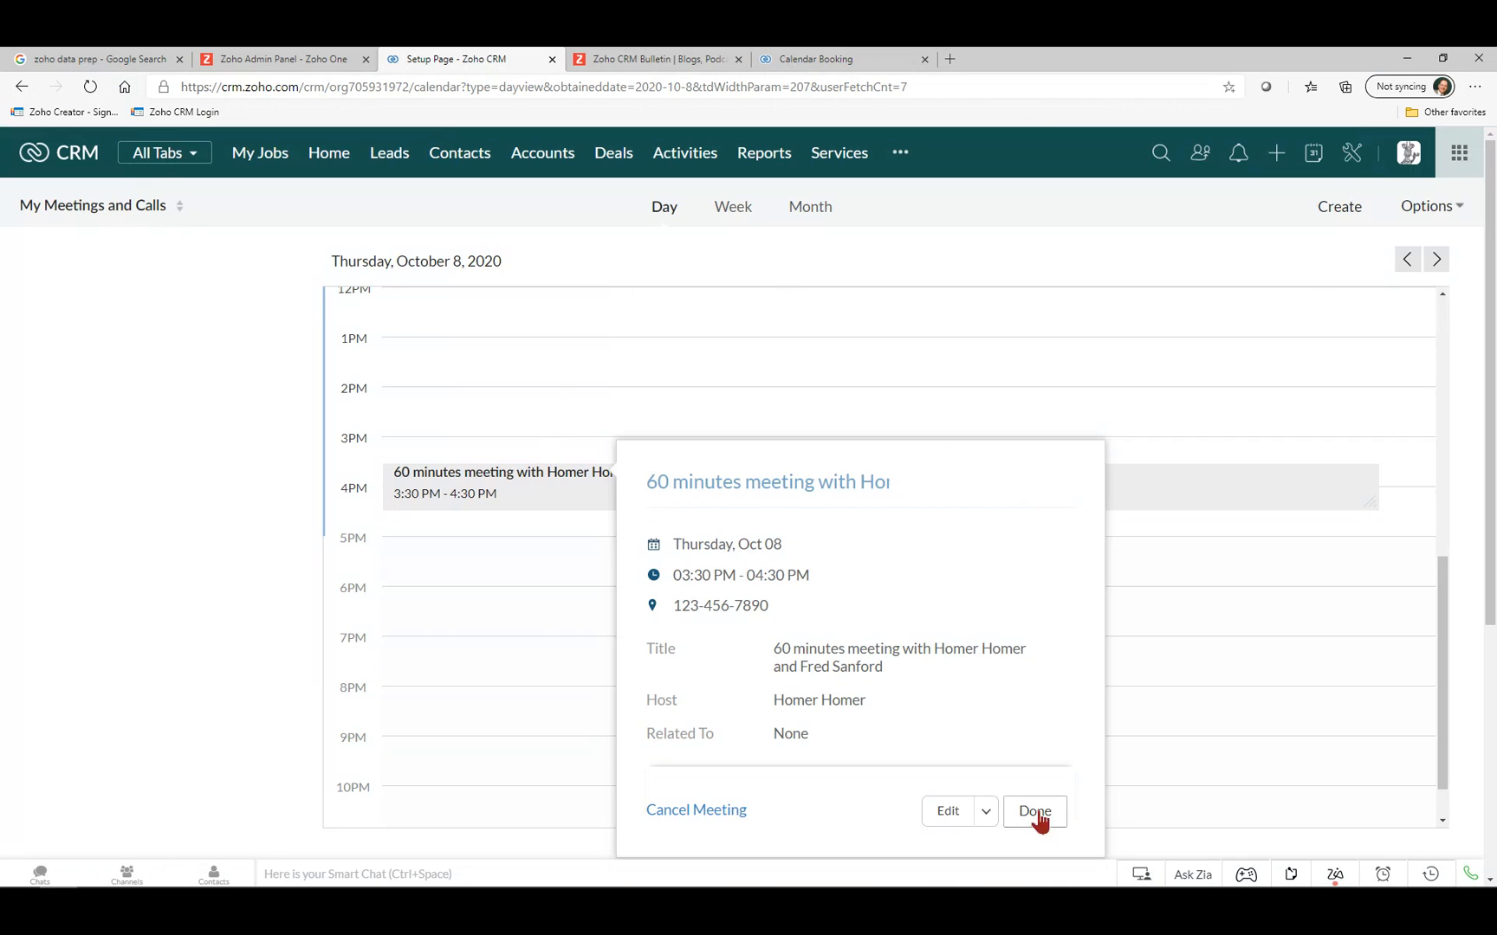
click(1430, 207)
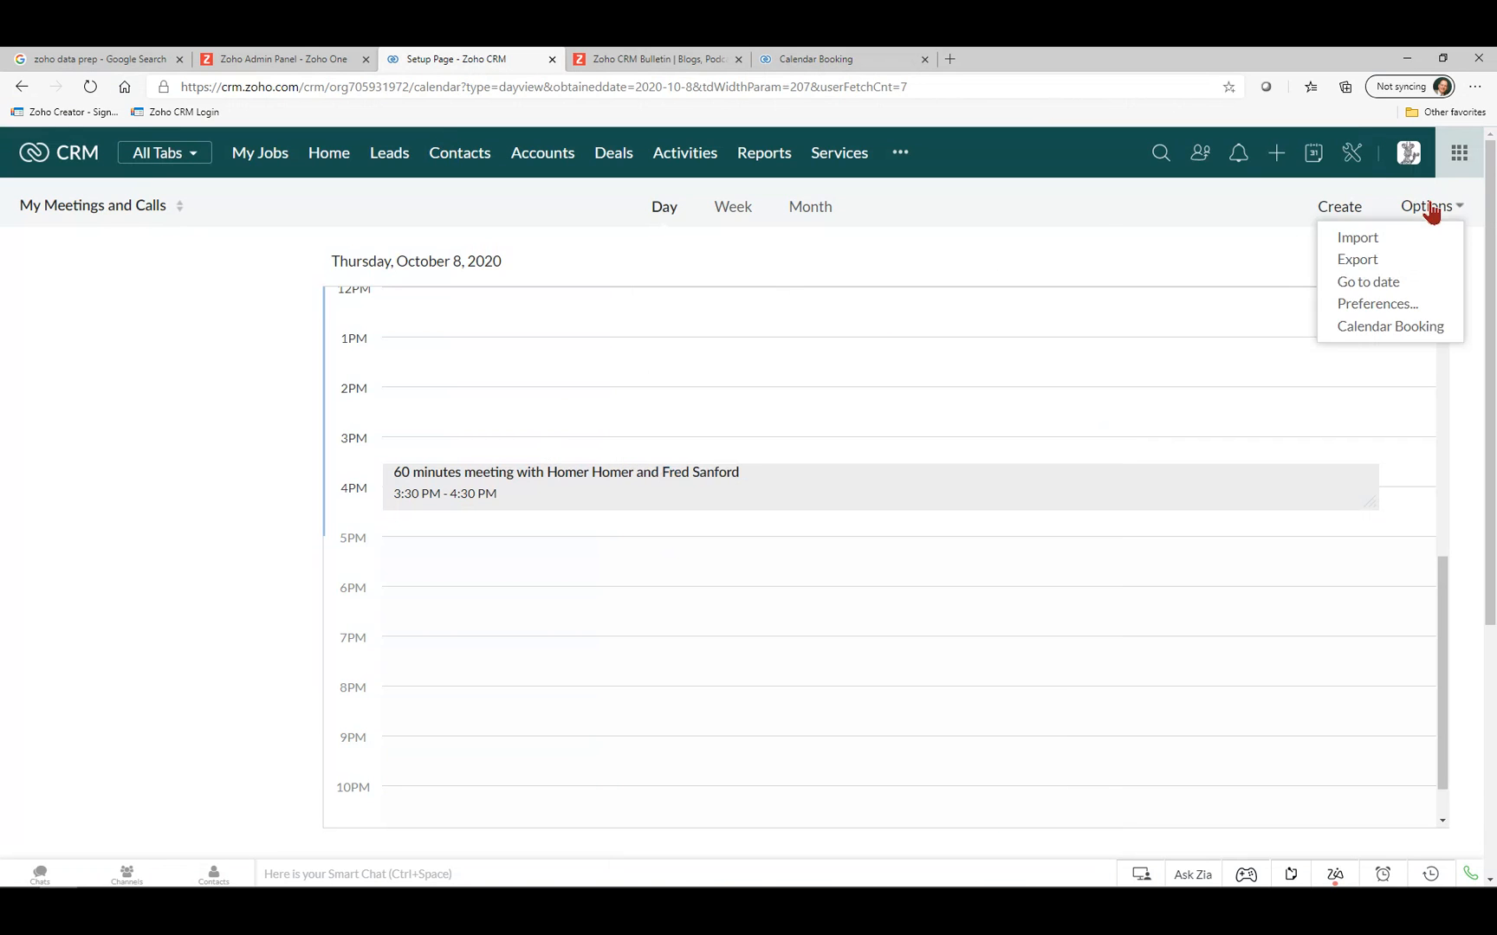
Open Calendar Booking management and open the 60 minutes meeting booking for editing without saving.
click(1383, 339)
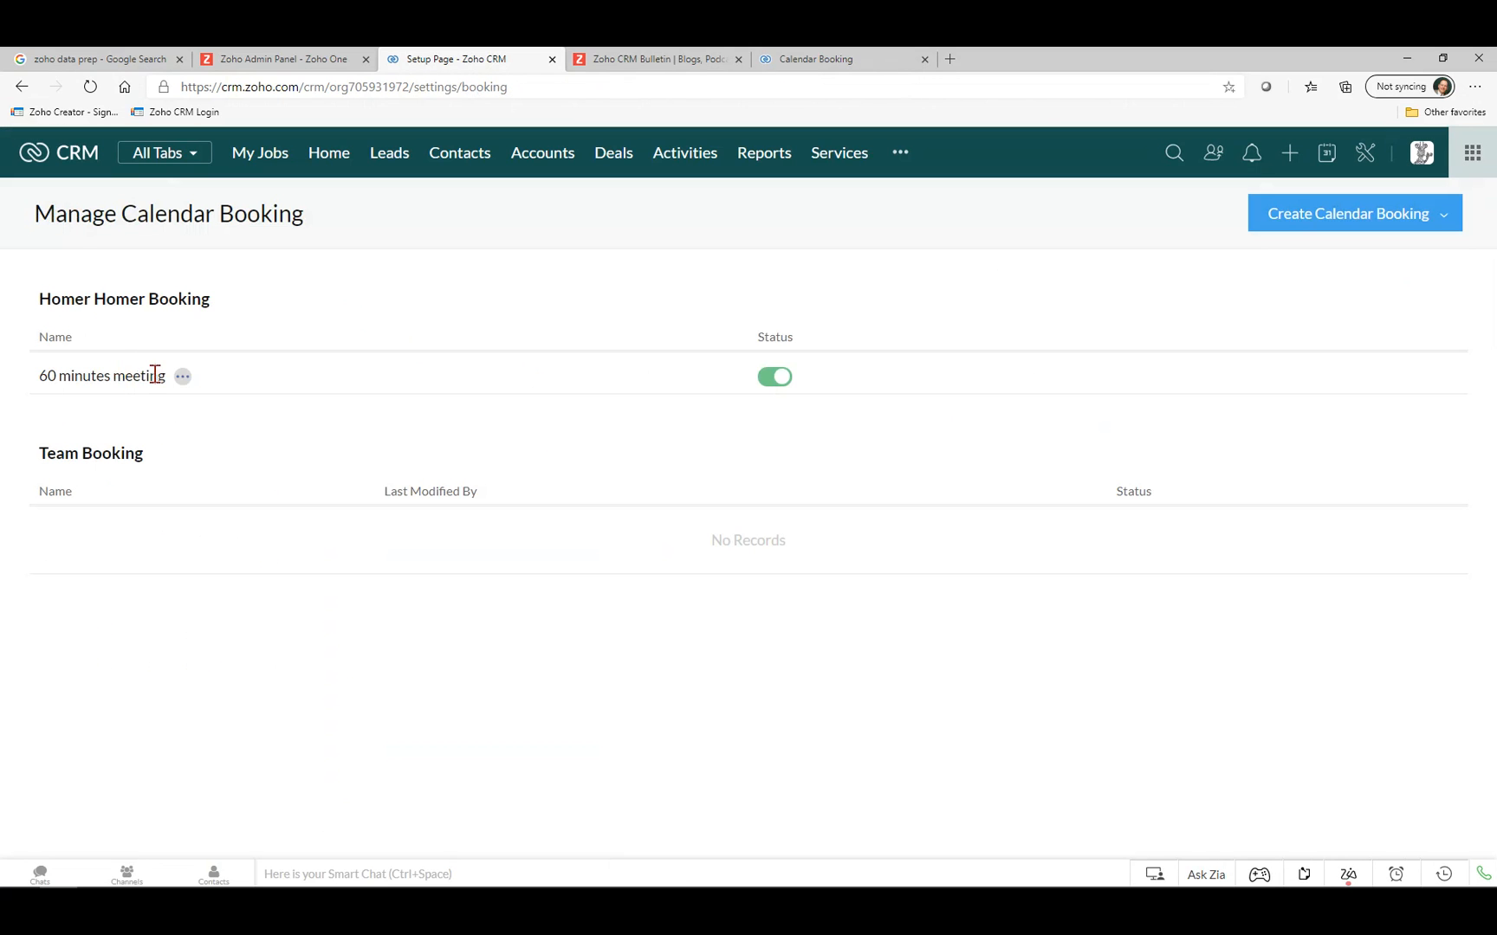
click(183, 377)
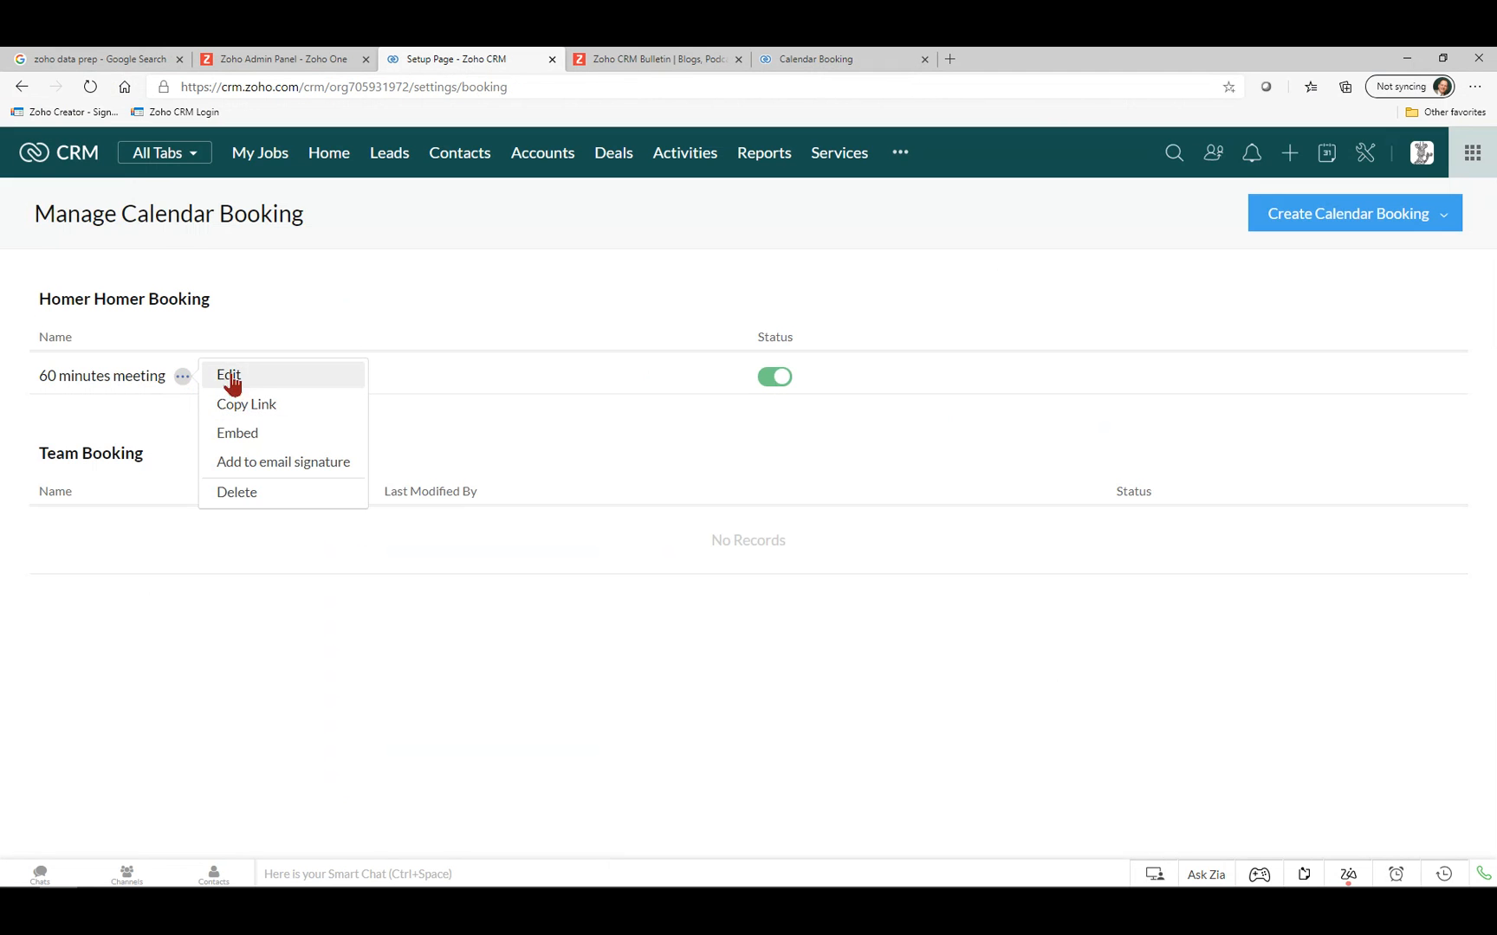
click(230, 378)
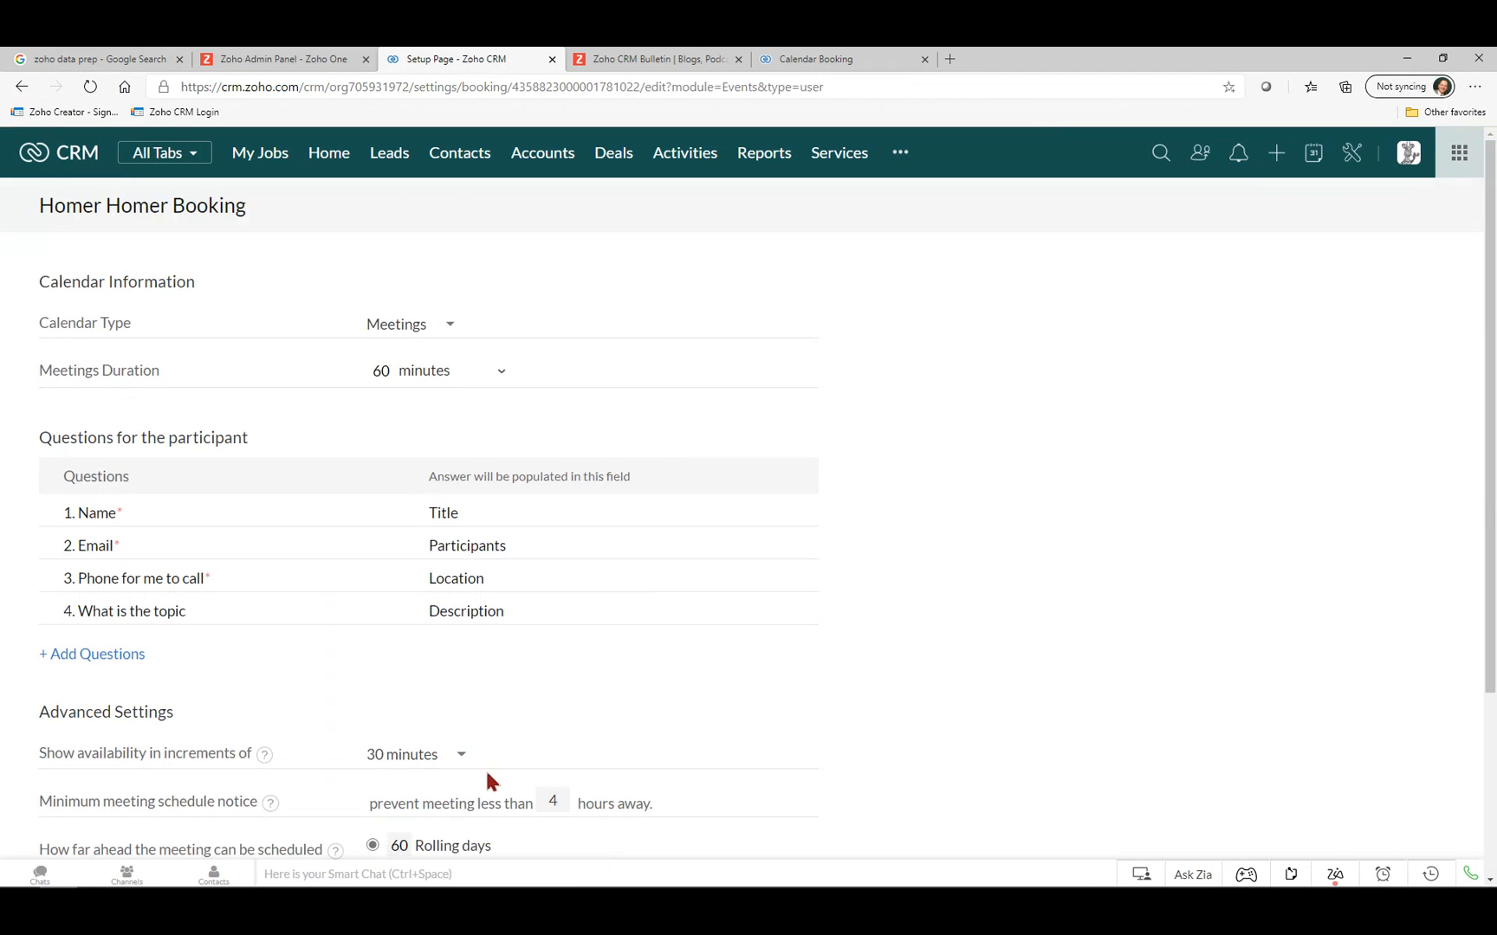
scroll(933, 636, down, 3)
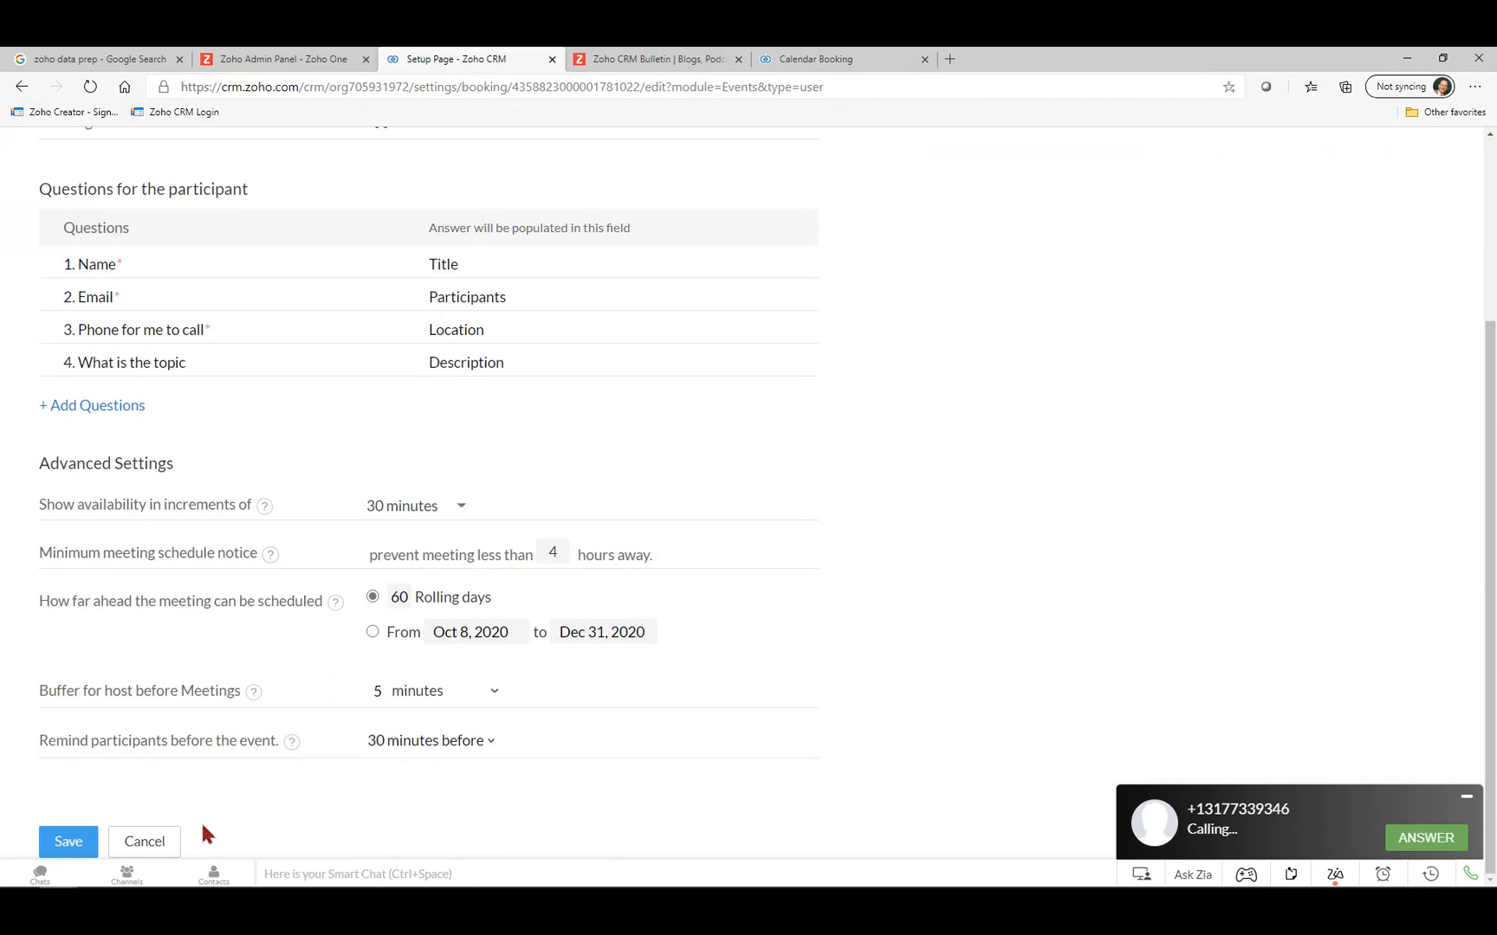
click(163, 847)
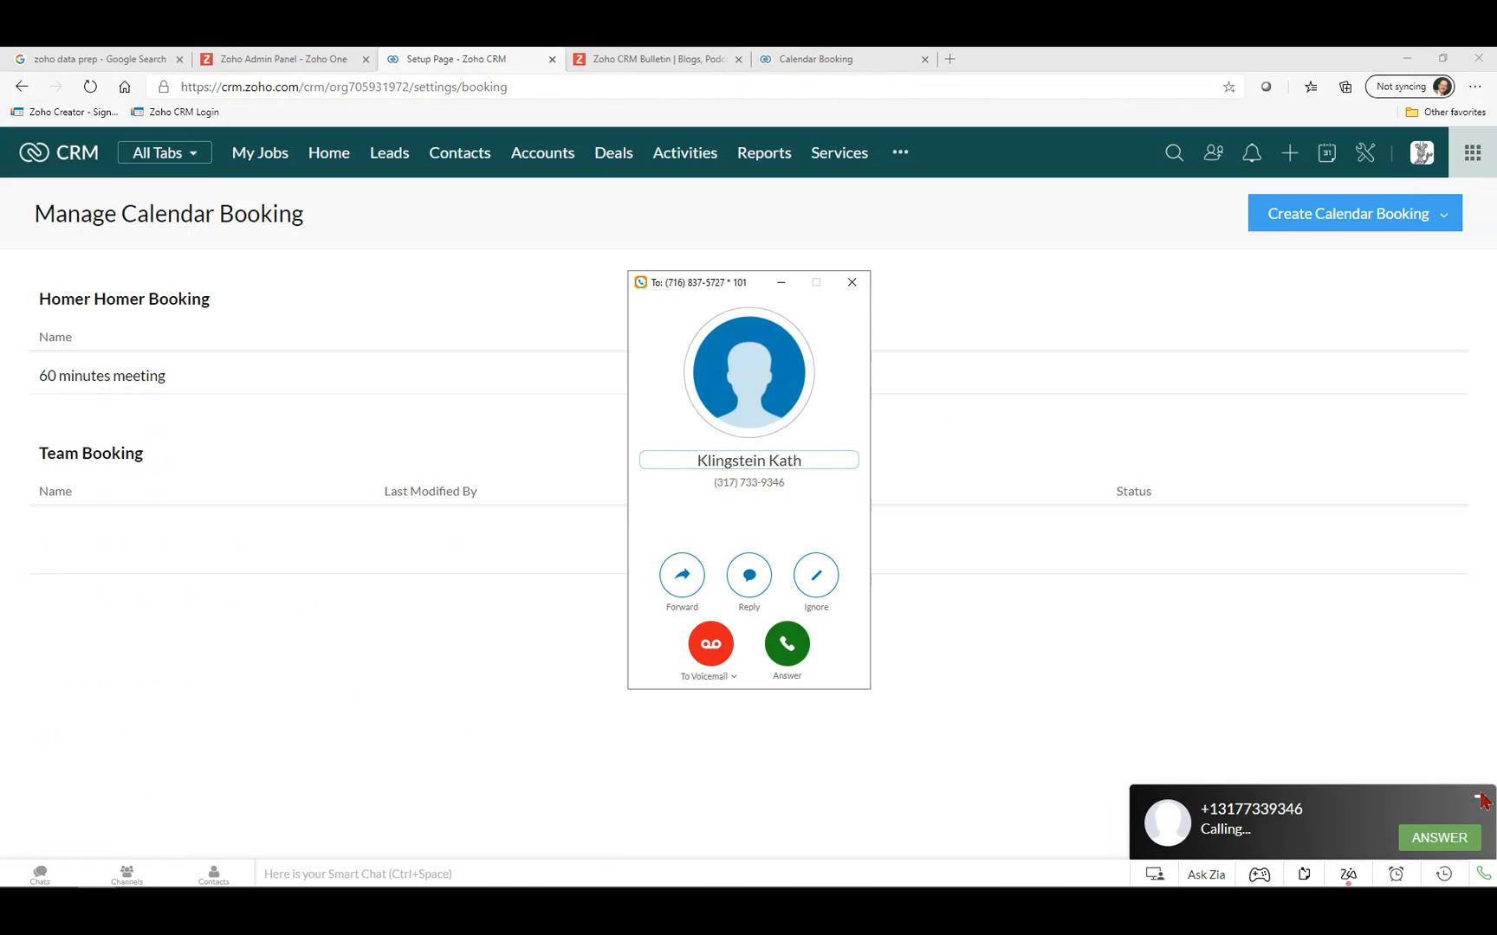
Dismiss the incoming call, review the booking's action options, then go to Contacts.
click(702, 650)
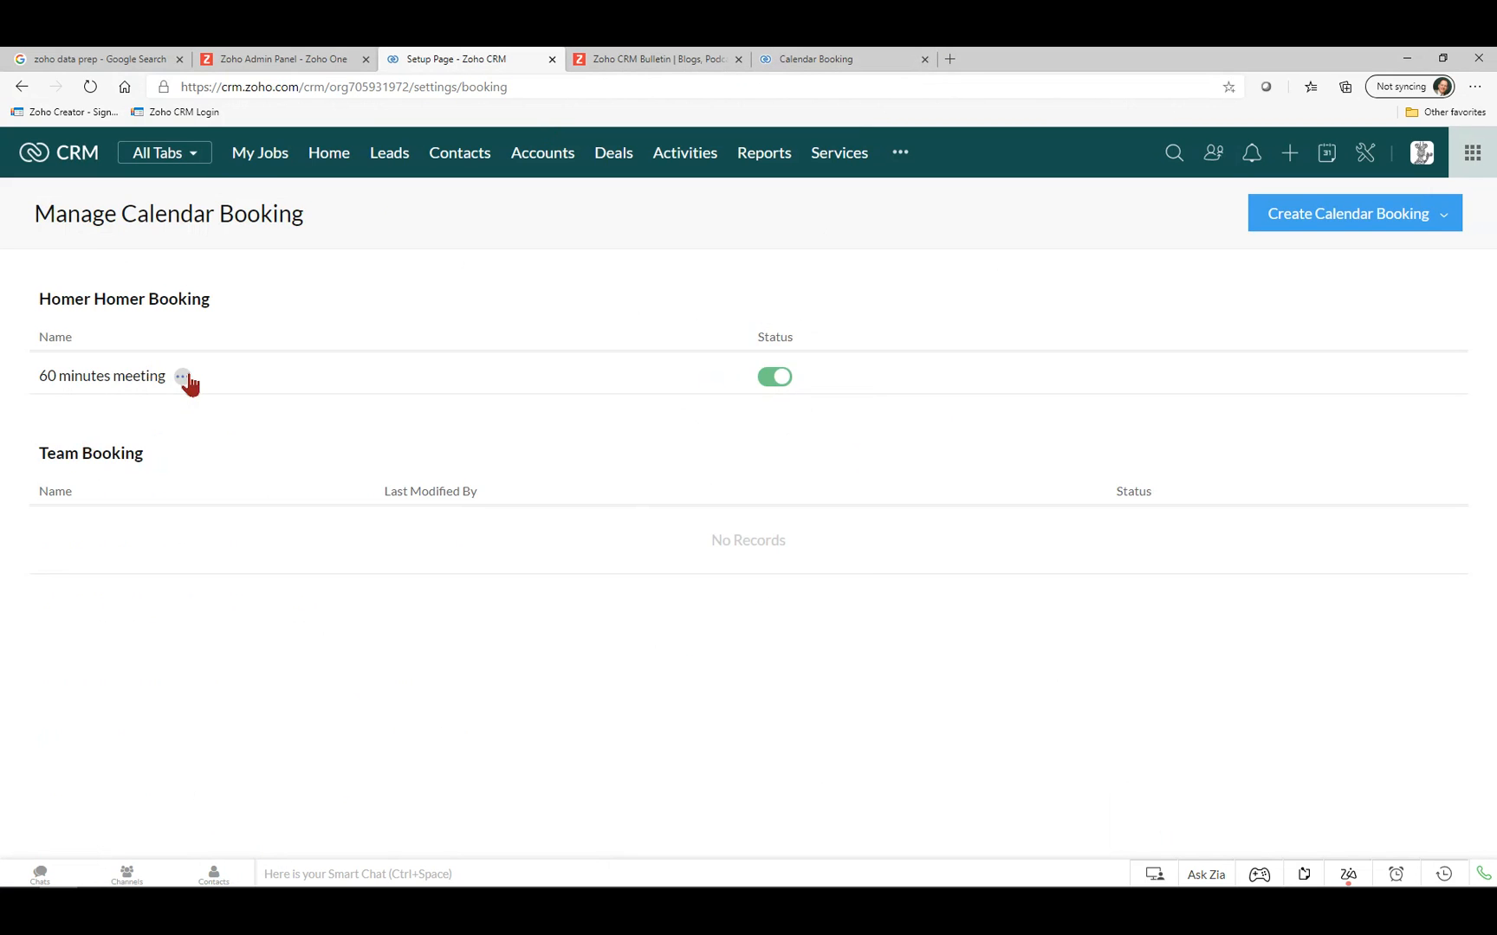
click(184, 378)
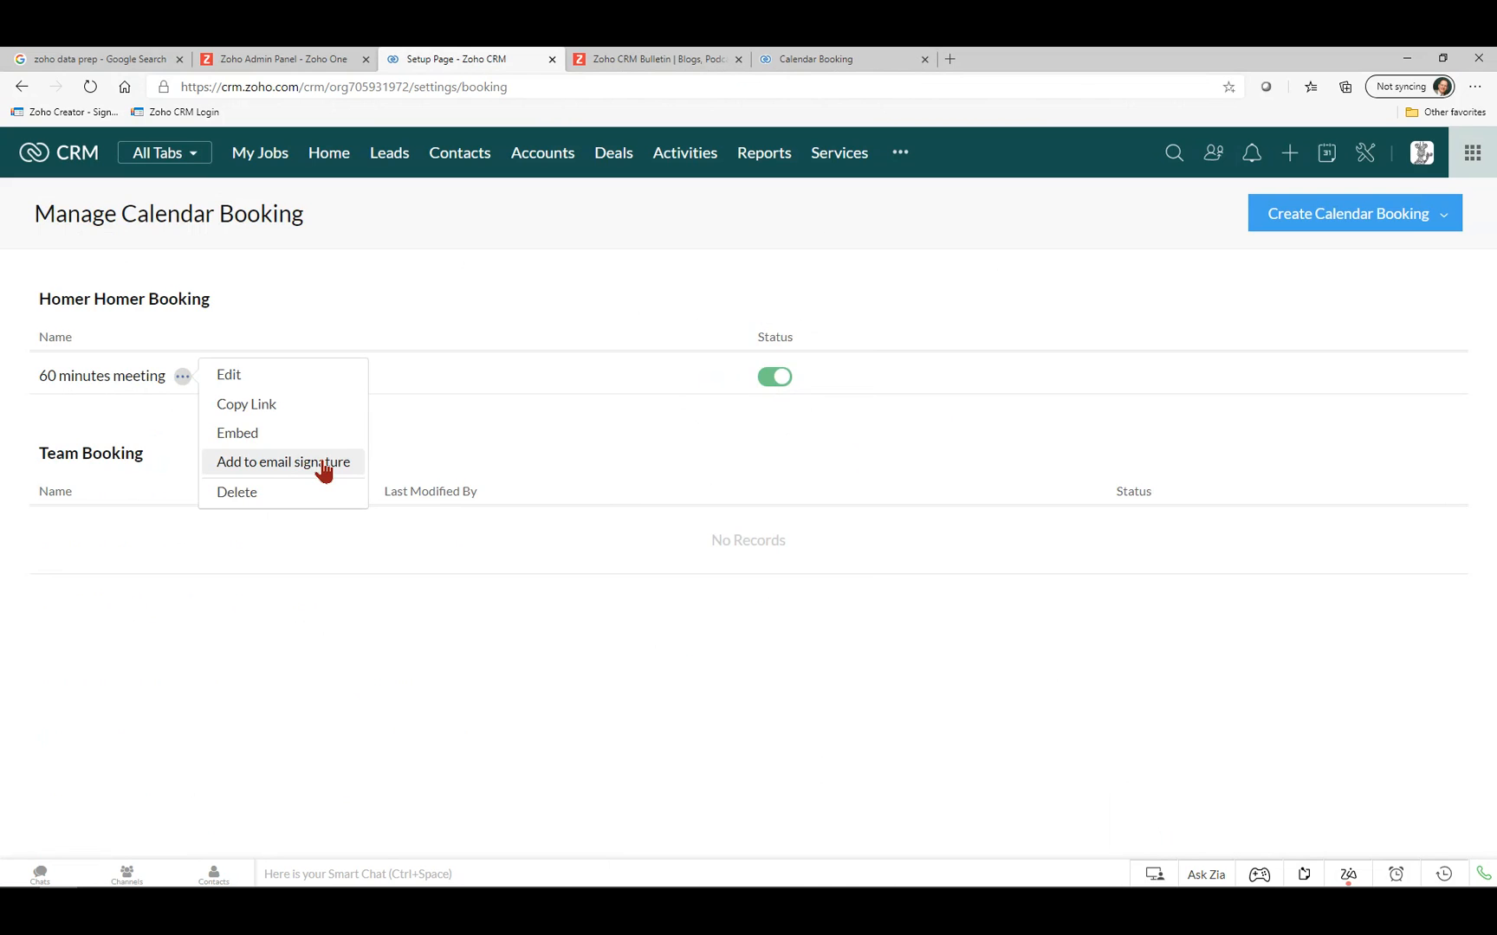
click(494, 387)
click(461, 156)
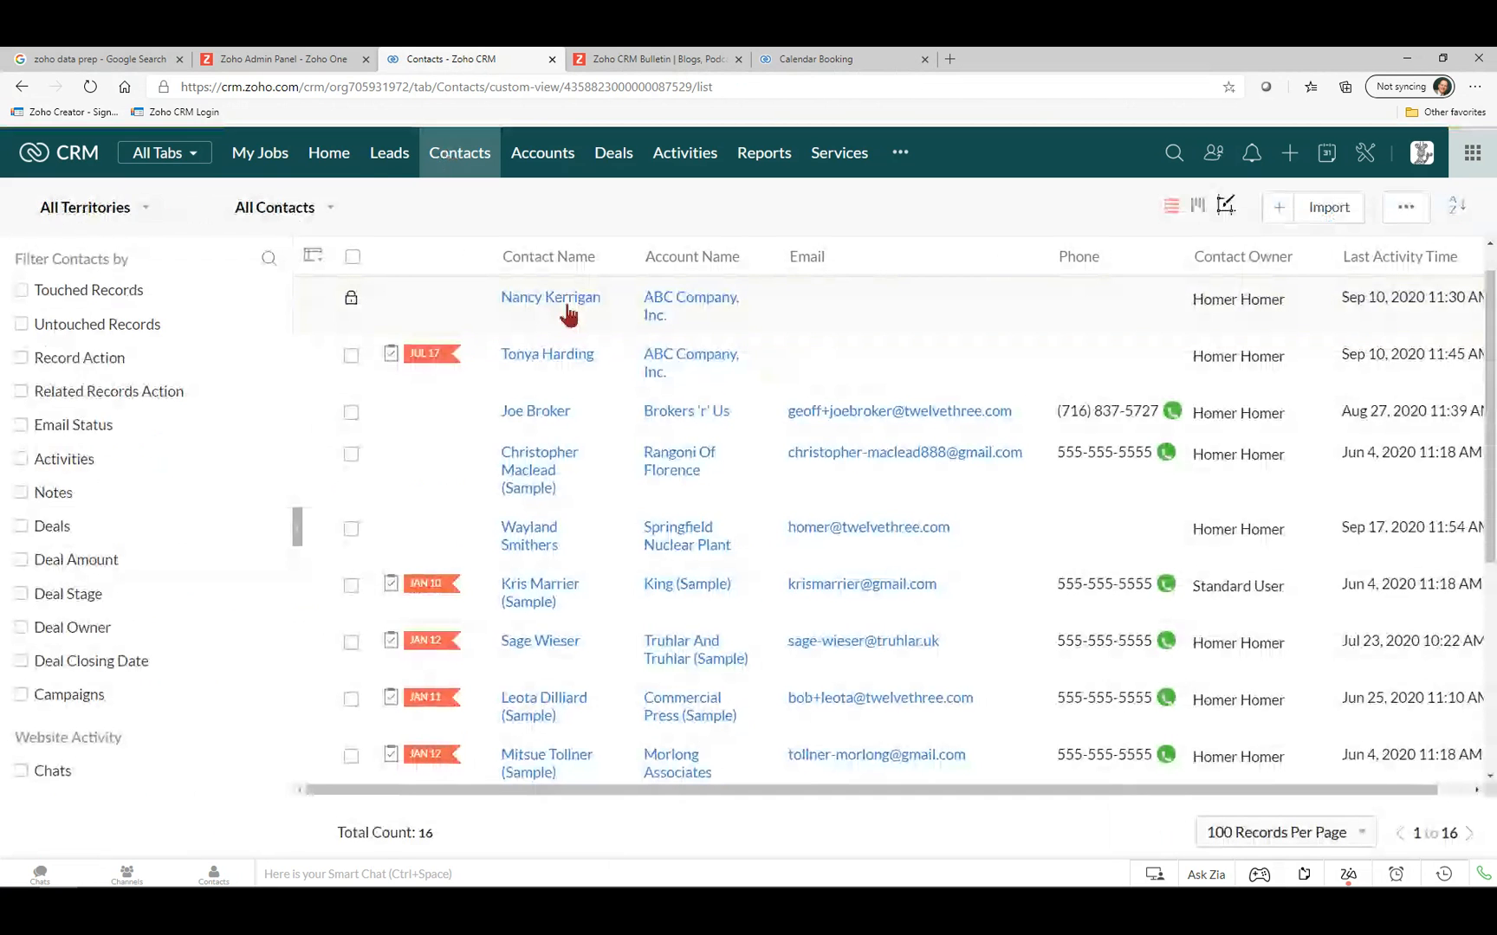
Open the Brokers 'r' Us contact record, then go to the CRM Setup page.
click(530, 414)
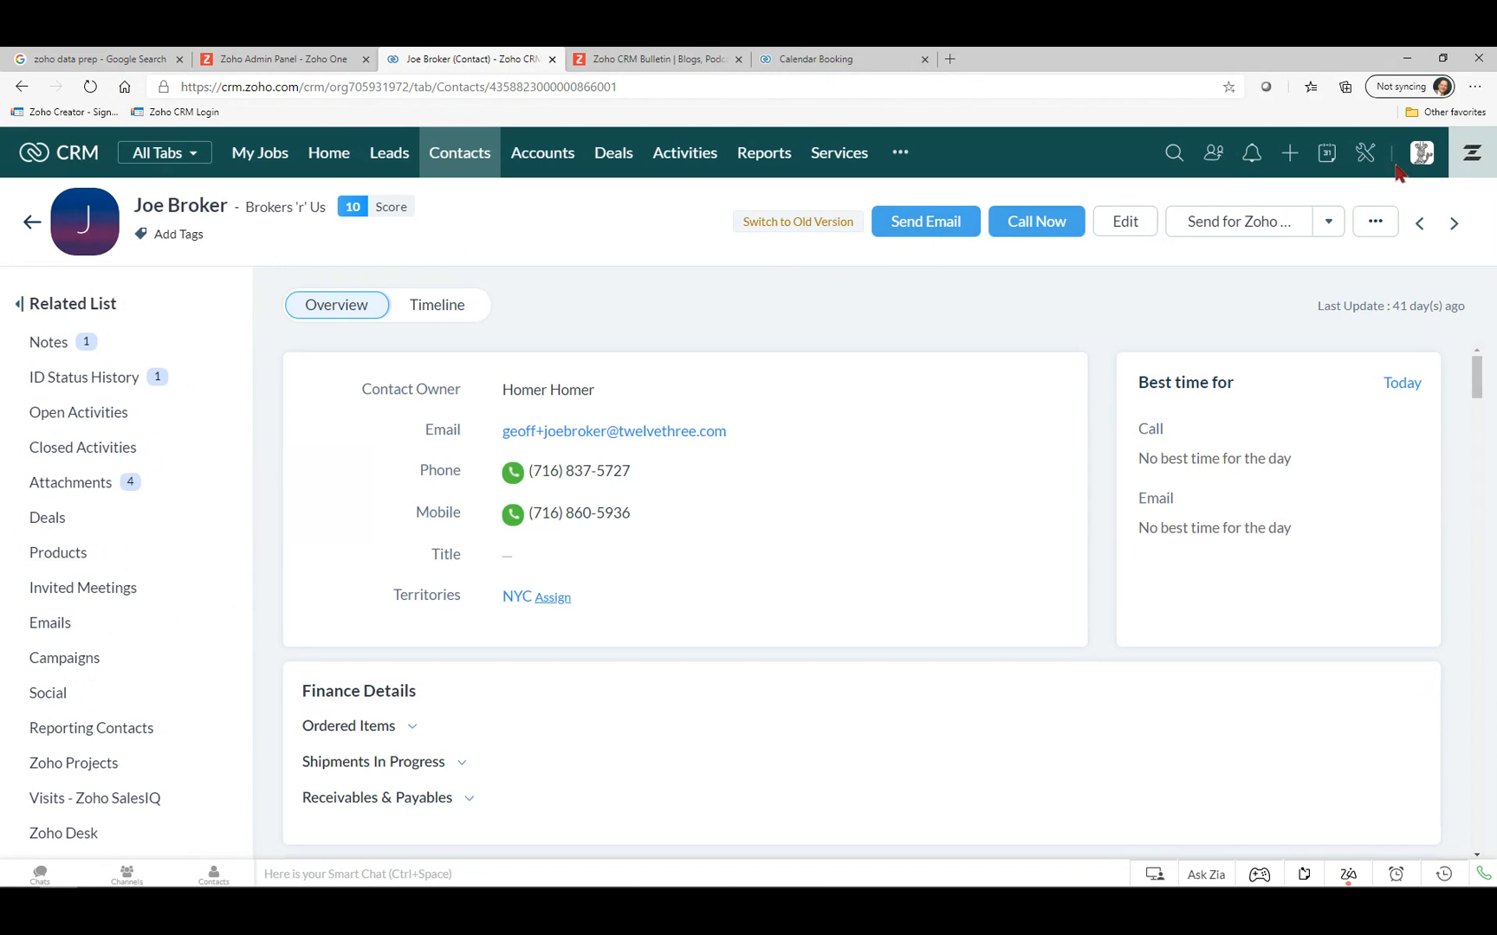
click(1366, 155)
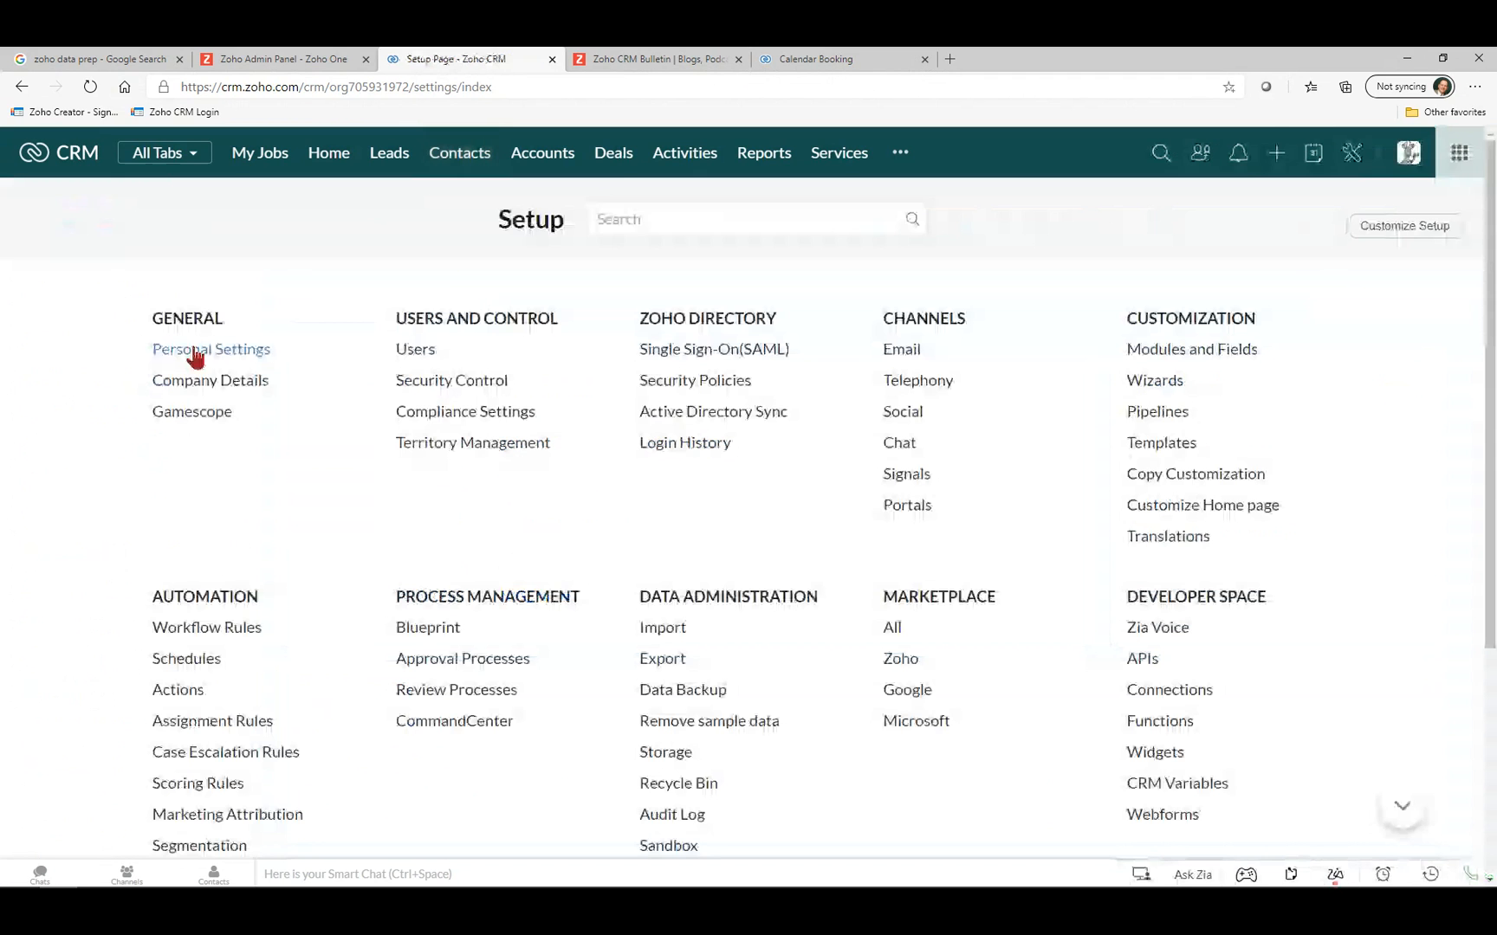
Open Personal Settings and start editing the email signature, leaving the HTML editor empty.
click(192, 352)
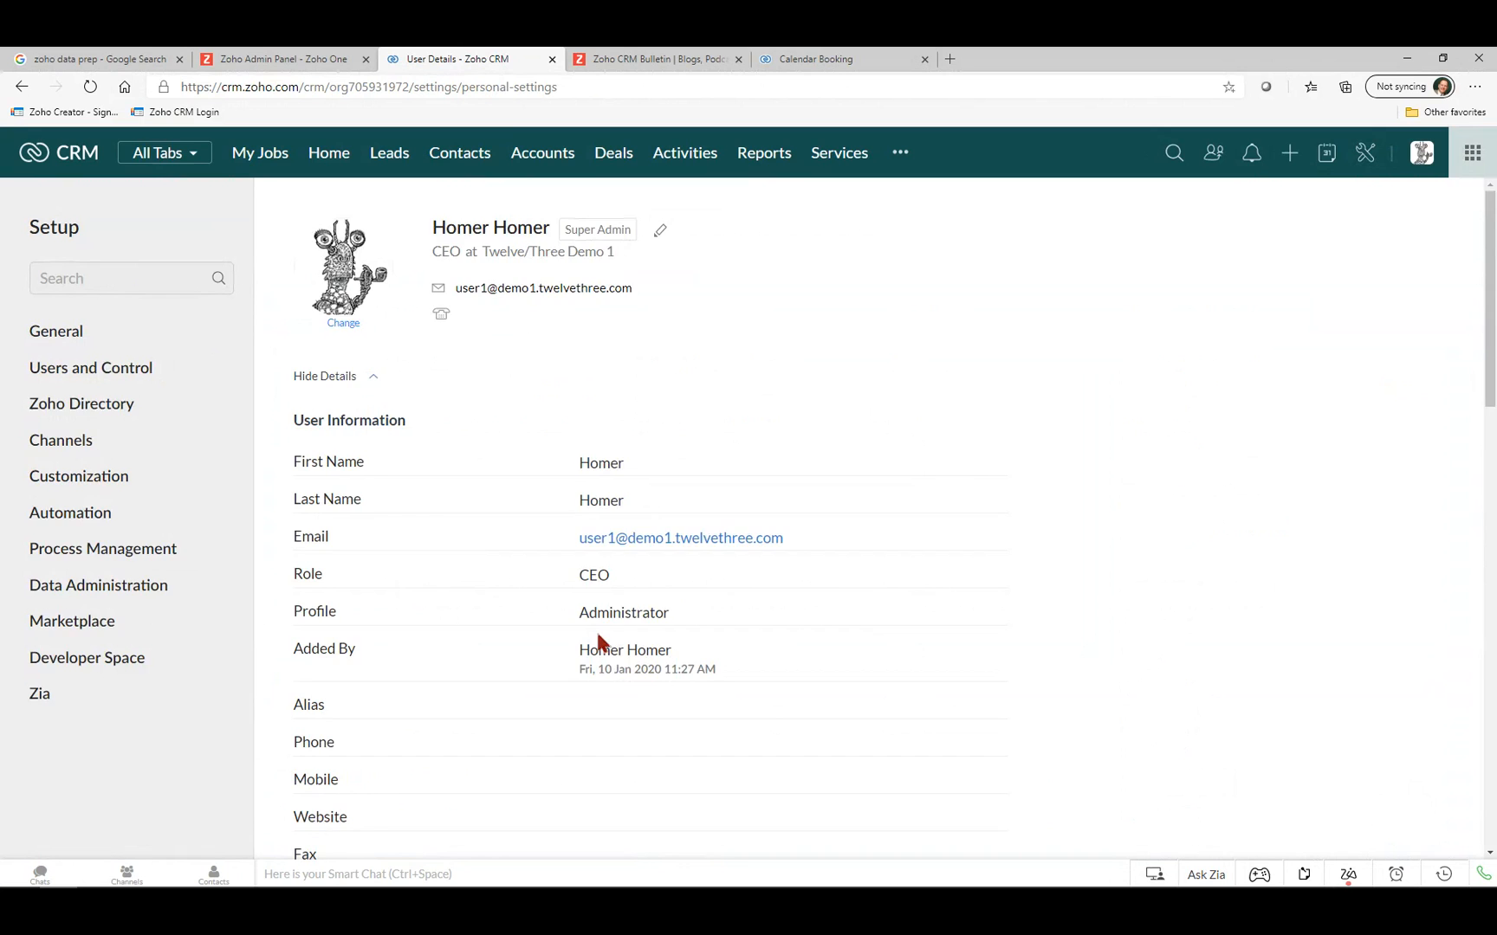
scroll(601, 637, down, 5)
scroll(601, 632, down, 7)
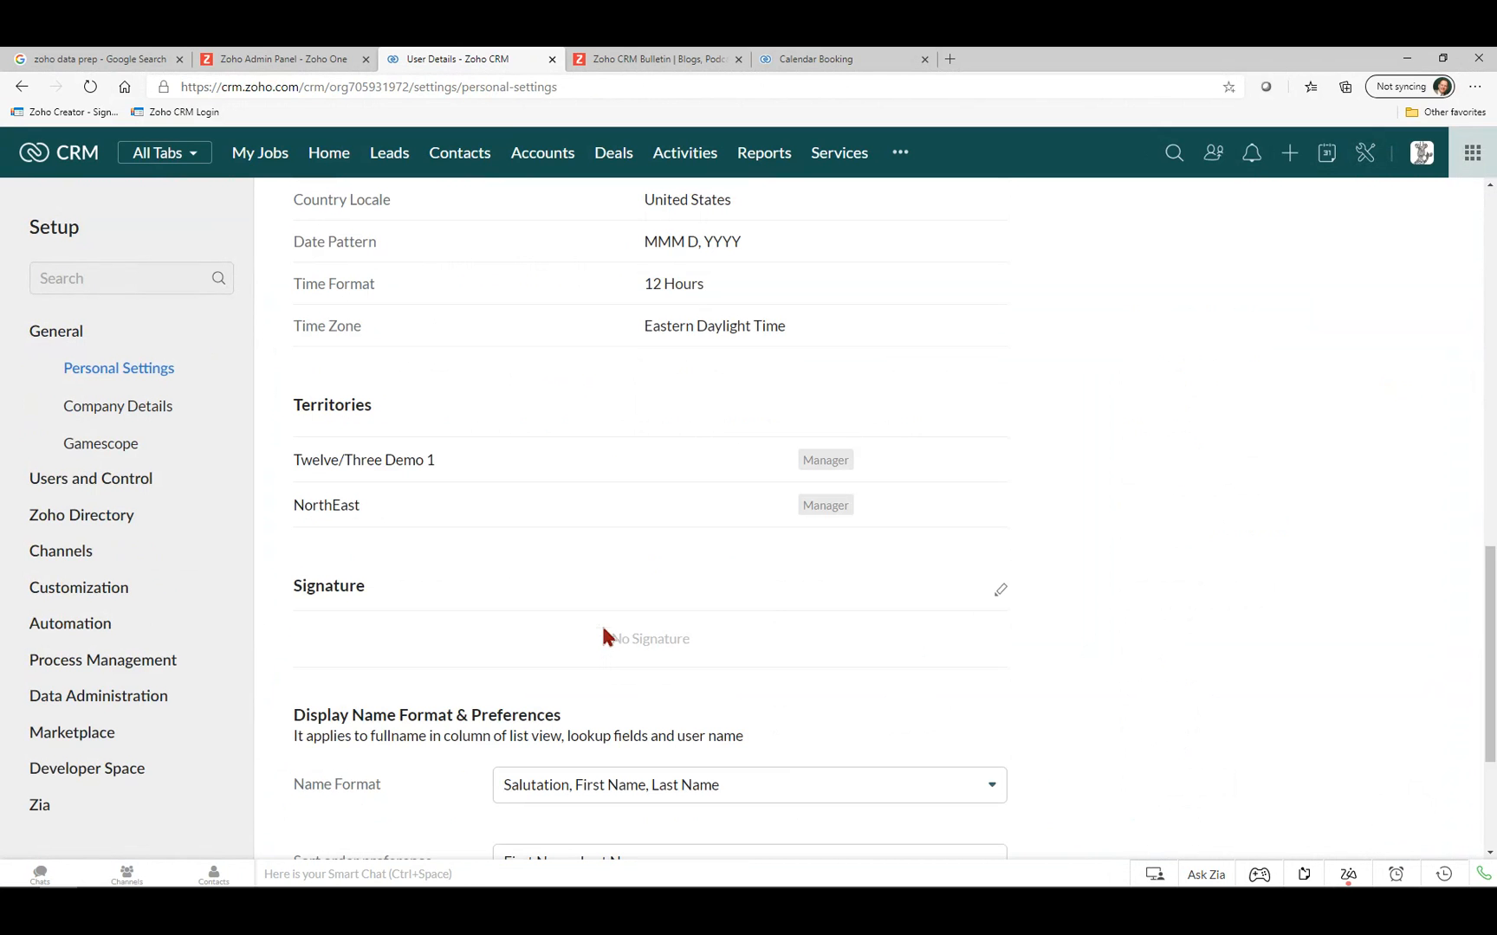
click(1001, 591)
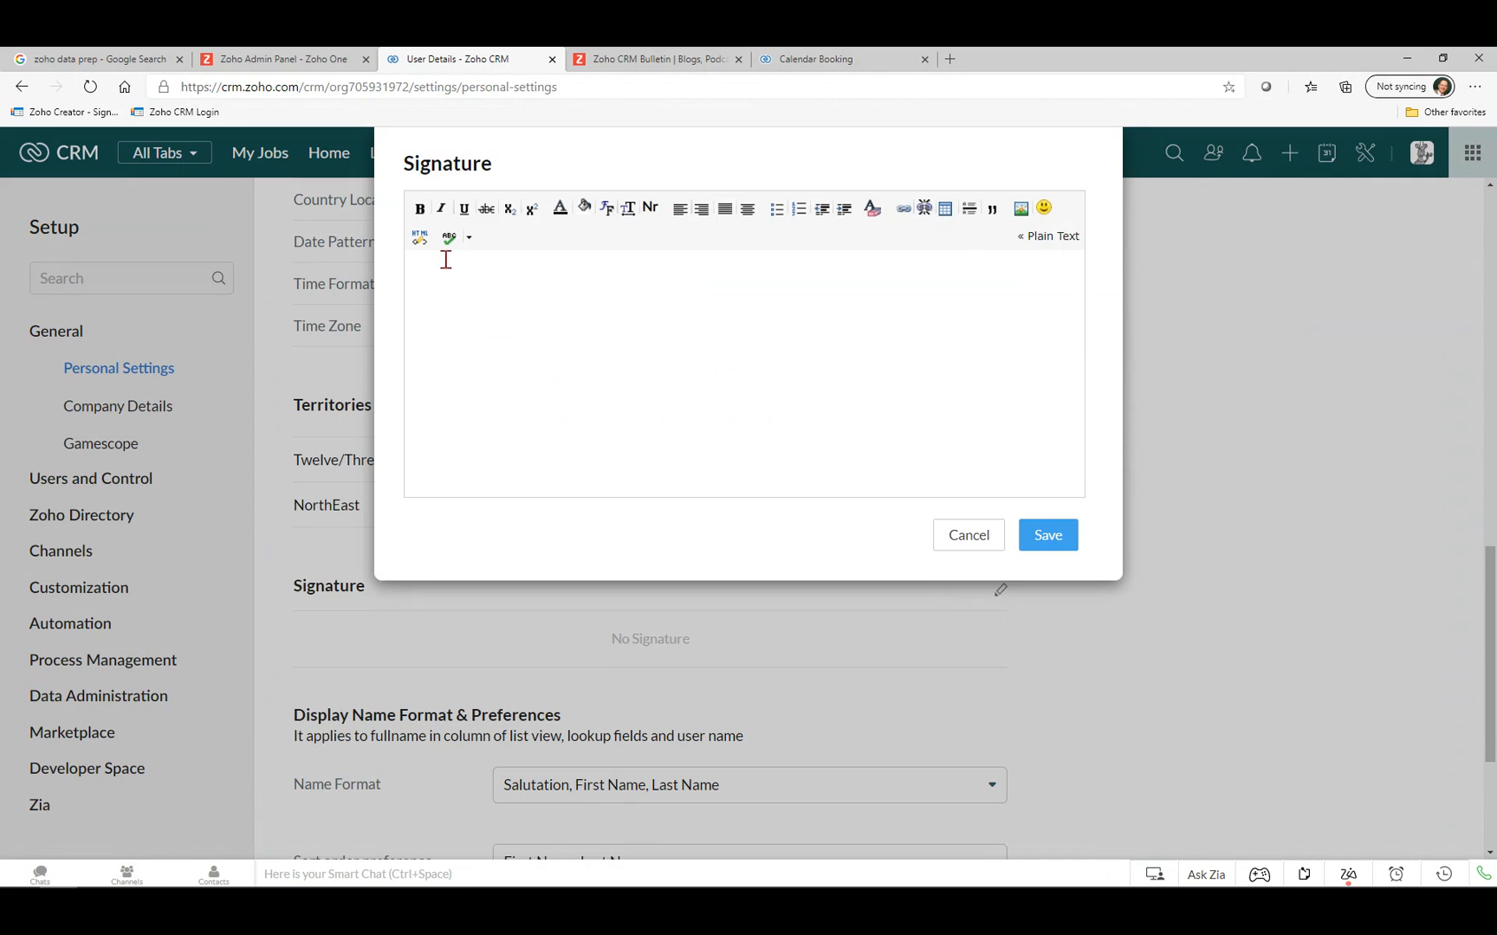
click(420, 242)
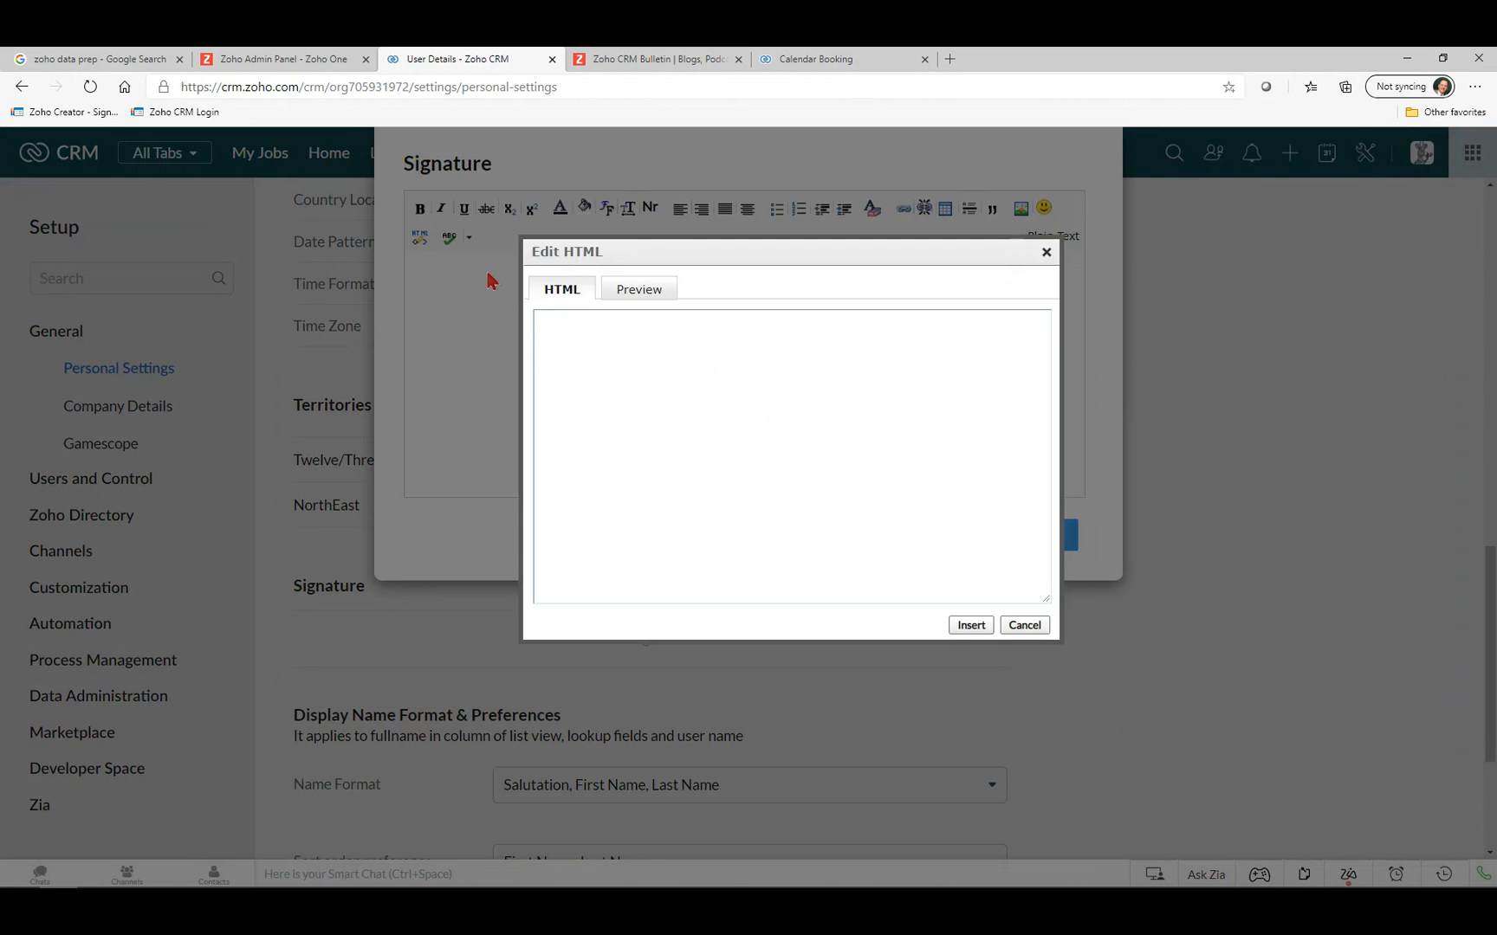
click(1025, 625)
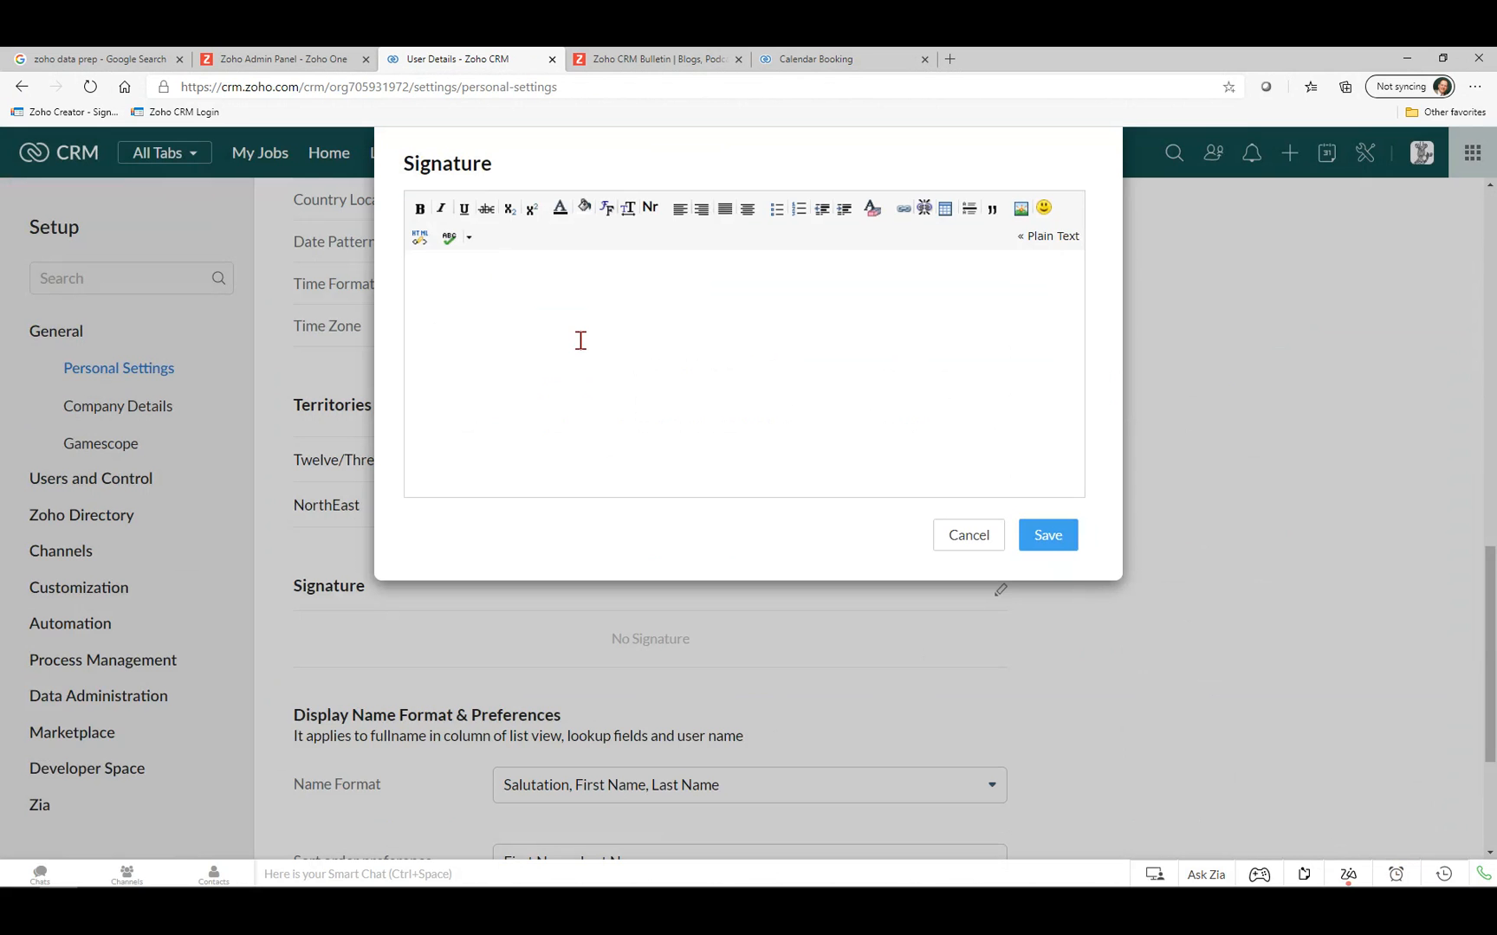
Type and select a signature line inviting people to book time with the user.
text(Book some time with Homer)
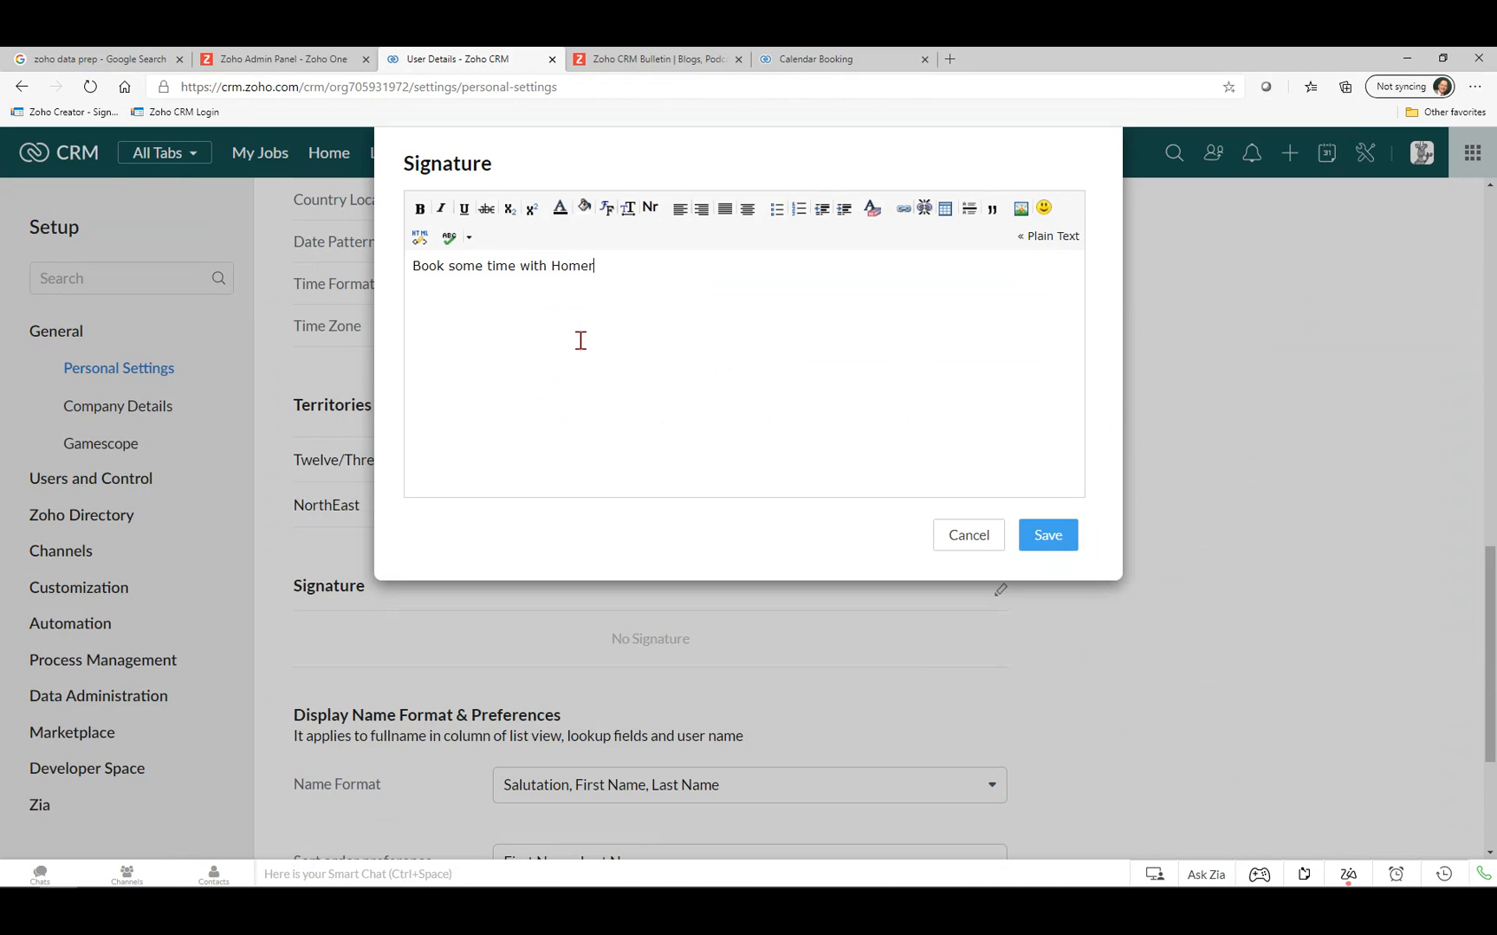
click(407, 265)
drag(423, 270, 726, 247)
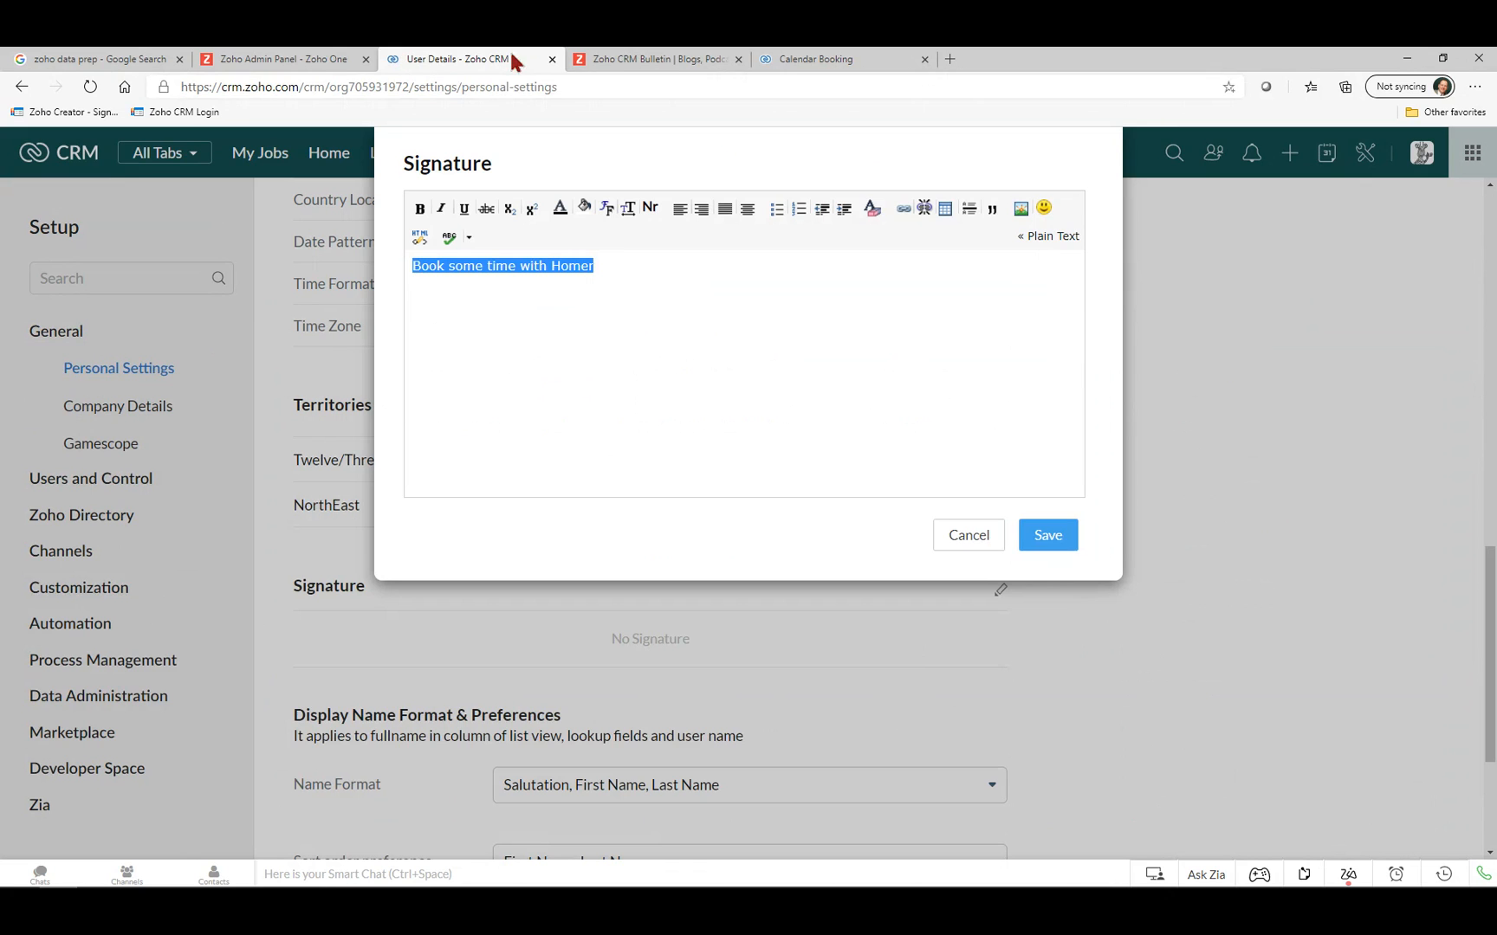
click(805, 61)
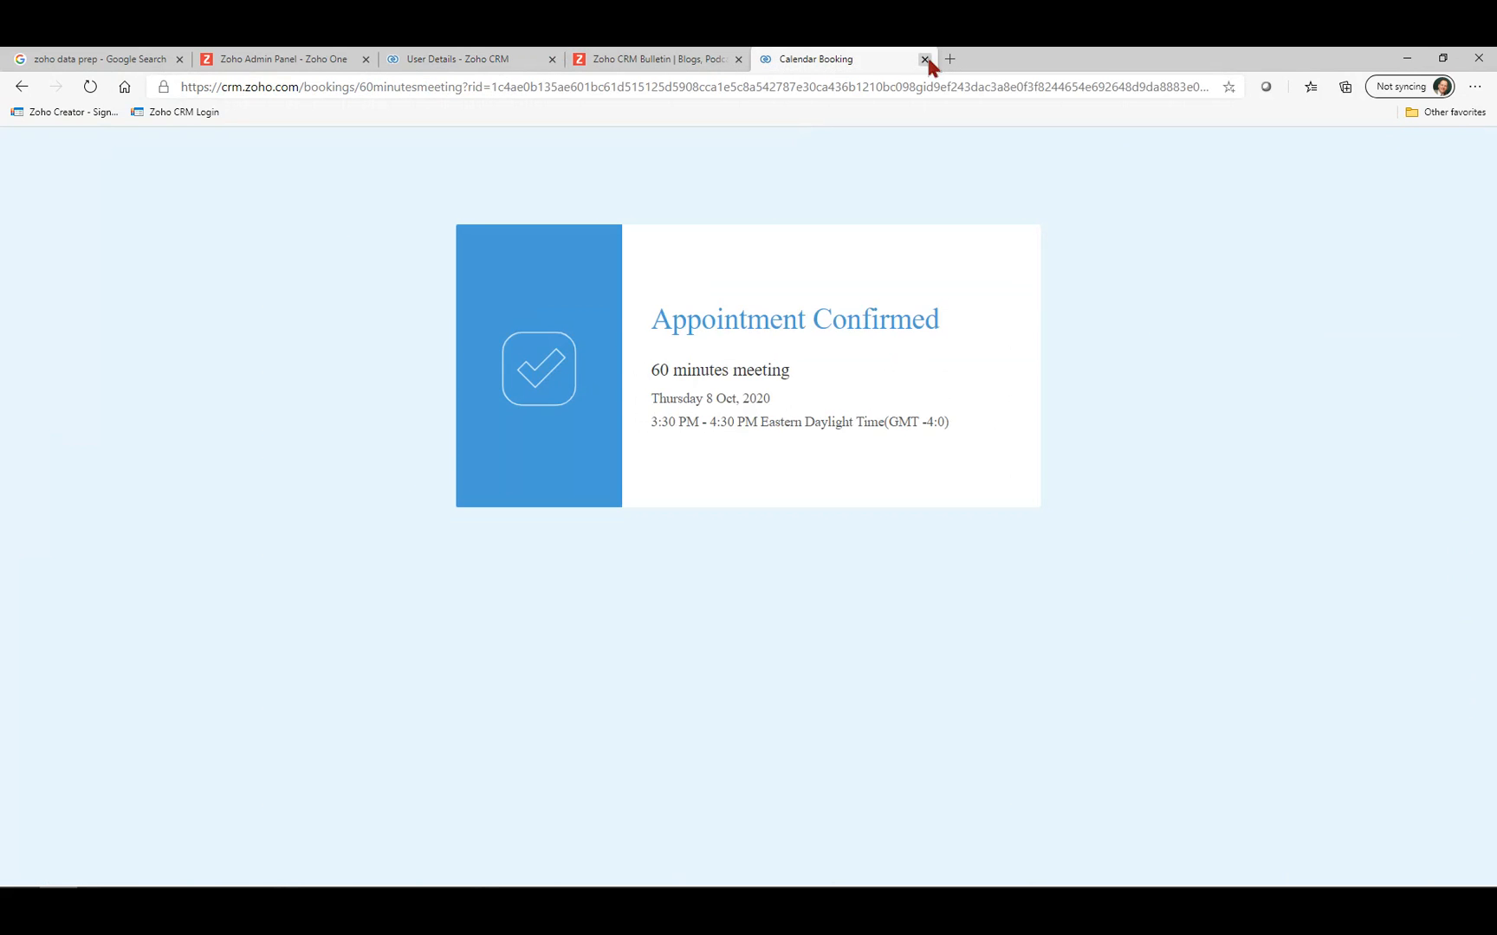
Duplicate the user details page and show this week's meetings in the calendar.
key(ctrl+w)
right_click(461, 56)
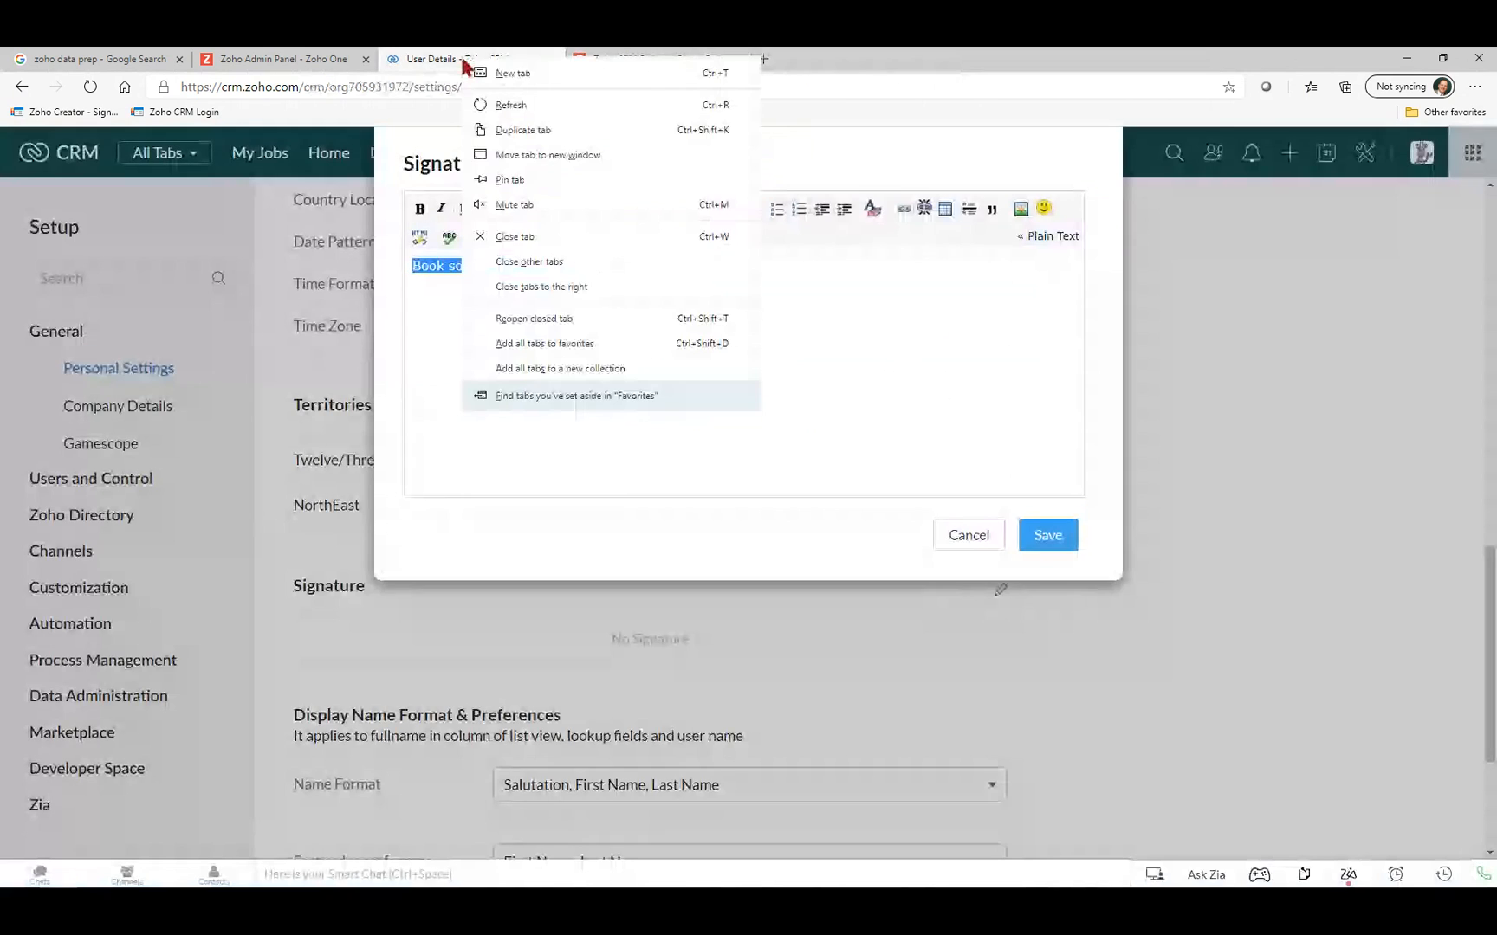
click(511, 130)
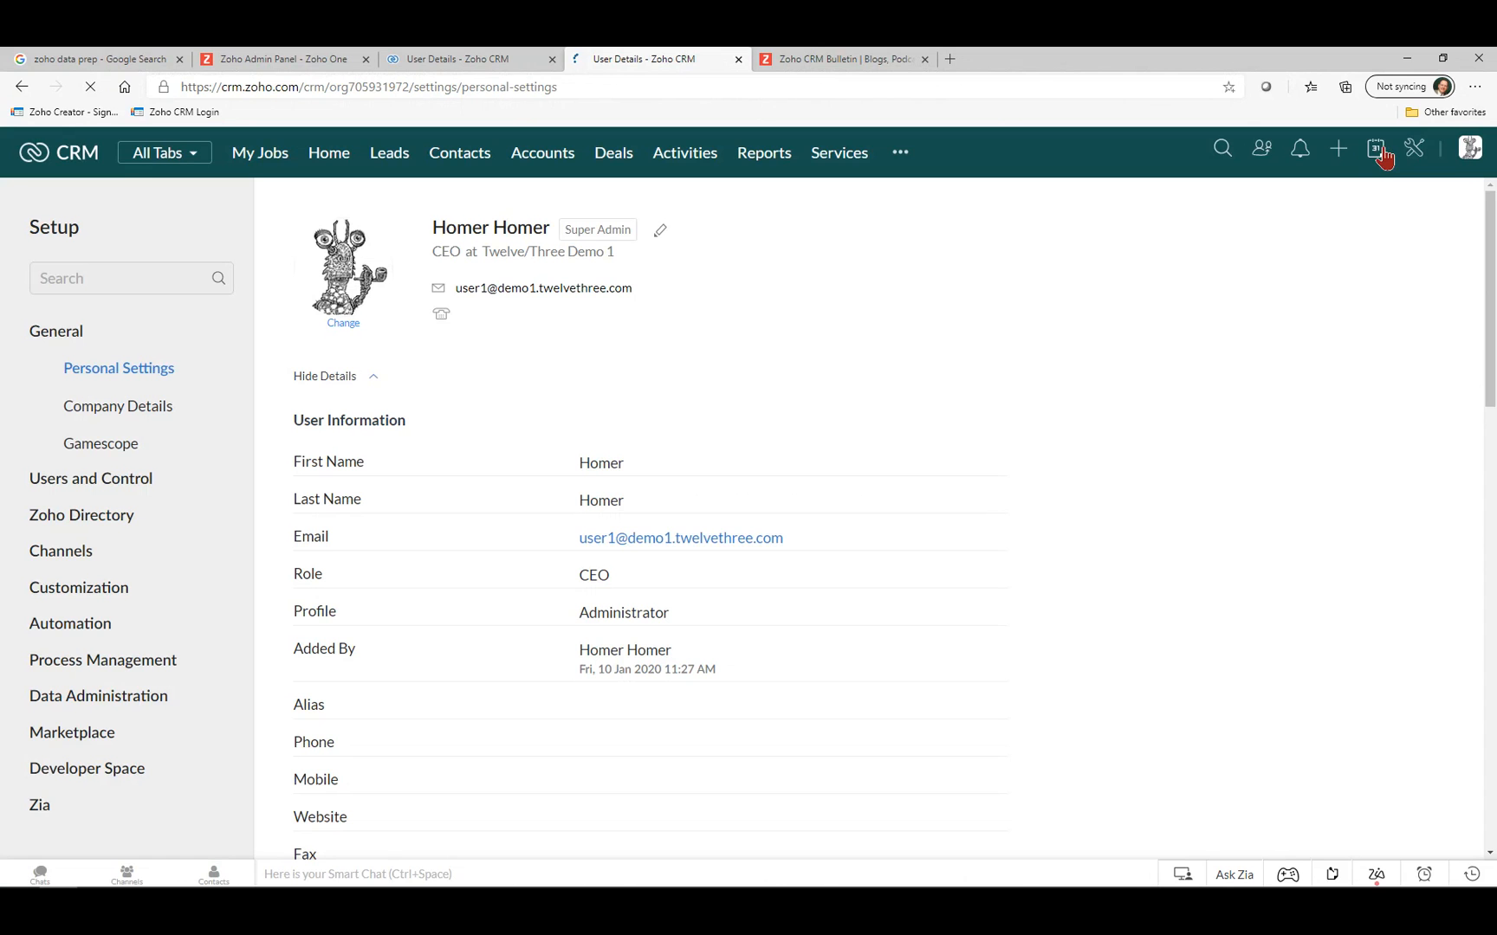
click(1377, 155)
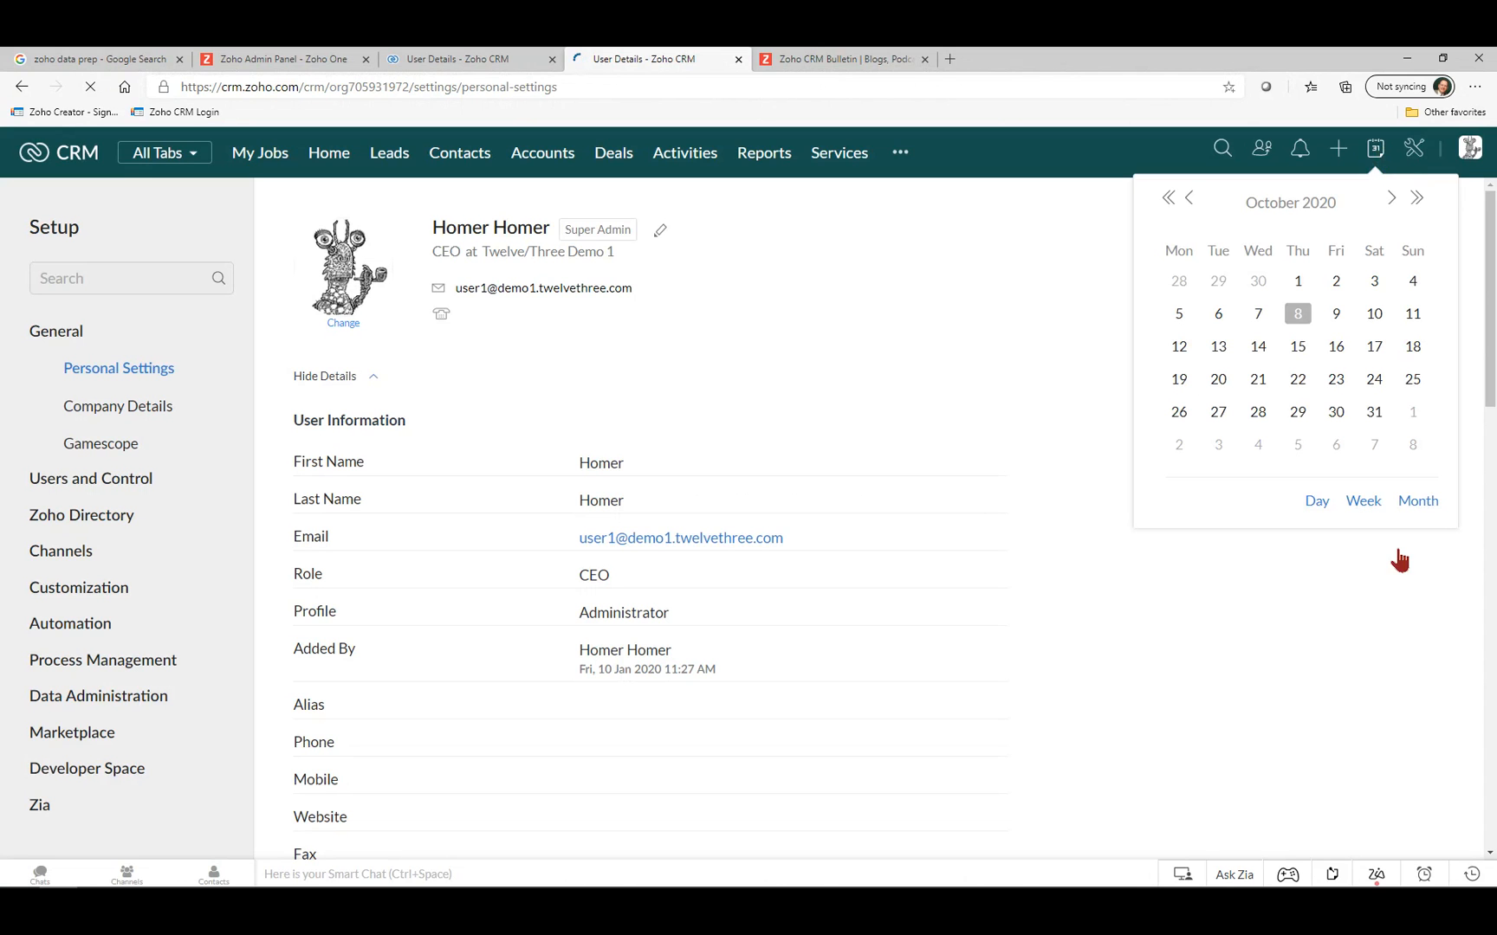
click(1370, 506)
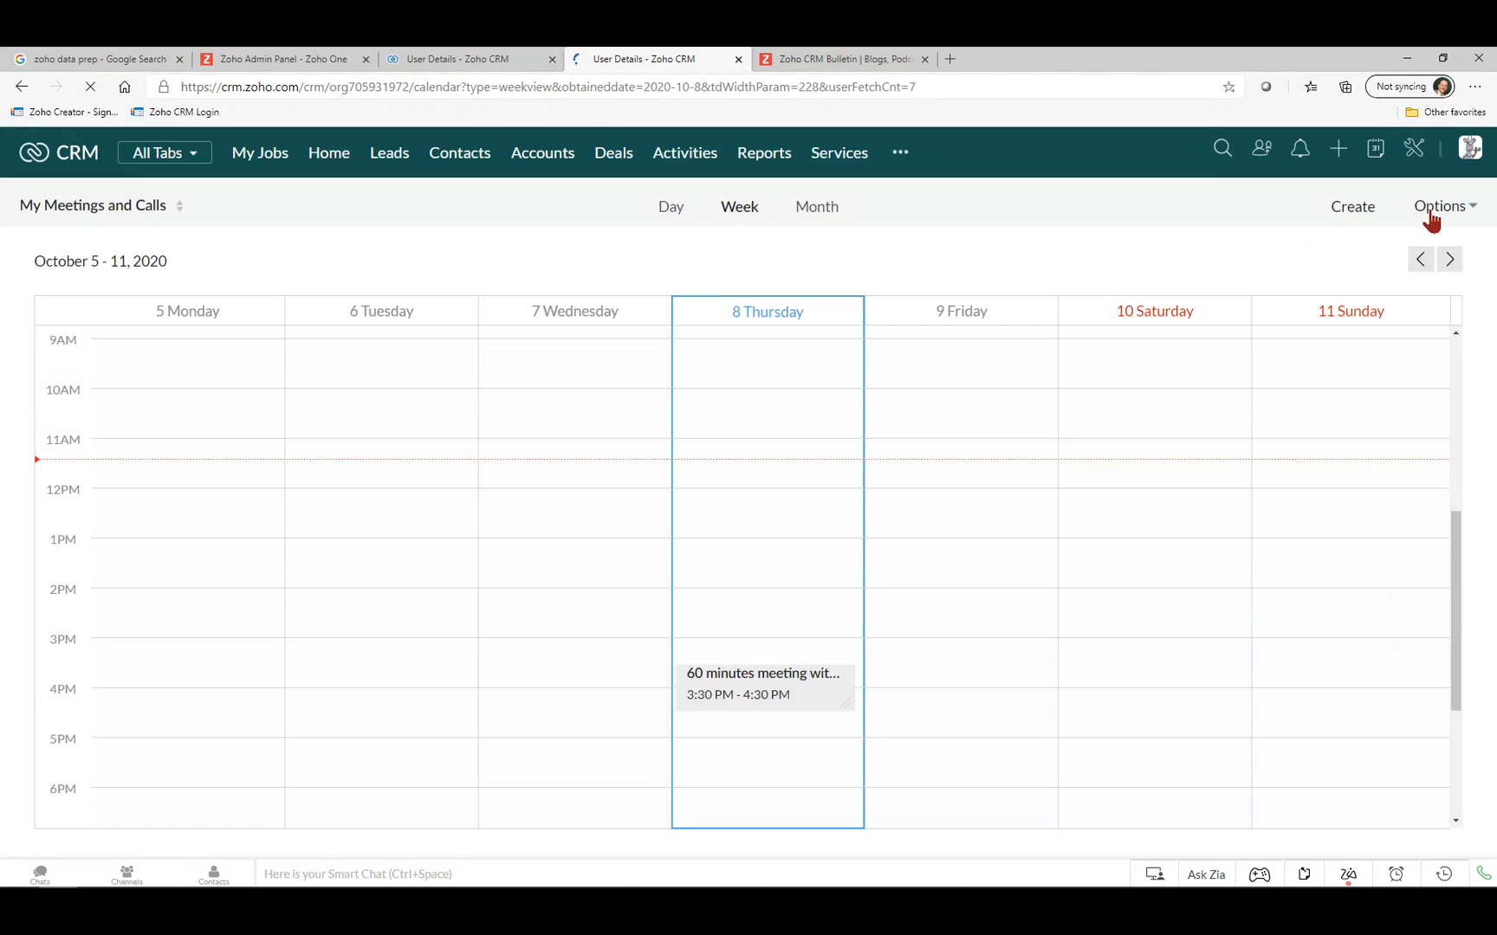
Copy the 60 minutes meeting's booking link from Calendar Booking settings and return to the signature.
click(1427, 214)
click(1403, 323)
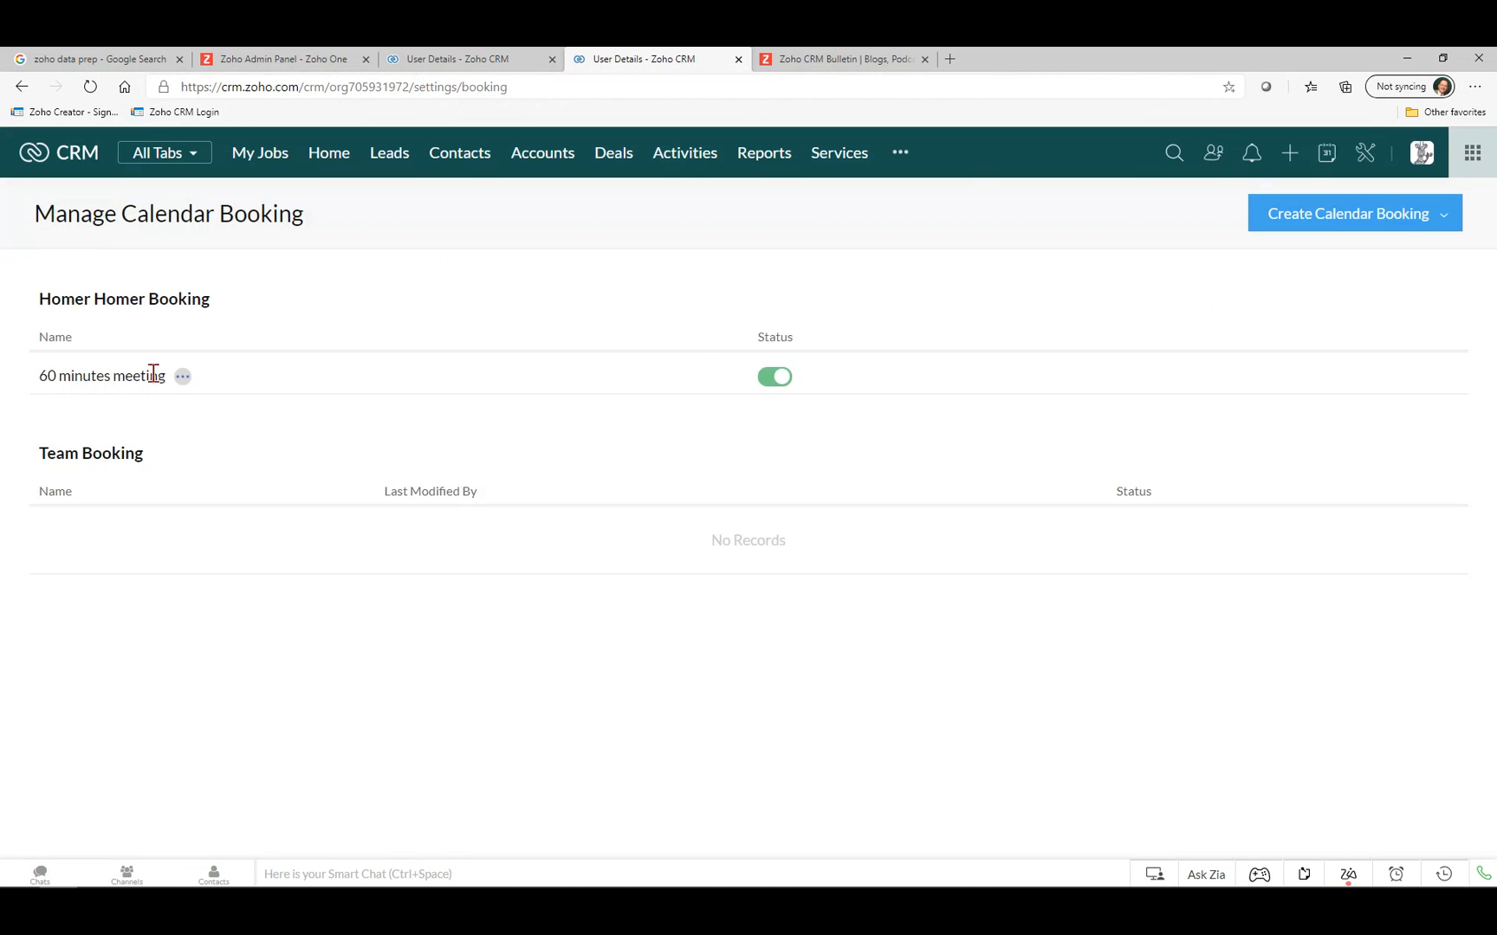
click(182, 377)
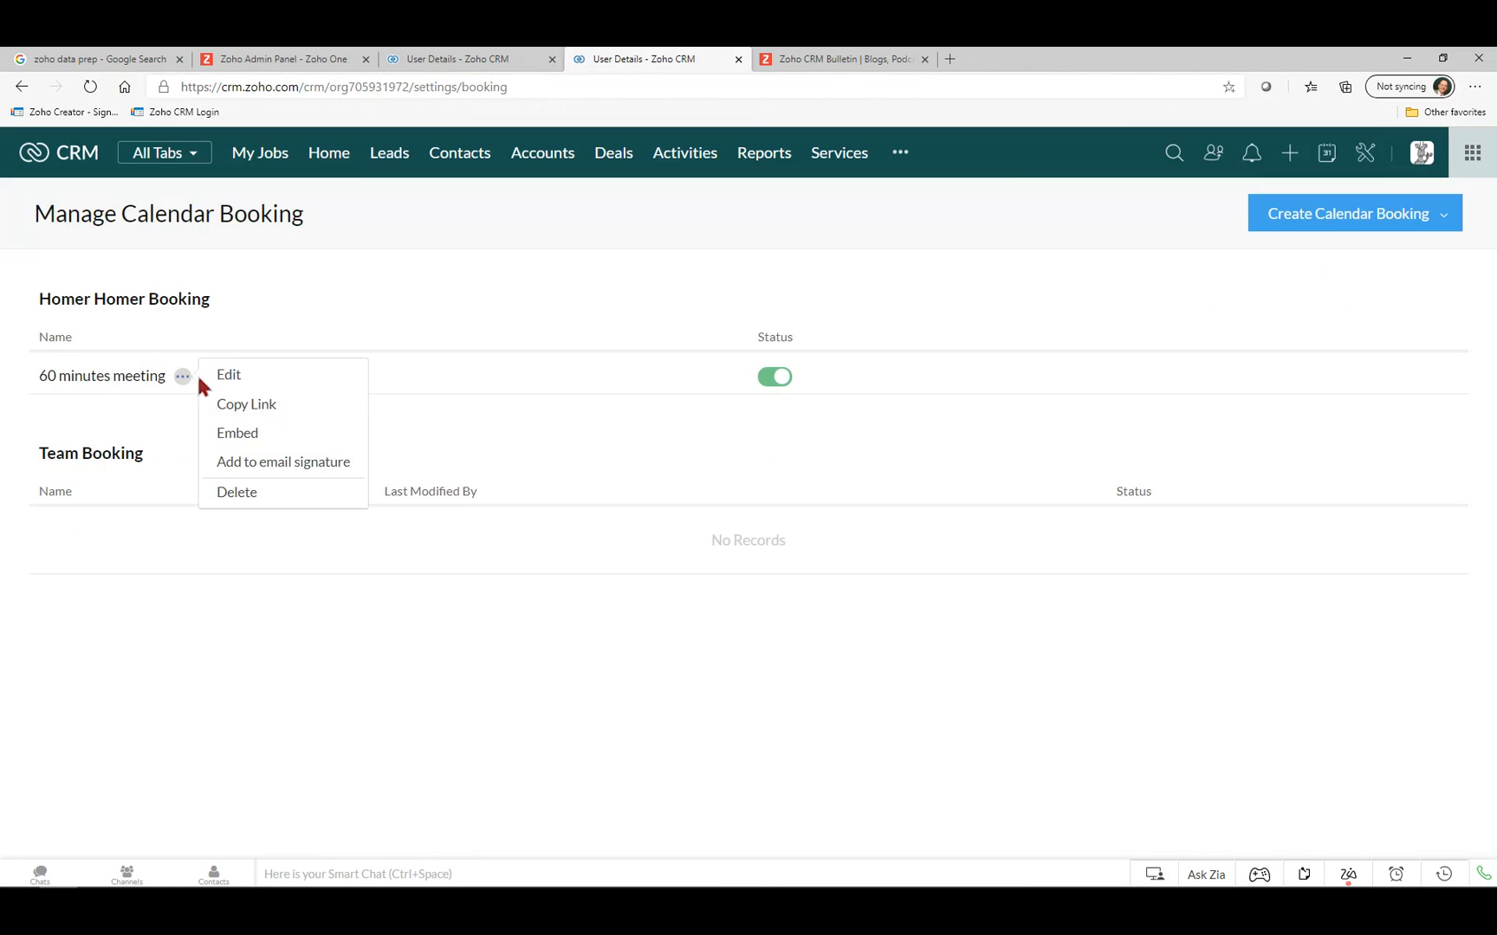
click(256, 408)
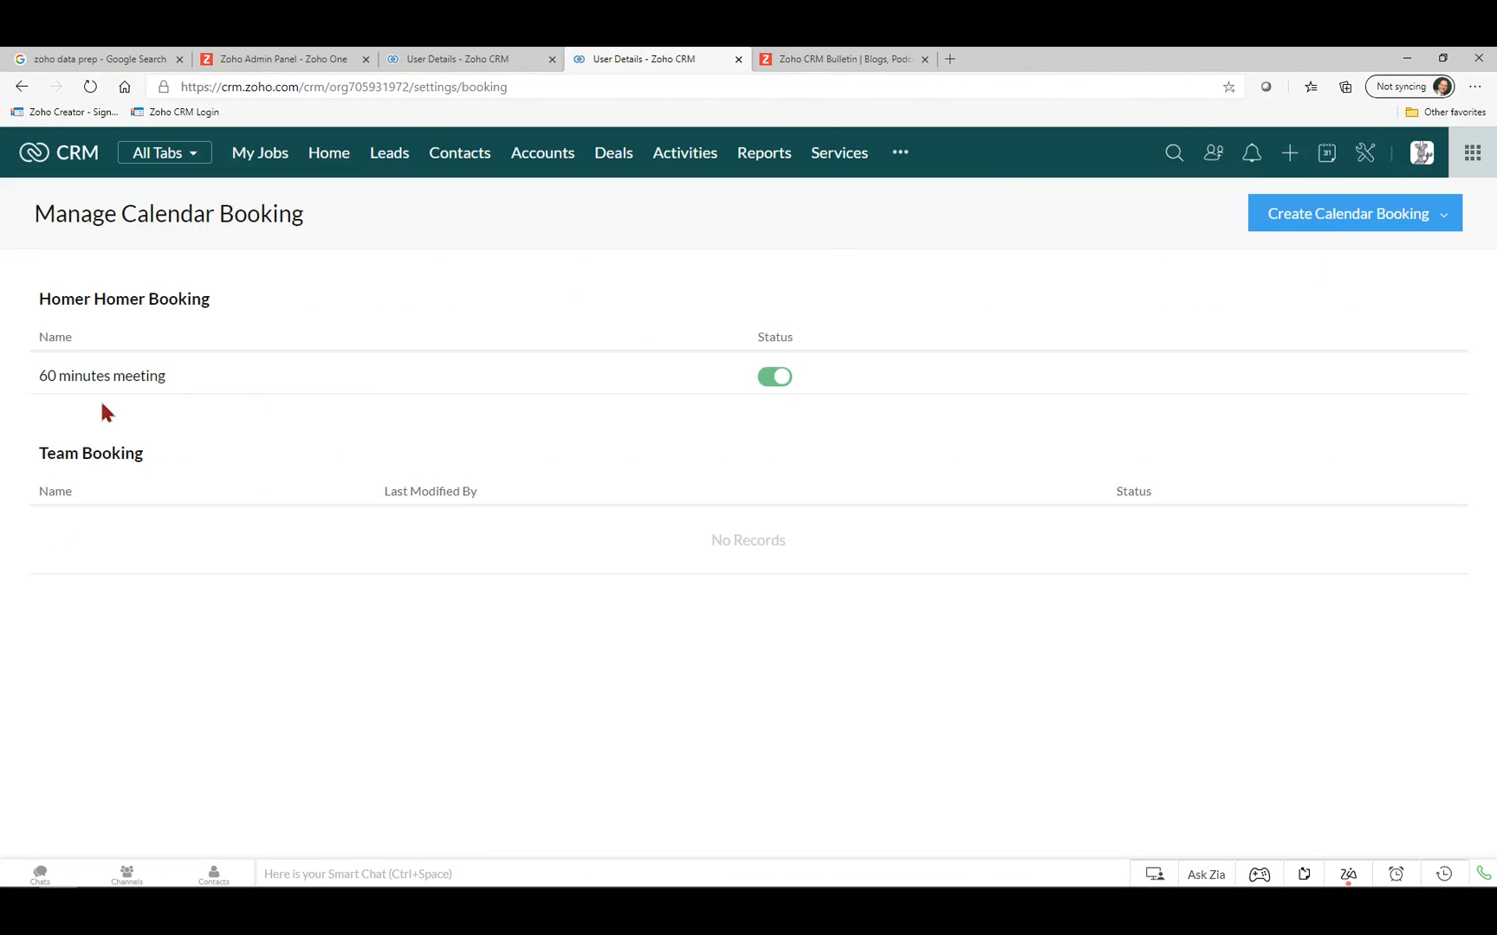
click(506, 60)
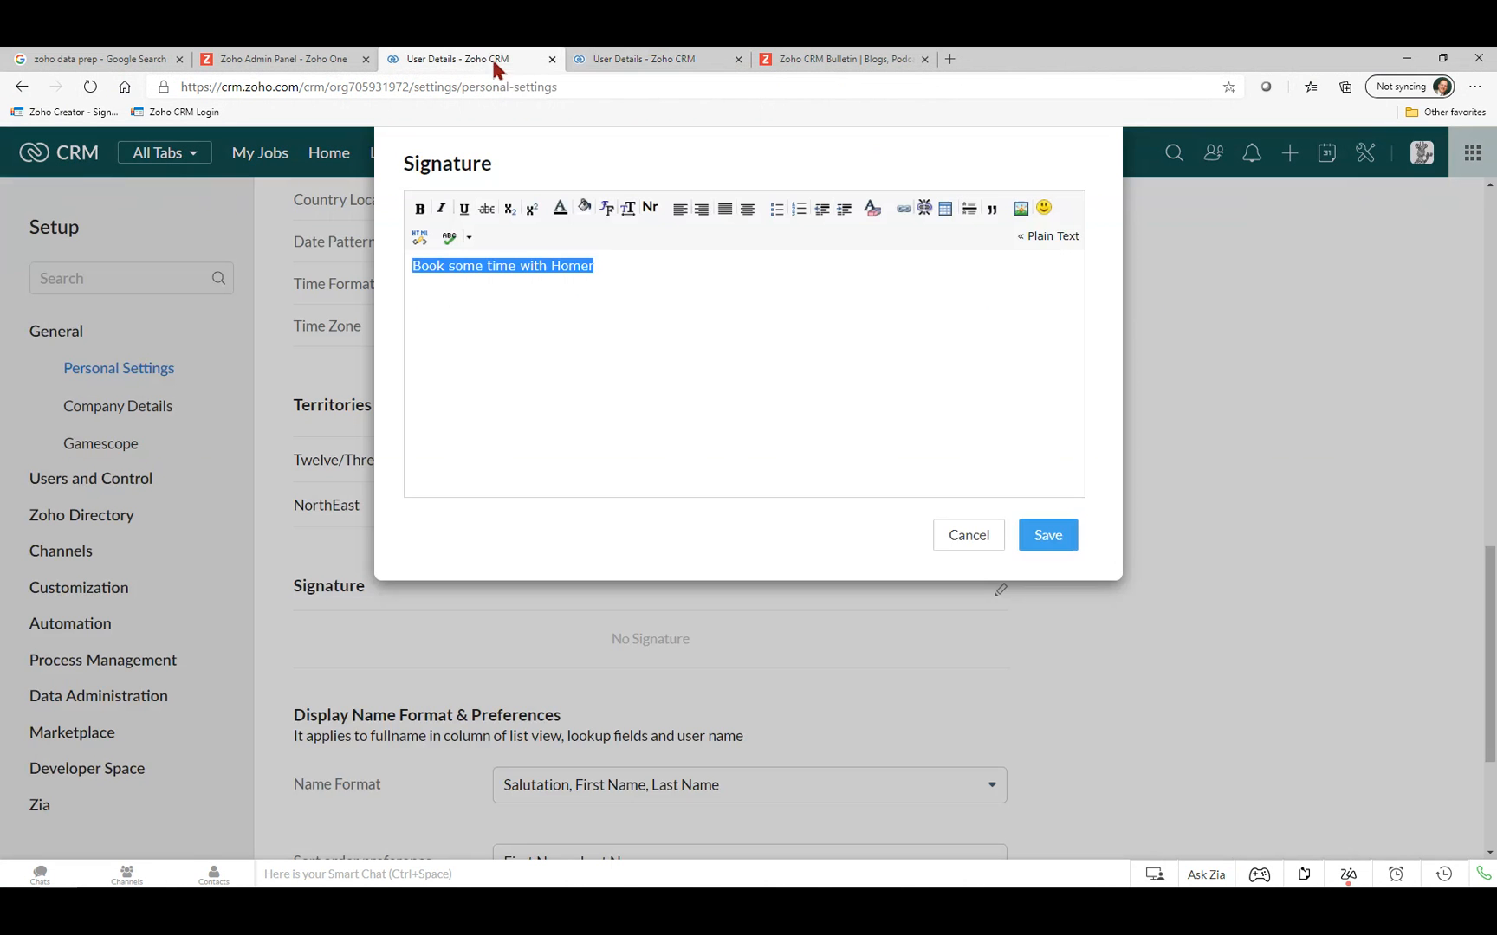
Turn the signature line into a link to the copied booking URL and save the signature.
click(903, 210)
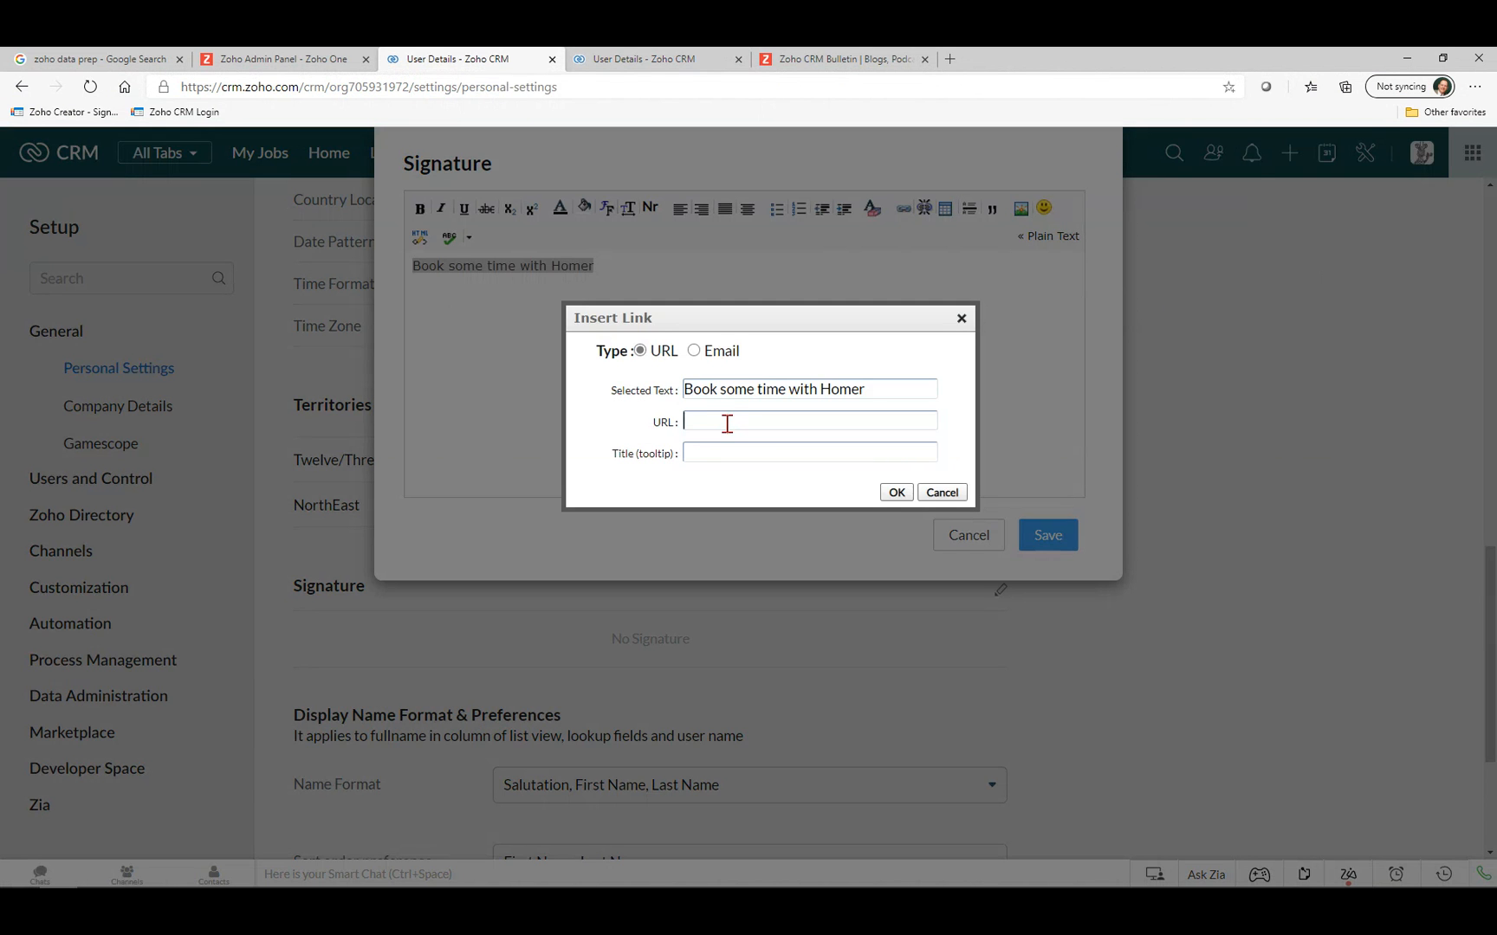
key(ctrl+v)
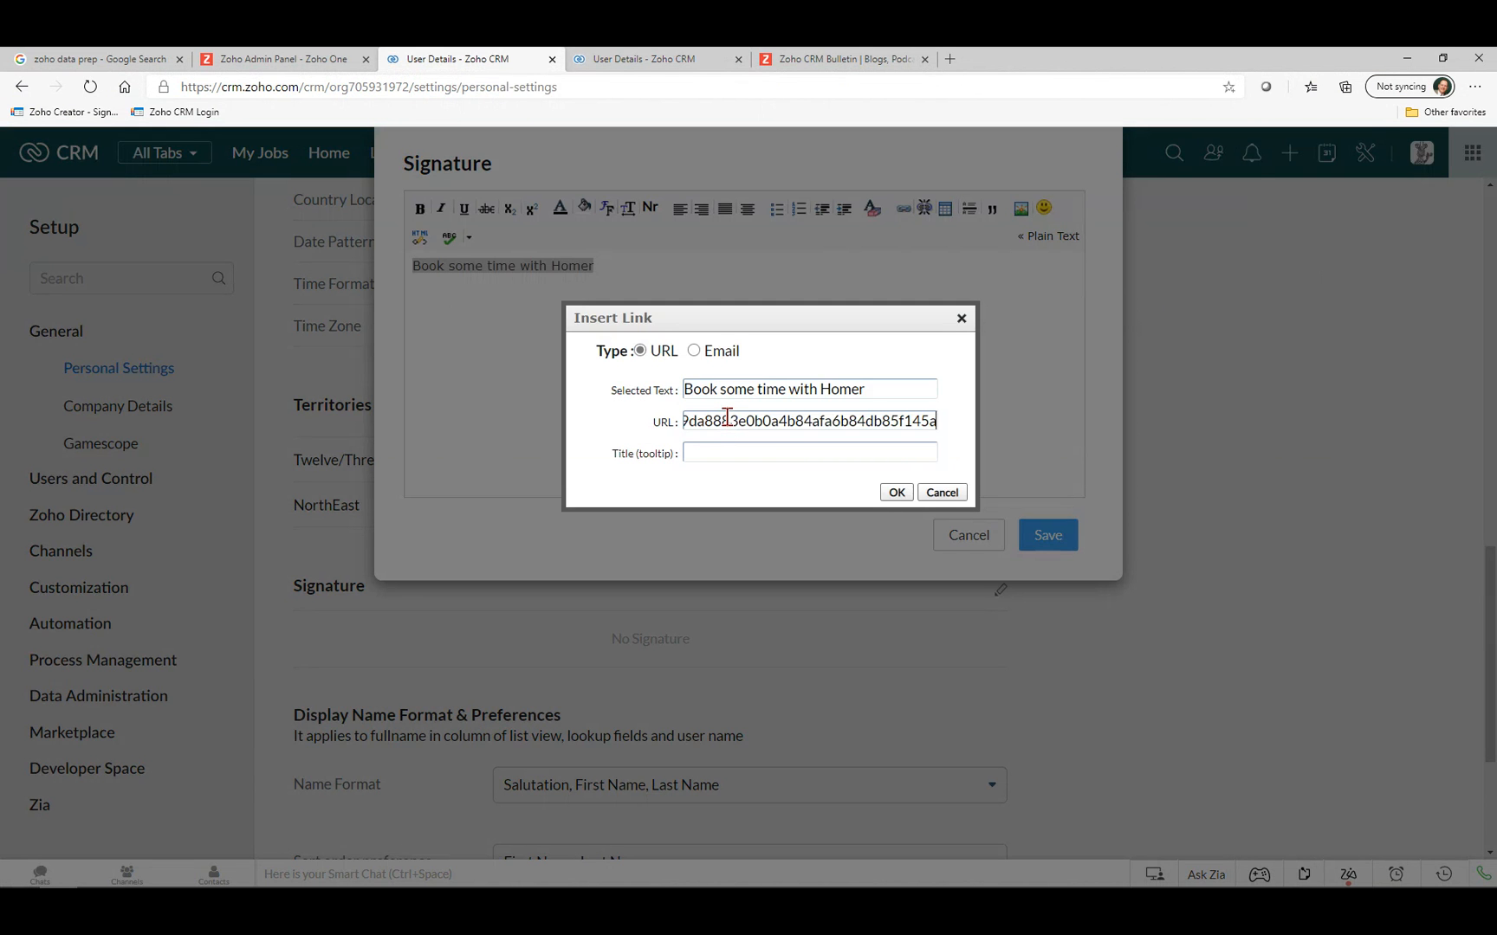
click(896, 492)
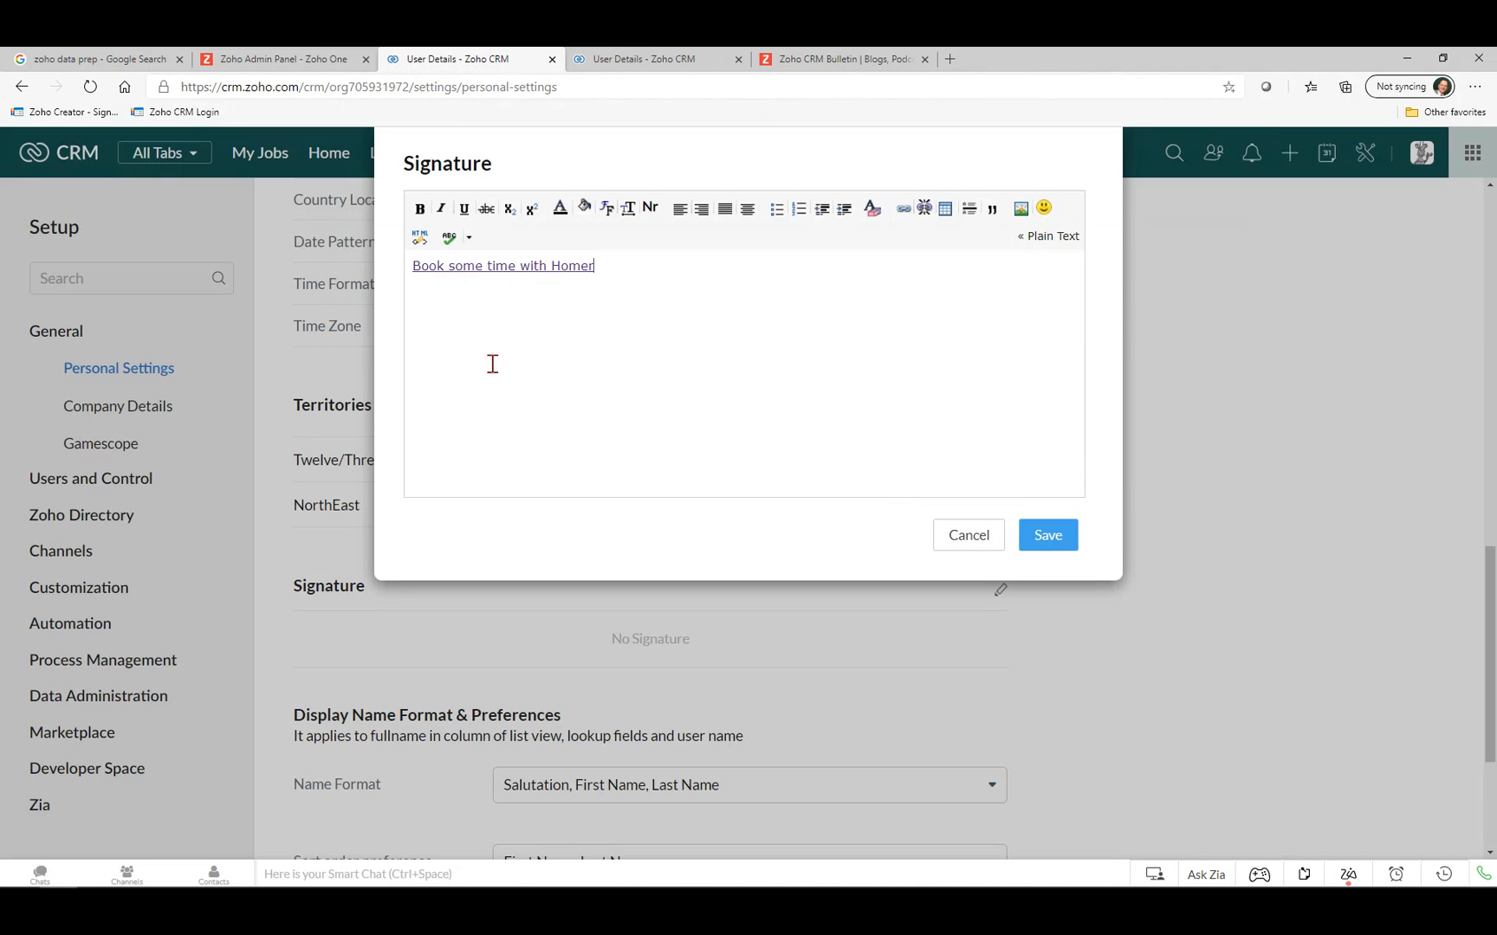
click(1041, 535)
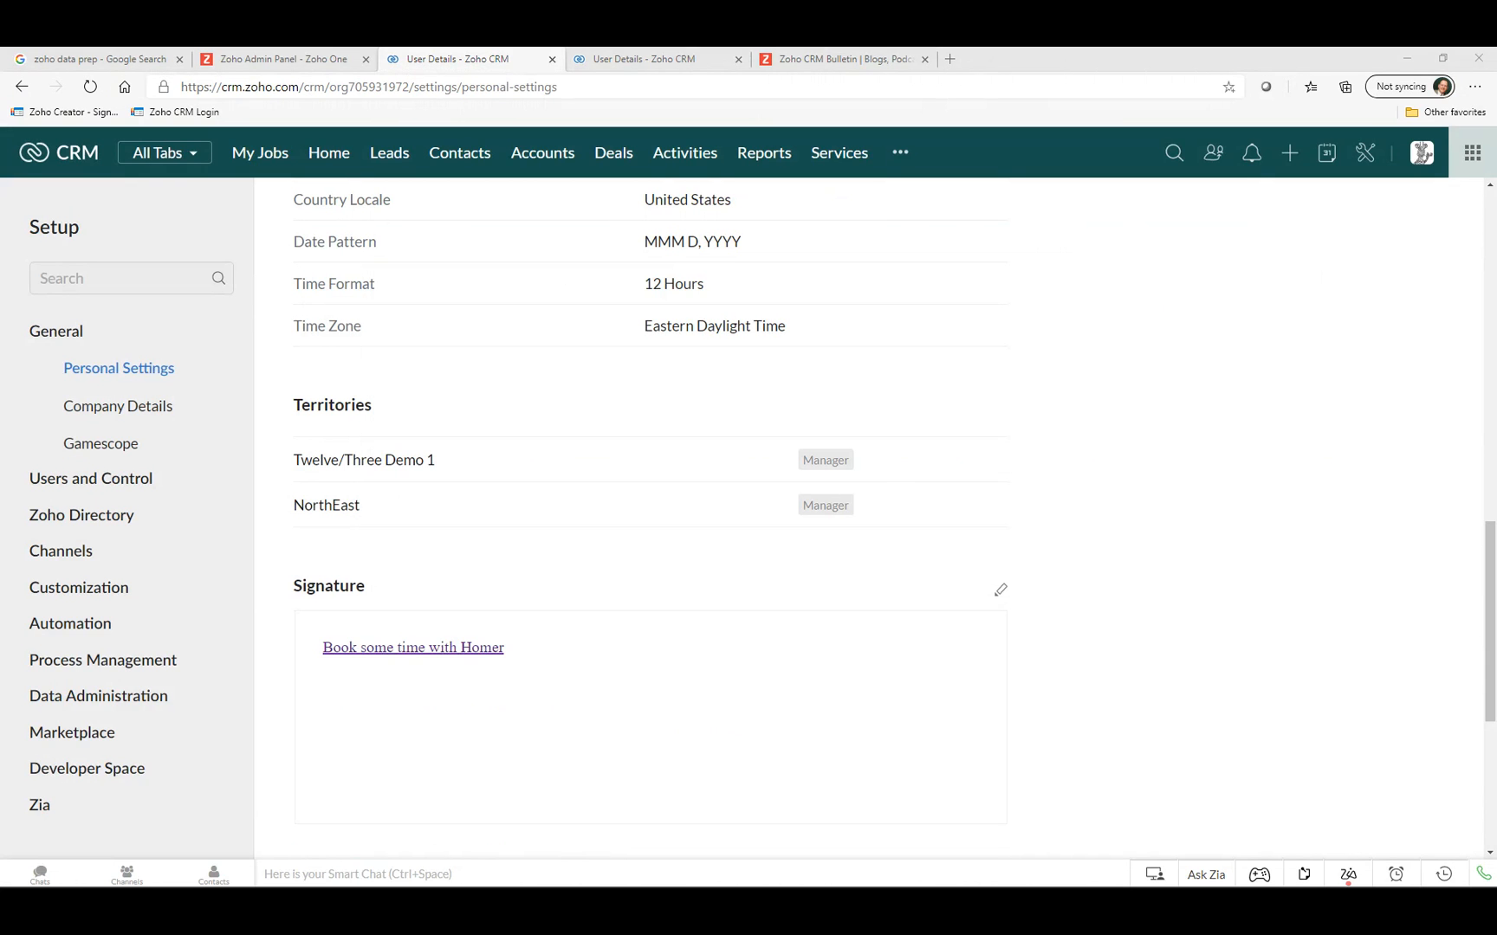
drag(868, 289, 1495, 268)
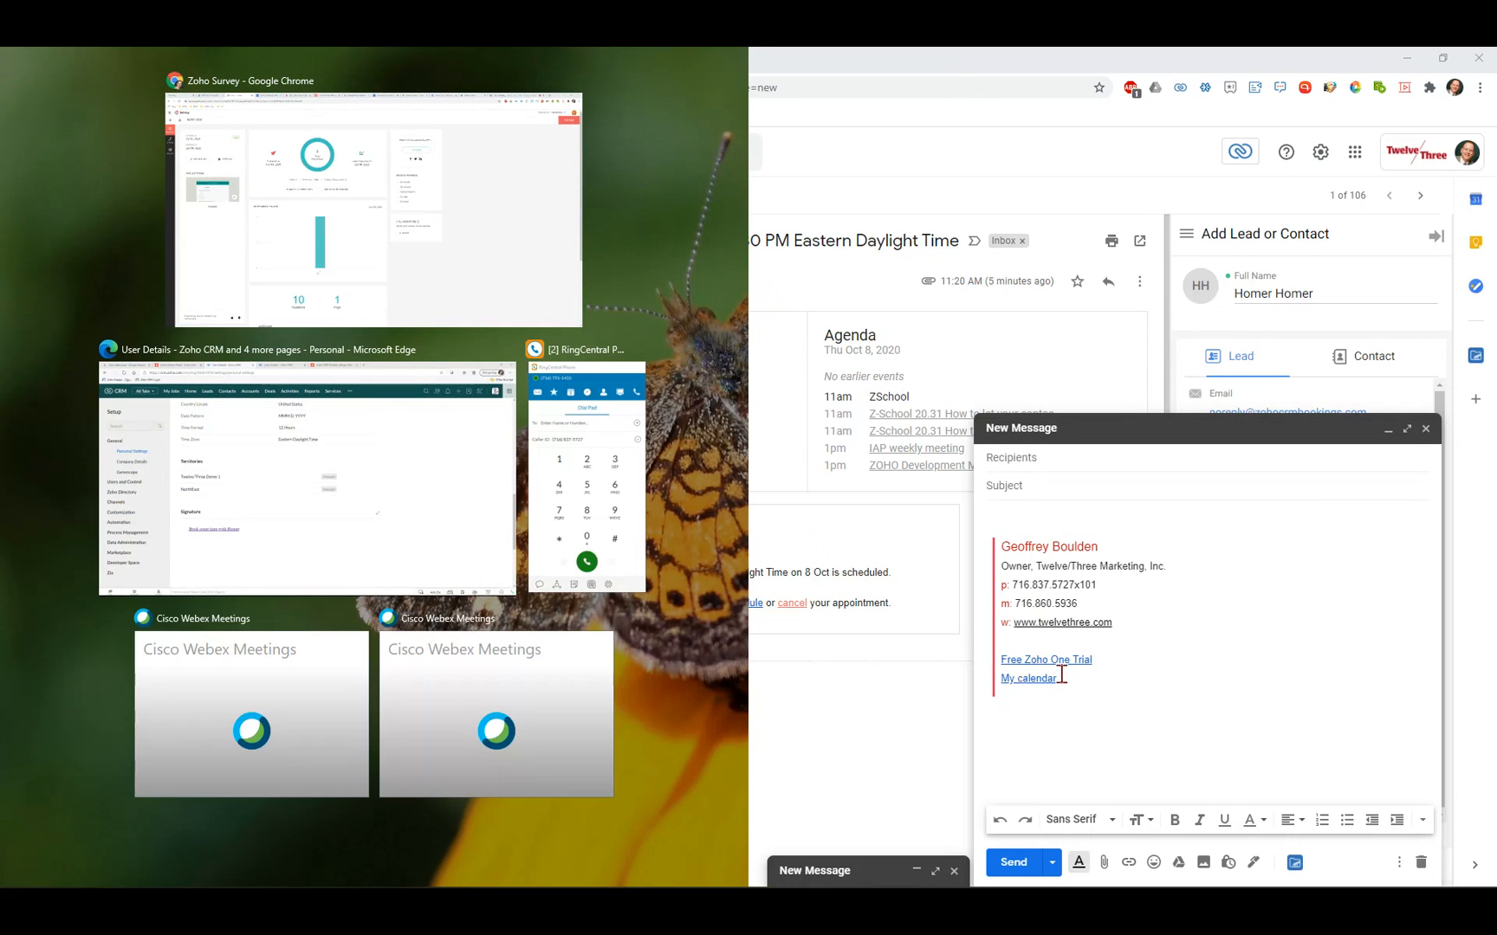
Close the Gmail new-message draft and move the Gmail window off screen.
click(1426, 428)
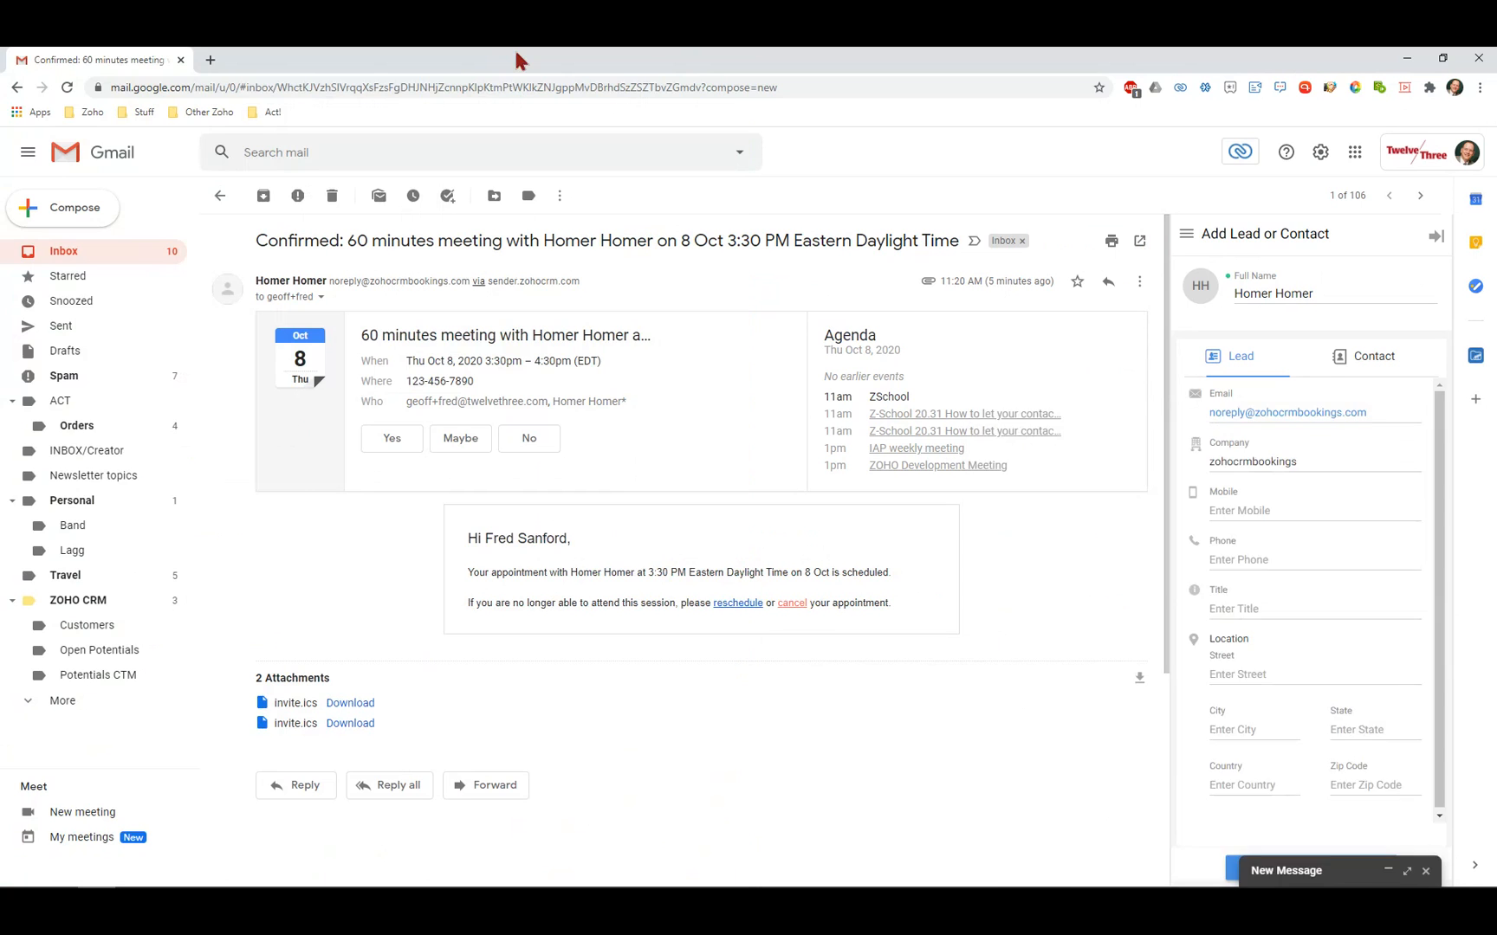
drag(517, 56, 517, 0)
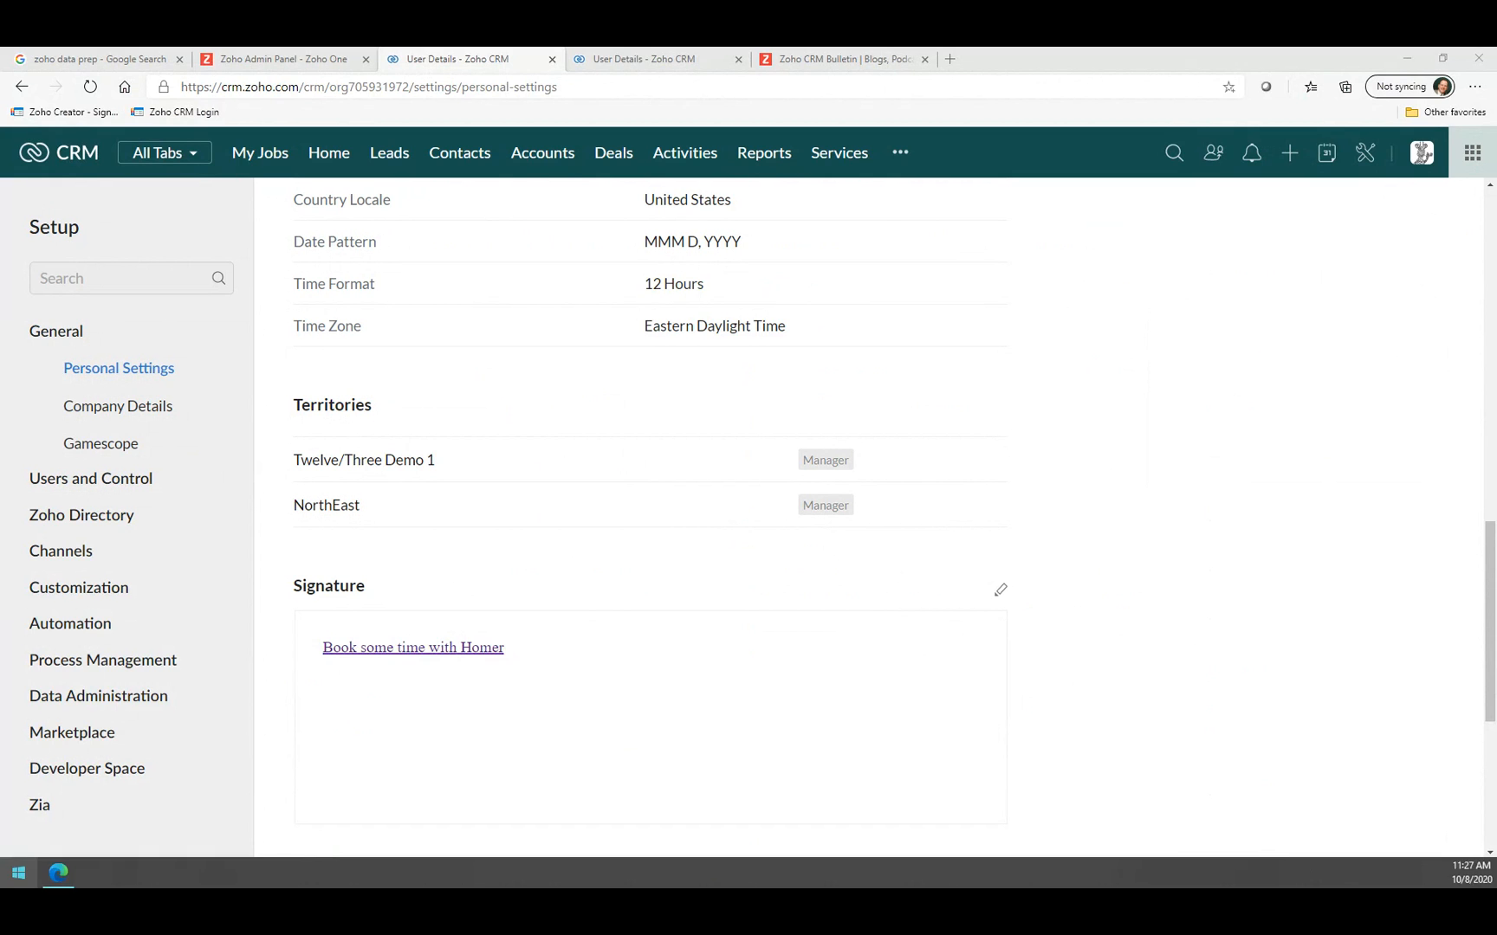
Open the 60 minutes meeting's public booking page from the signature link, then switch to Zoho One admin.
click(392, 649)
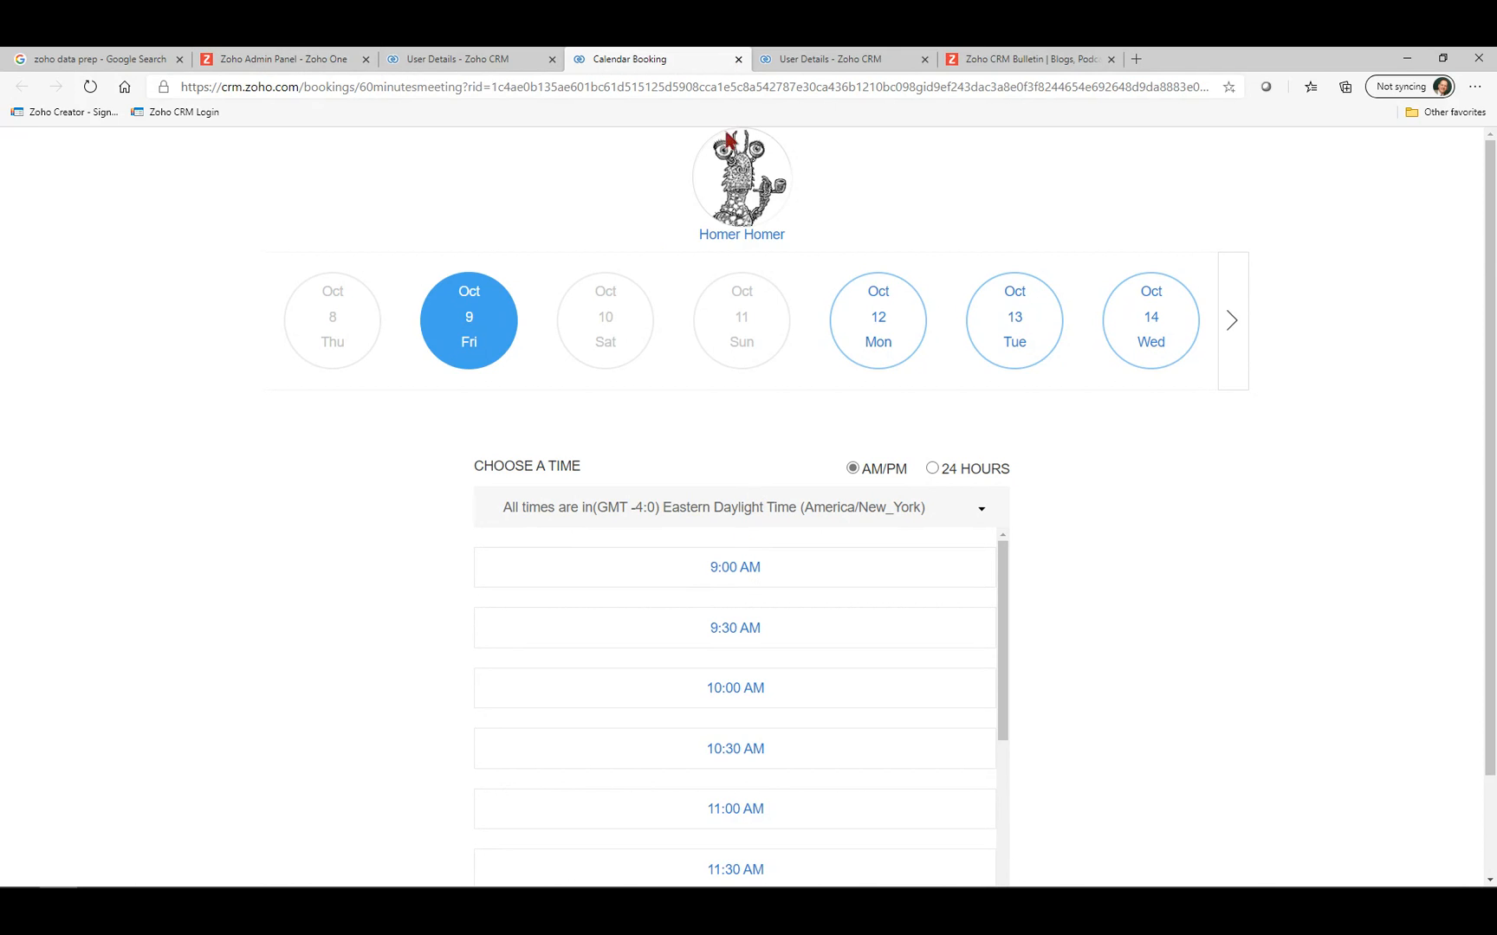
click(268, 61)
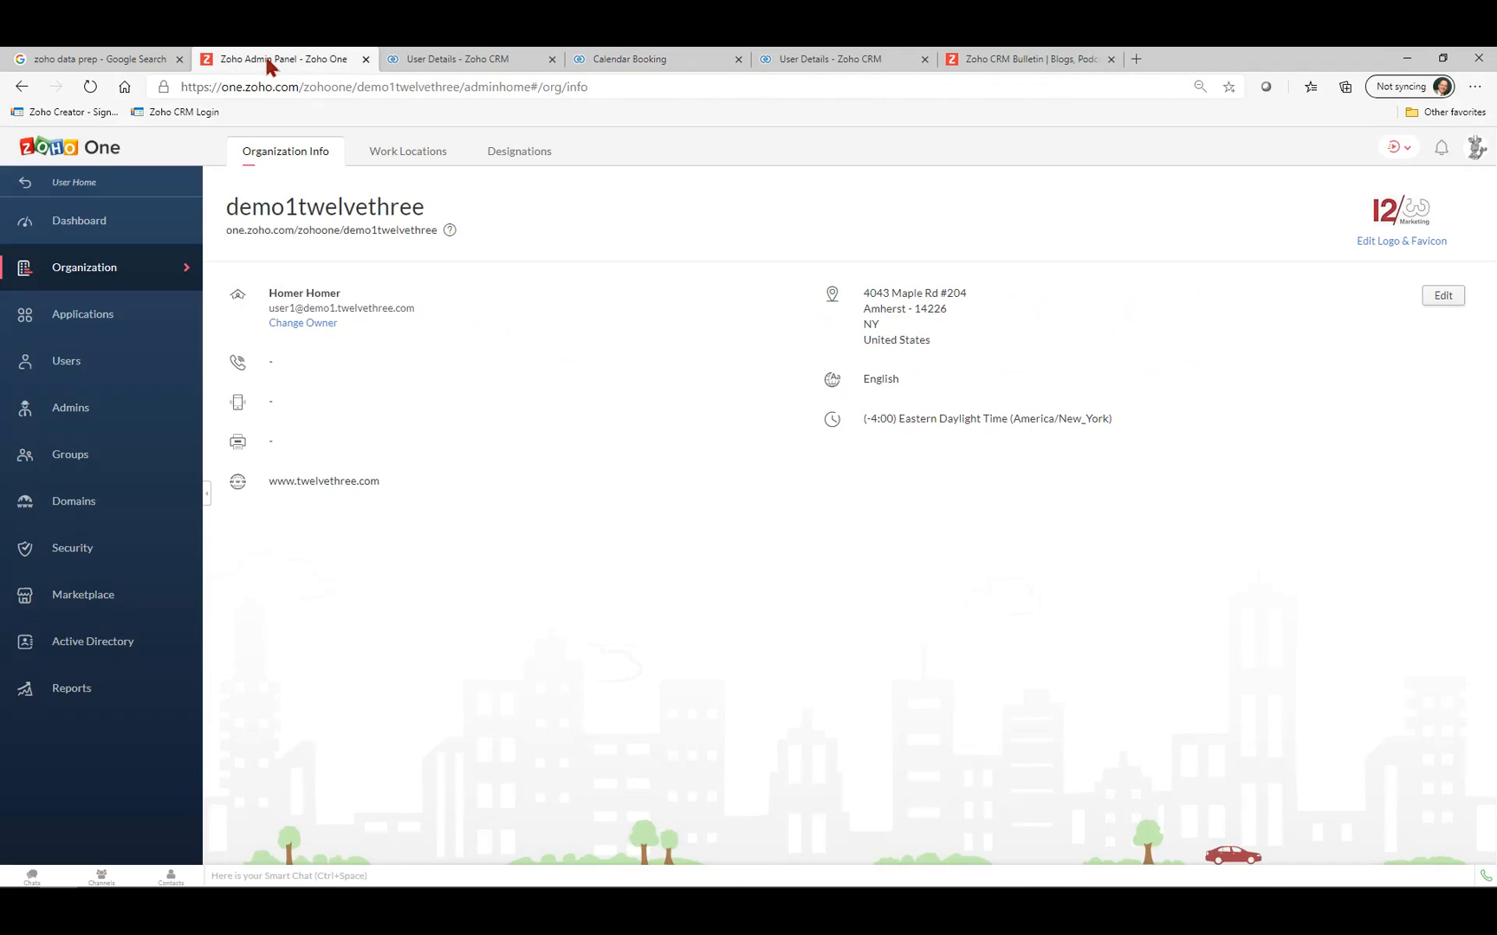
Add Bookings under Applications, linking the existing Bookings account to Zoho One.
click(83, 319)
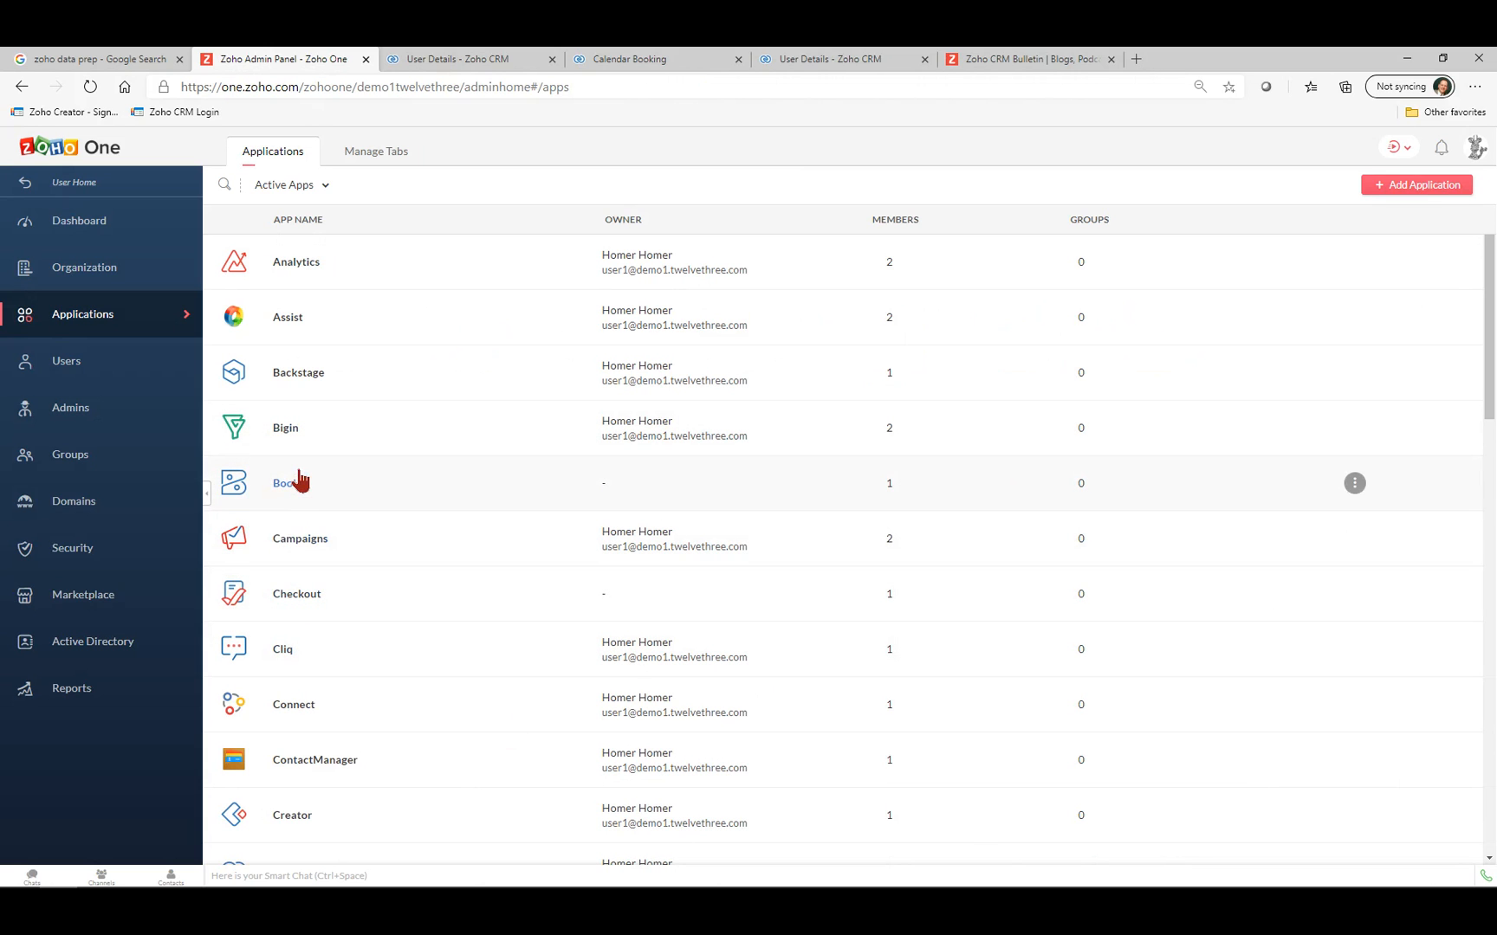
click(1432, 188)
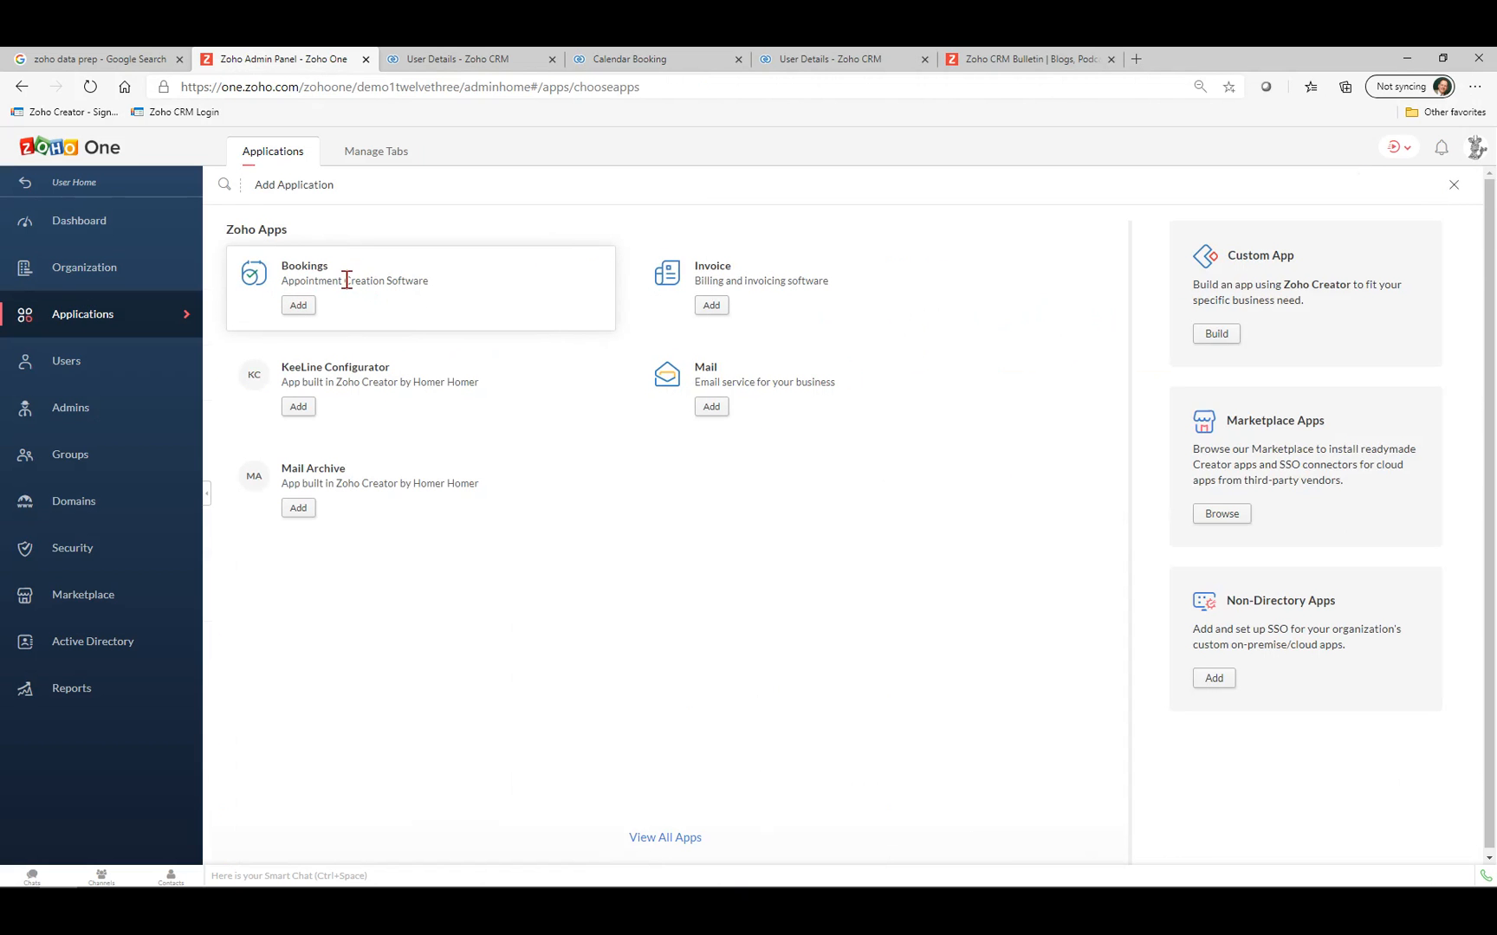
click(298, 306)
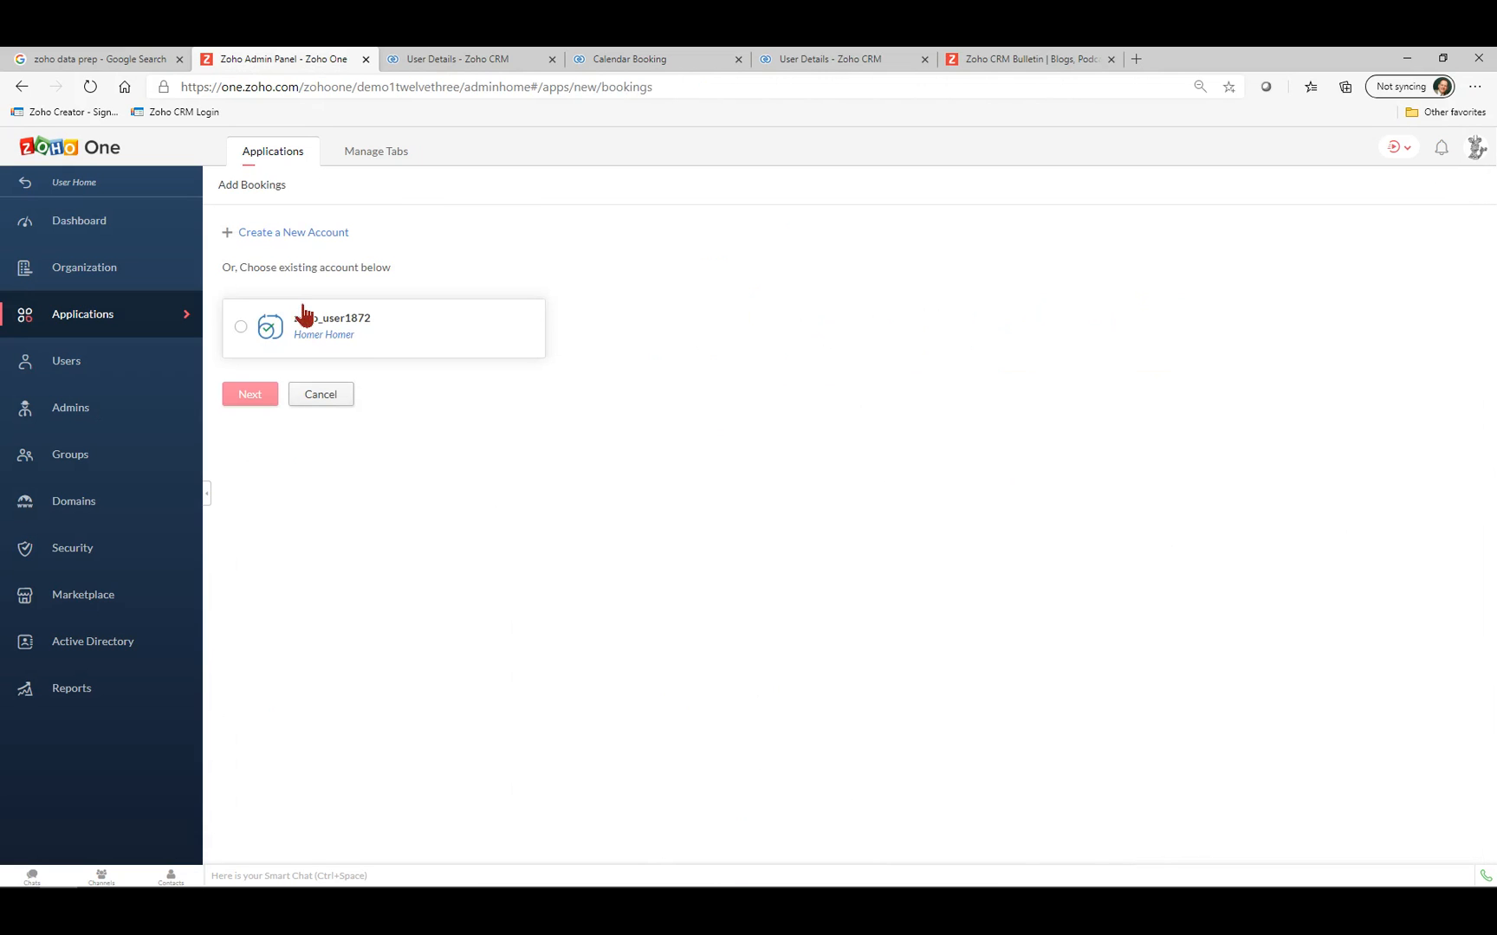
click(241, 326)
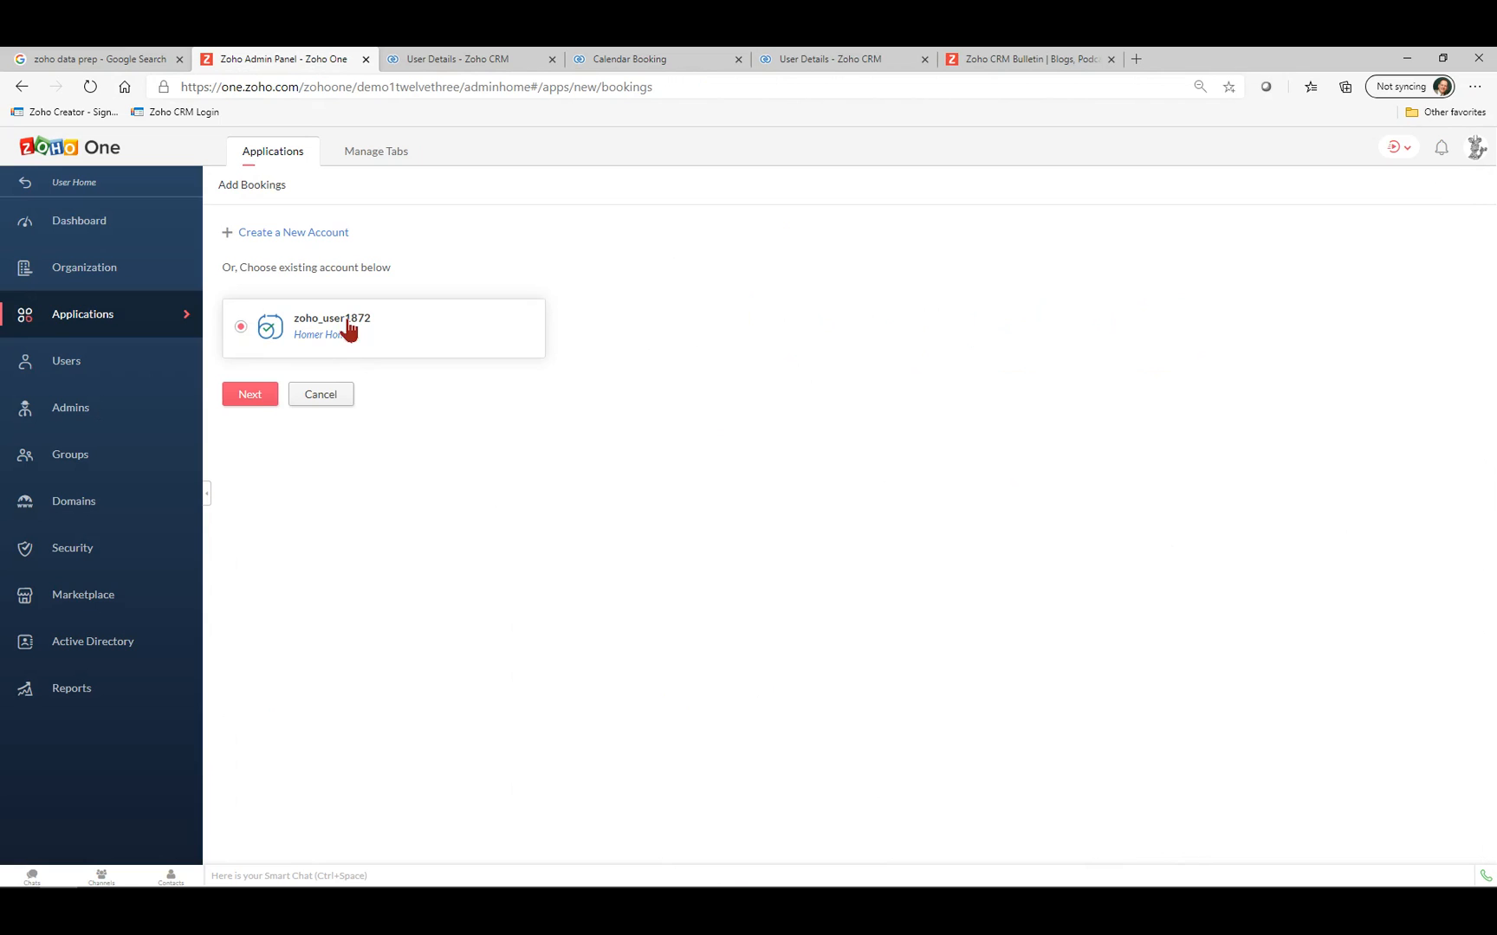
click(261, 397)
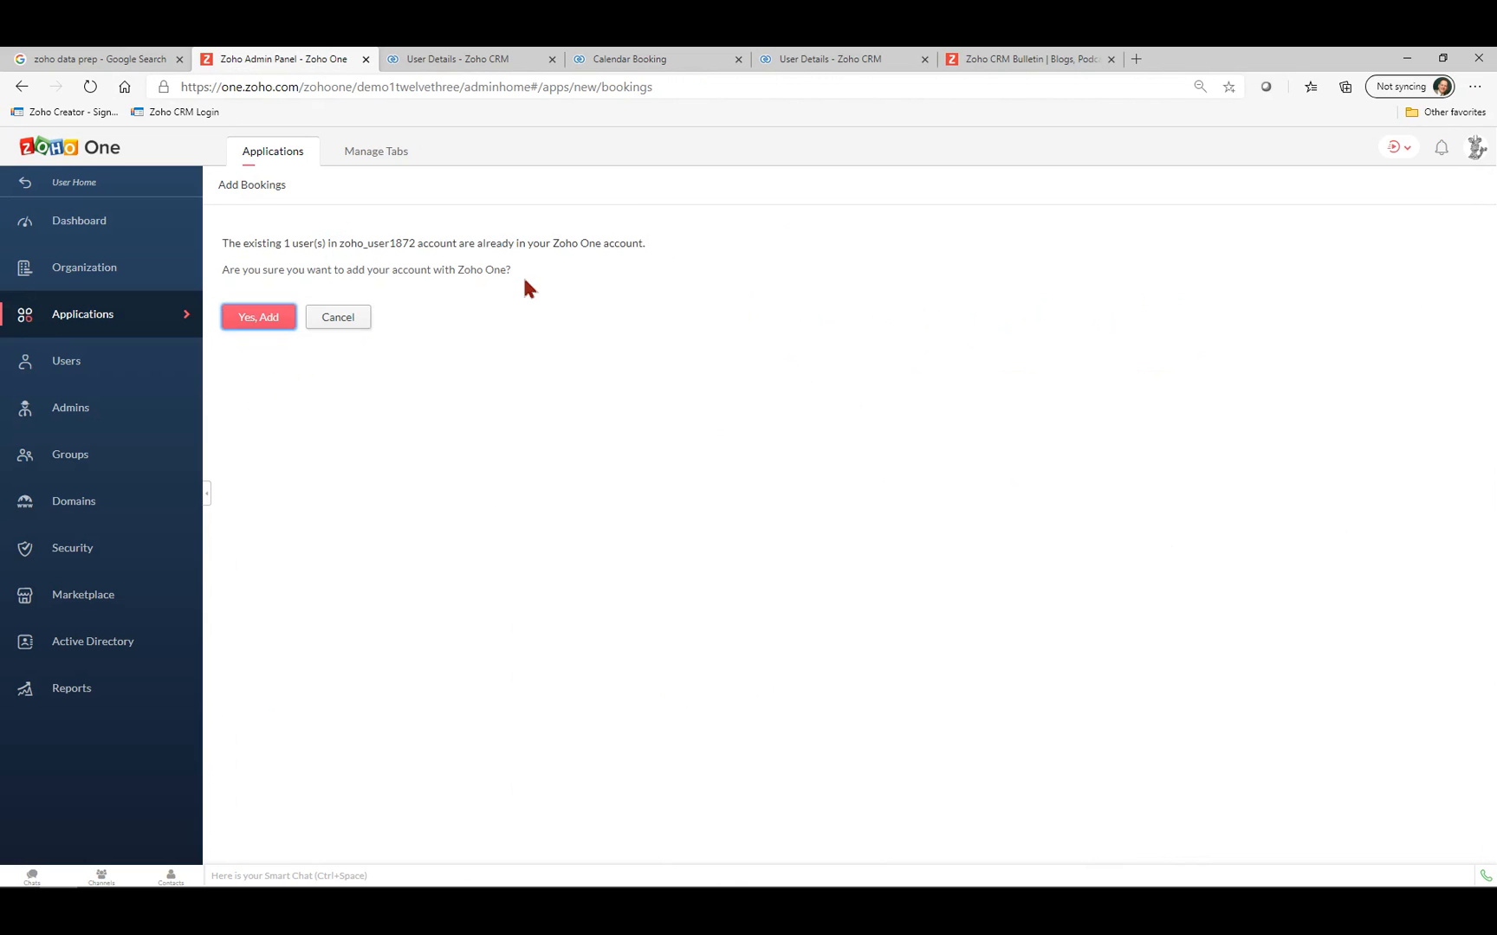
click(260, 320)
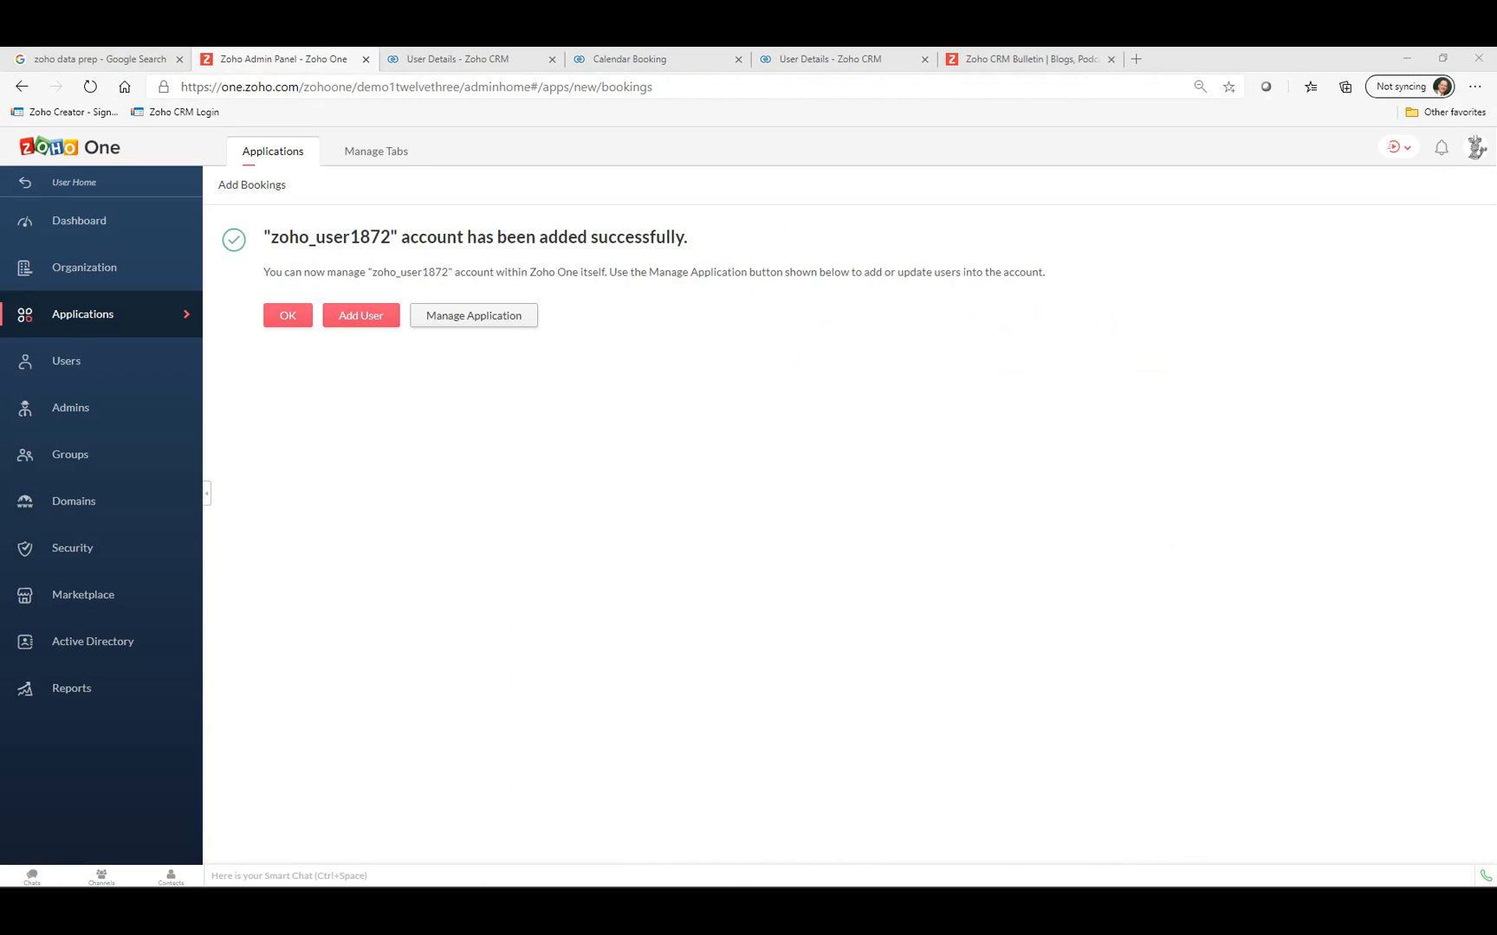
drag(0, 64, 987, 231)
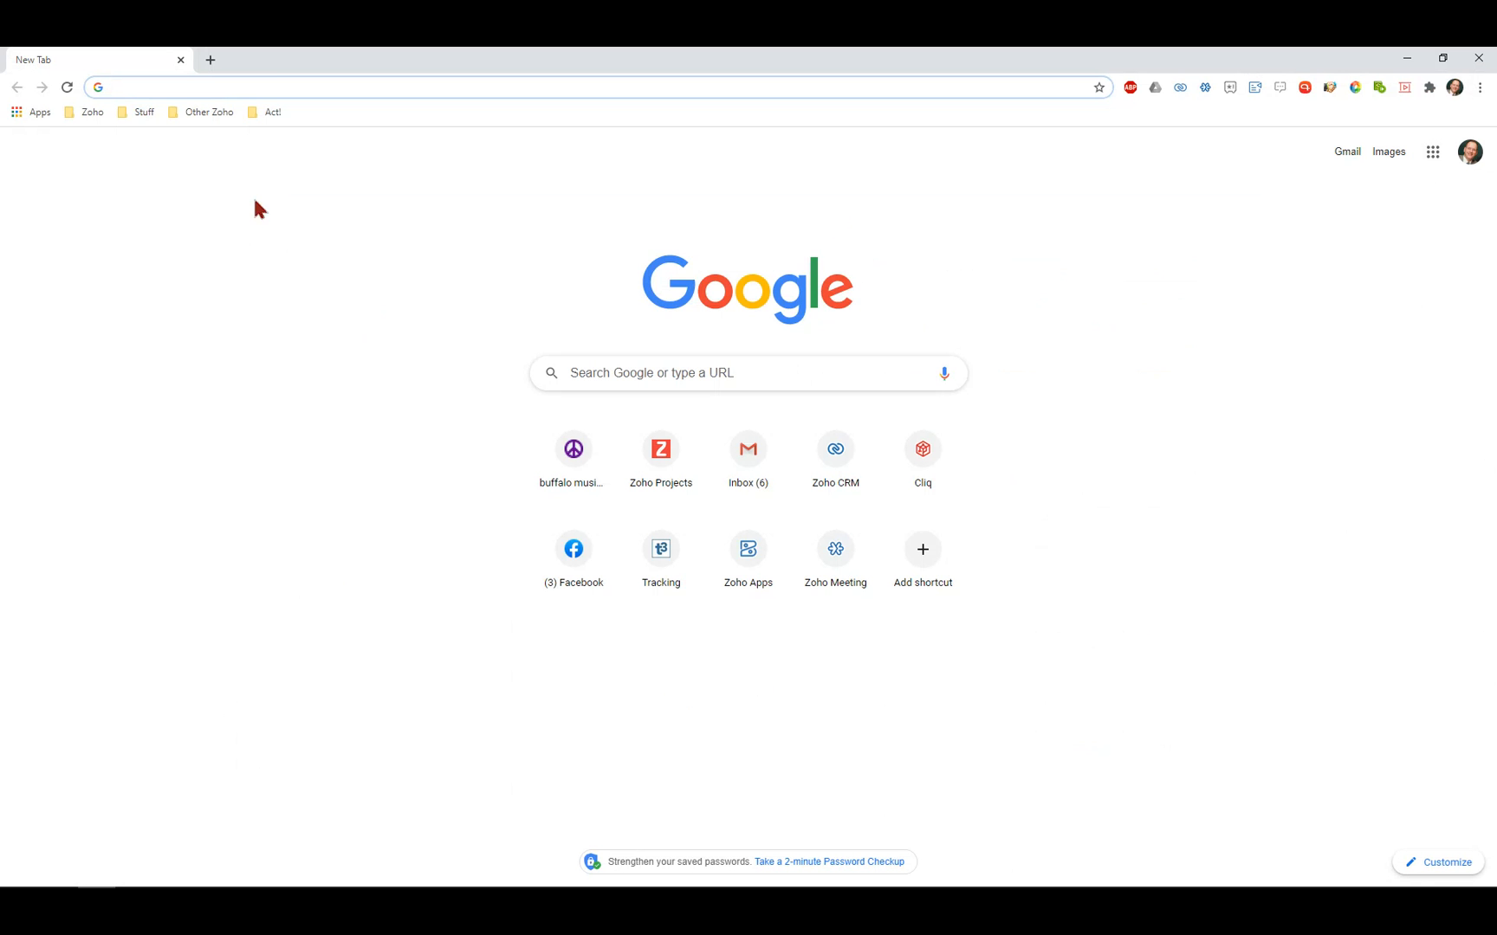
Load books.zoho.com to open the Books dashboard, then move that window off screen.
text(b)
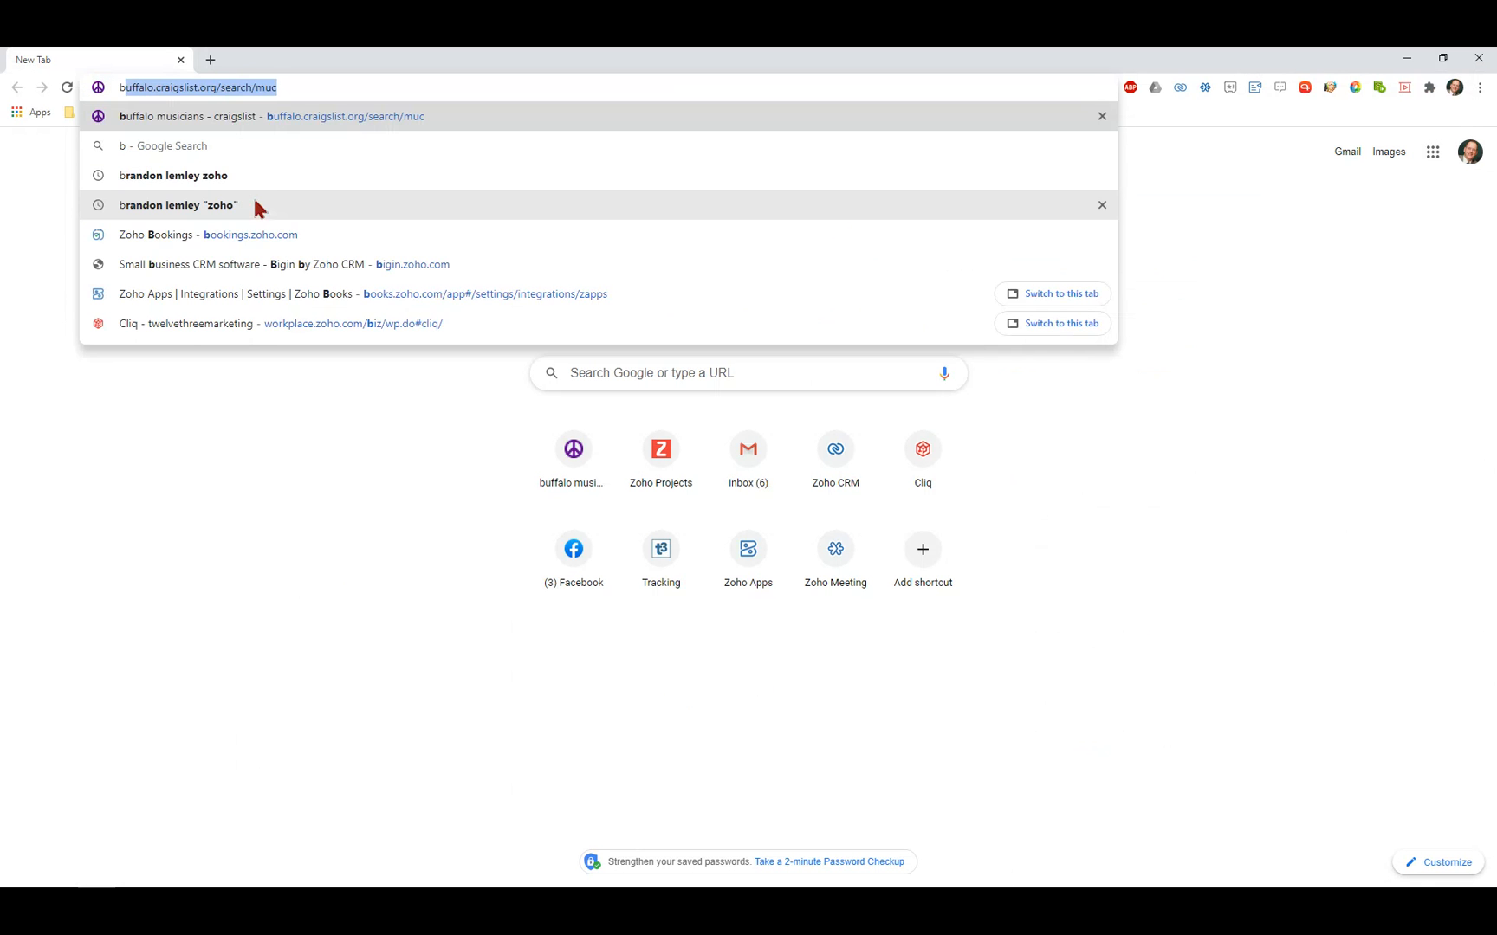
text(ooks.zoho.com)
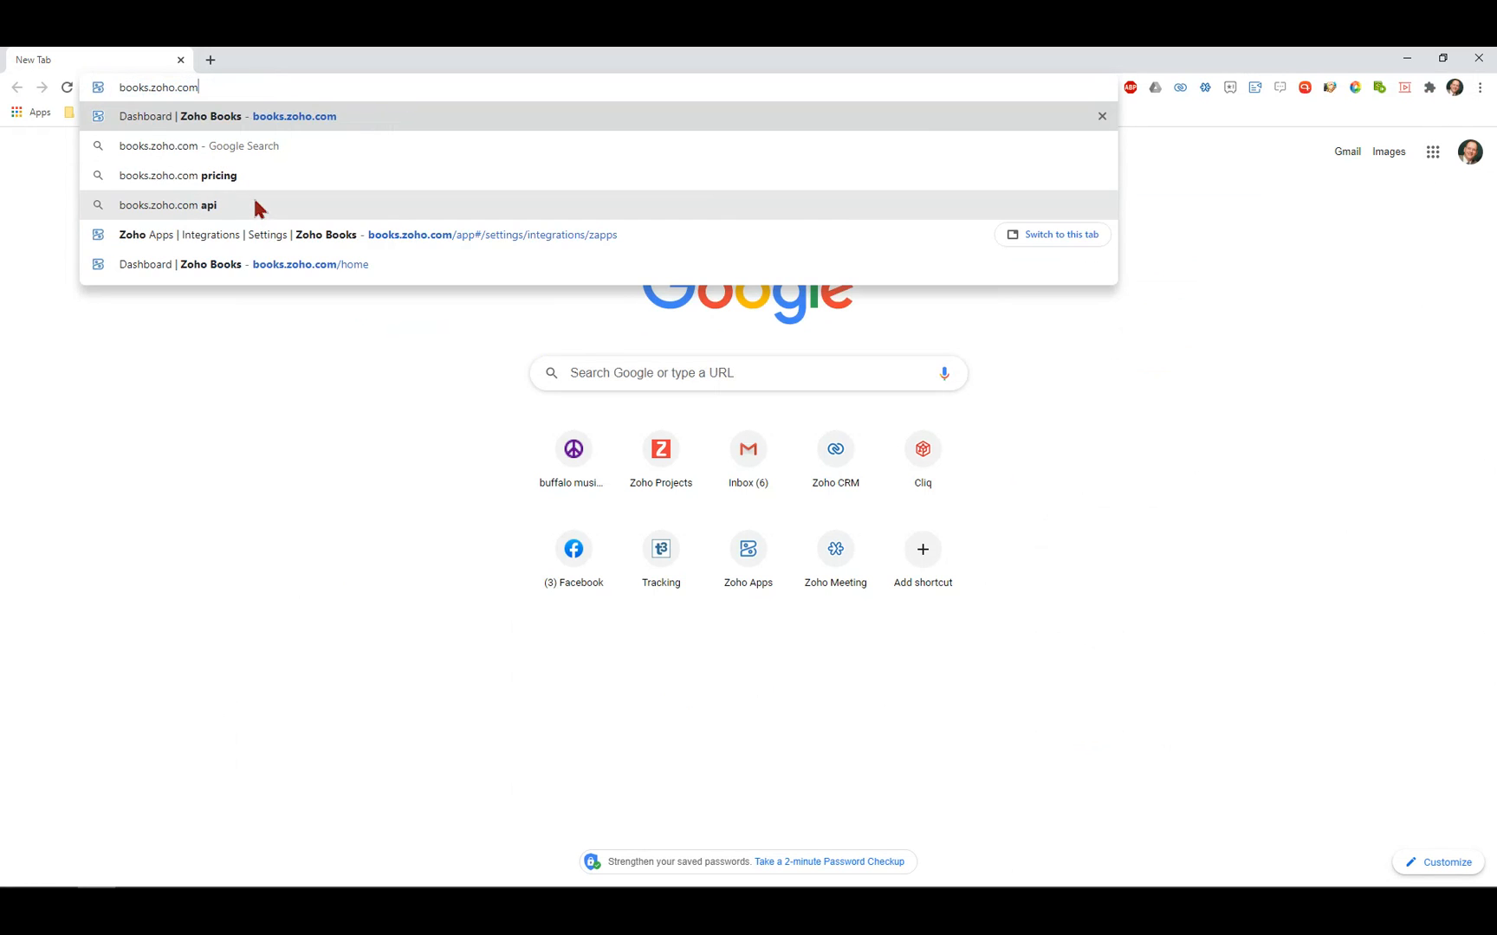
key(Return)
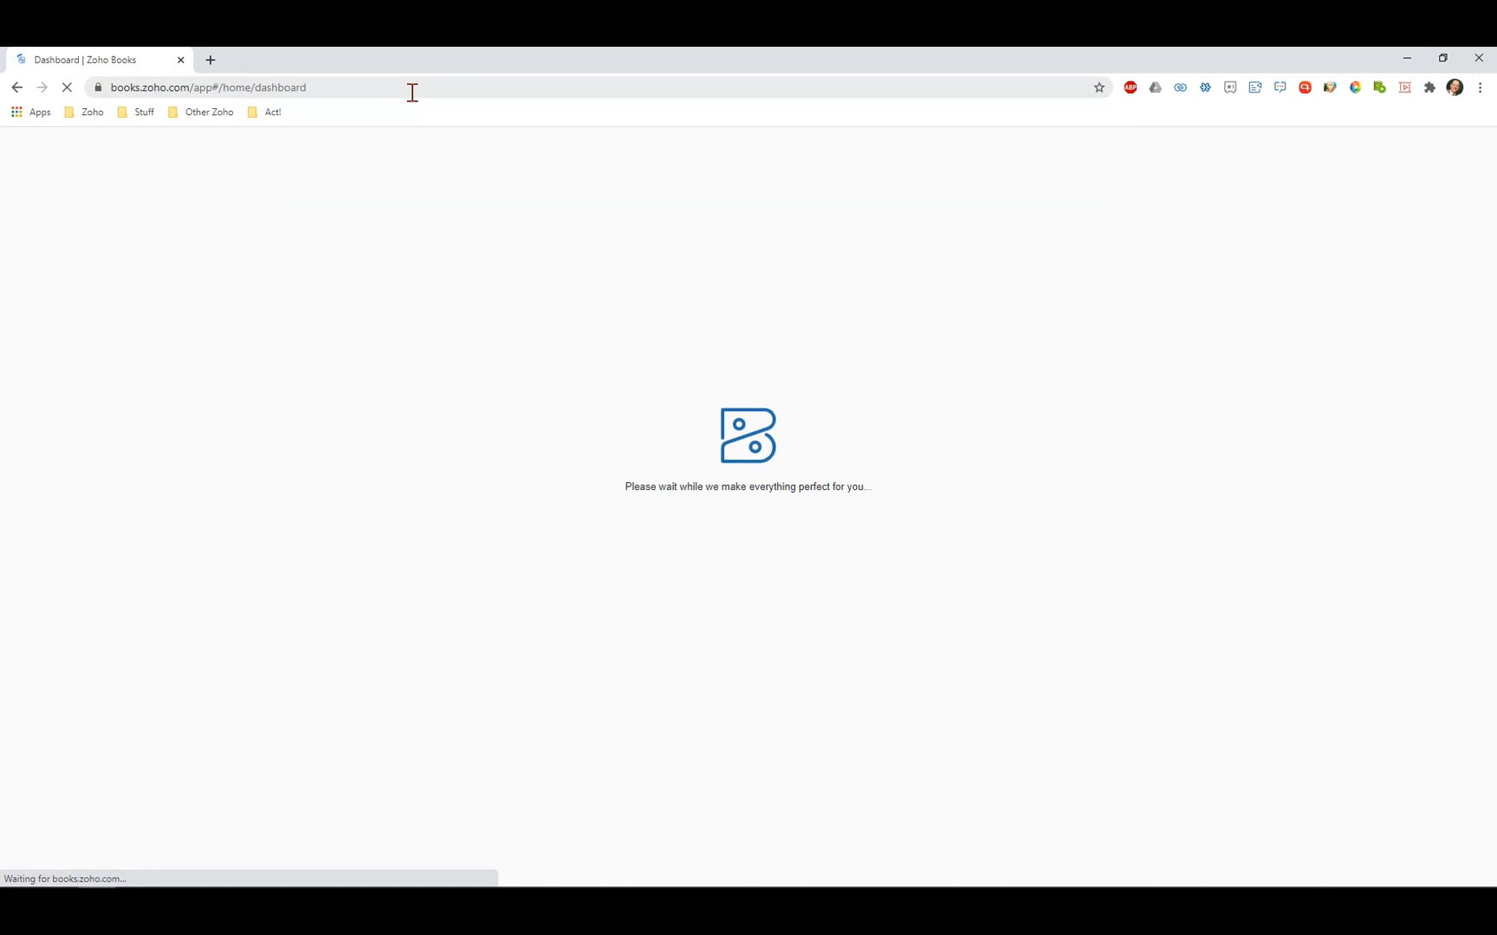
drag(115, 90, 339, 78)
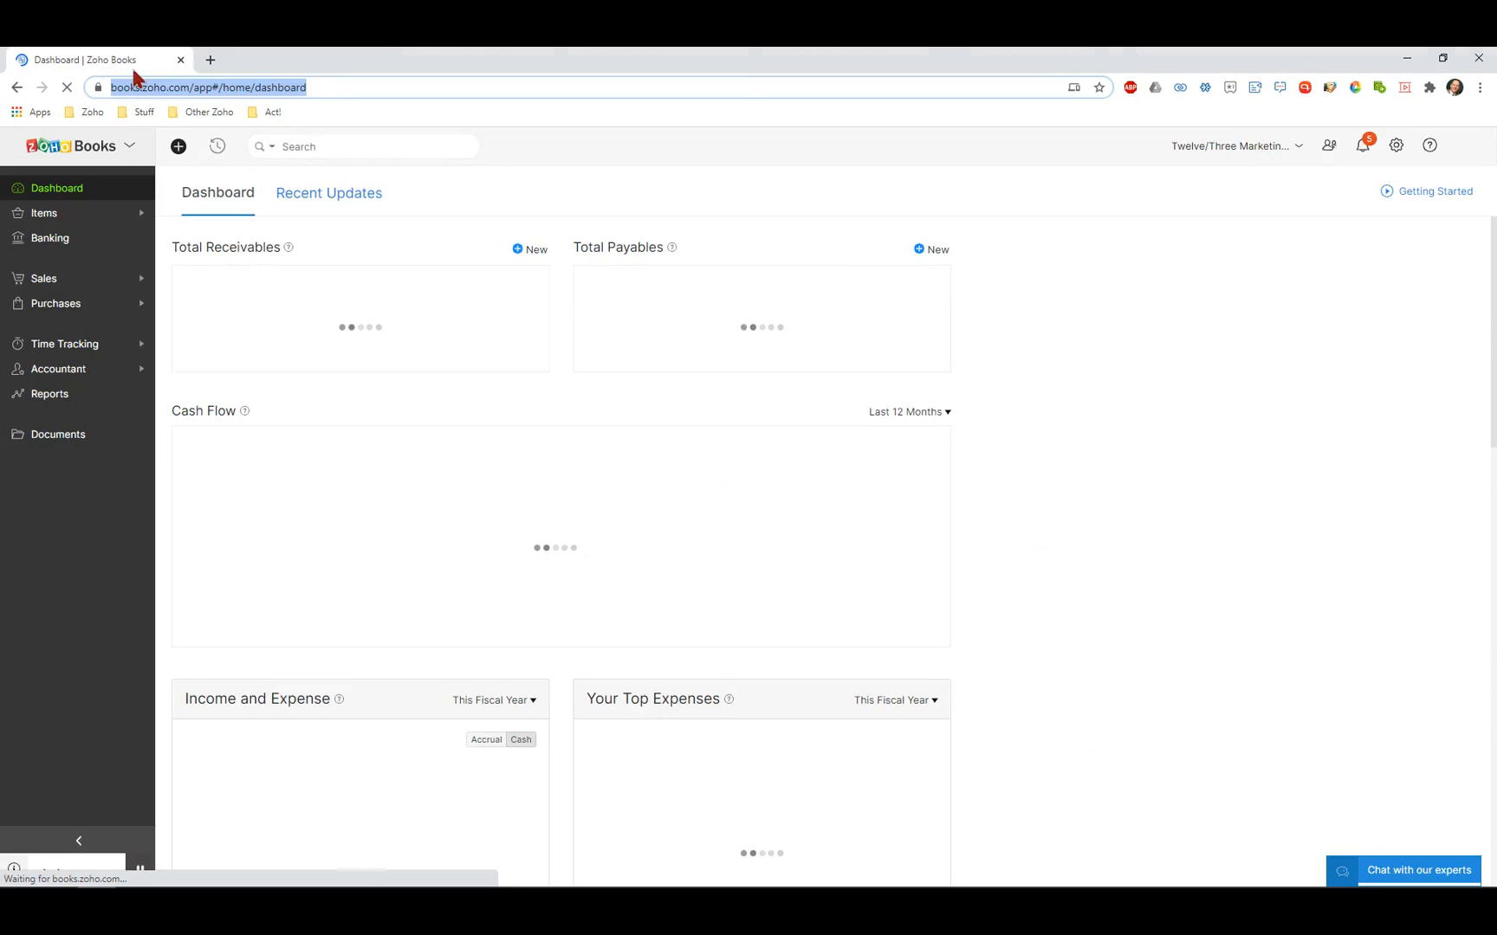
drag(132, 66, 0, 80)
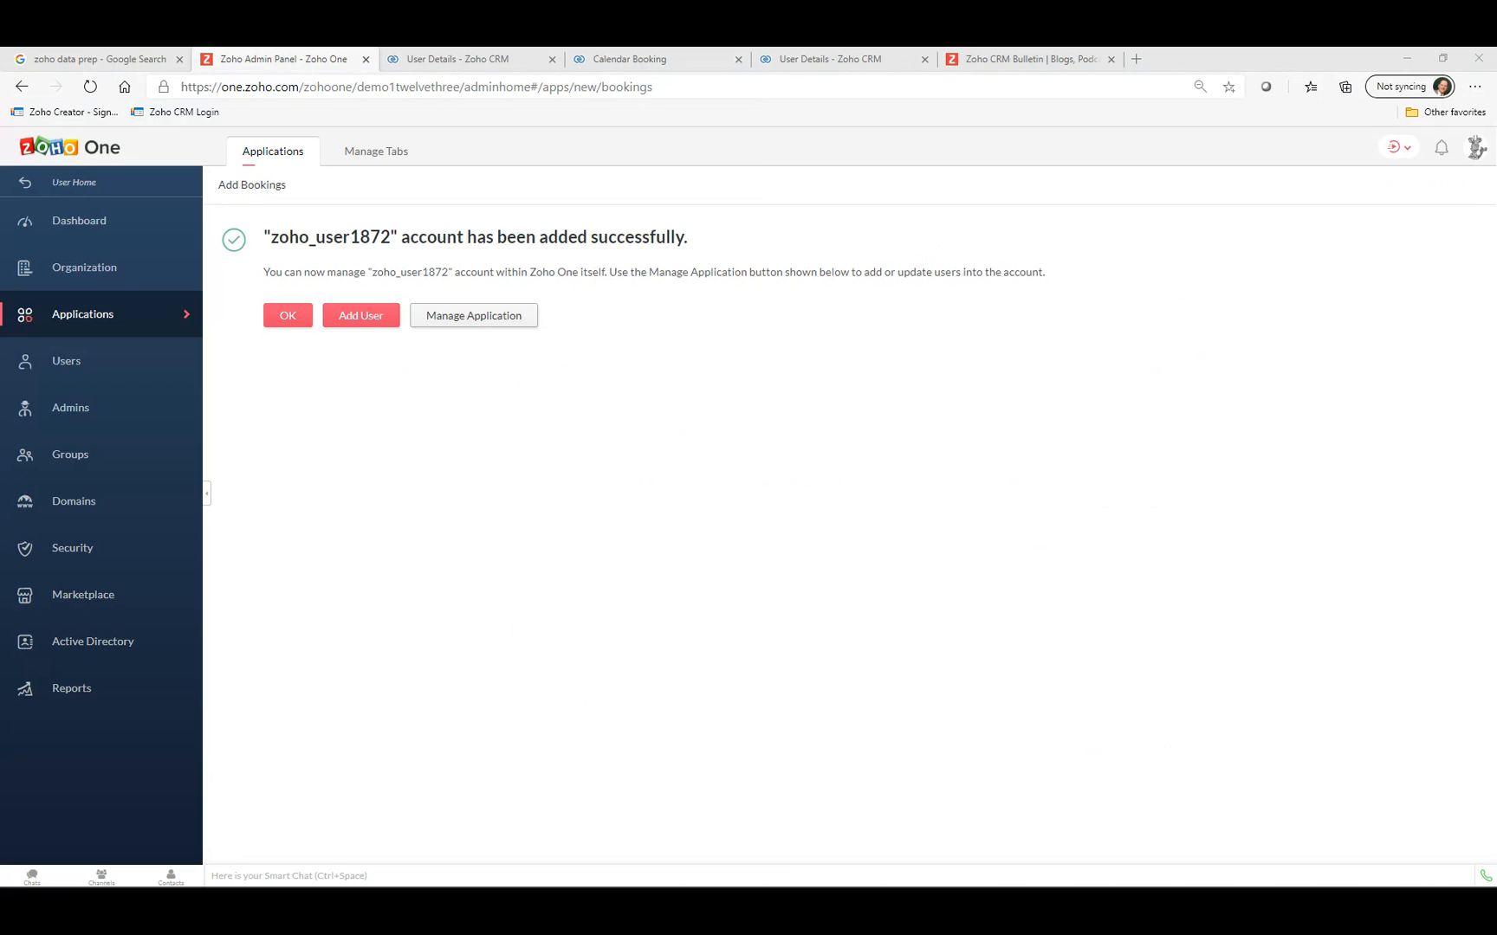
Maximize the new Zoho Bookings window, then go back to the Zoho One User Home.
drag(721, 122, 497, 140)
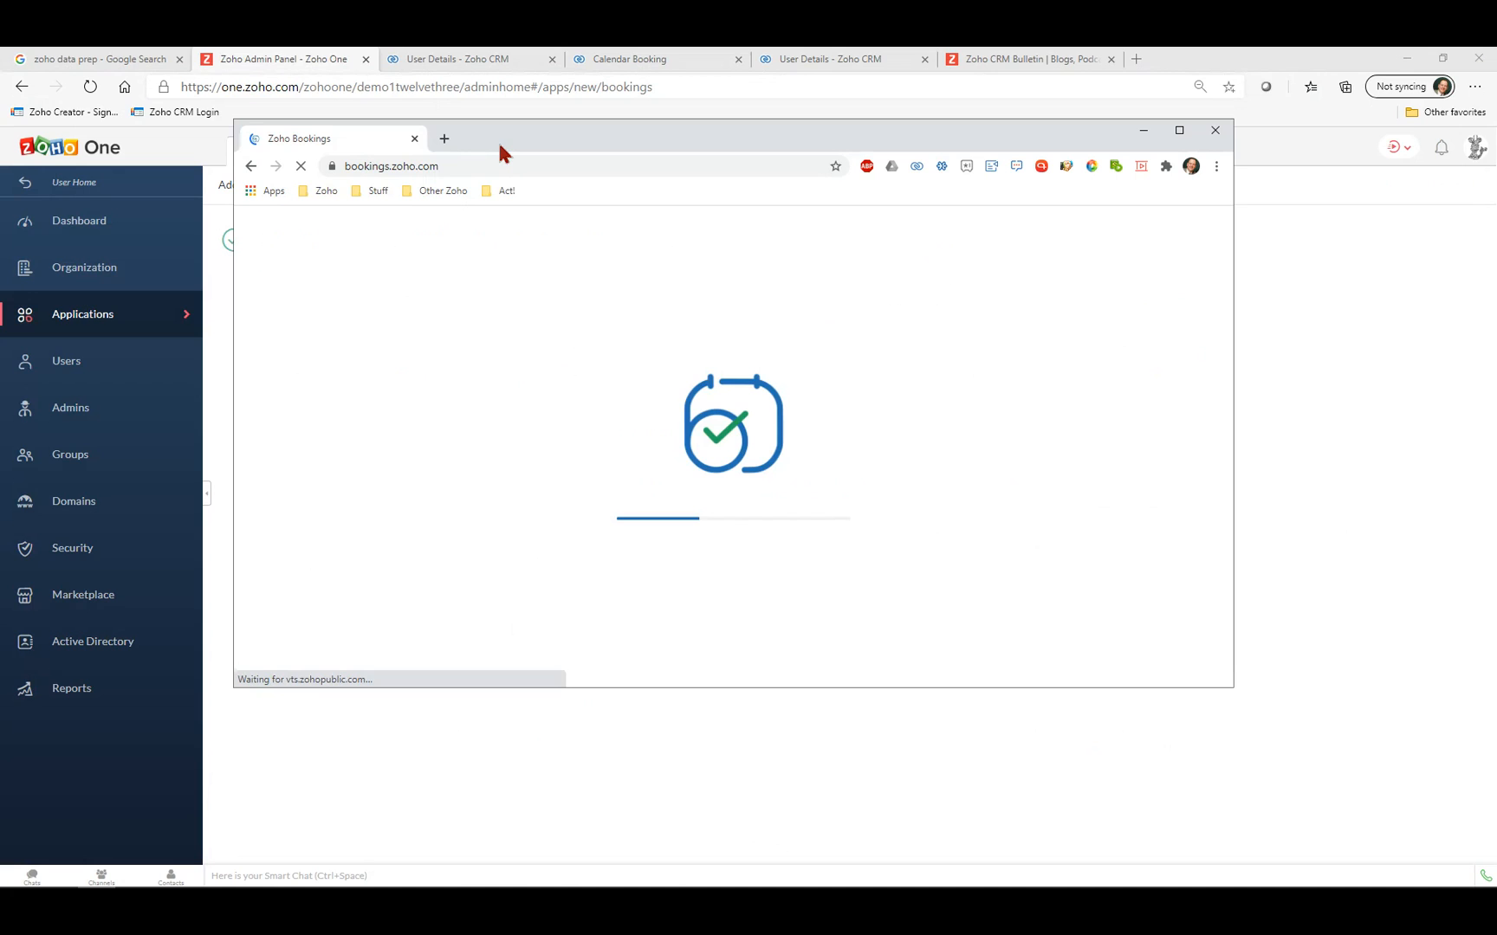
click(1179, 131)
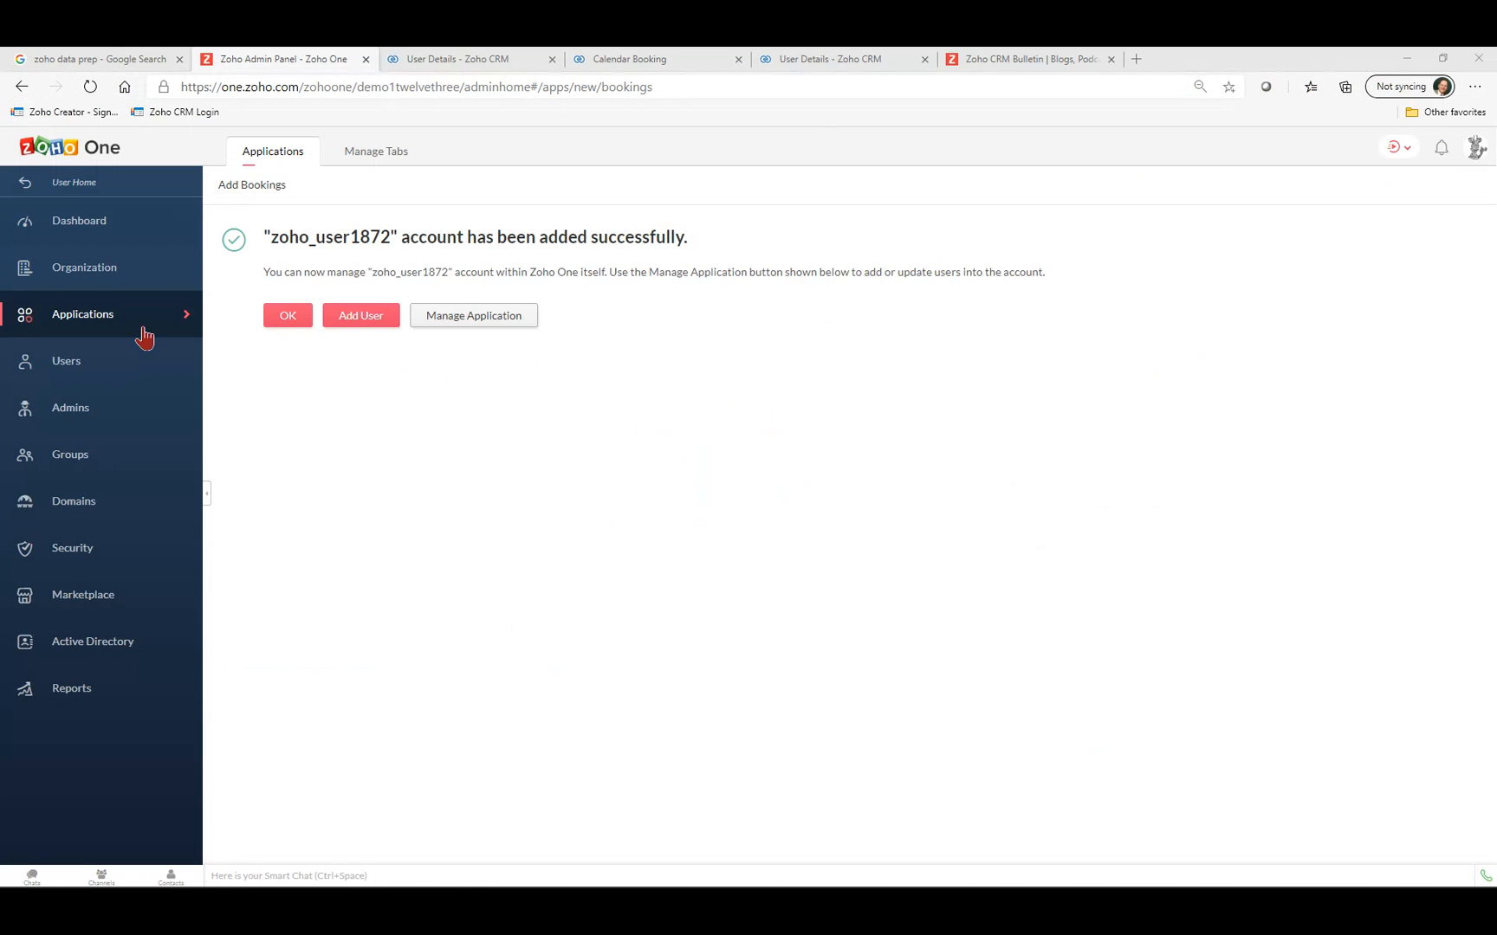
click(67, 189)
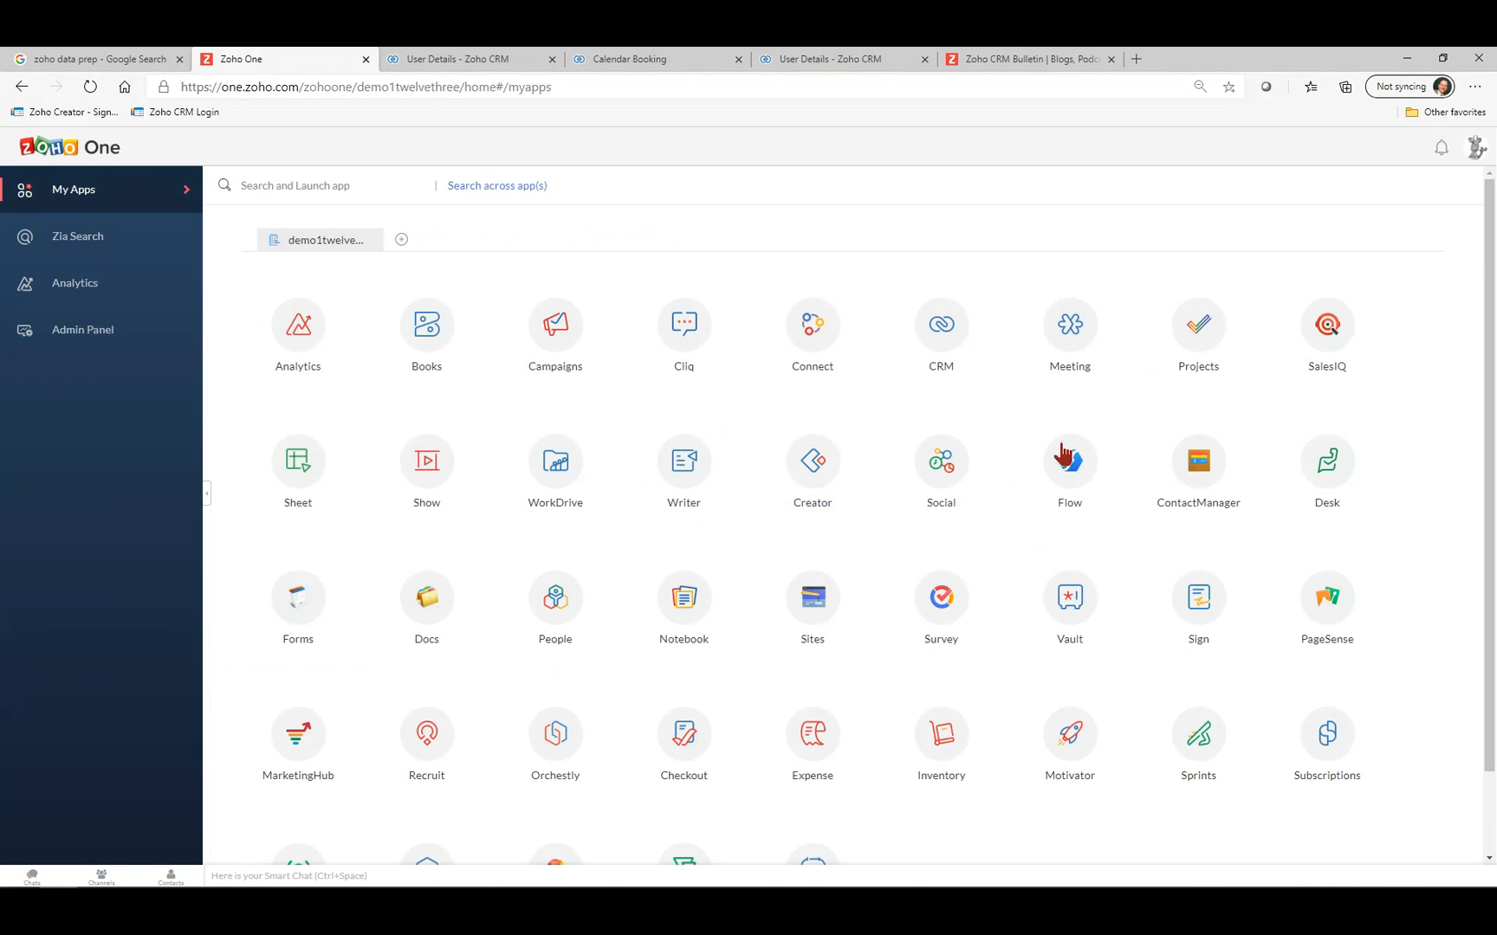
Launch the Bookings tile from further down the My Apps grid.
scroll(794, 465, down, 2)
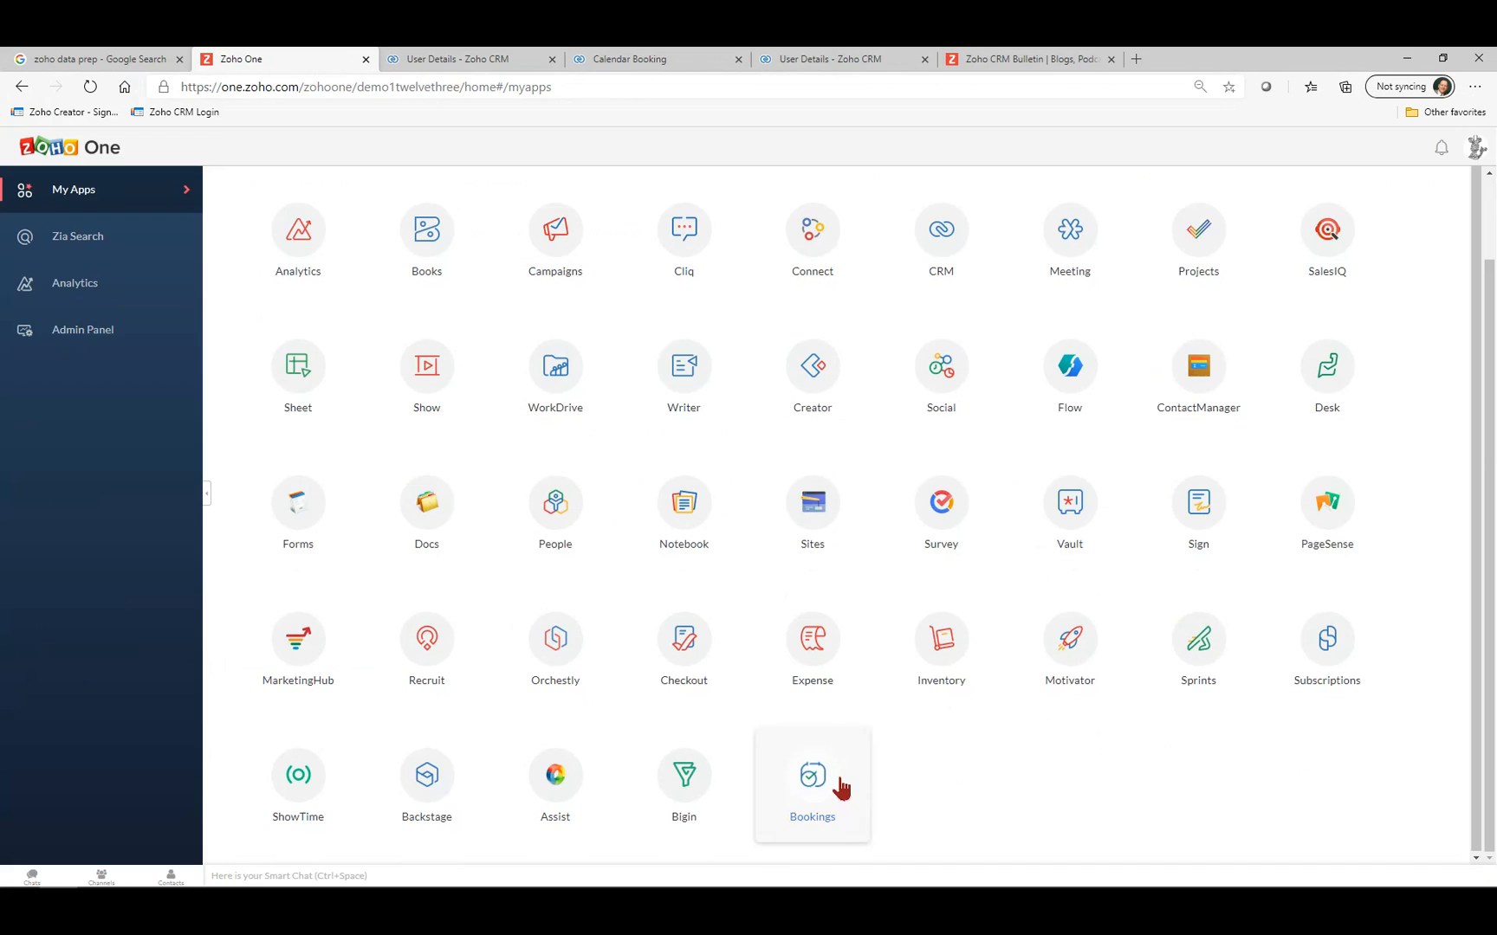
click(839, 779)
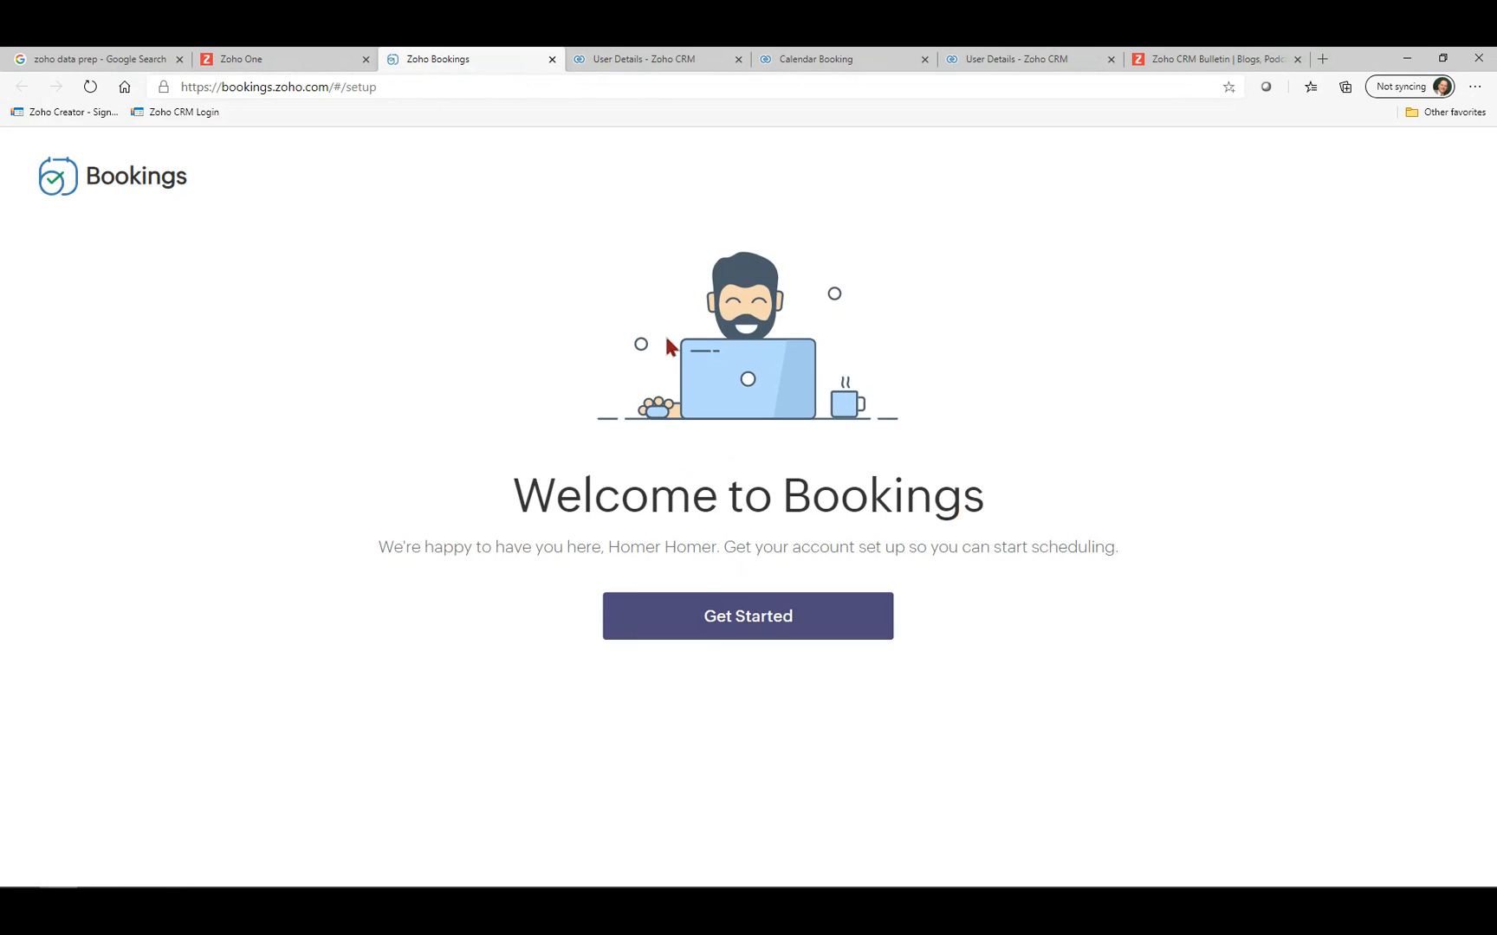
Register 'Homers Coffee Shop' under Professional Consultation and keep 9:00 am–6:00 pm Monday–Friday availability.
click(717, 630)
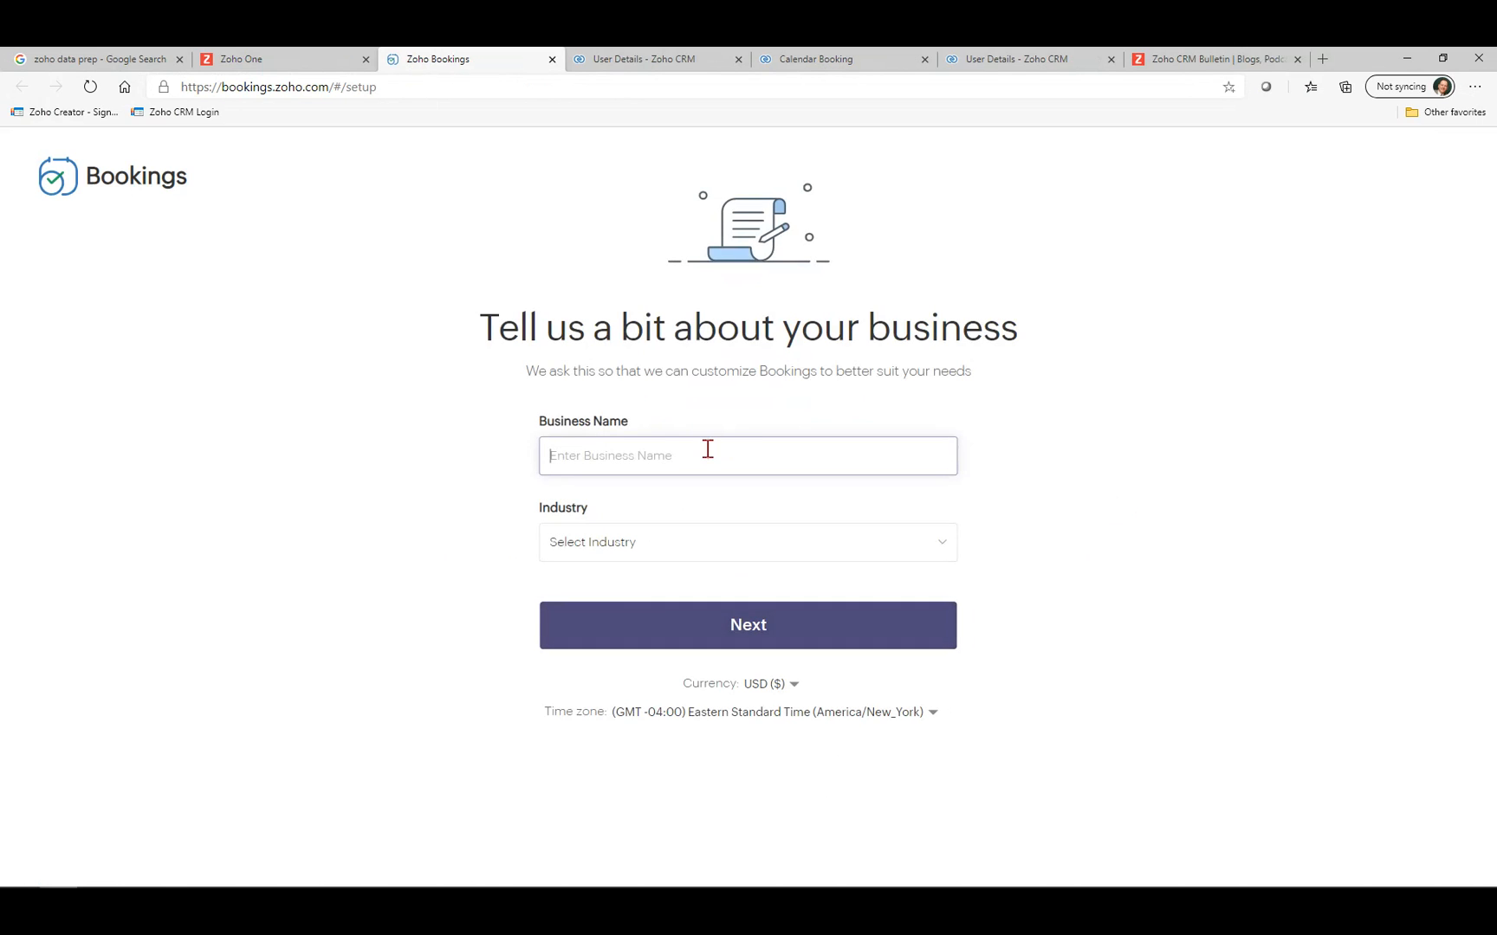
text(Homers Coffee Shop)
click(650, 562)
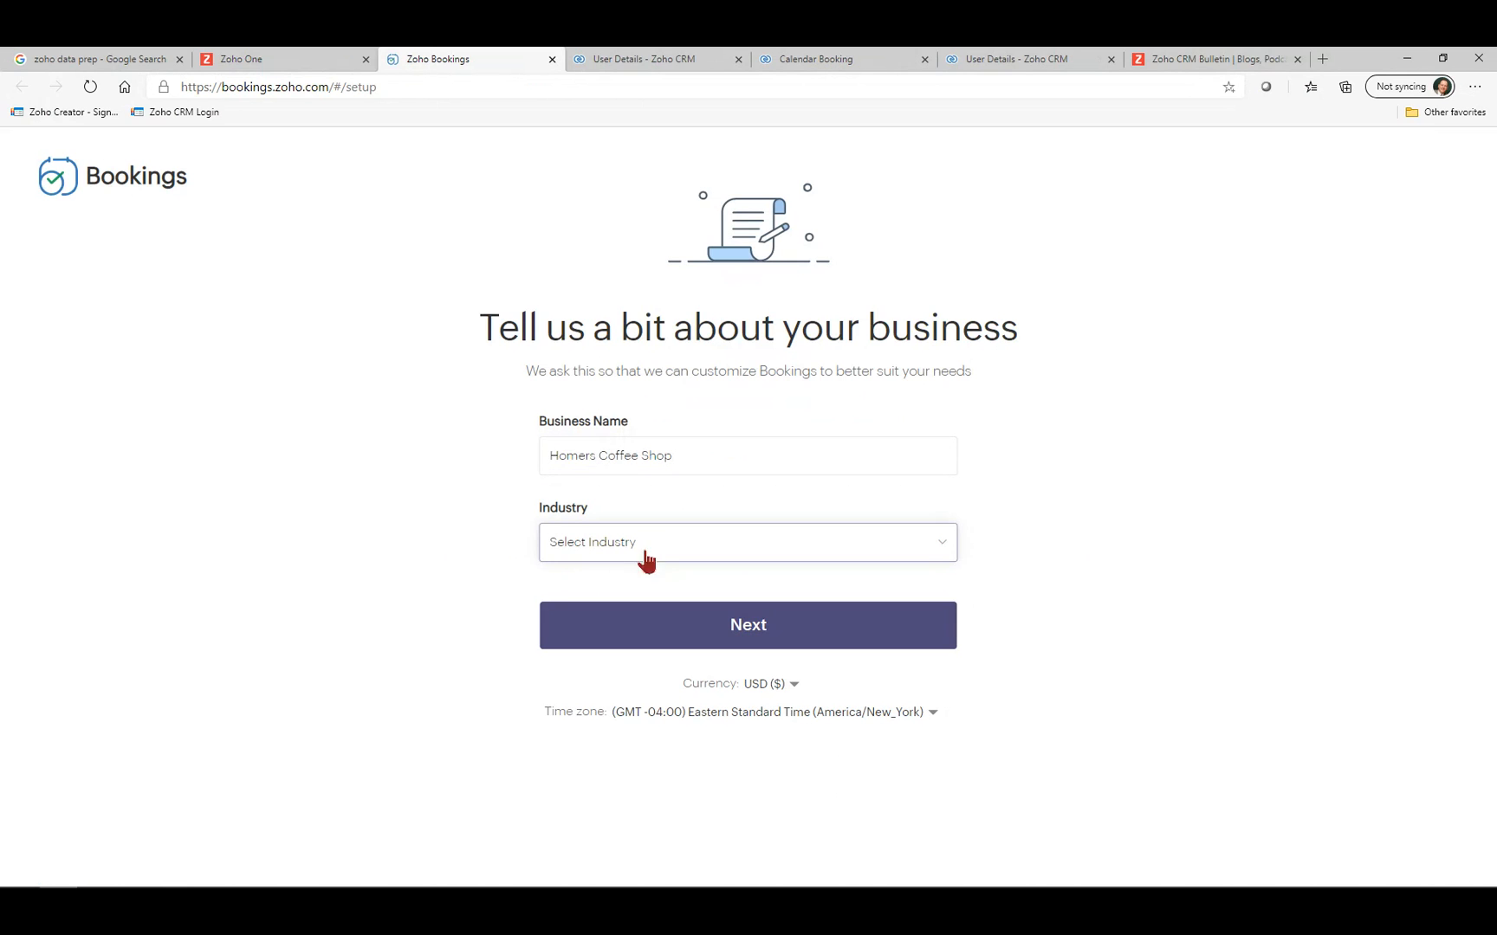
click(576, 555)
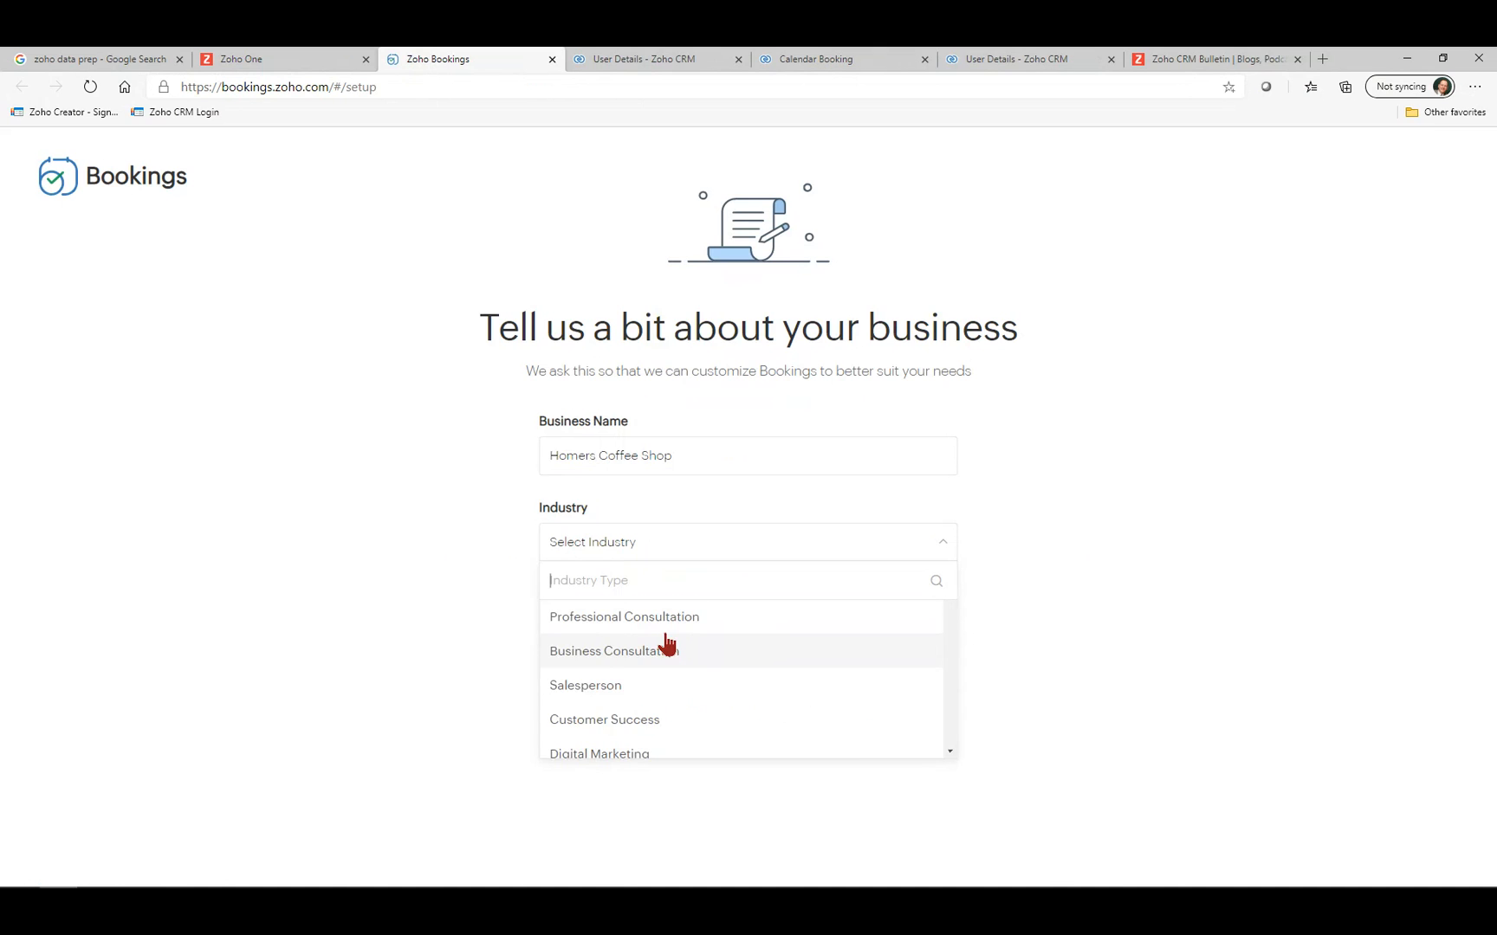
scroll(665, 691, down, 2)
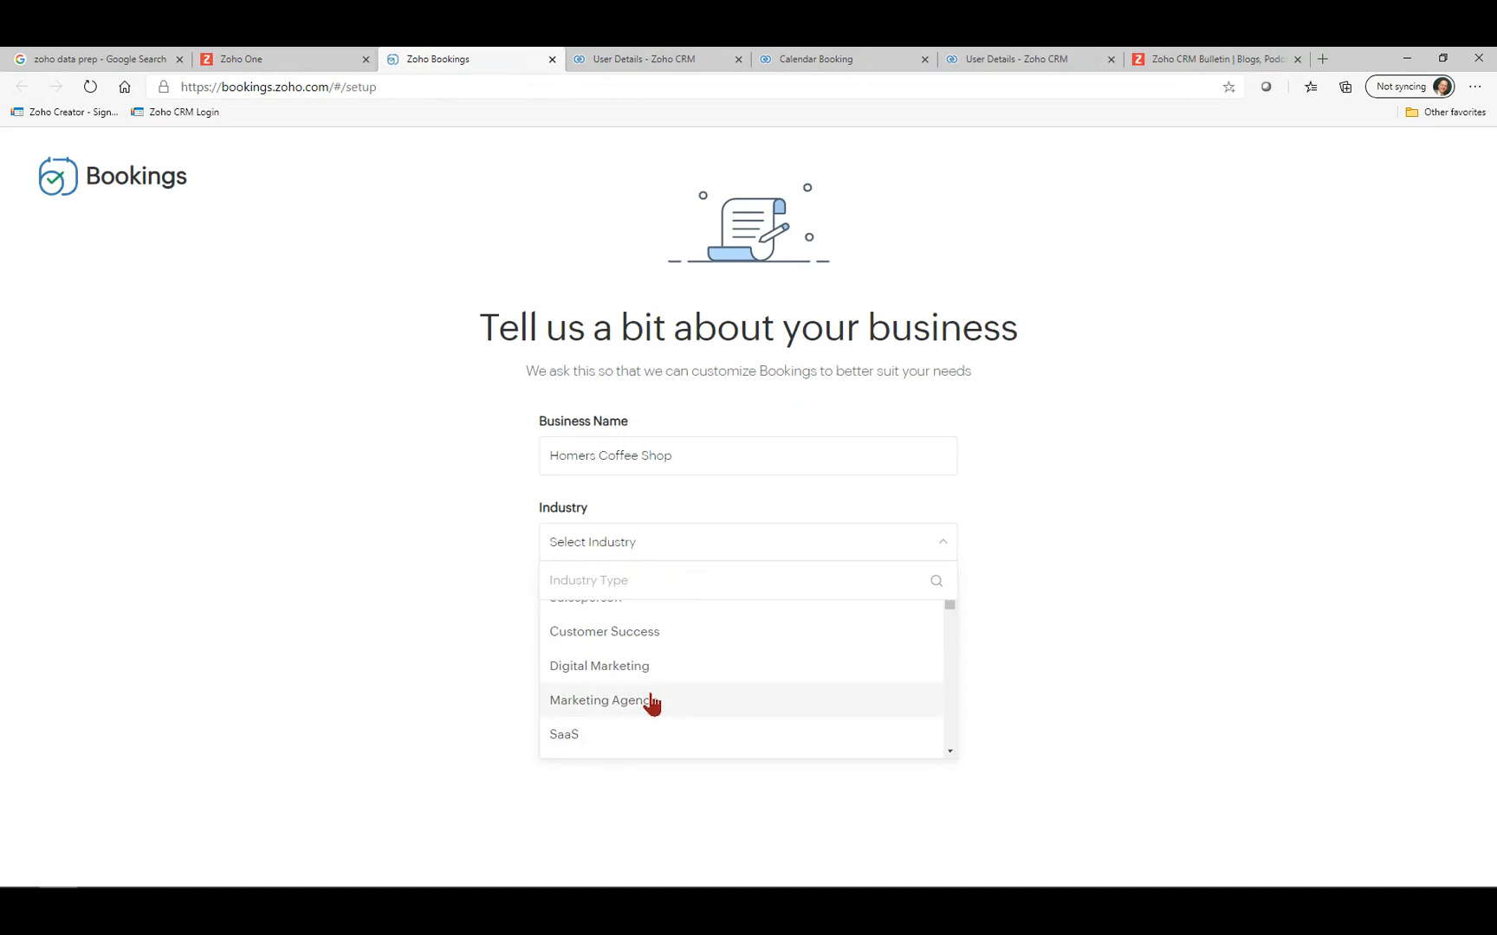
scroll(652, 705, up, 2)
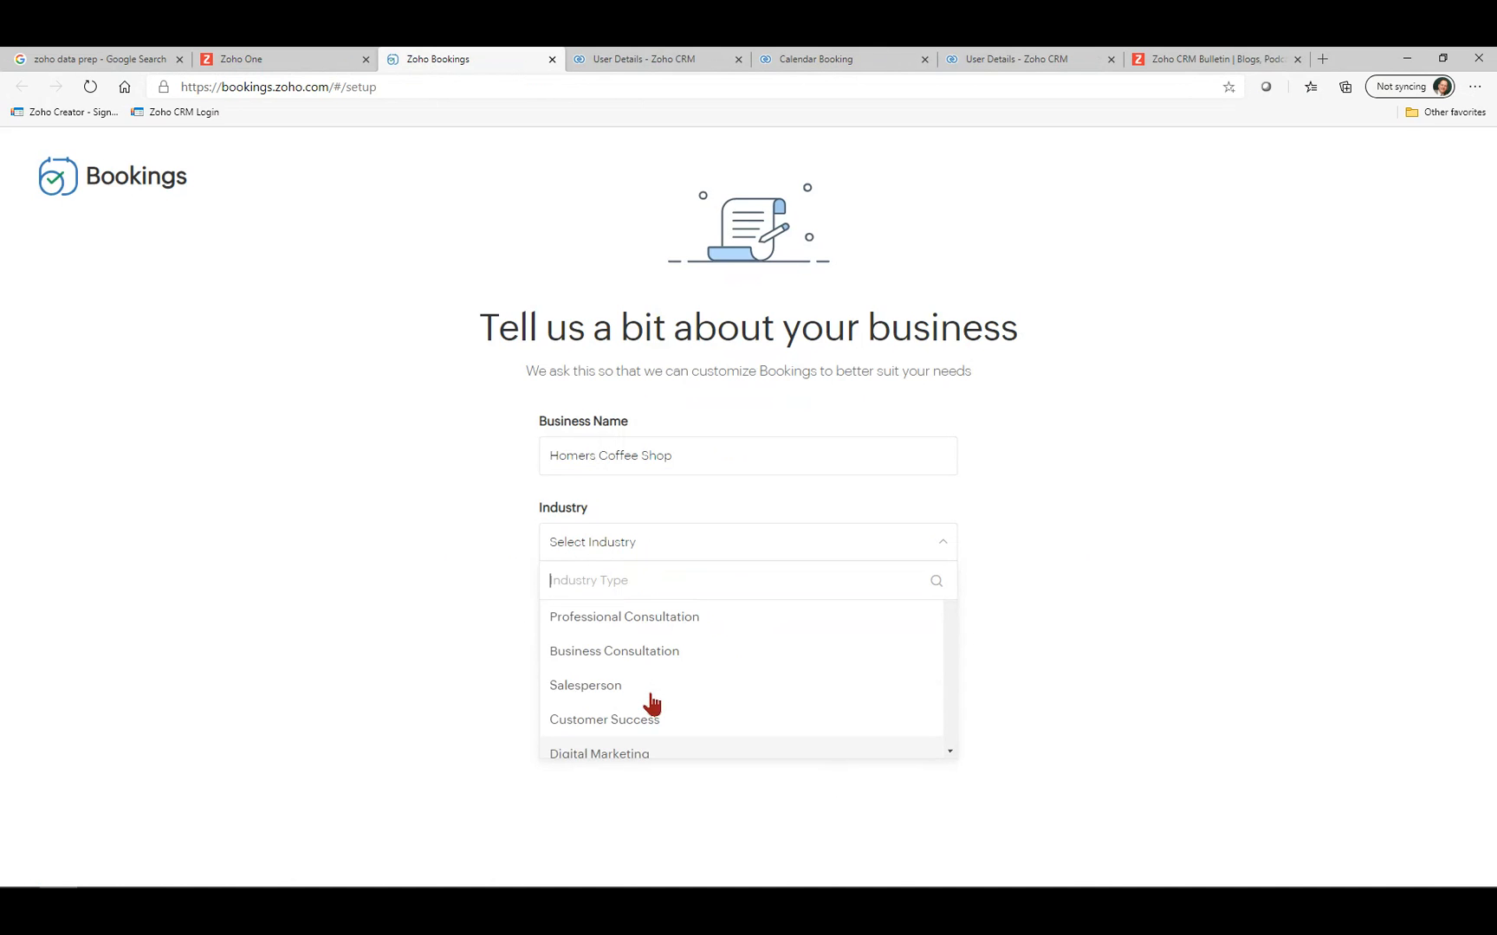
click(653, 616)
click(765, 632)
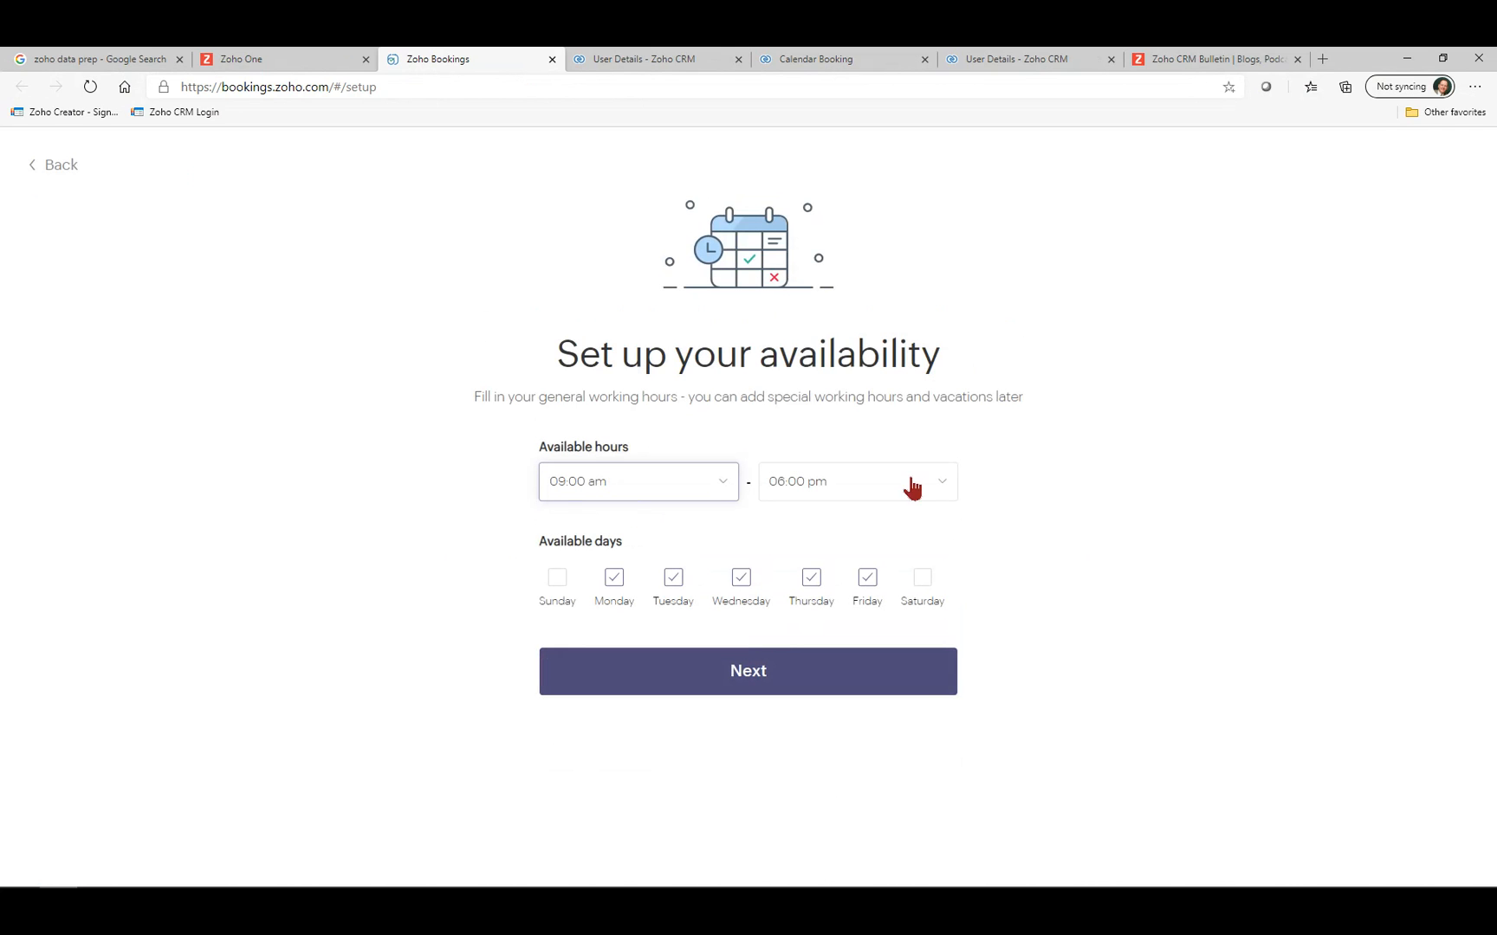
click(855, 663)
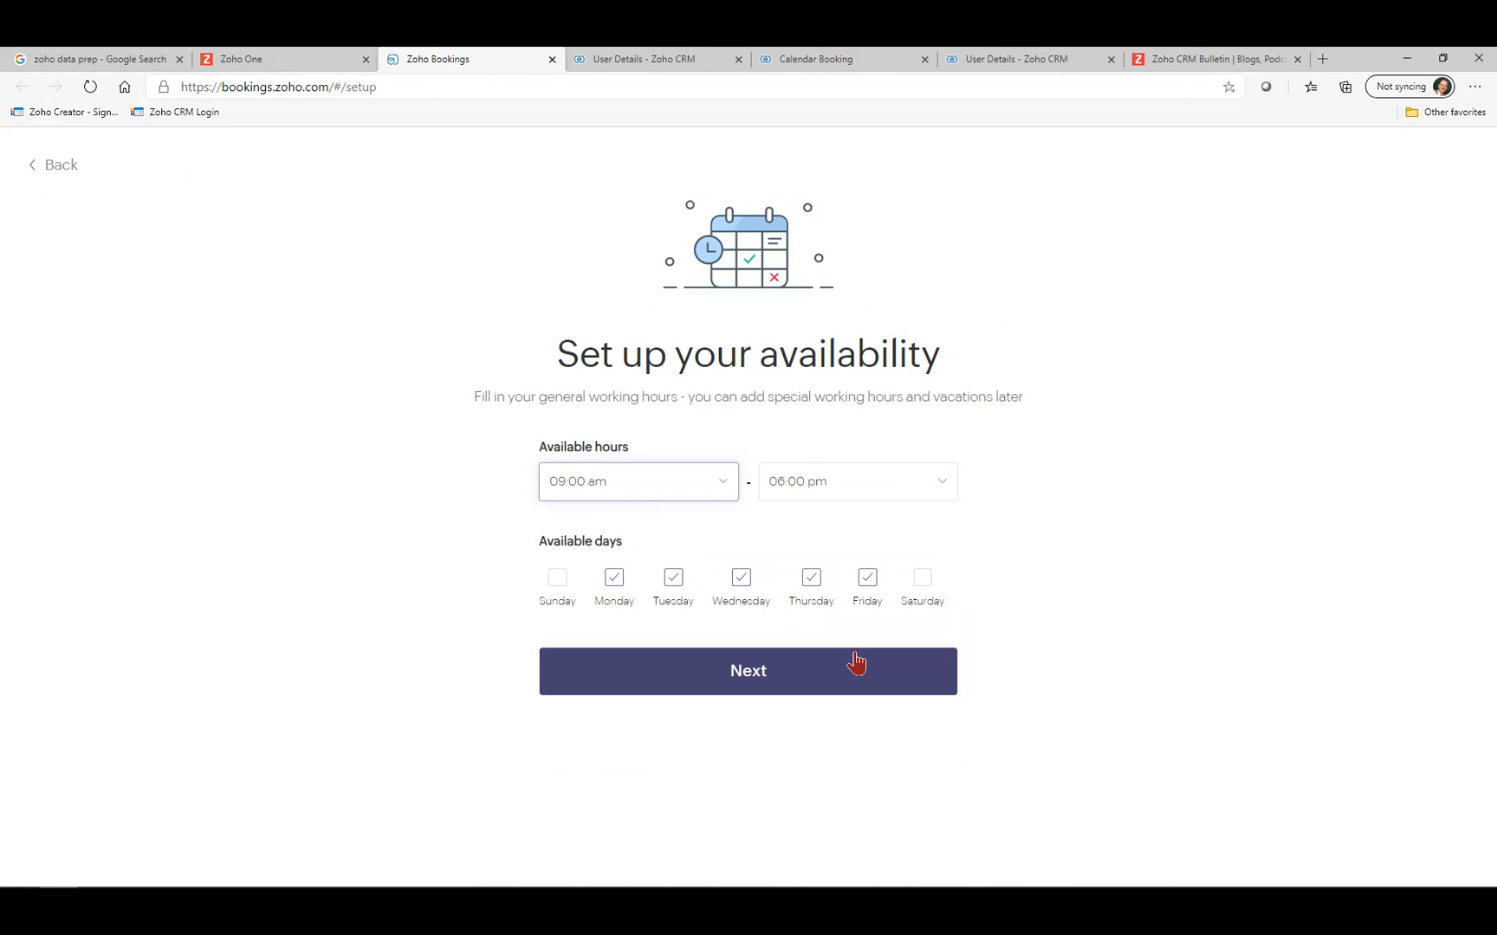
click(888, 691)
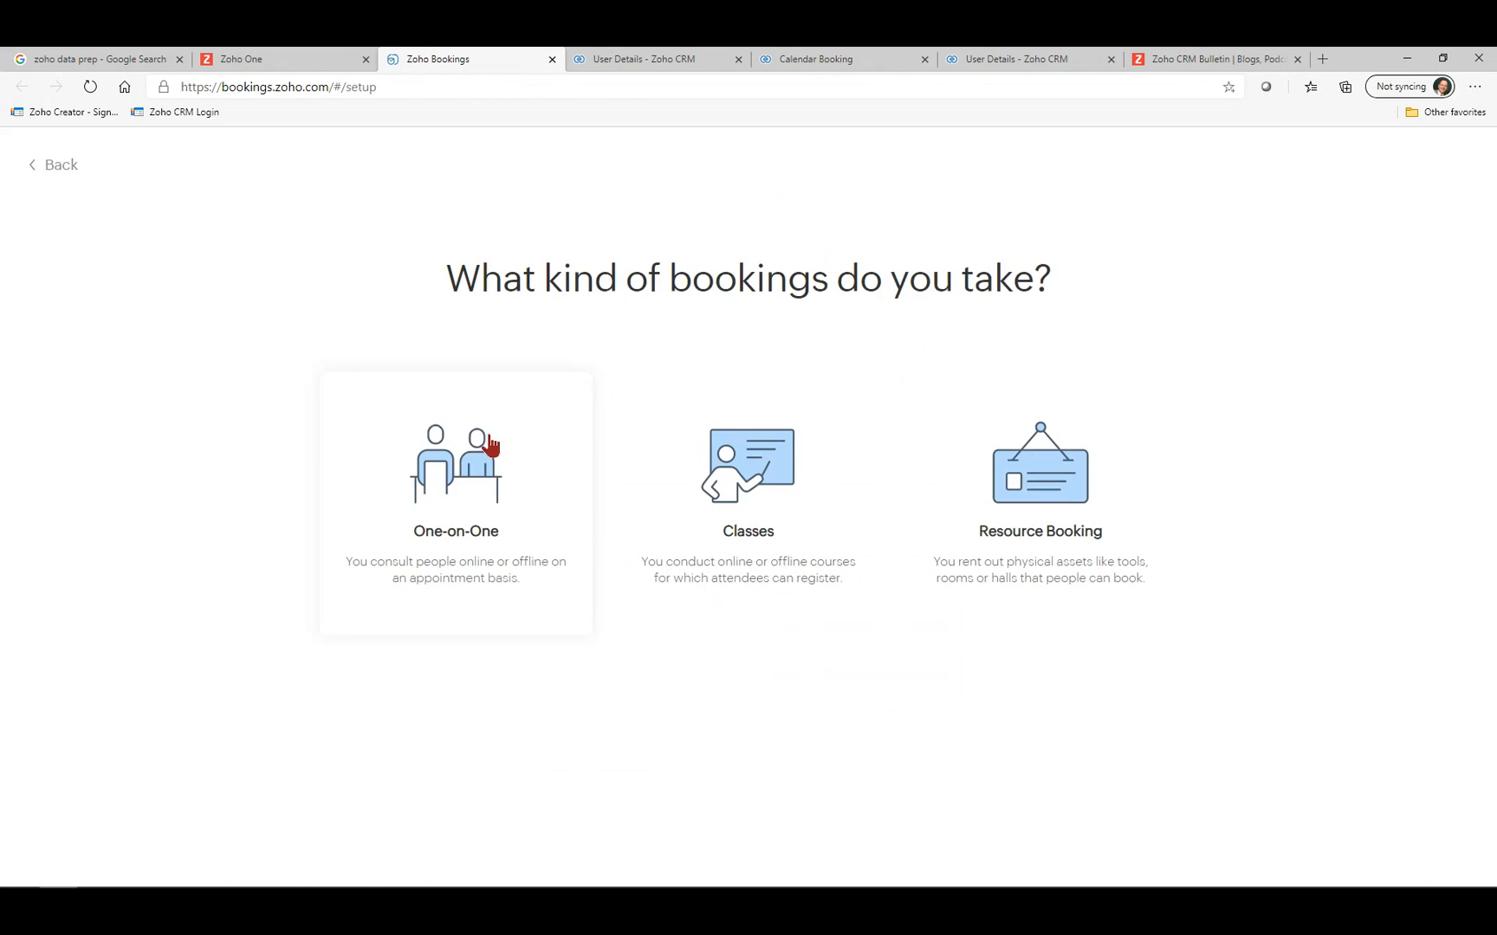
Create a One-on-One service '60 minute Consult' with a 1 Hour duration and preview its booking page.
click(485, 451)
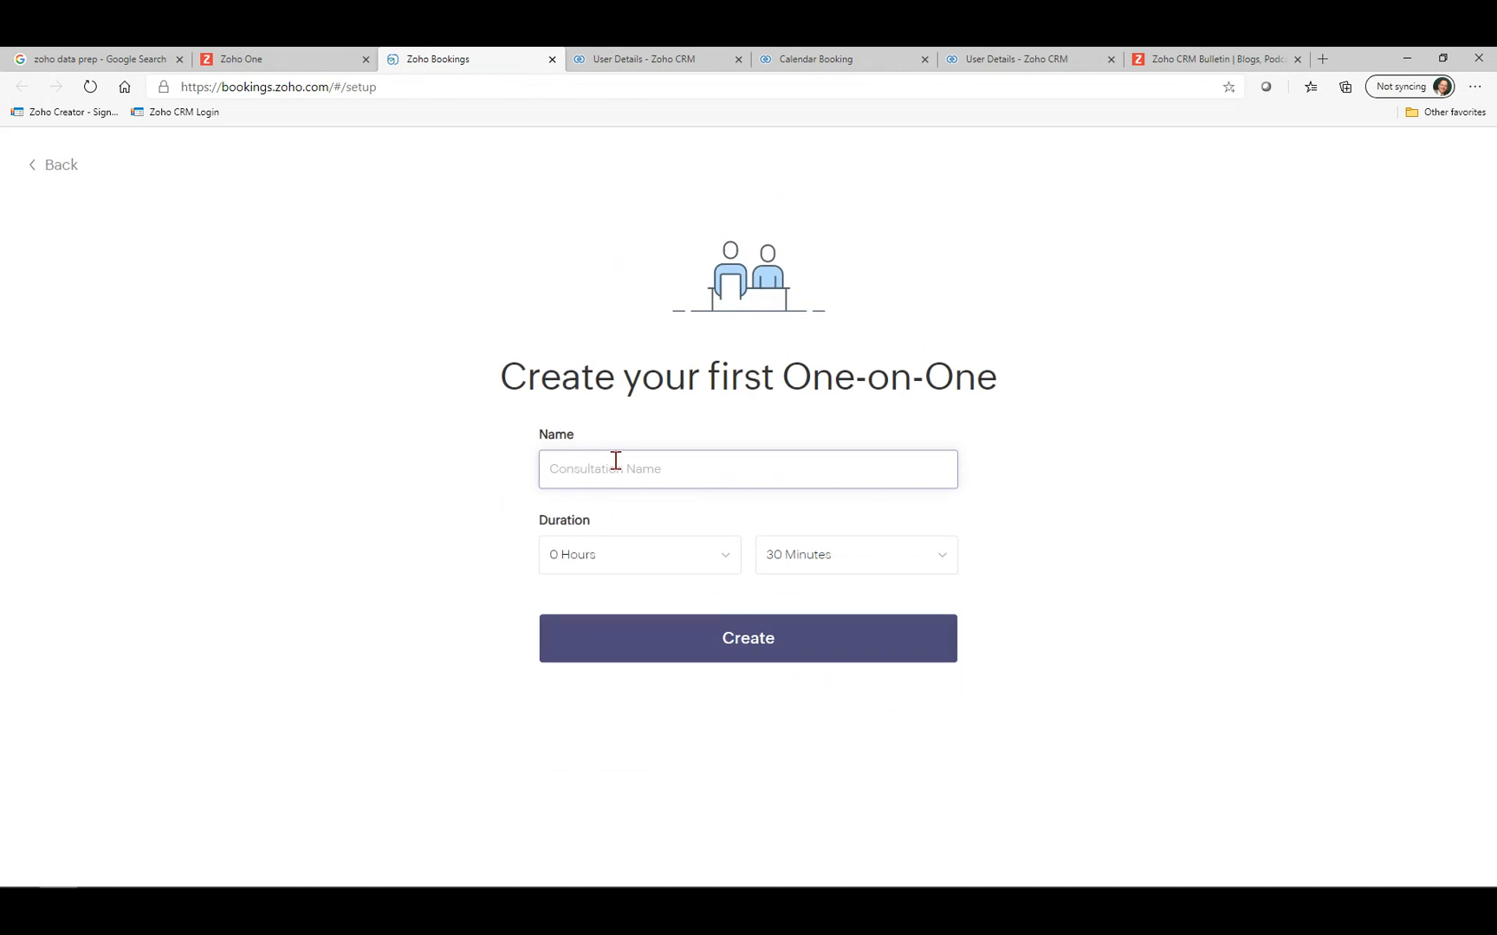
text(60 minute Consult)
click(821, 567)
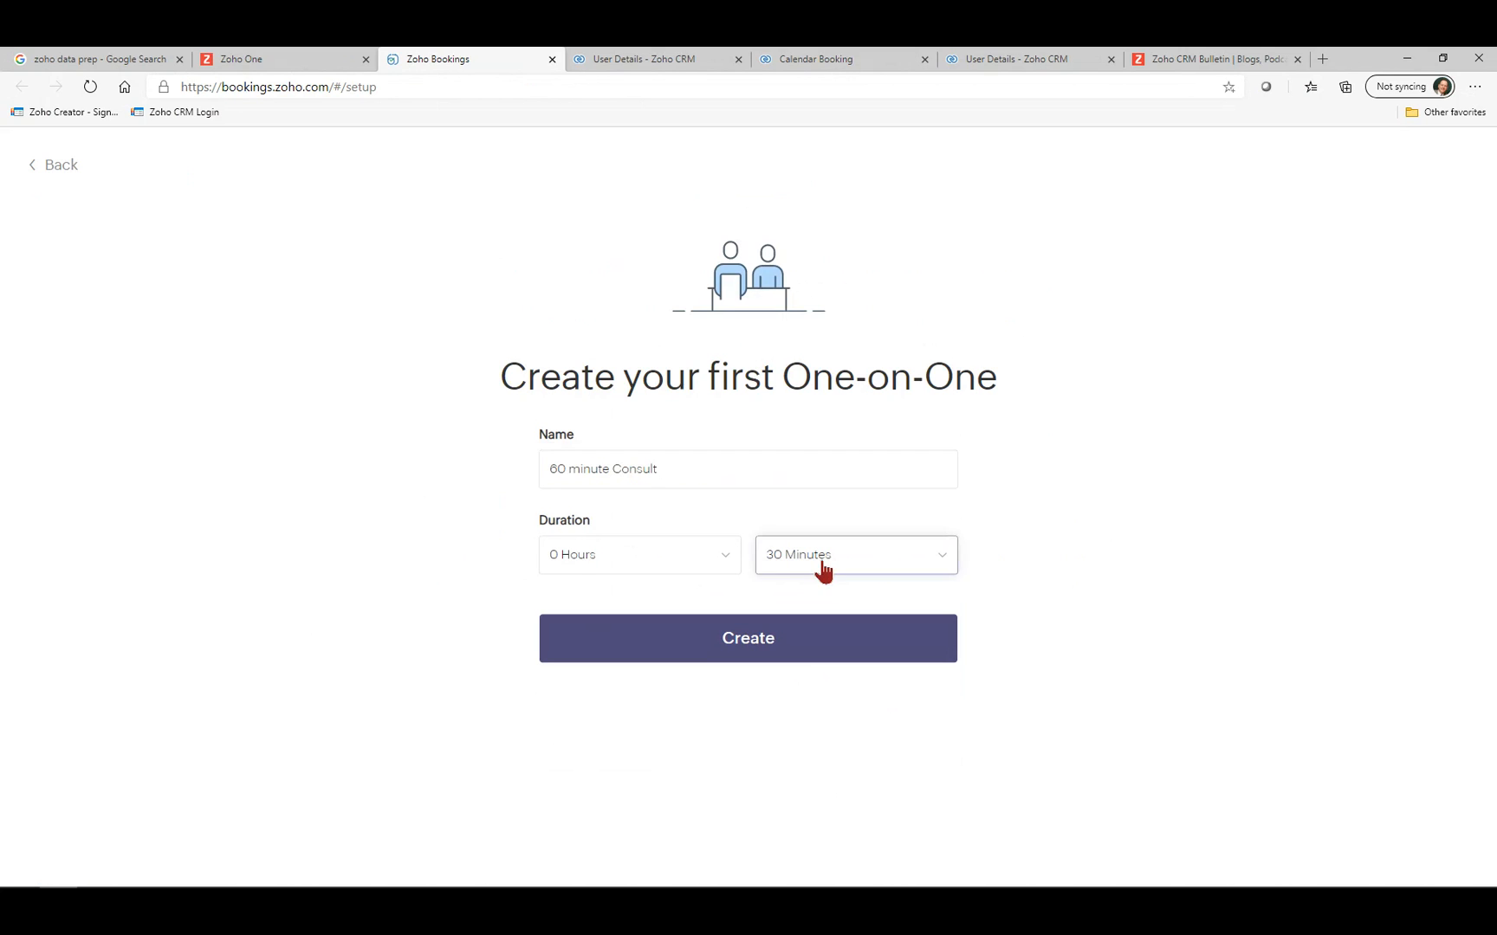
scroll(805, 736, down, 5)
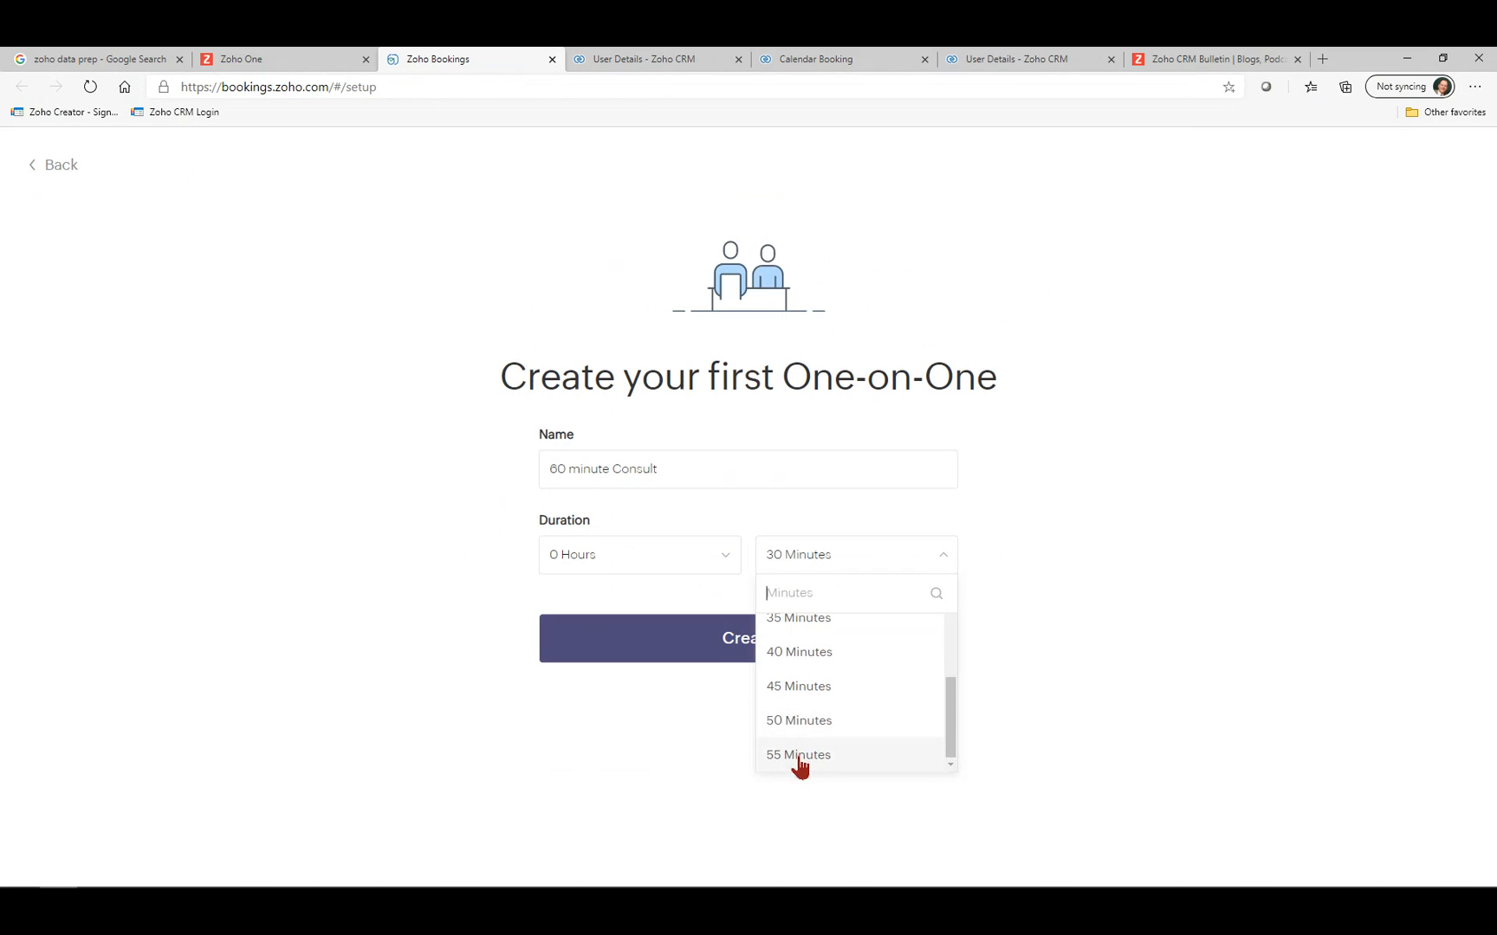
click(628, 565)
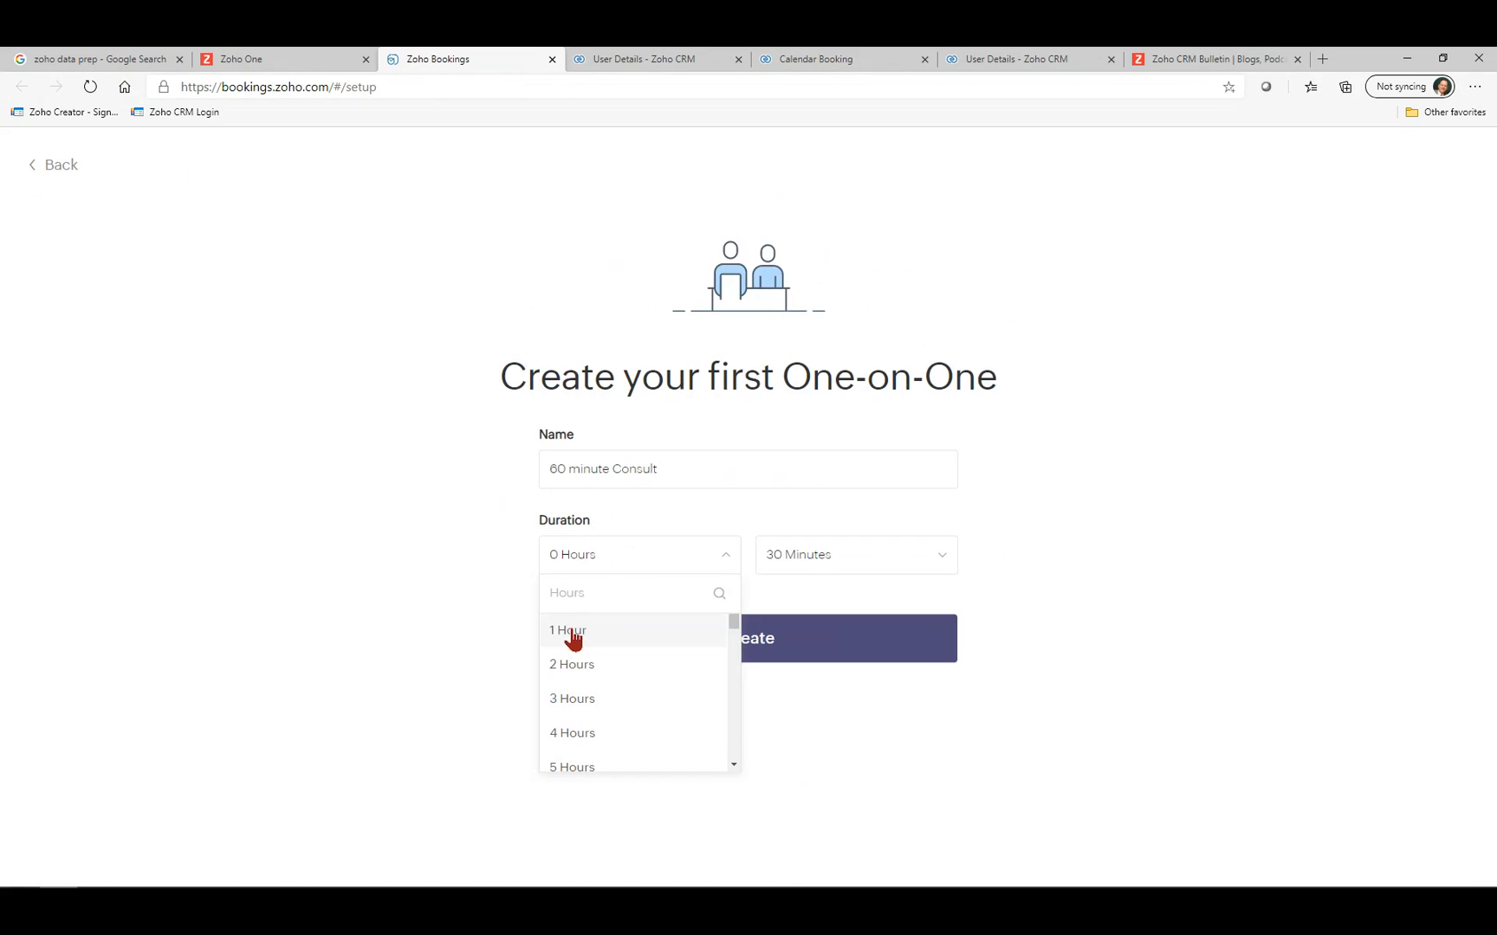
click(572, 637)
click(767, 645)
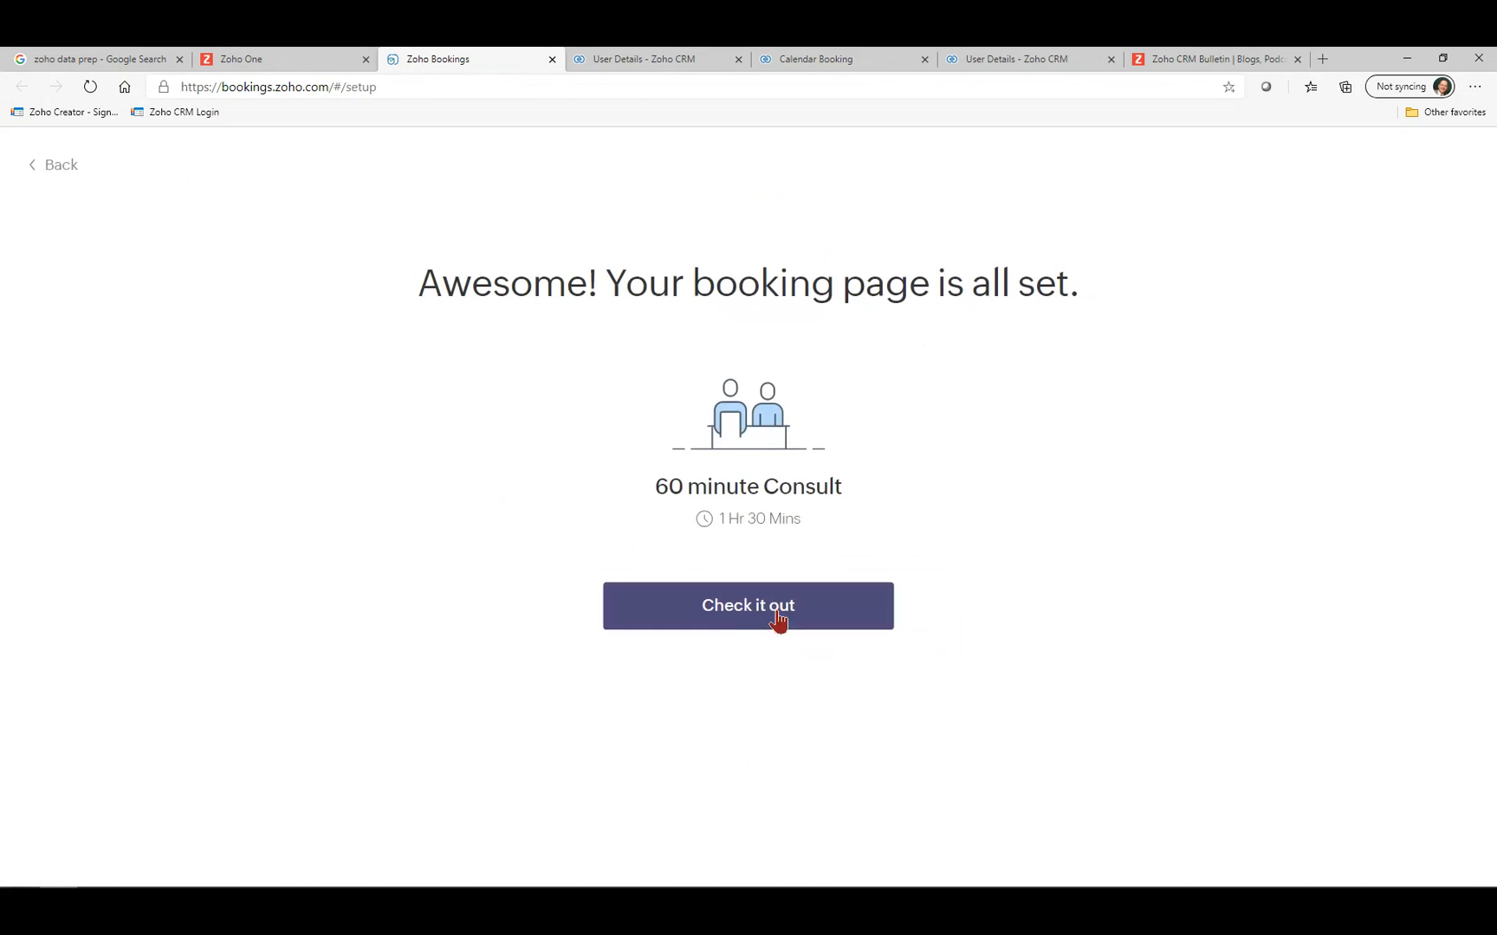
click(730, 613)
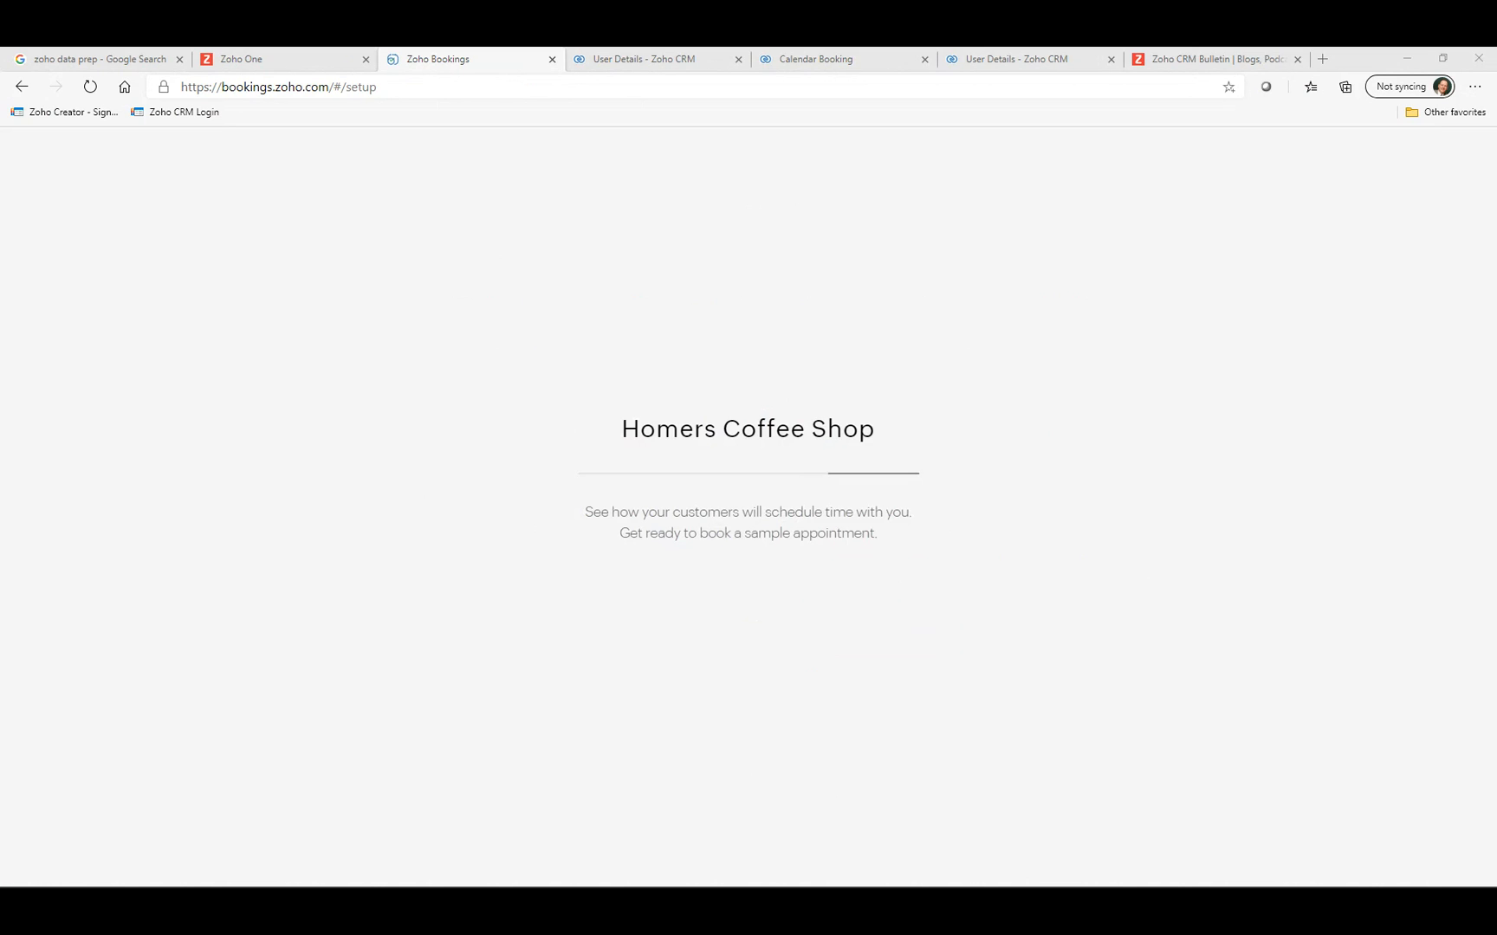
Maximize the Bookings calendar, check the staff calendar options, and open Manage Business settings.
drag(2, 345, 679, 200)
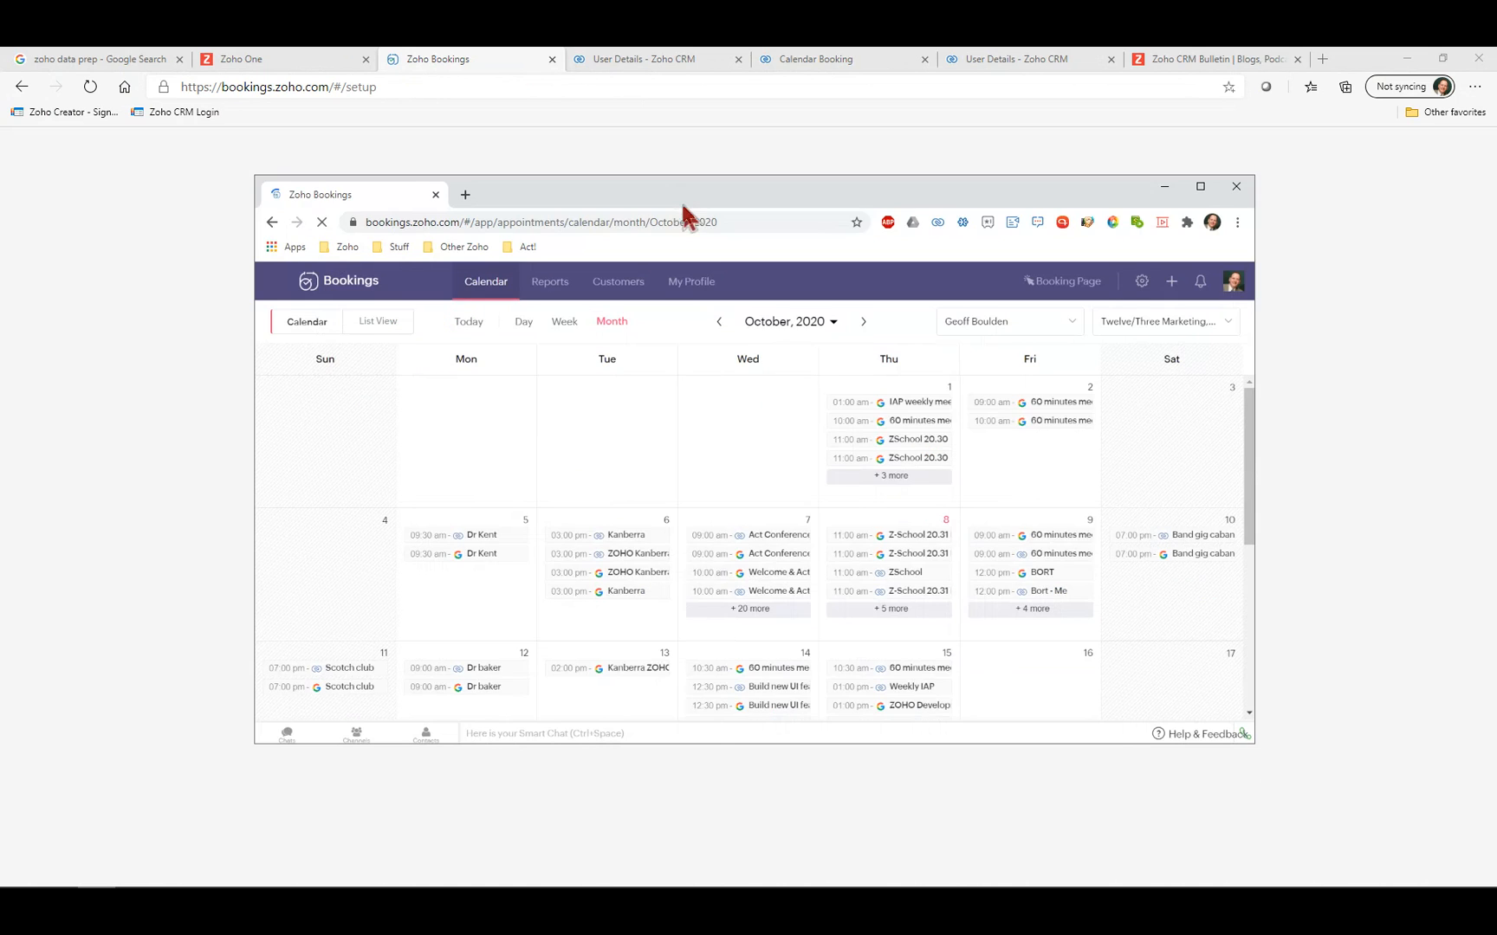
click(1199, 186)
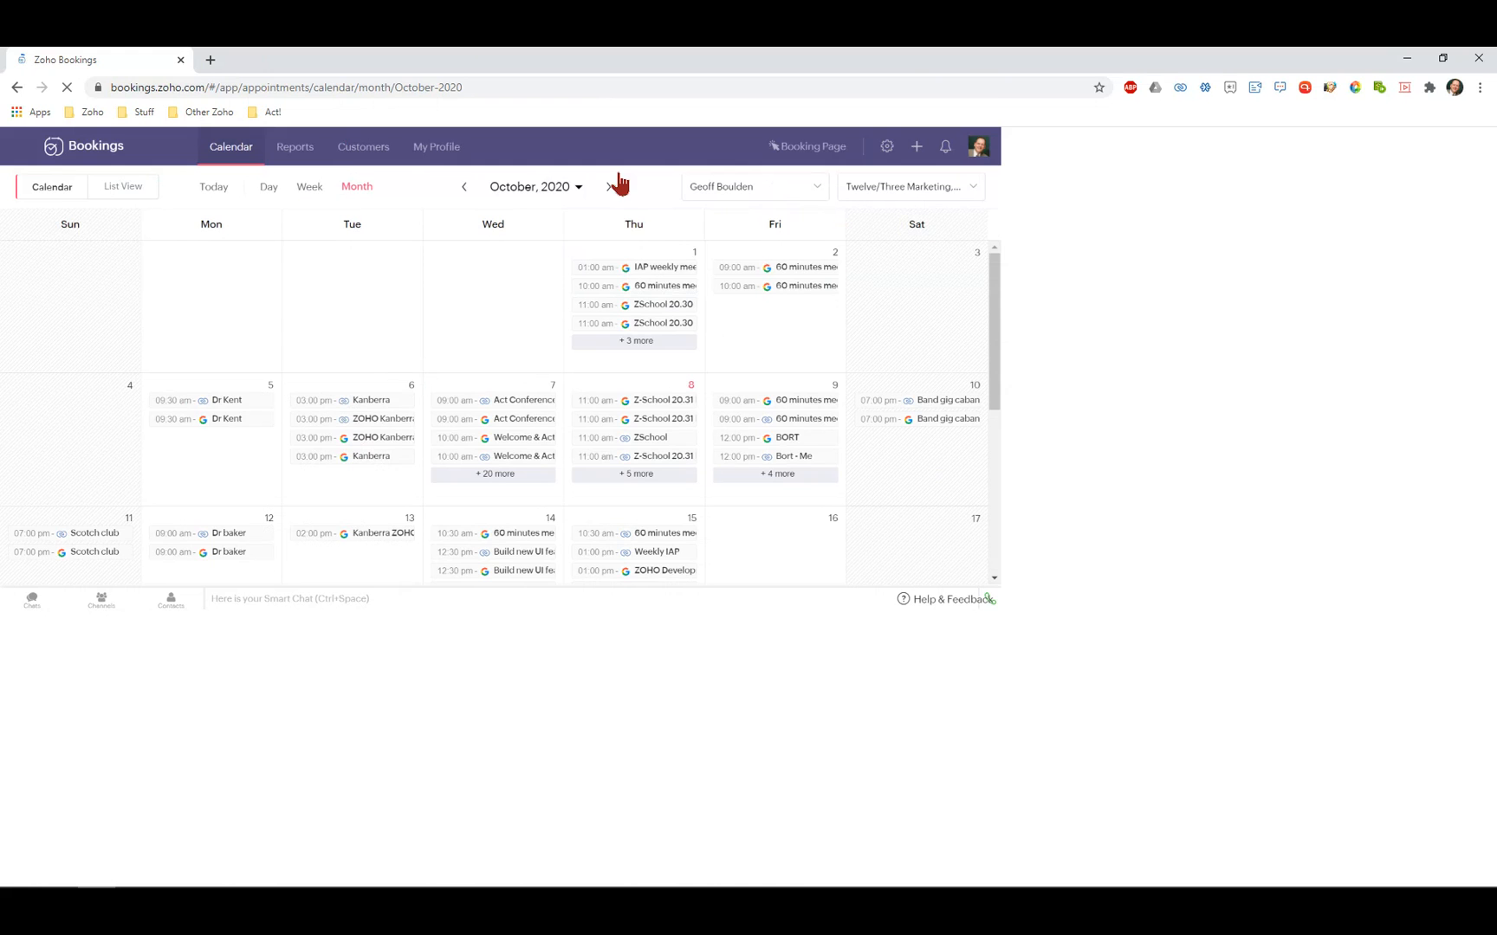
click(798, 194)
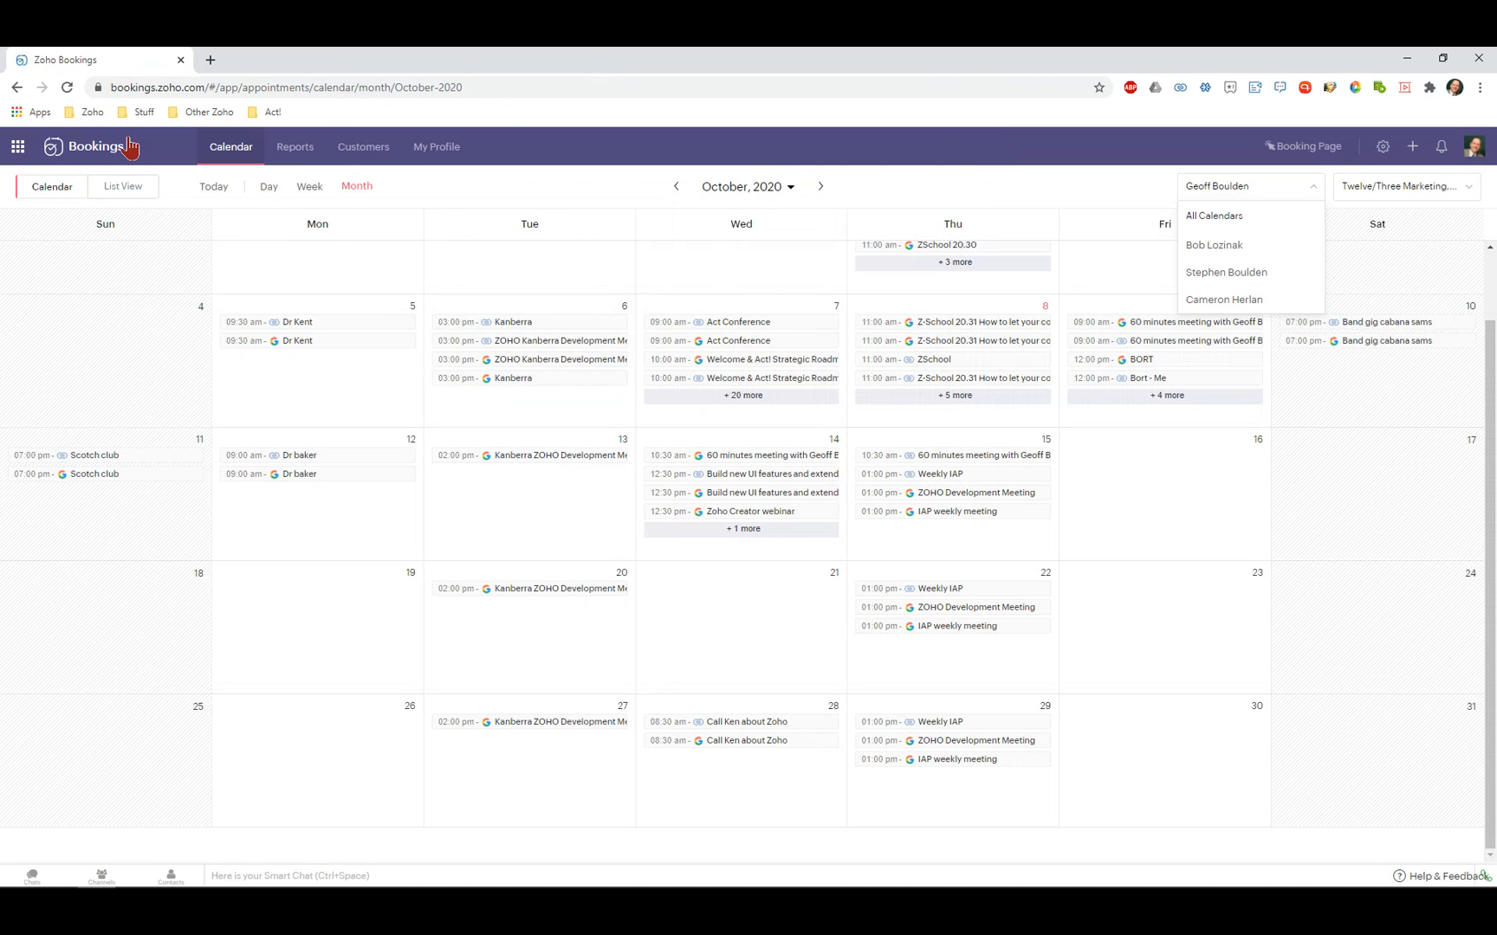
click(1382, 149)
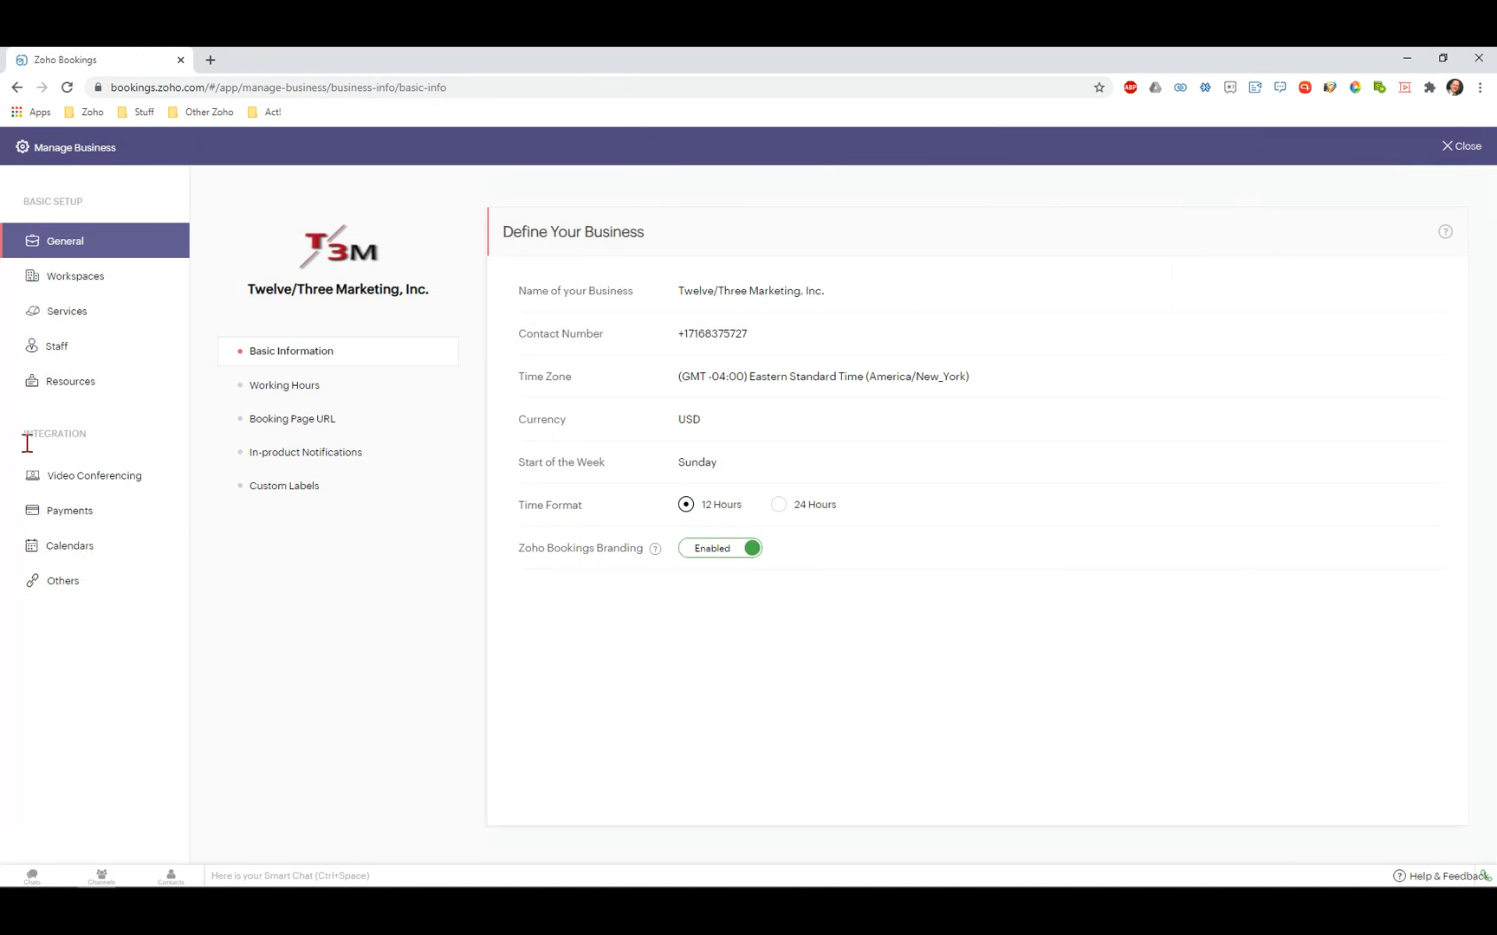
Check the Payments gateway options, then view the Staff list of 4 members.
click(54, 513)
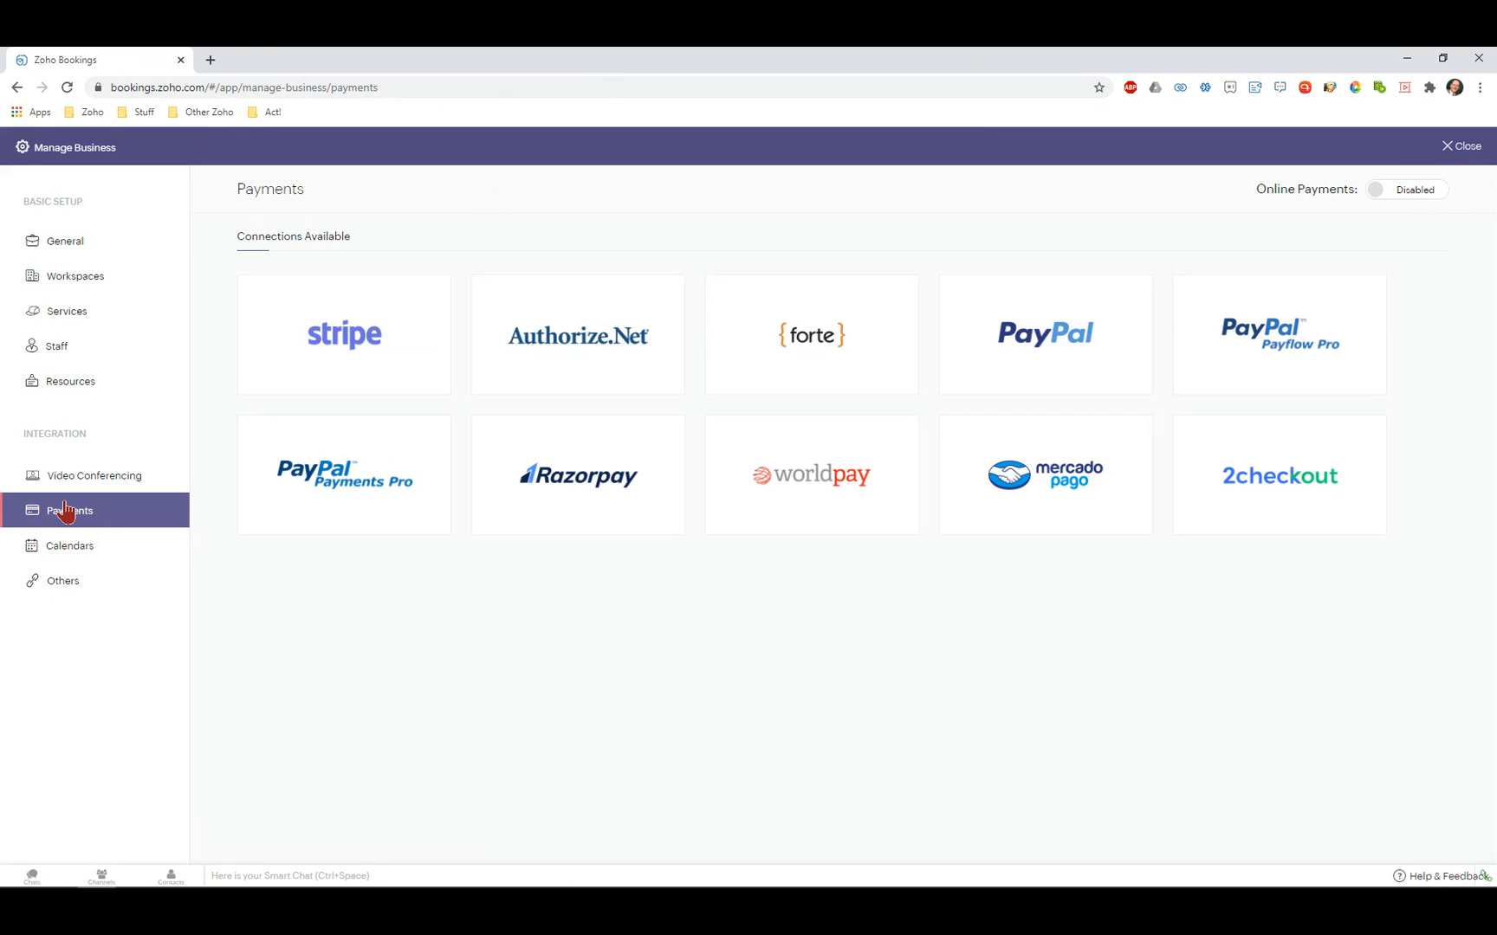
click(56, 347)
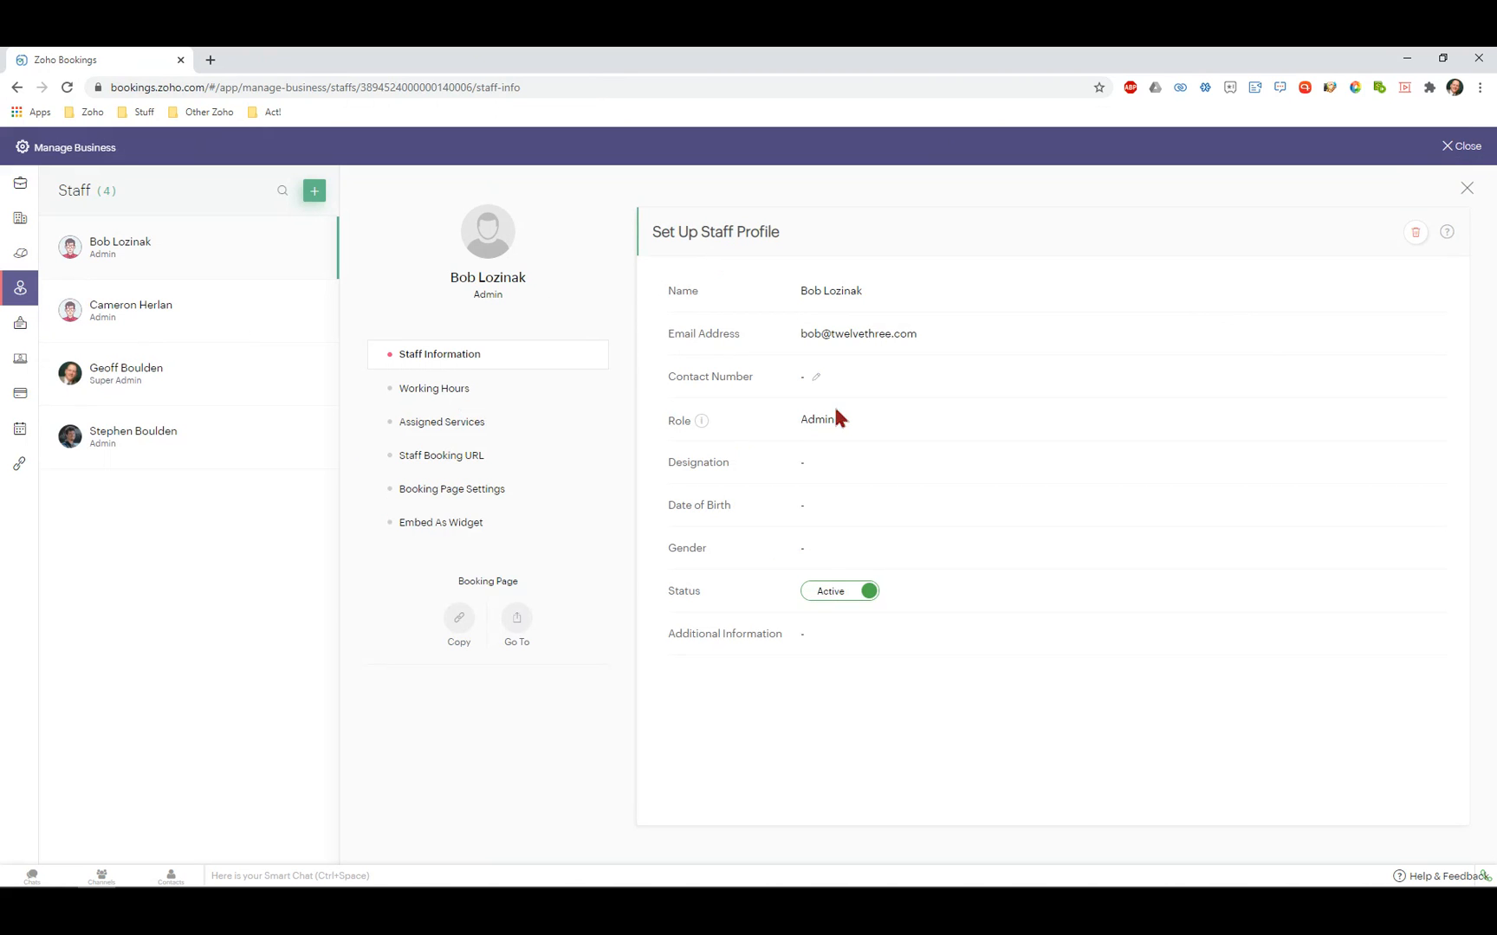
Review the second staff member's three assigned services, then open the Calendars integration settings.
click(118, 310)
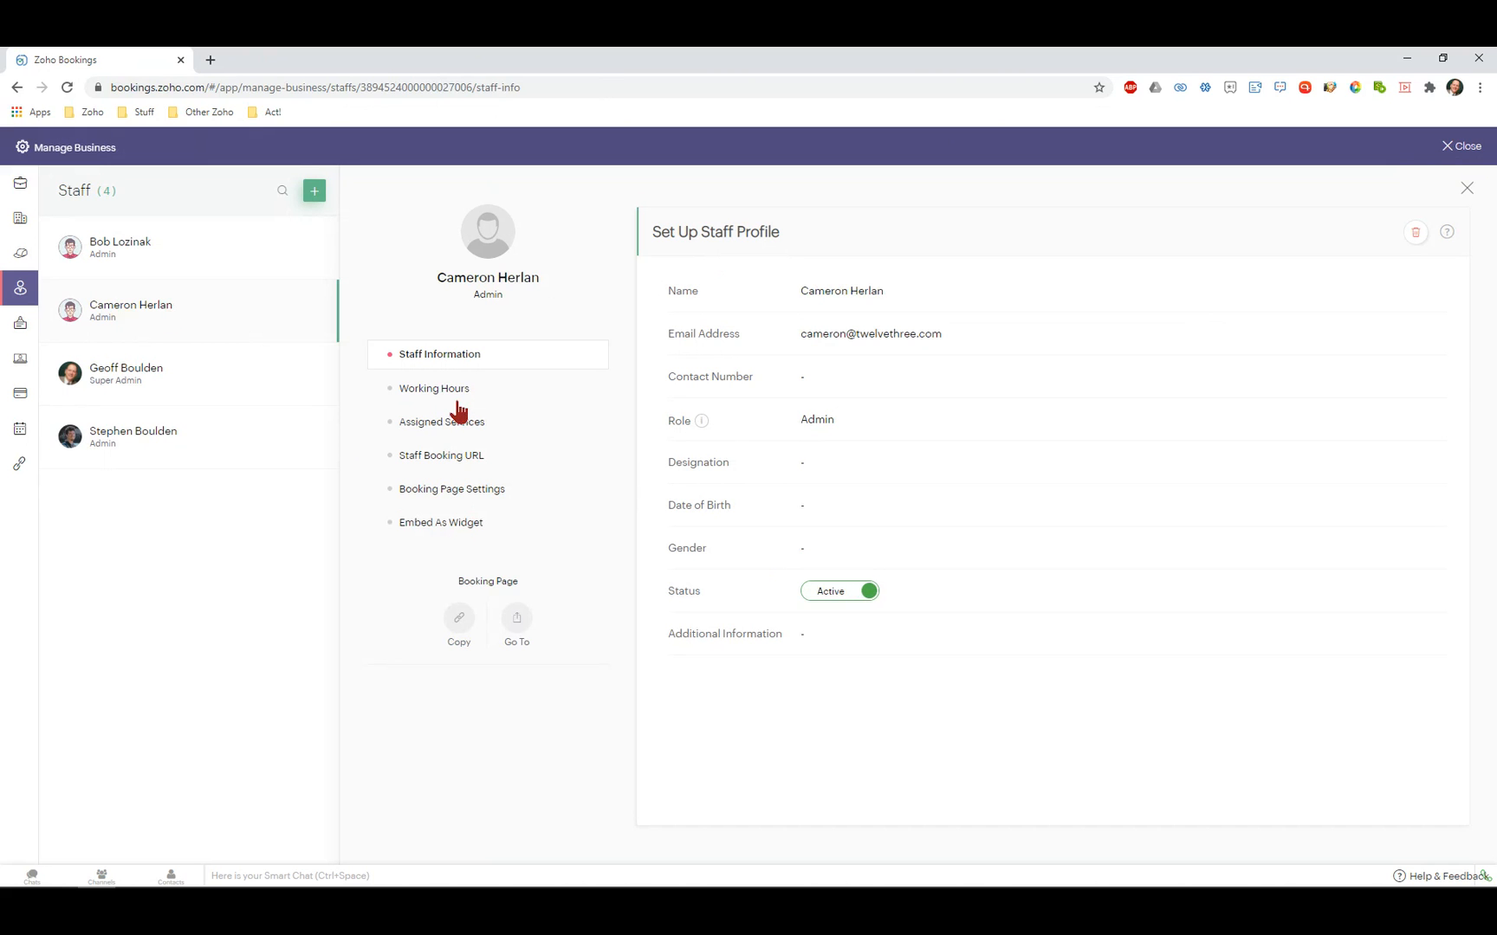
click(430, 426)
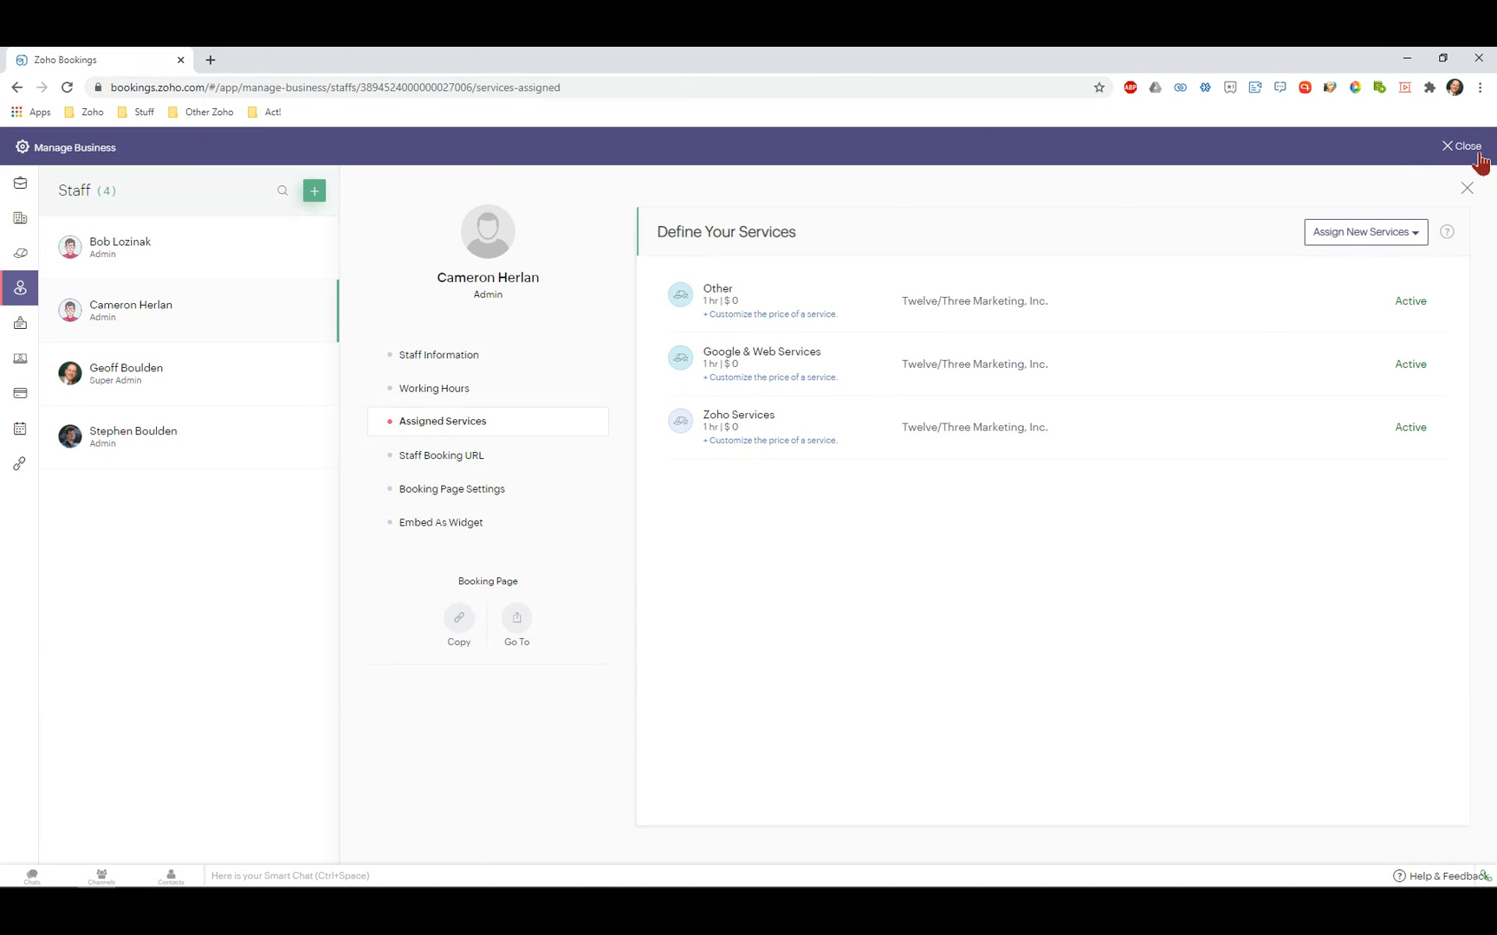
click(21, 188)
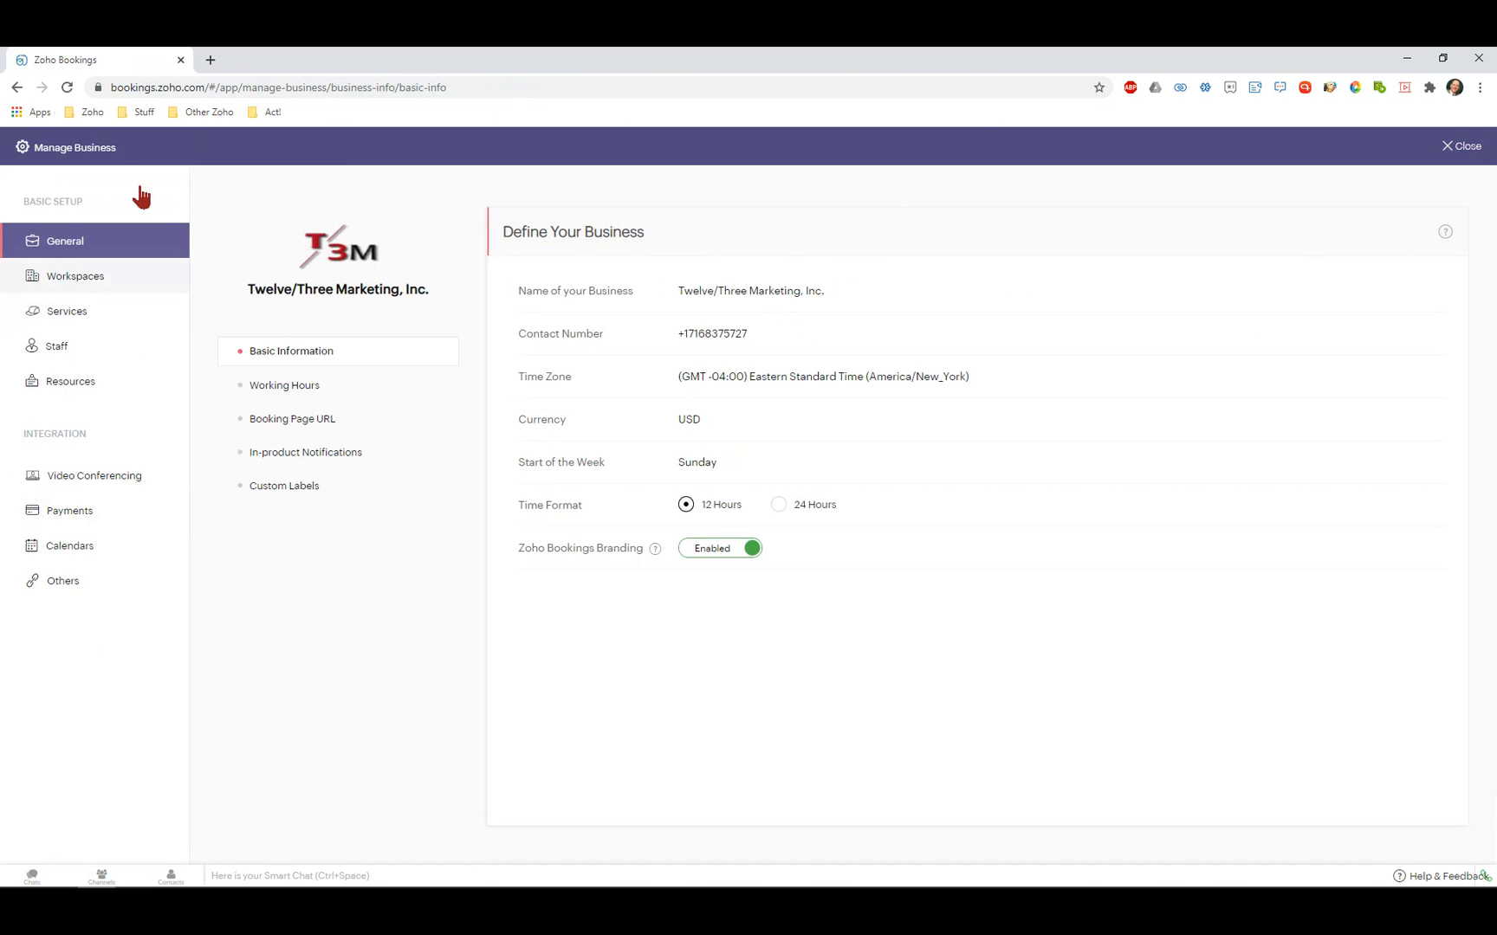
click(74, 553)
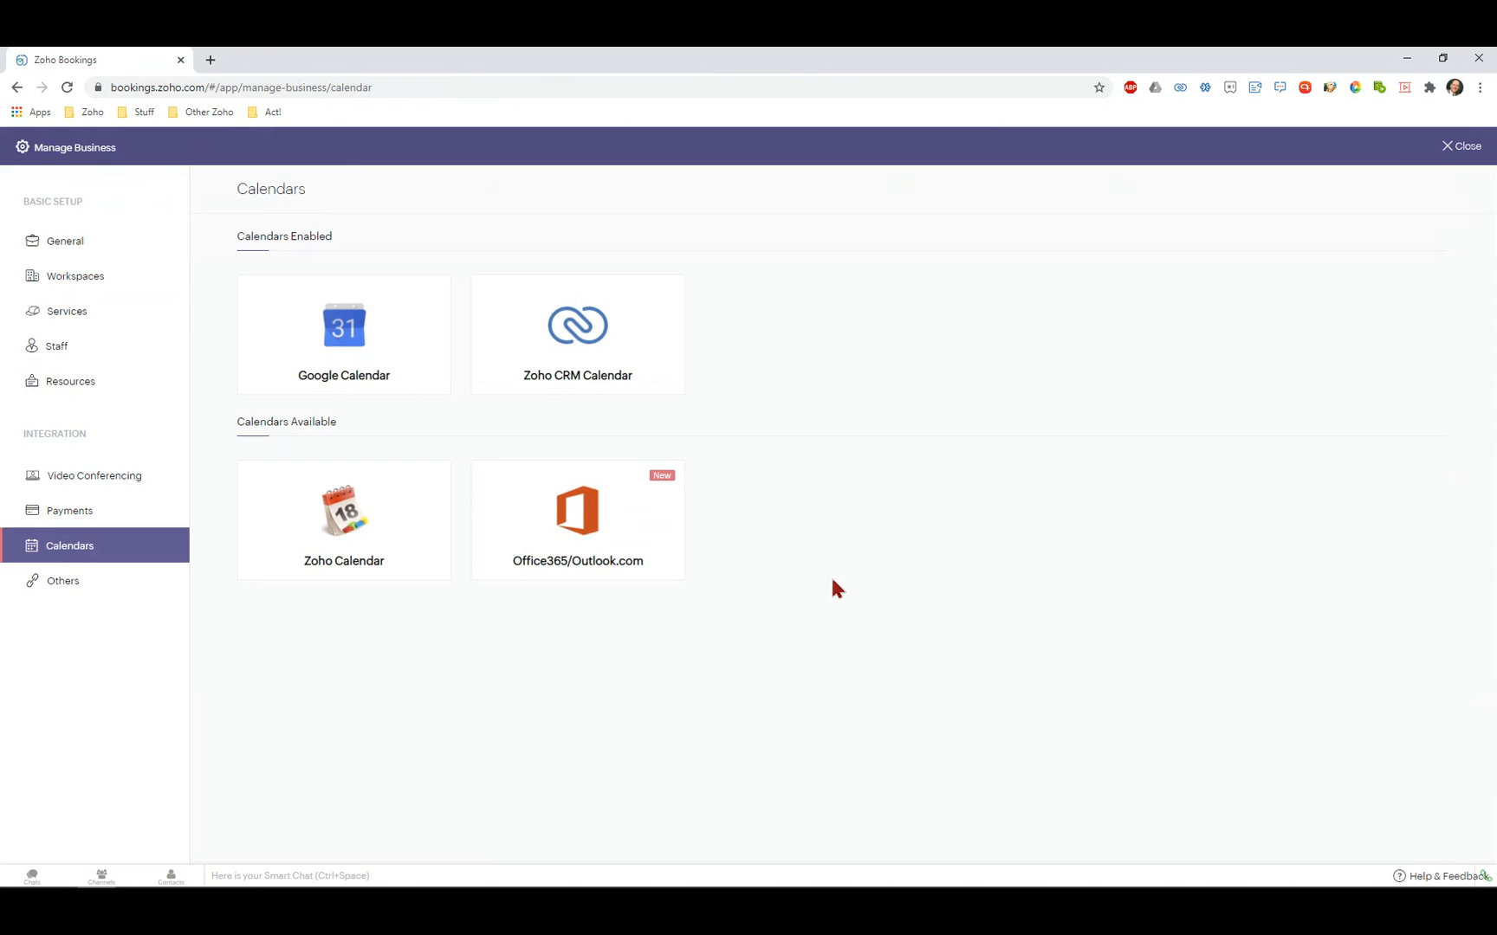
mouse_move(528, 512)
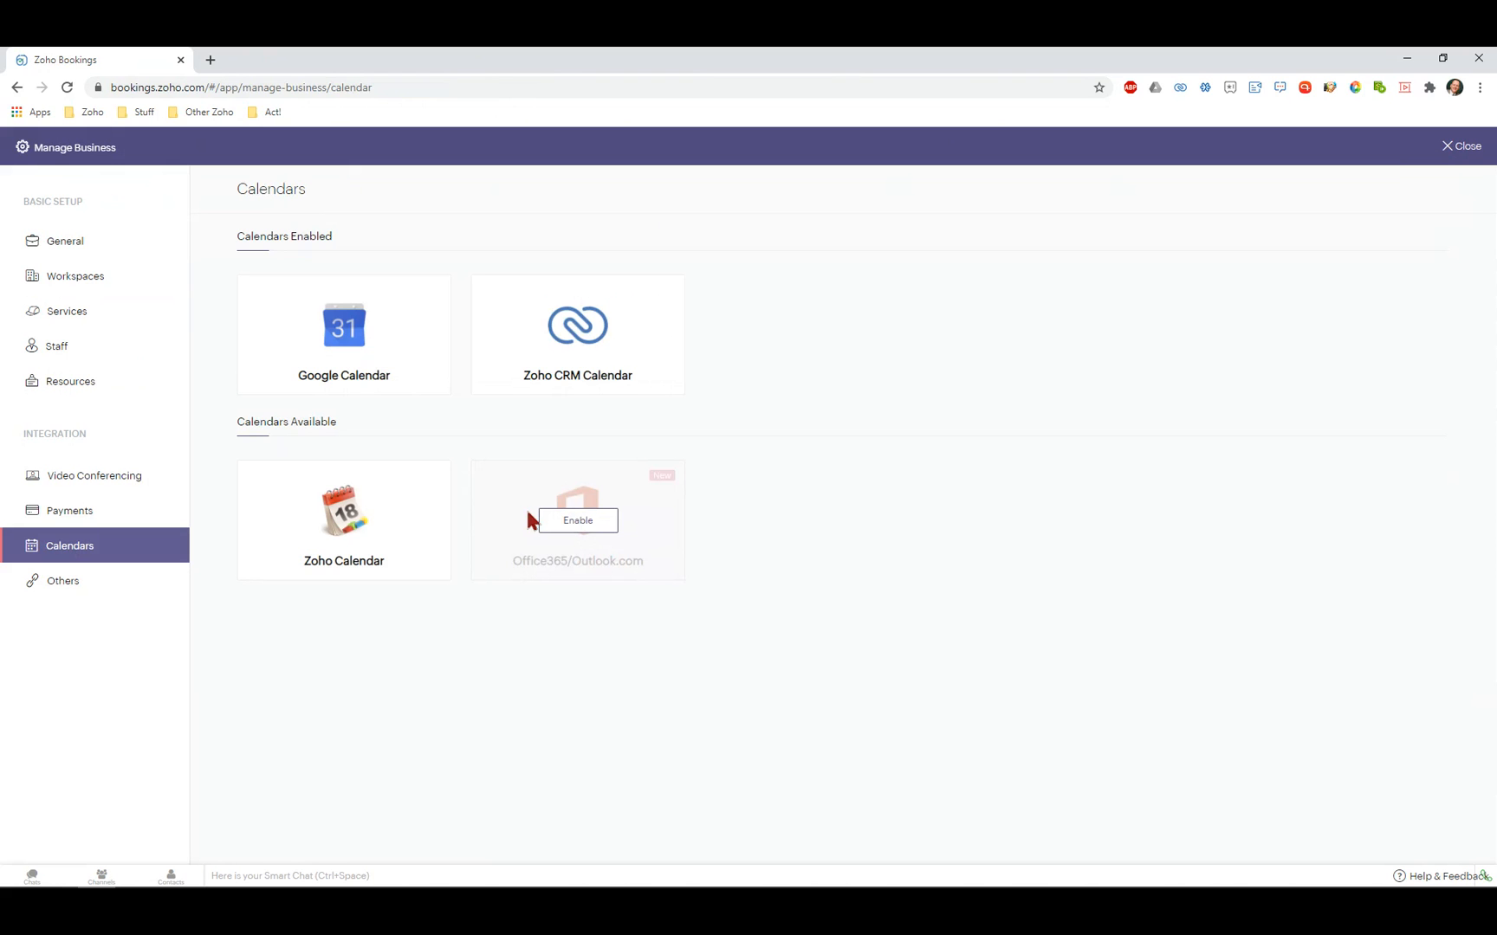